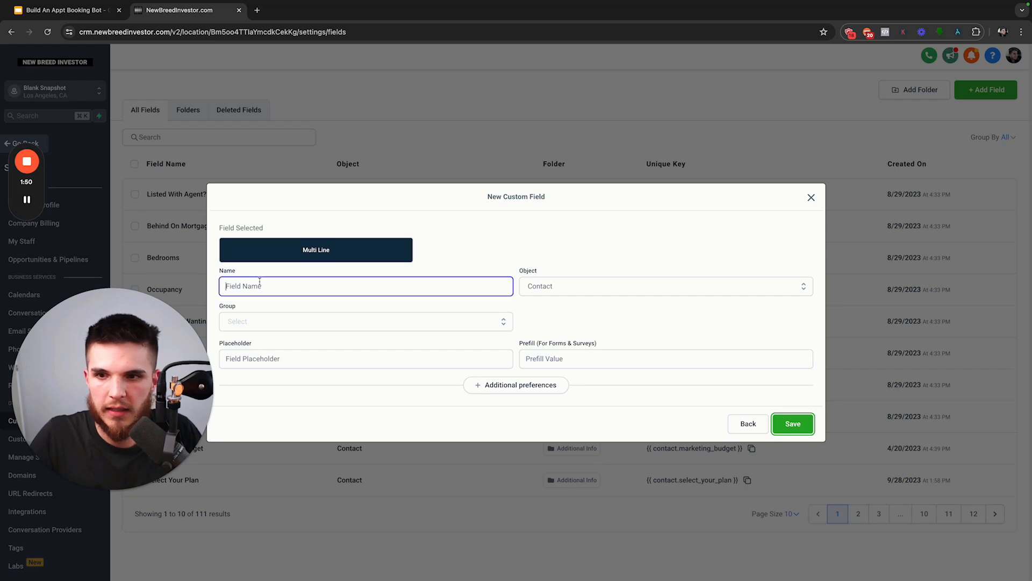
Try to save a Multi Line custom field named "GPT Assistant Response Message" in the Additional Info group, and close the dialog
text(GPT Assistant Response Message)
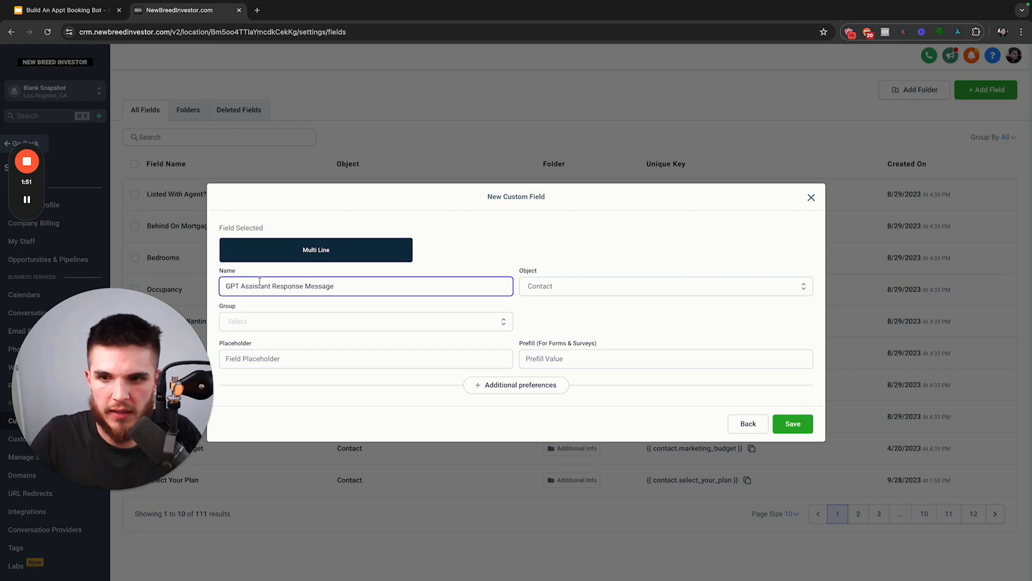
click(243, 322)
click(285, 383)
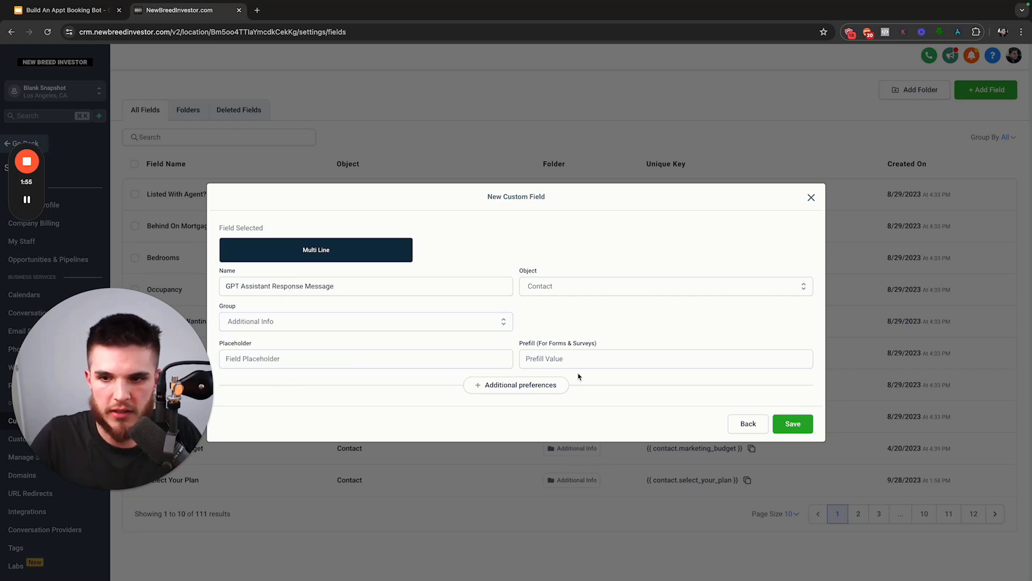
click(785, 422)
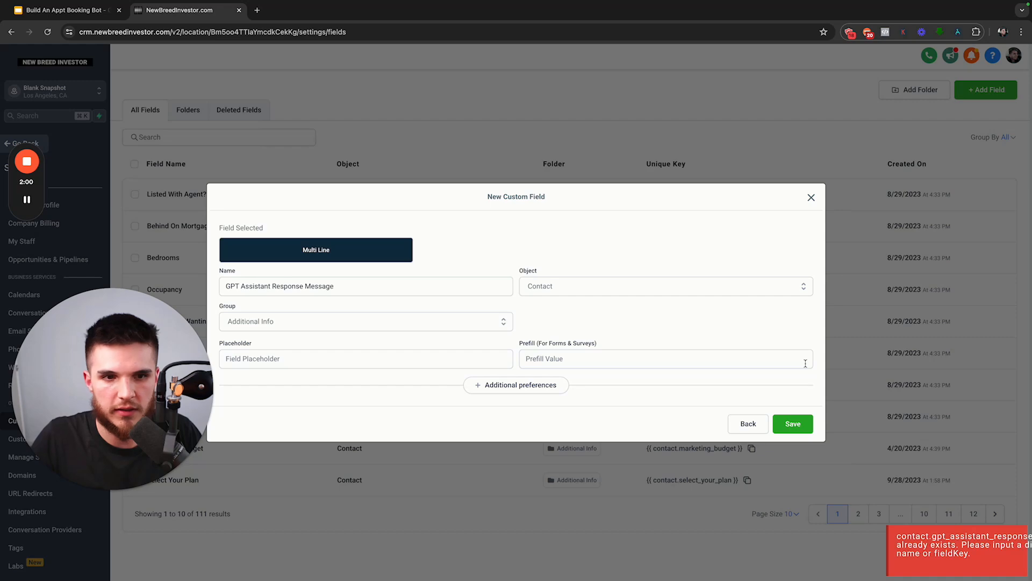
click(812, 198)
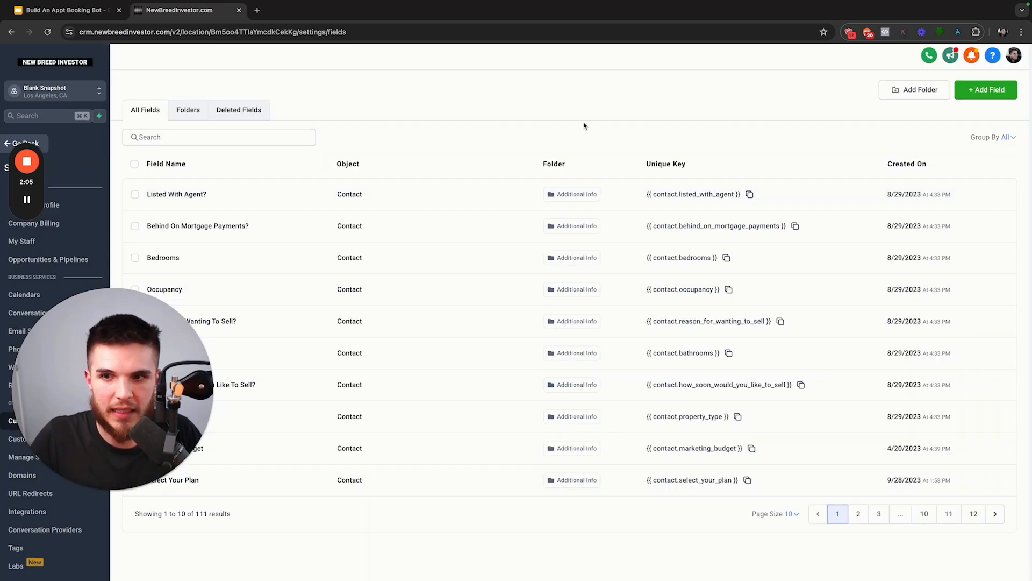
Switch to the Google Slides deck and copy the custom field name "Messages Sent By Bot"
click(49, 15)
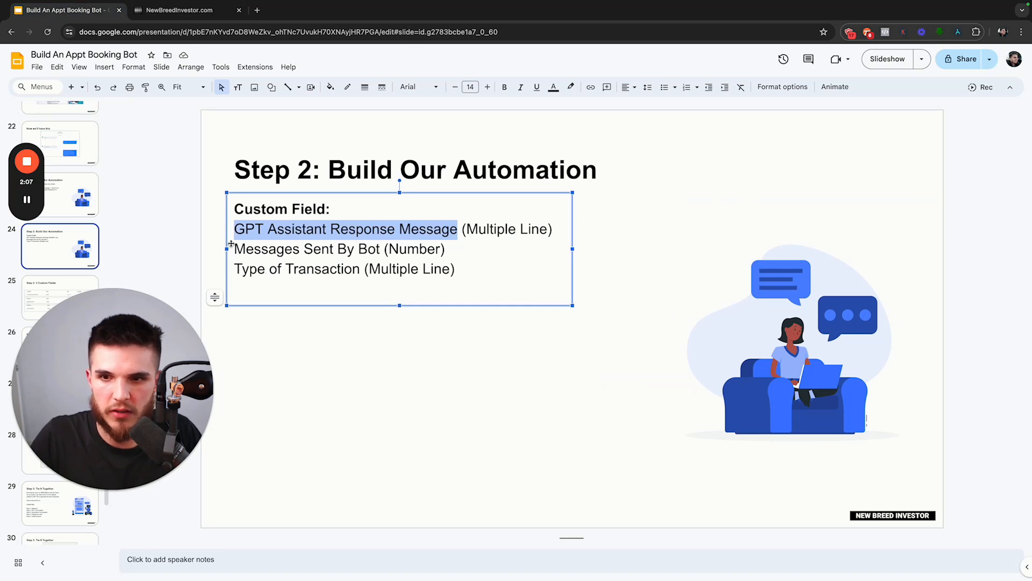
drag(234, 248, 381, 247)
key(ctrl+c)
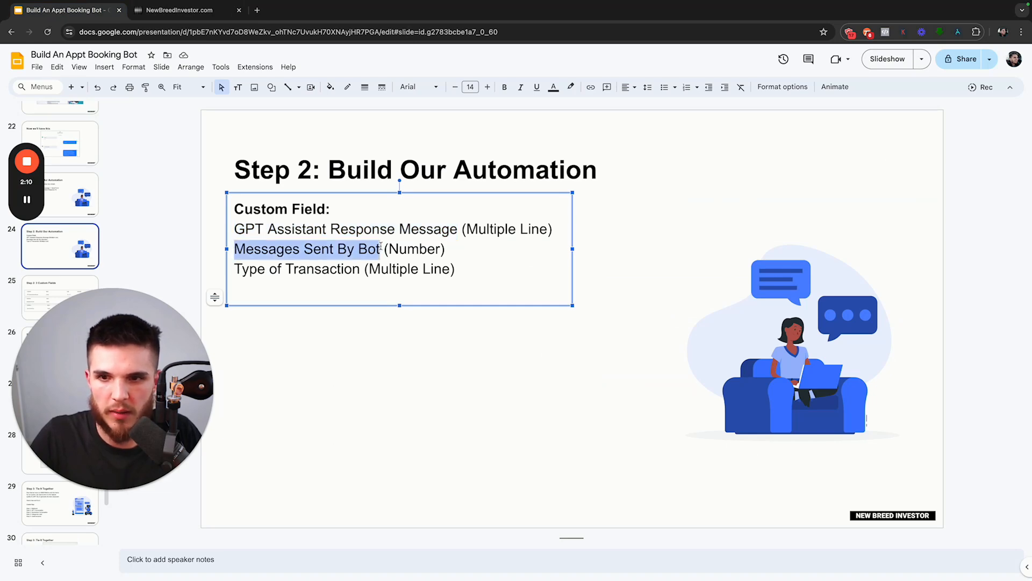
Back in the CRM, try to create a Number custom field named "Messages Sent By Bot" in the Additional Info group
click(180, 10)
click(986, 89)
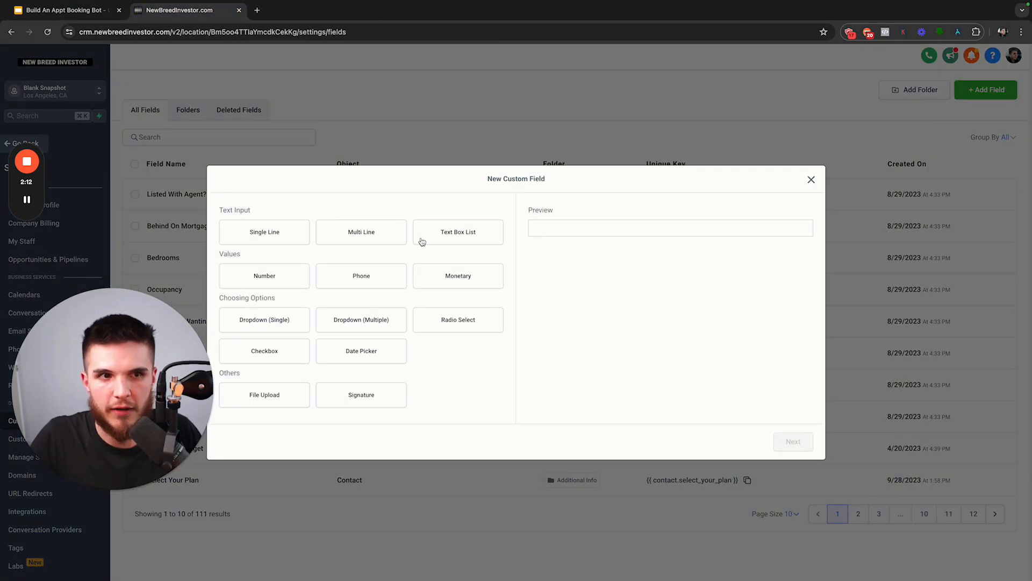
drag(220, 254, 239, 254)
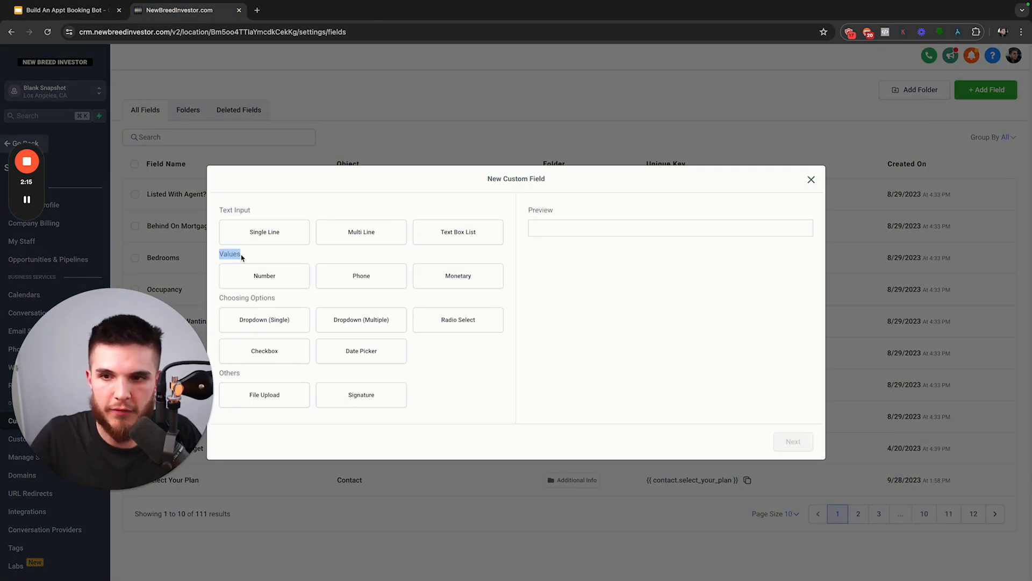
click(248, 271)
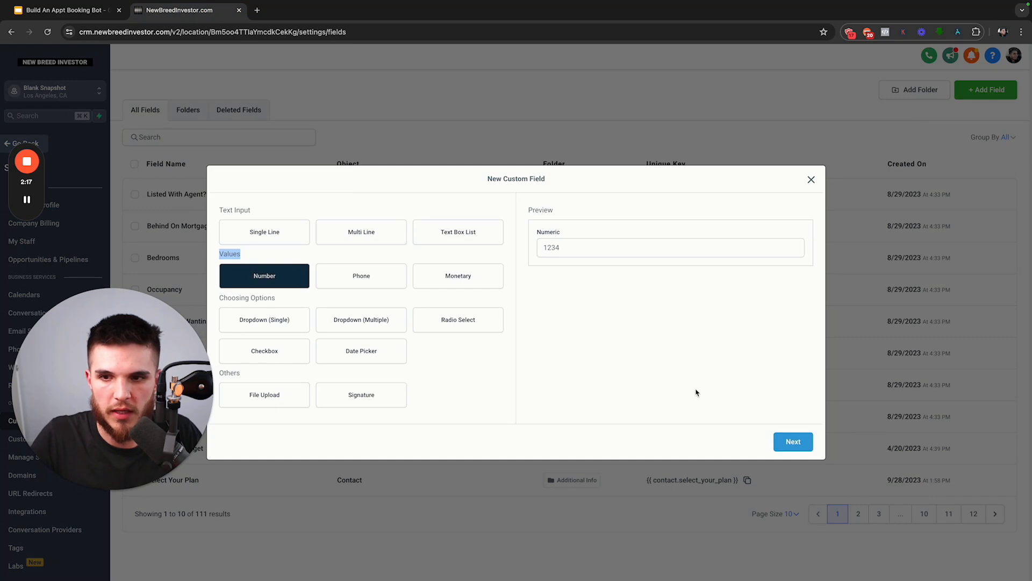
click(793, 434)
click(304, 289)
key(ctrl+v)
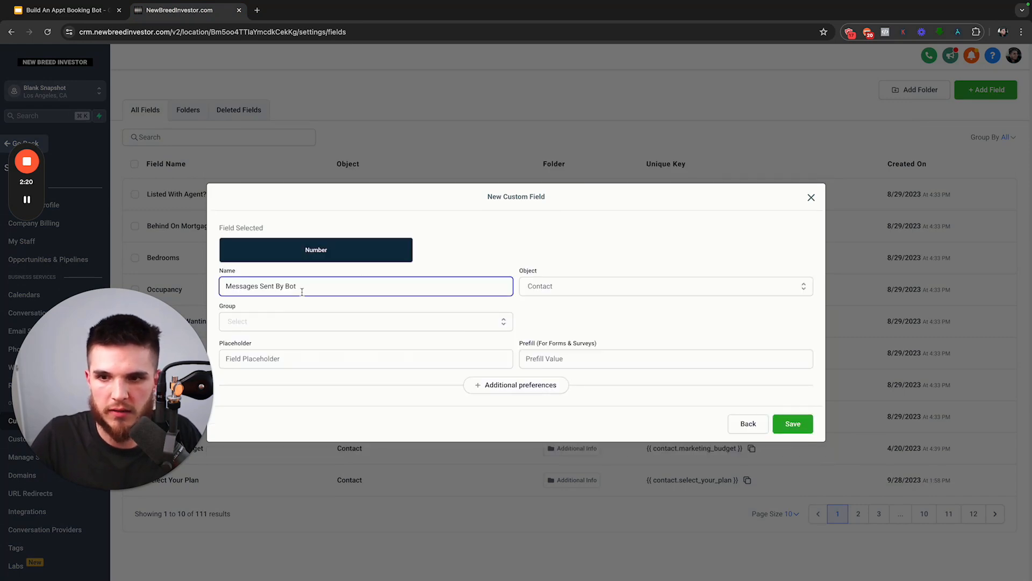
click(253, 322)
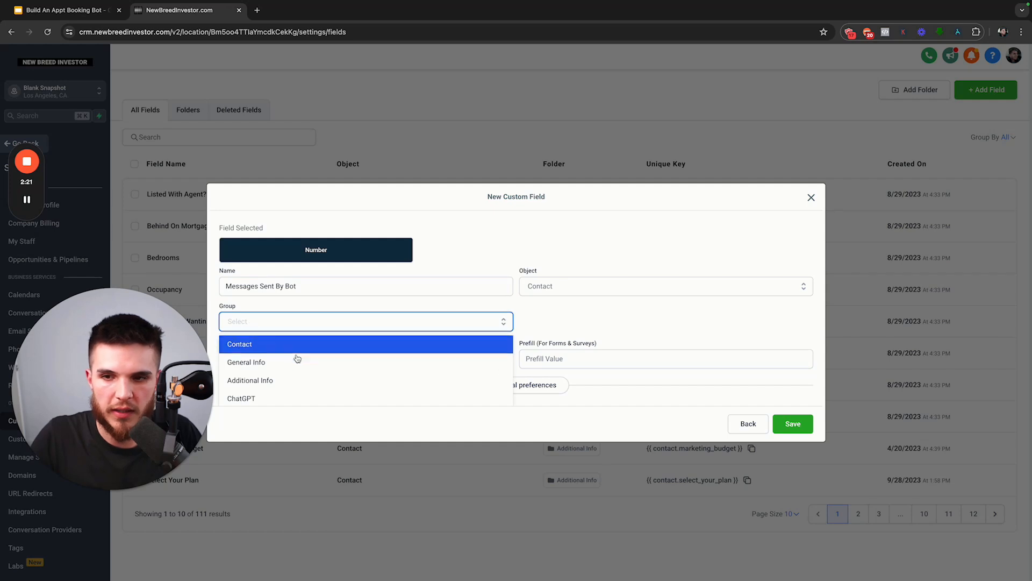
click(279, 381)
click(790, 424)
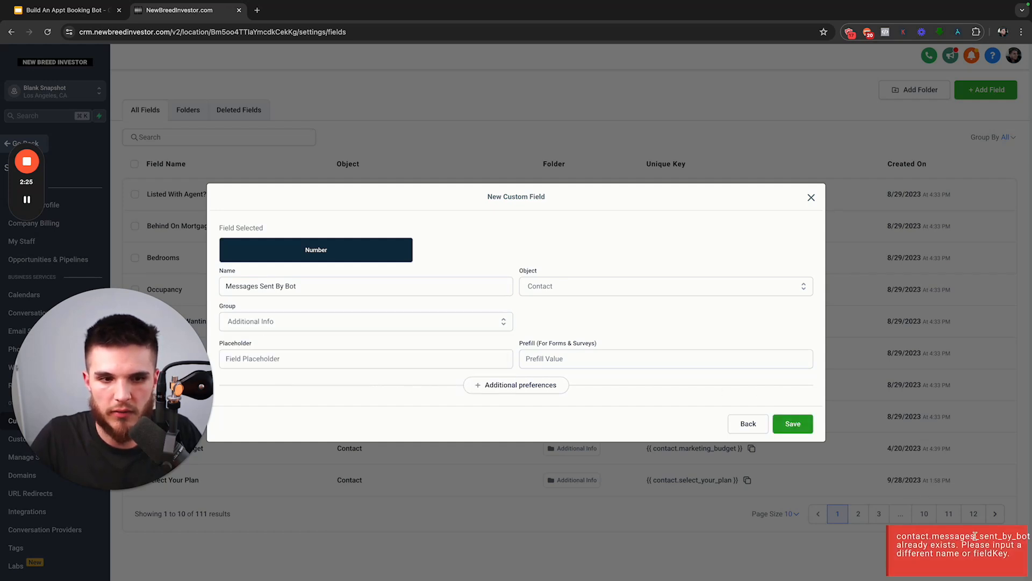
click(811, 197)
Switch to the Google Slides deck and copy the custom field name "Type of Transaction"
click(55, 12)
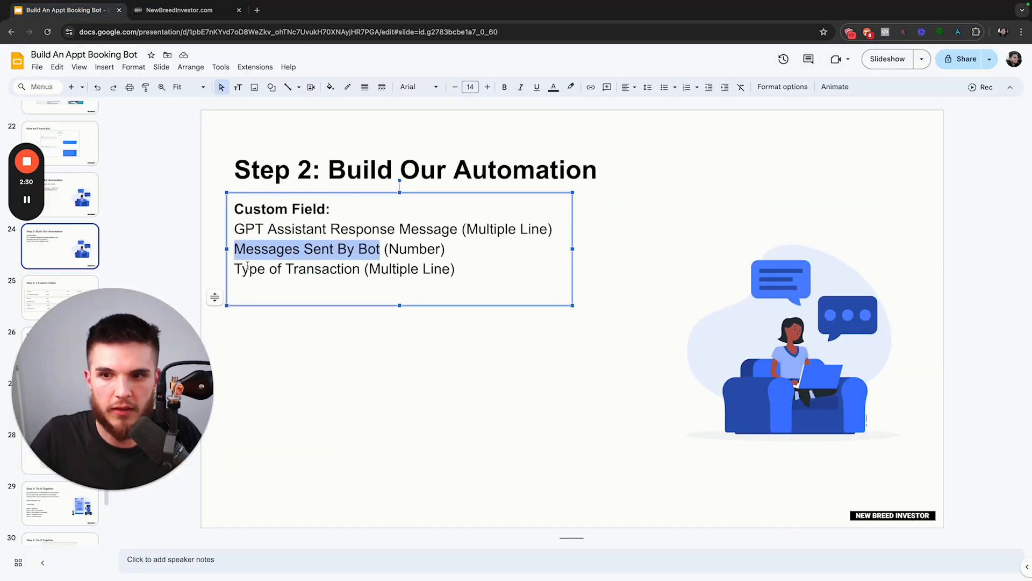
drag(235, 269, 359, 270)
key(ctrl+c)
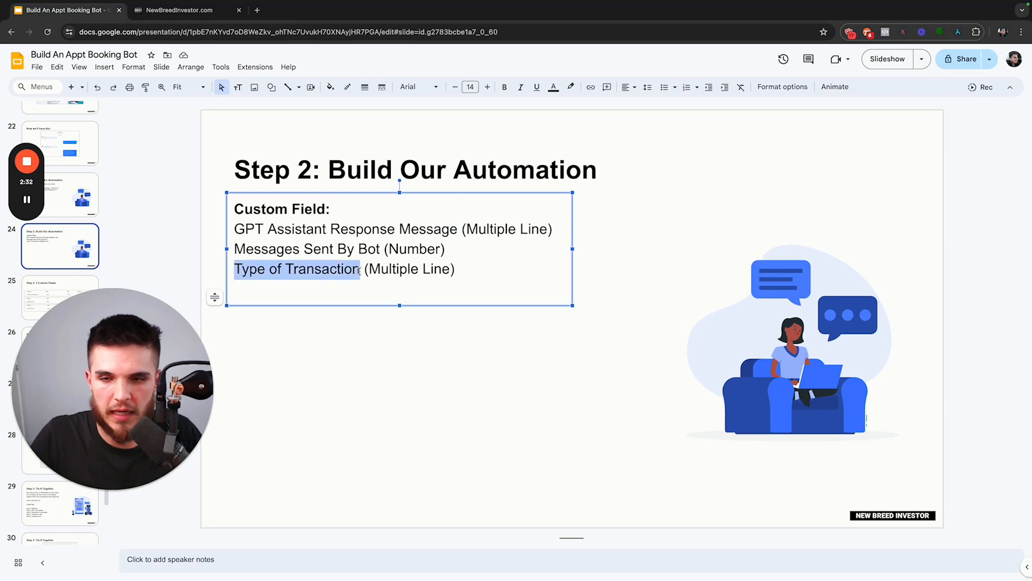
Back in the CRM, try to create a Multi Line custom field named "Type of Transaction" in the Additional Info group
click(200, 11)
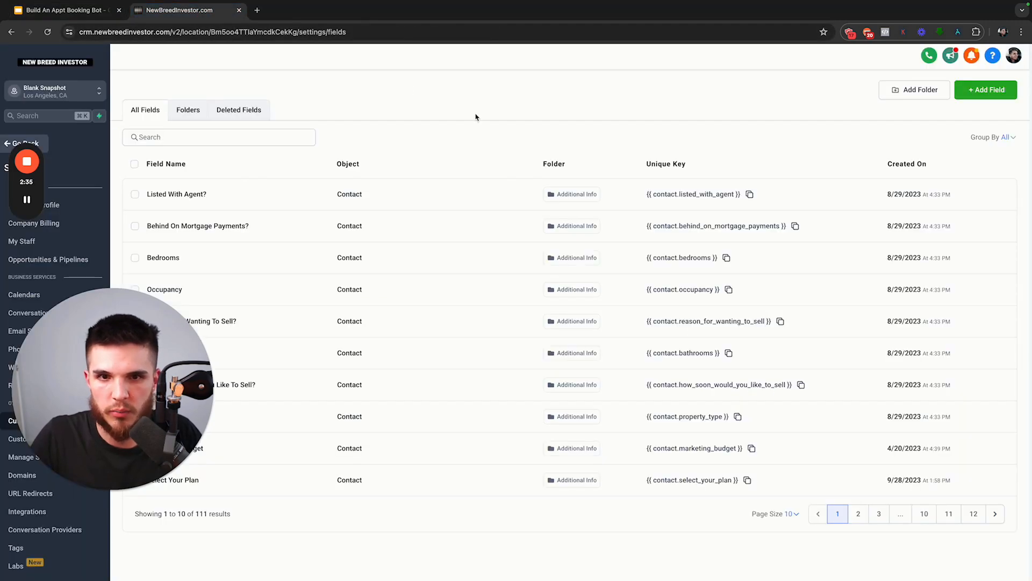
click(984, 91)
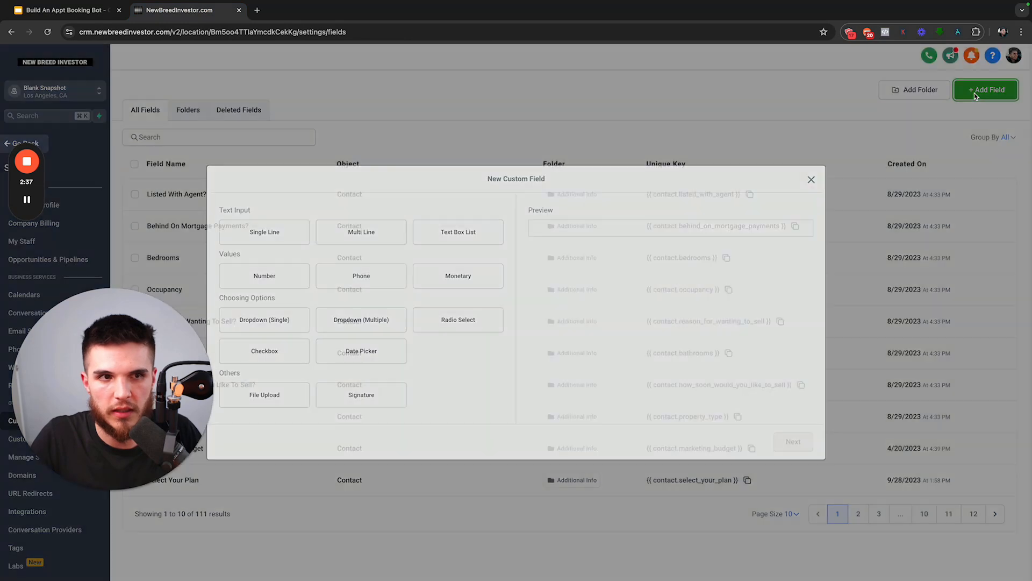
click(362, 234)
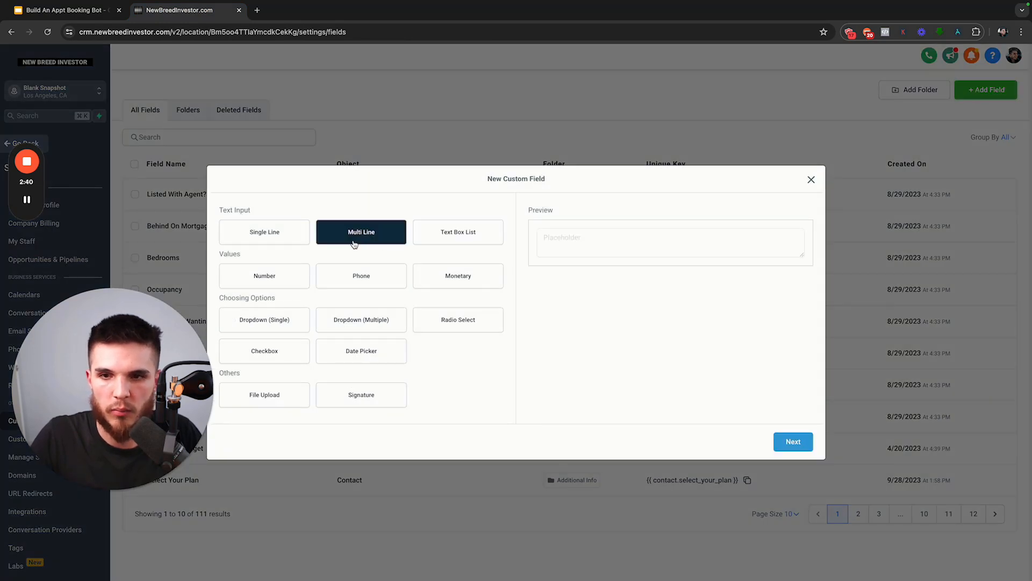
click(794, 442)
click(268, 286)
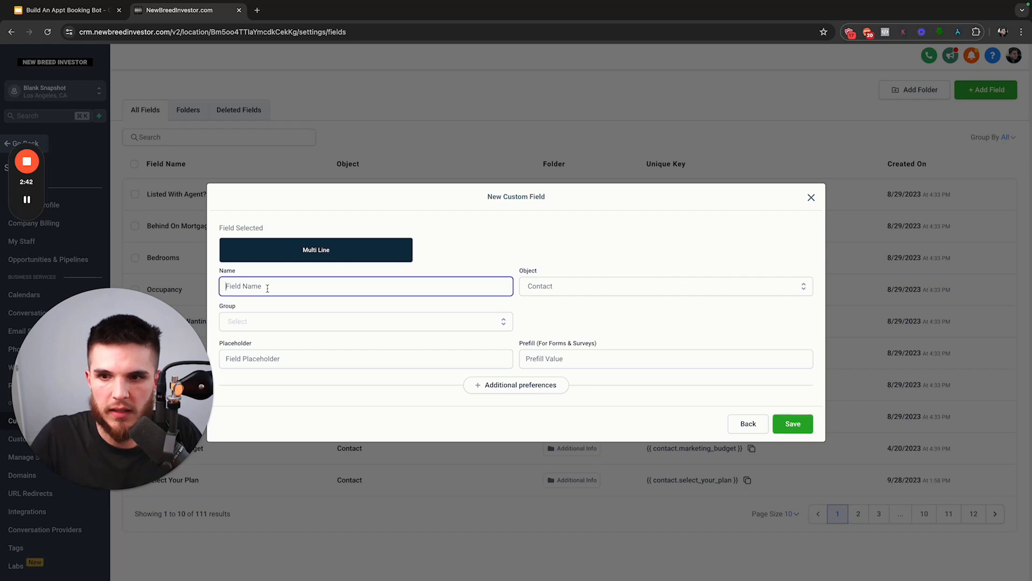
key(ctrl+v)
click(283, 321)
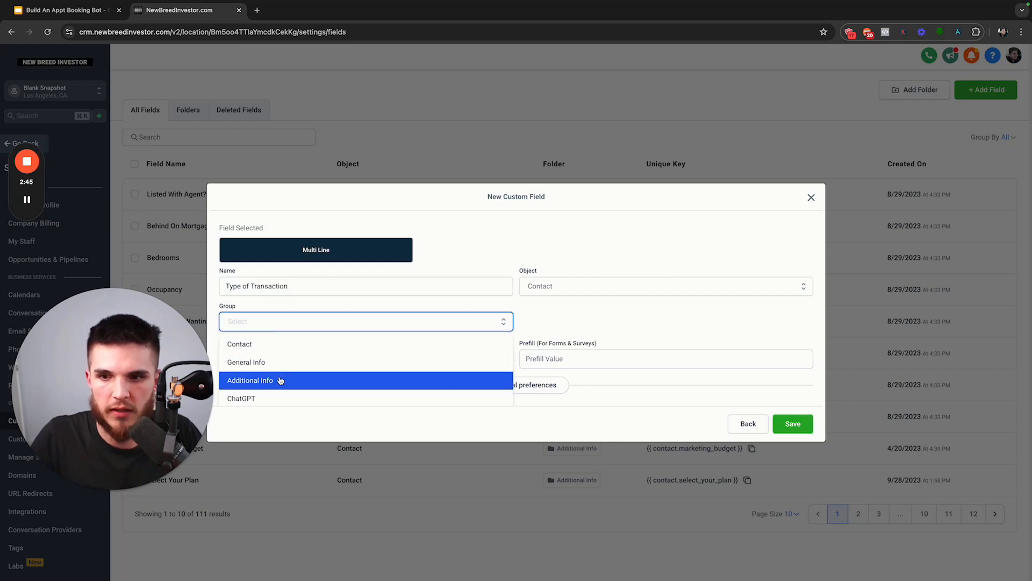
click(340, 380)
click(797, 420)
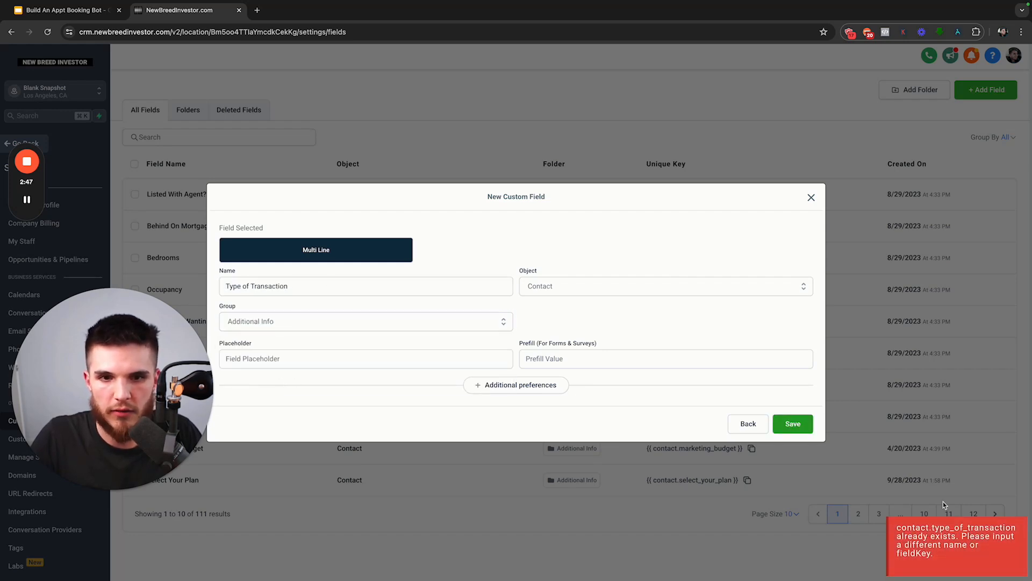
click(812, 197)
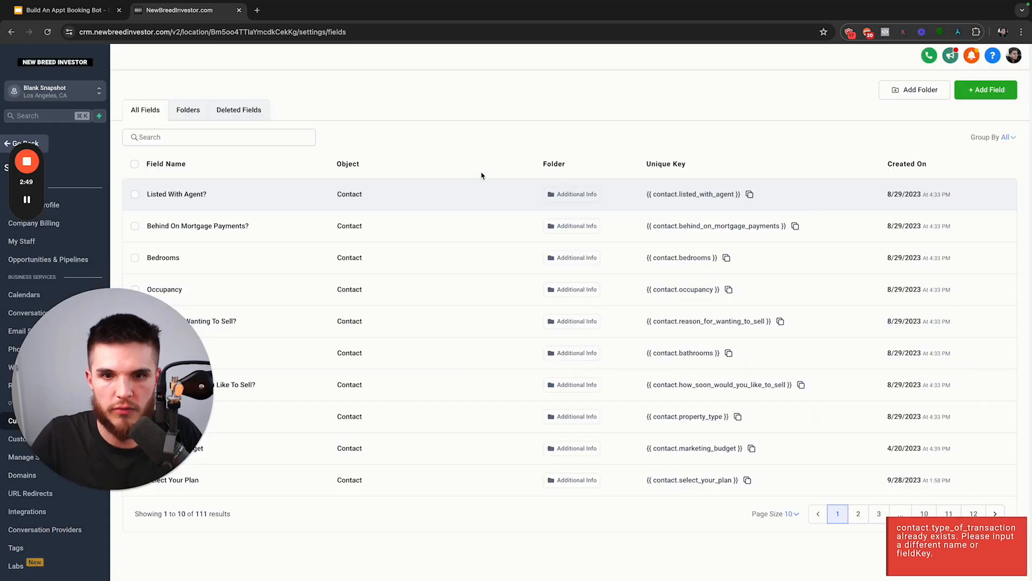
Switch to the Google Slides deck and view the "Step 2: 3 Custom Fields" slide
click(103, 18)
click(323, 350)
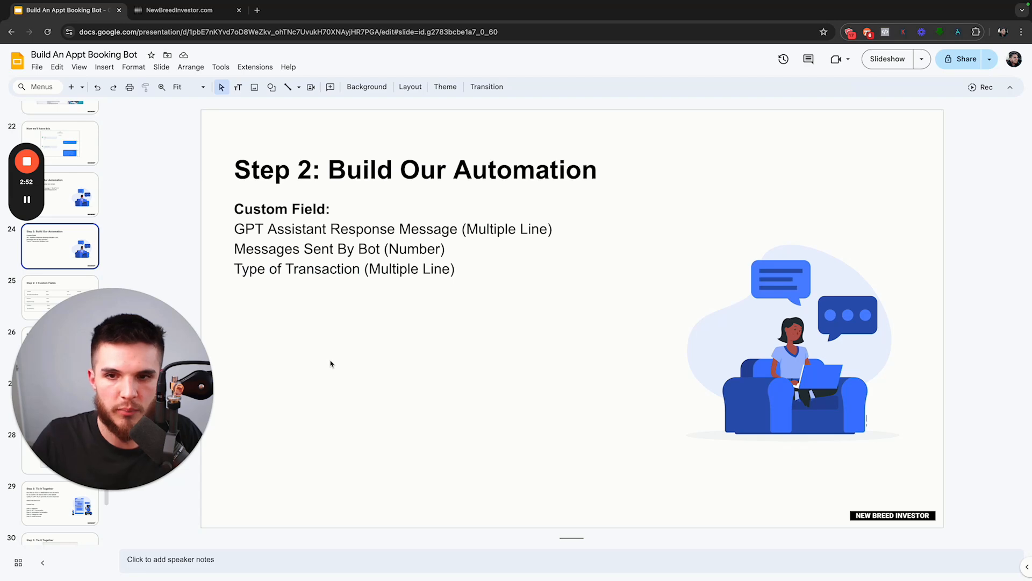
key(Down)
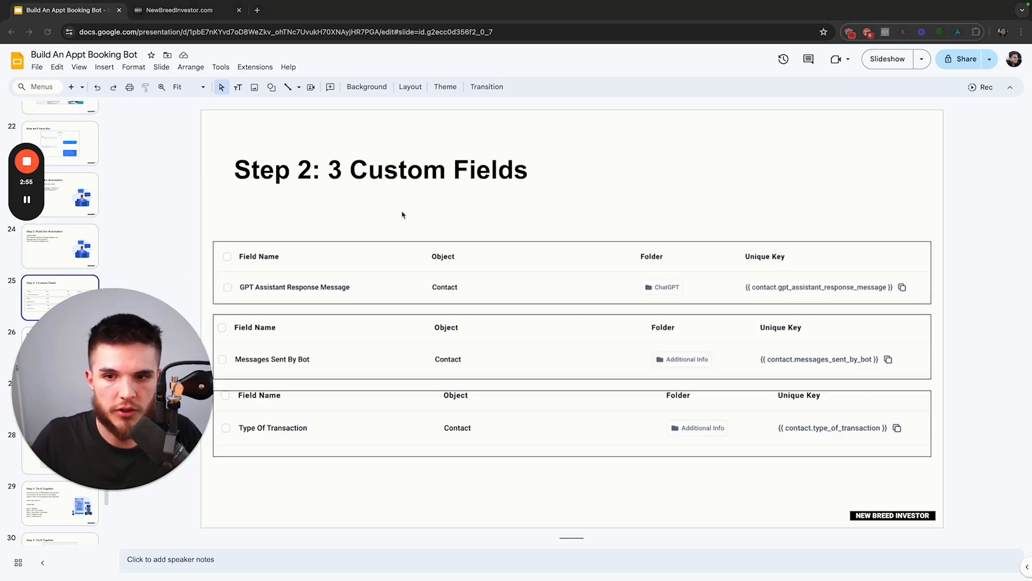
Back in the CRM, search the custom fields list for "gpt", "mess" and "type of" in turn
click(183, 10)
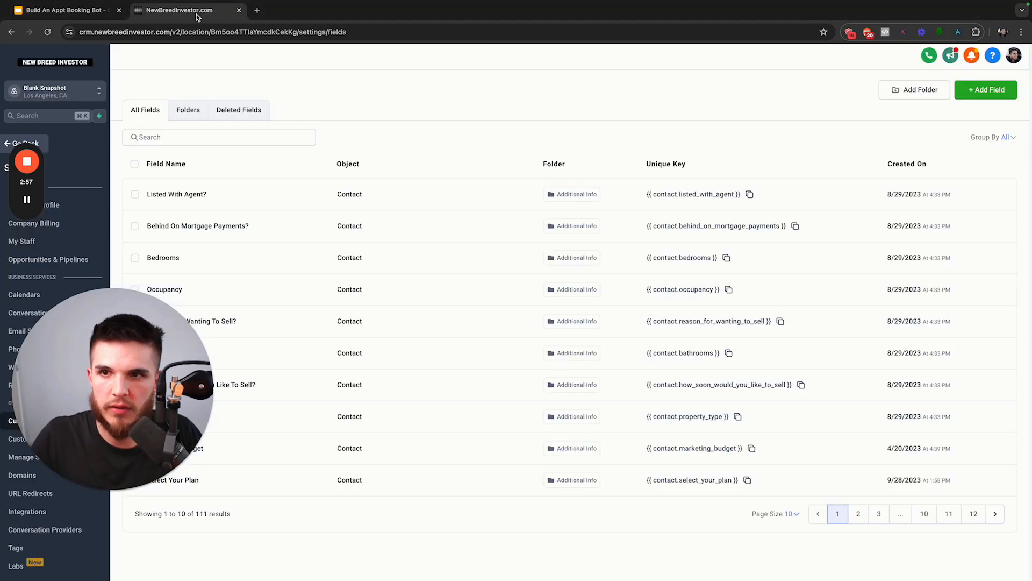
click(193, 138)
text(gpt)
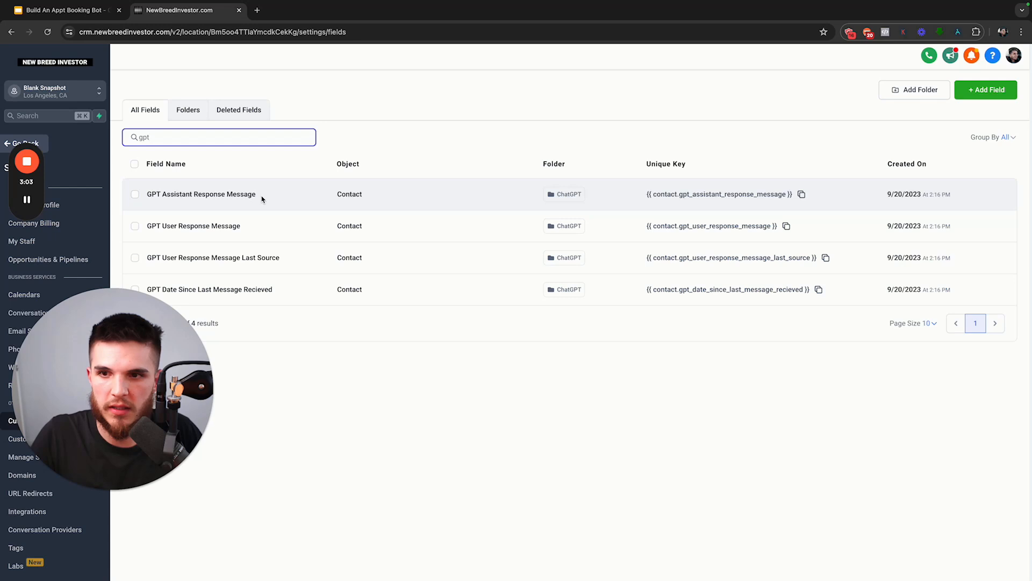
double_click(167, 139)
text(mess)
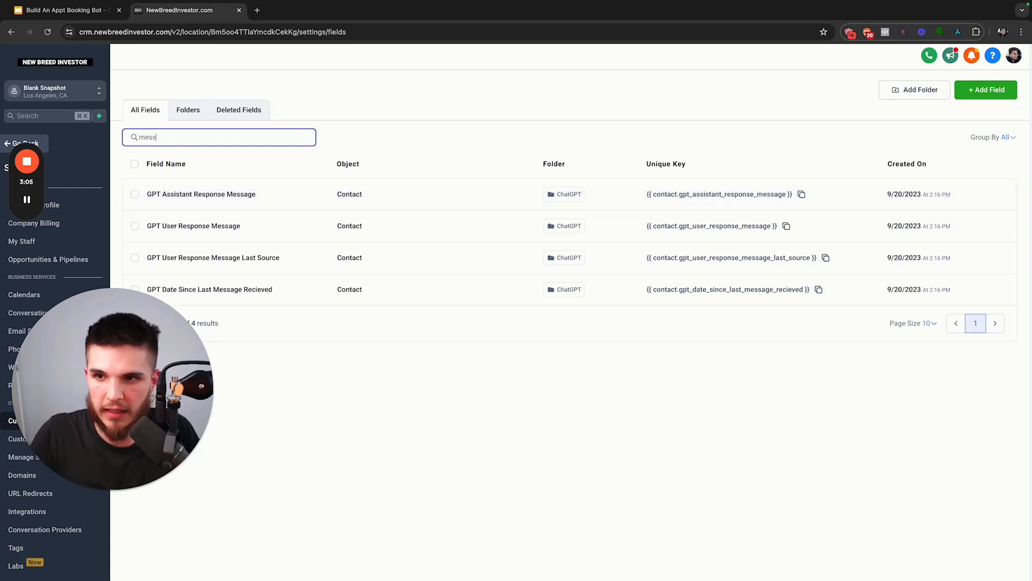
double_click(164, 137)
text(type of)
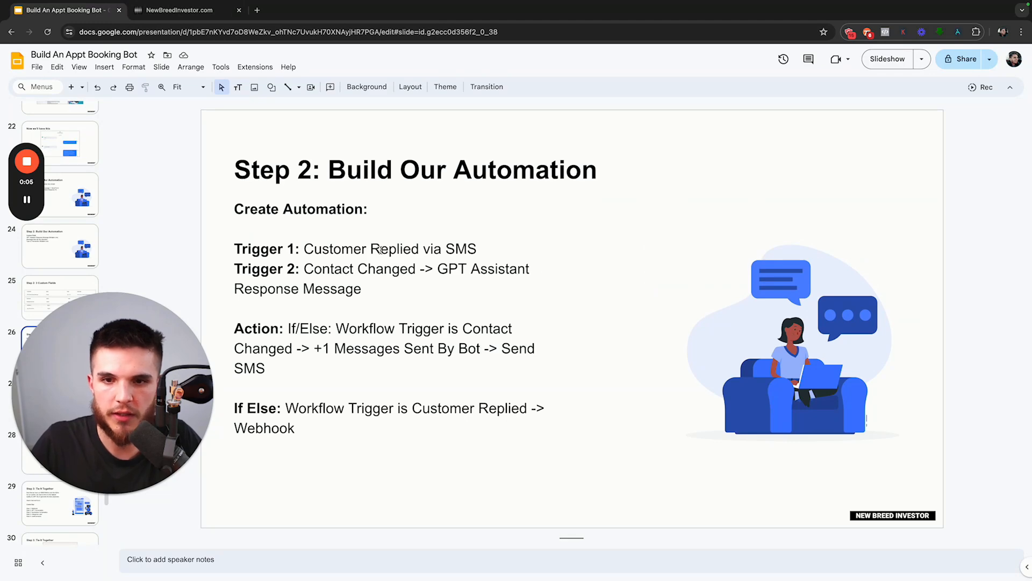
Leave the CRM's custom field settings for the automation workflow list and create a new workflow from scratch
click(179, 10)
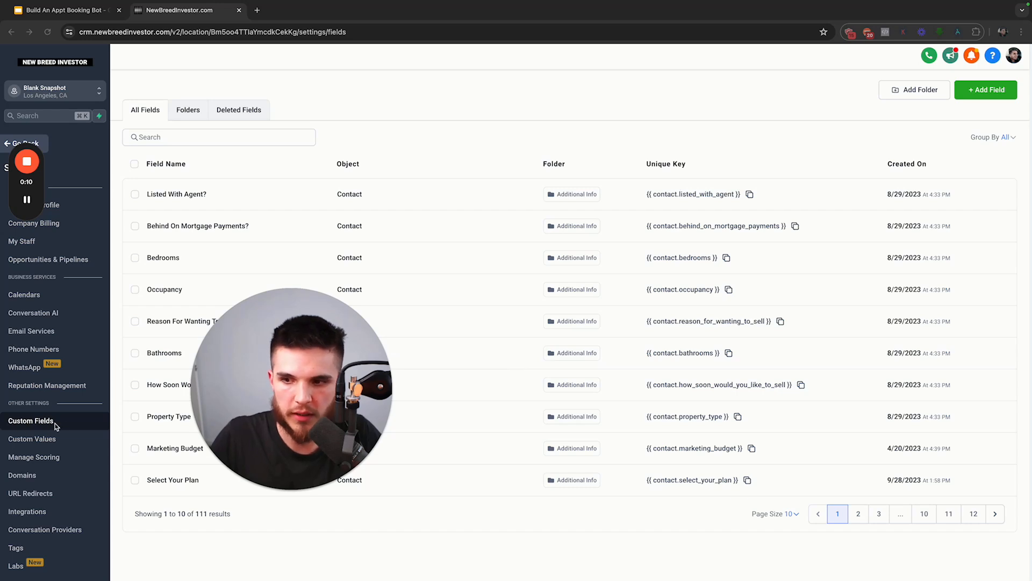
click(38, 143)
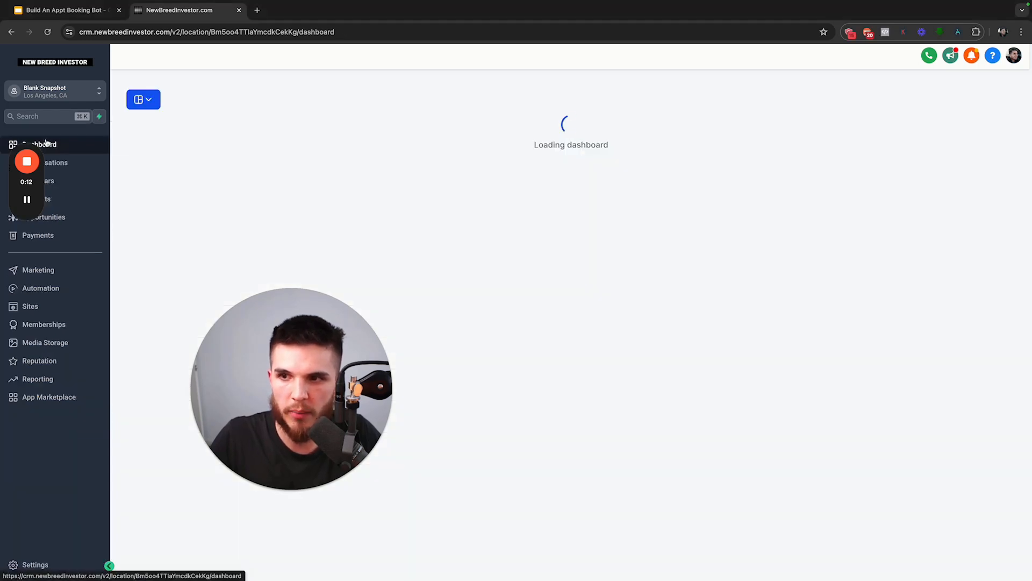
click(33, 290)
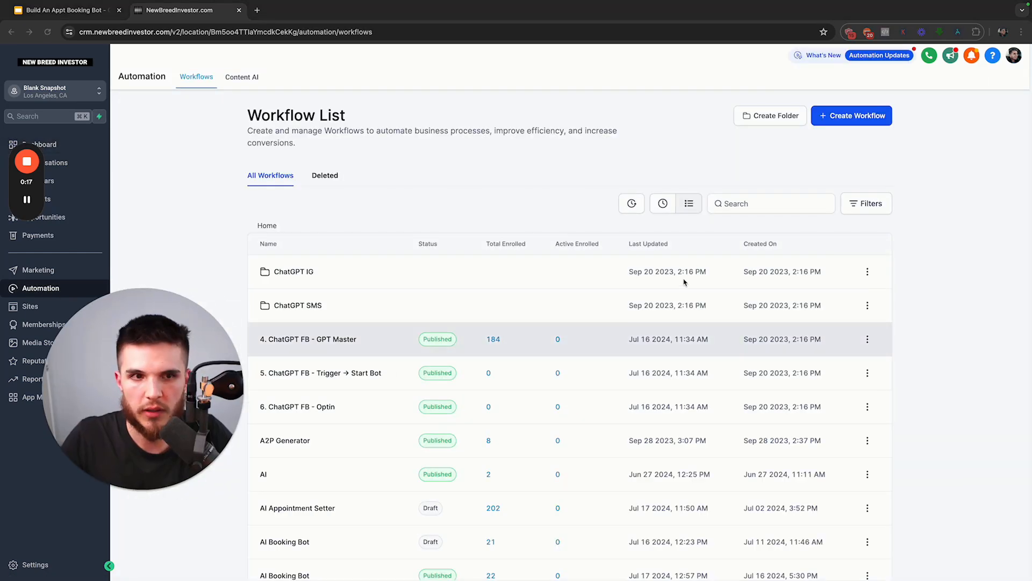
click(842, 117)
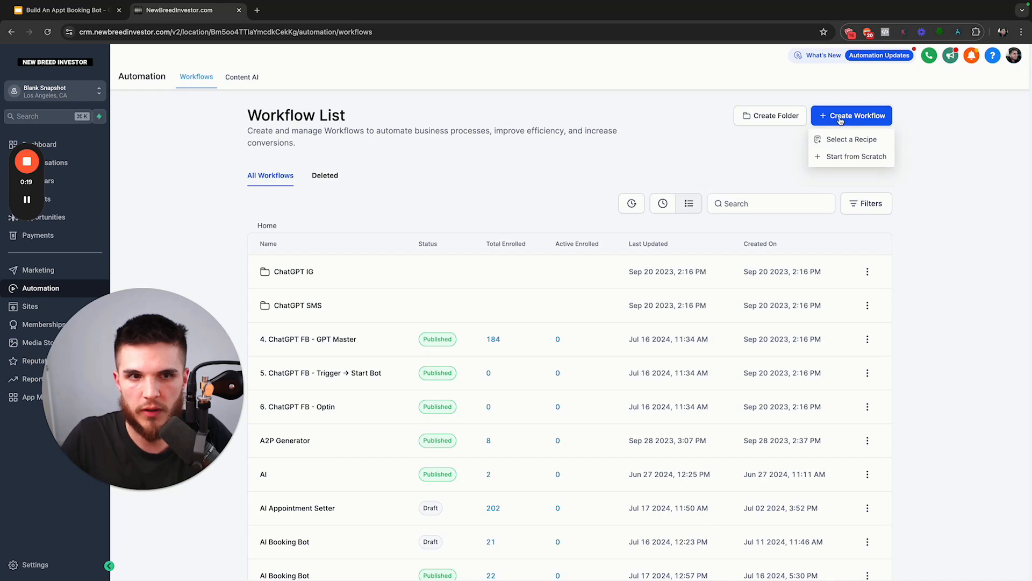
click(851, 162)
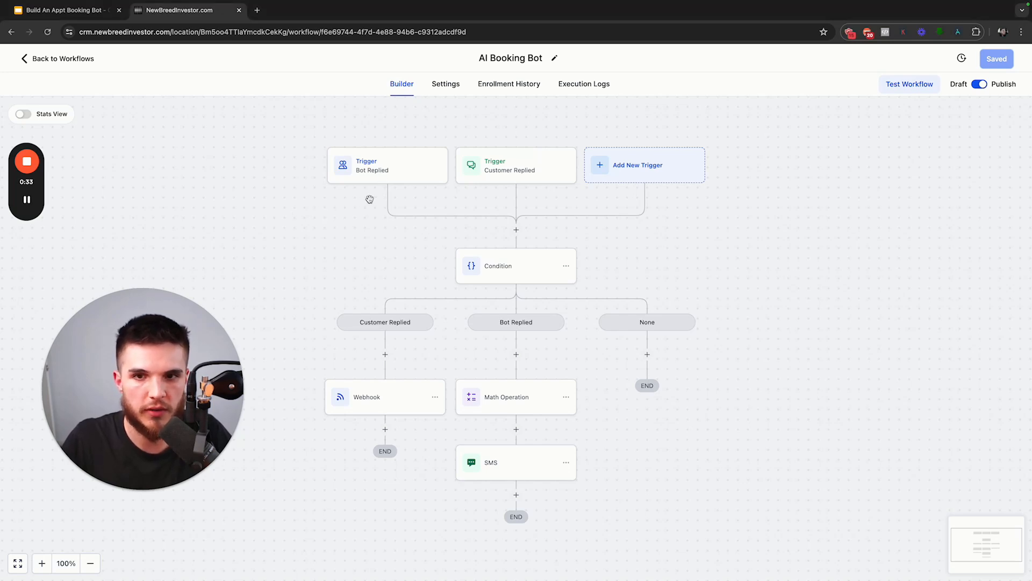
Check the "Step 2: Build Our Automation" slide in Google Slides and, back in the CRM, search the available workflow triggers for "custom"
click(89, 15)
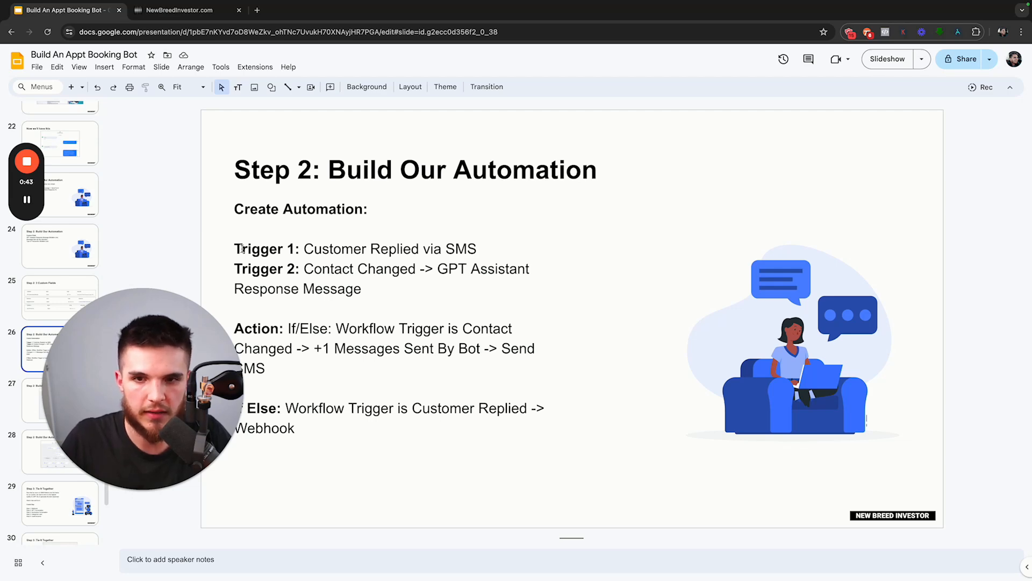
click(196, 15)
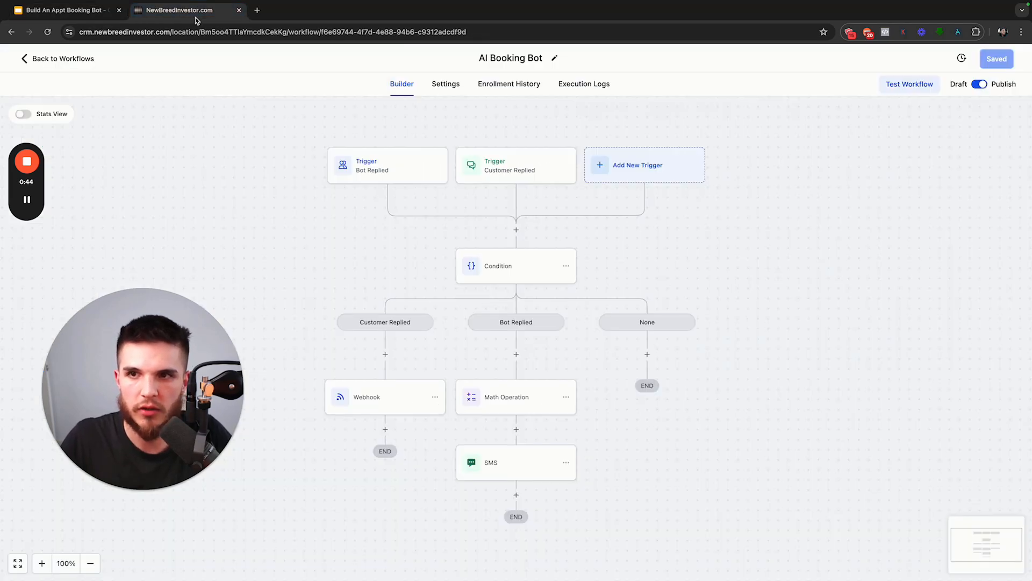
click(641, 169)
text(custom)
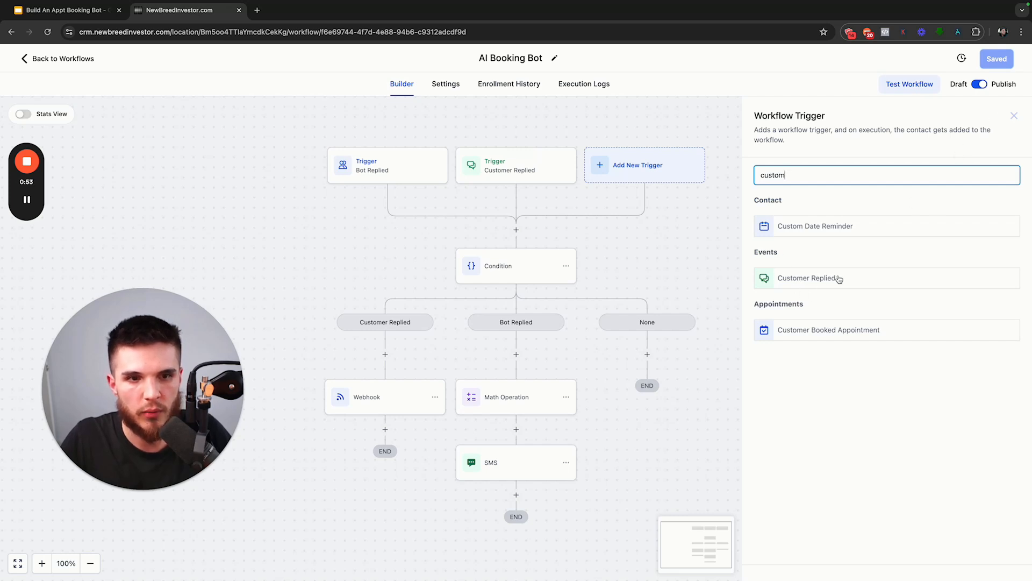
click(1013, 117)
Open the Customer Replied trigger, add an empty third filter and browse the filter fields it offers
click(512, 171)
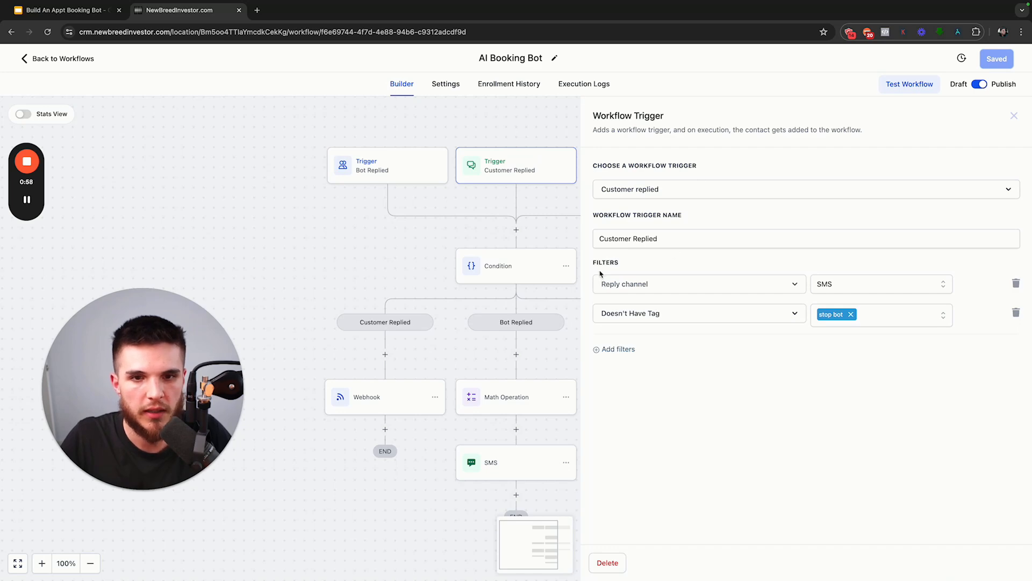
drag(594, 265, 627, 266)
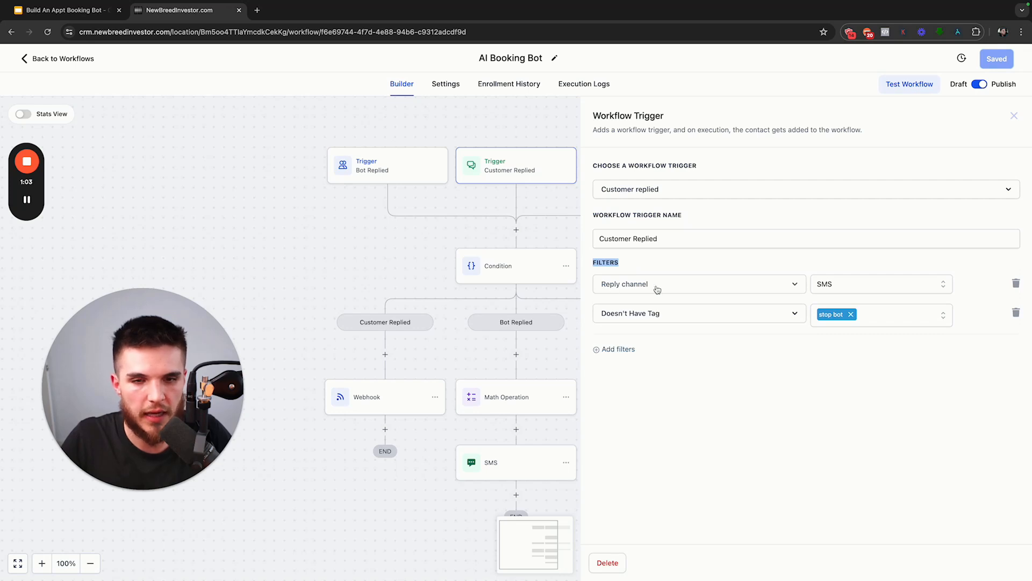
click(631, 350)
click(629, 349)
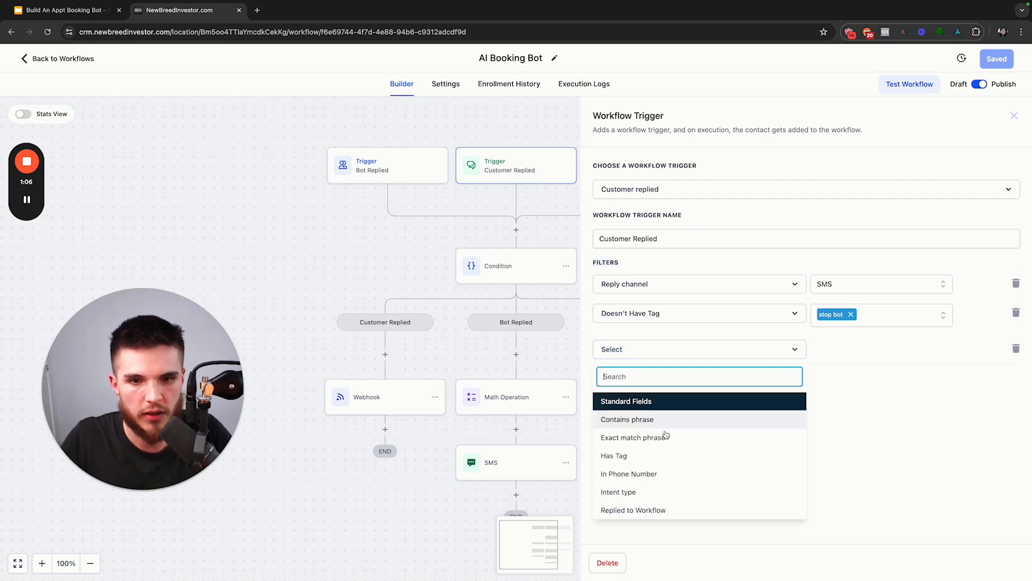
scroll(665, 435, down, 2)
scroll(664, 458, up, 3)
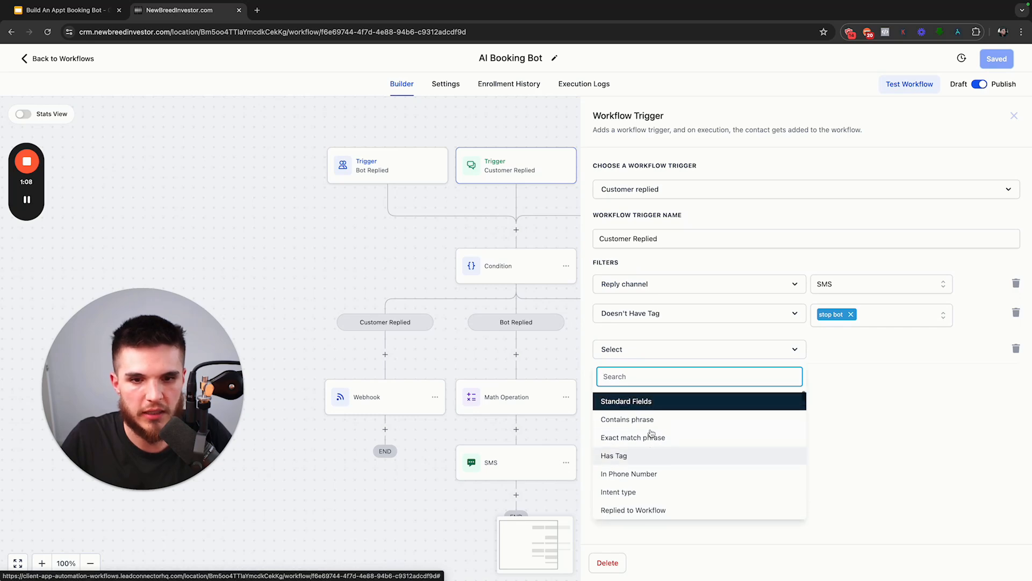
click(842, 398)
Examine the reply channel options of the Customer Replied trigger, remove the empty third filter and close the trigger
click(854, 291)
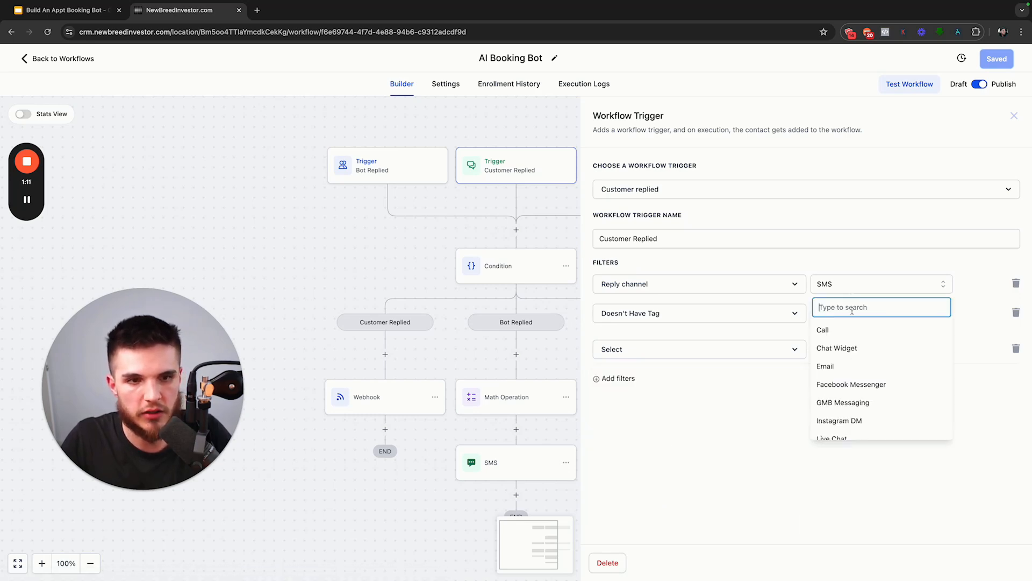
scroll(857, 404, down, 2)
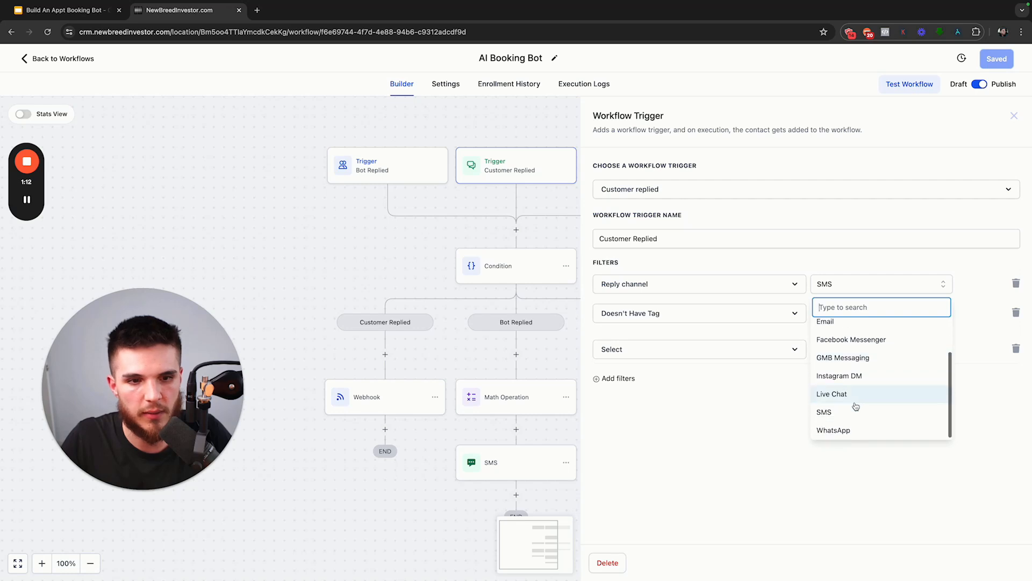
click(979, 412)
click(1016, 349)
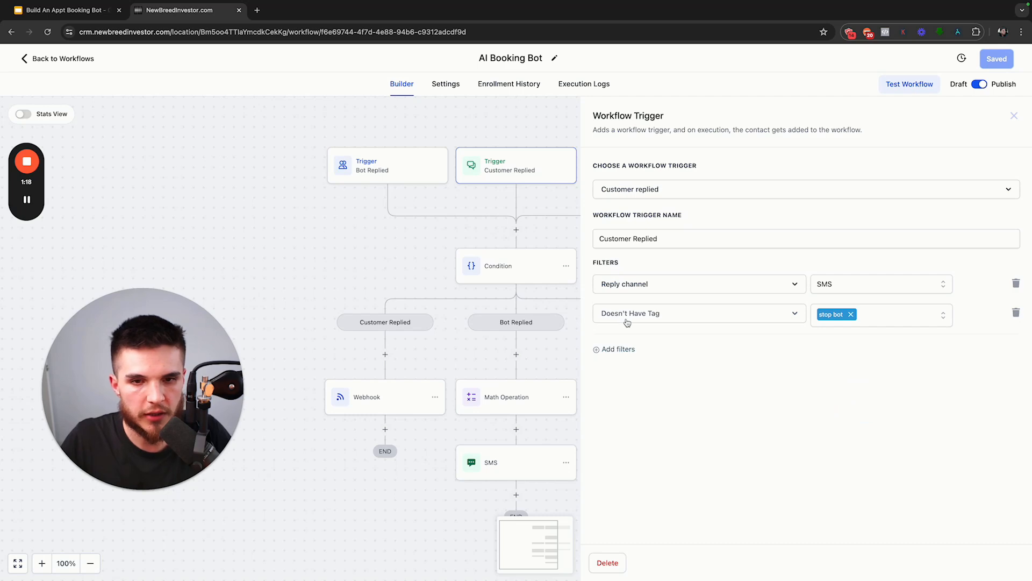
click(603, 314)
click(653, 401)
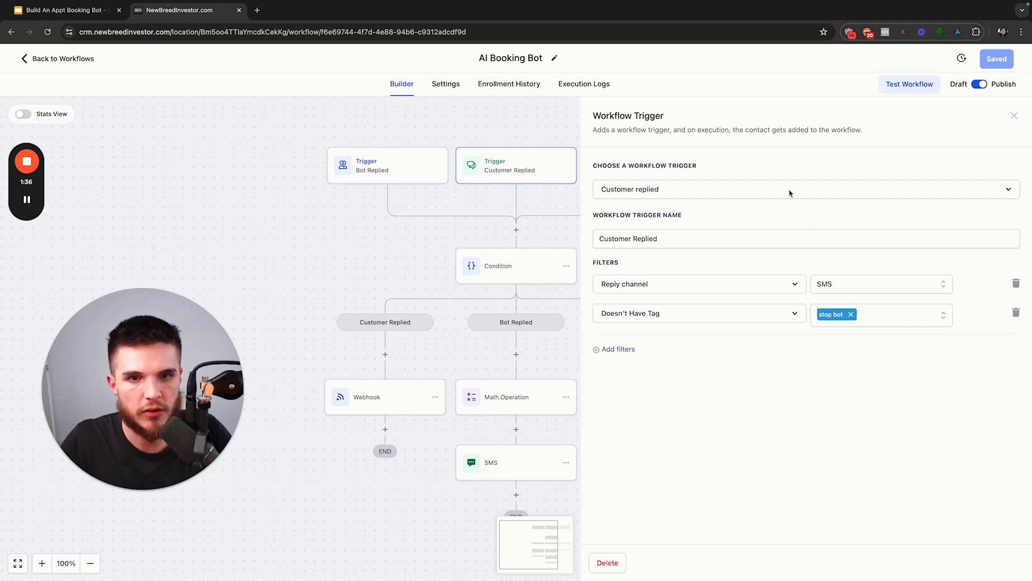
click(1014, 115)
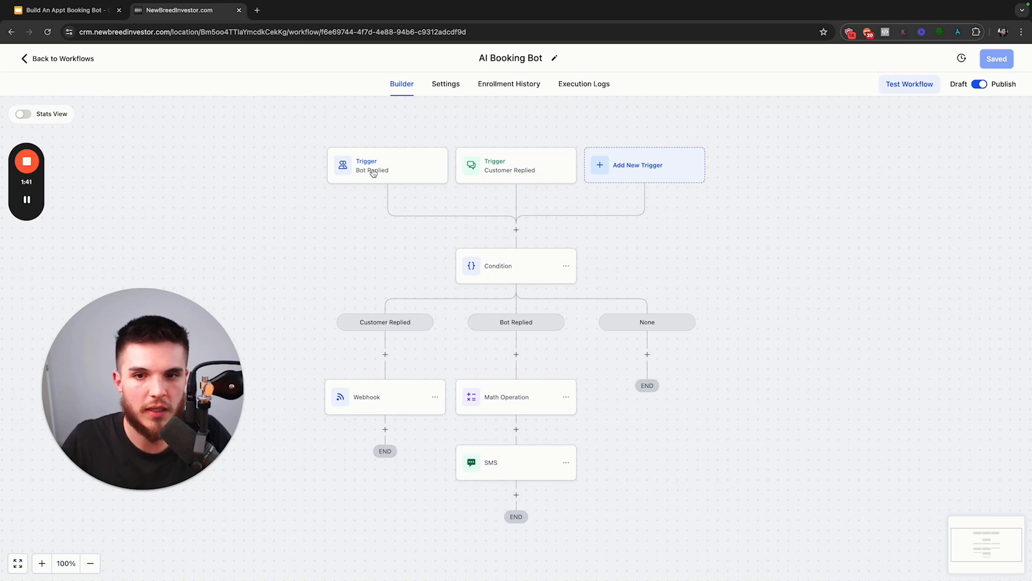
Search the available workflow triggers for "contact" and look at Contact Changed without adding it
click(659, 172)
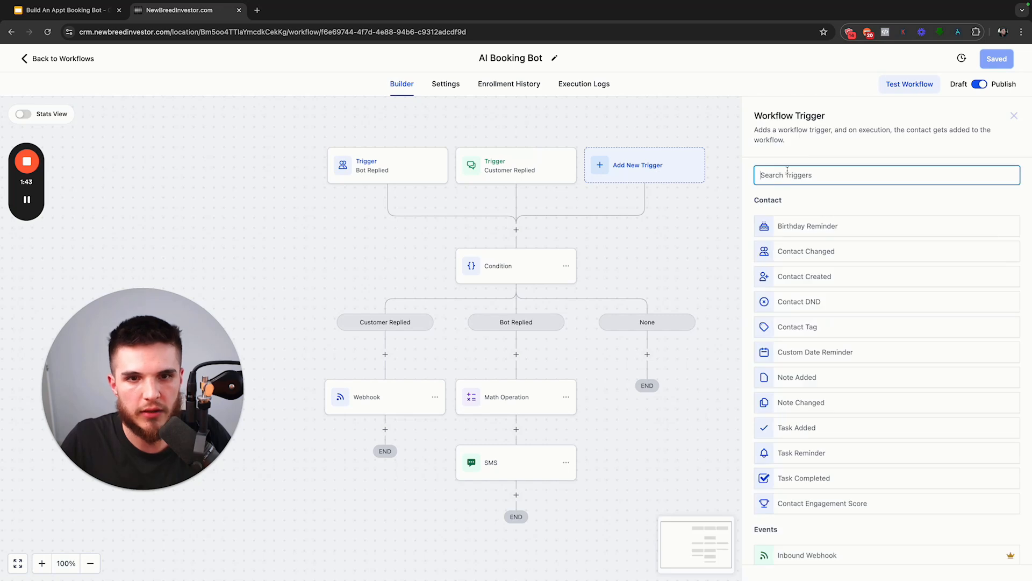
text(contact)
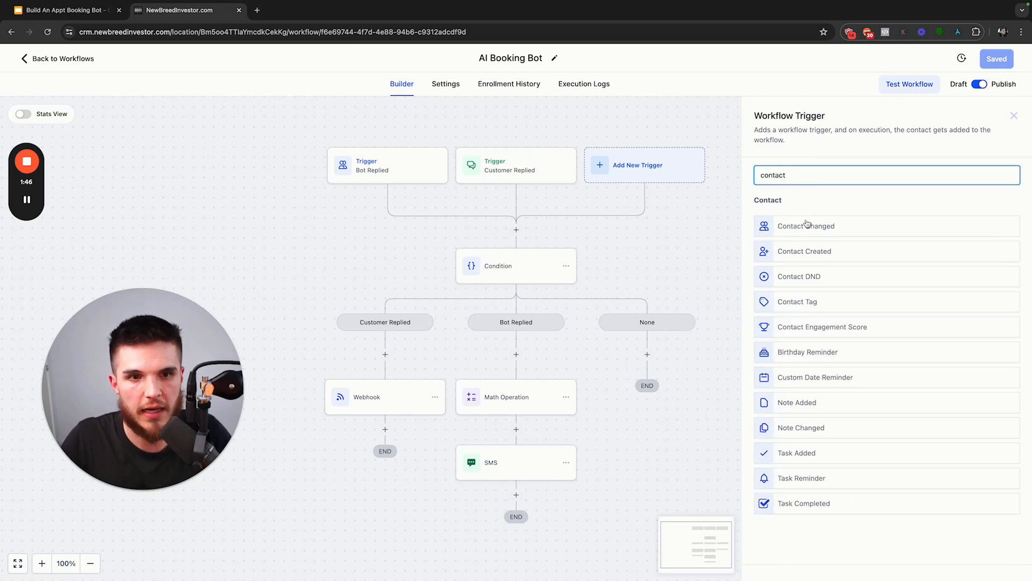
click(803, 226)
click(1014, 116)
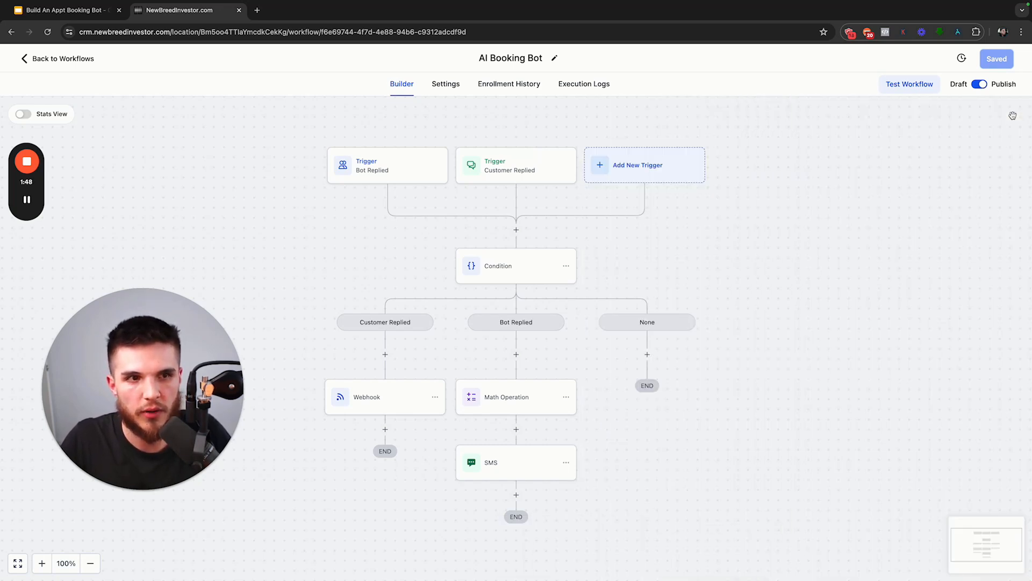
Open the Bot Replied trigger and examine its trigger type and workflow trigger name
click(401, 175)
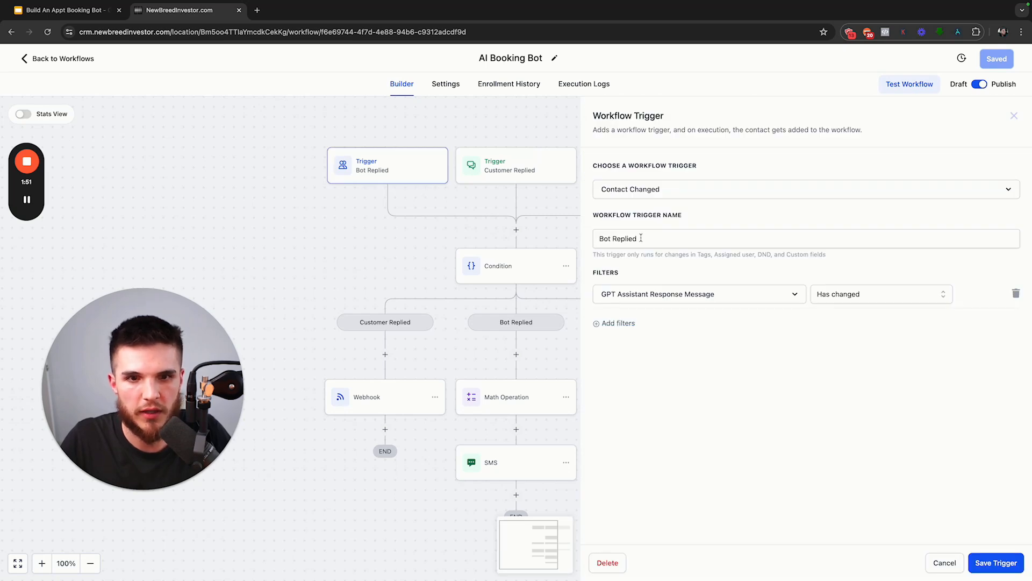
drag(641, 237, 596, 239)
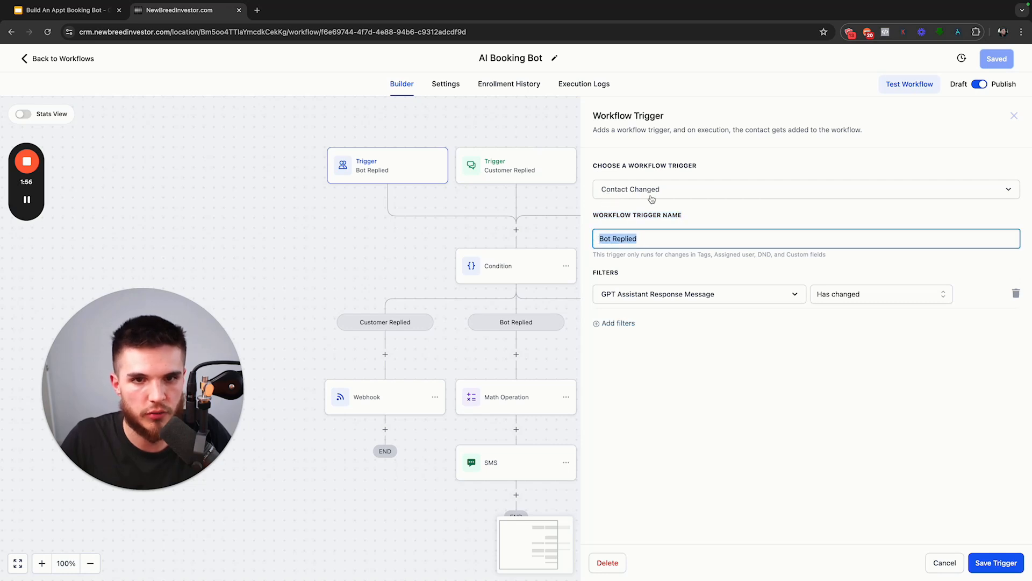
click(653, 239)
drag(595, 241, 680, 240)
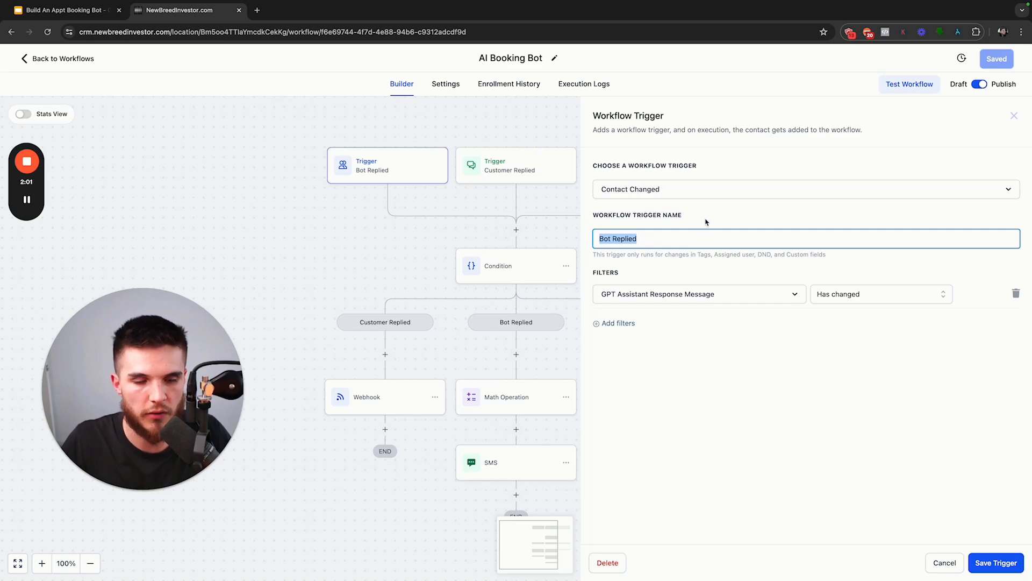
click(706, 222)
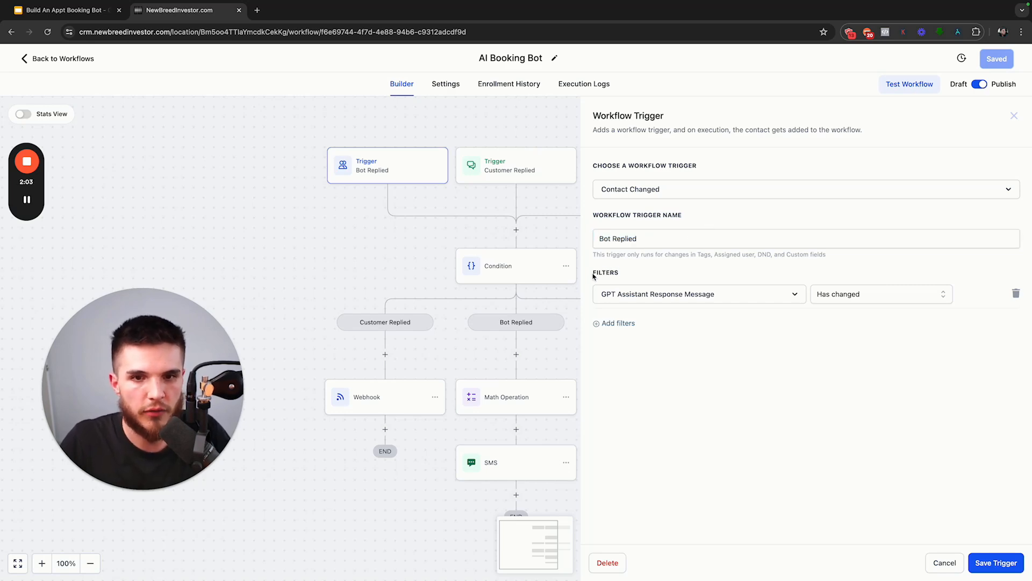
Examine the GPT Assistant Response Message filter of the Bot Replied trigger, including its field choices and change condition, and close the trigger
drag(593, 276, 657, 278)
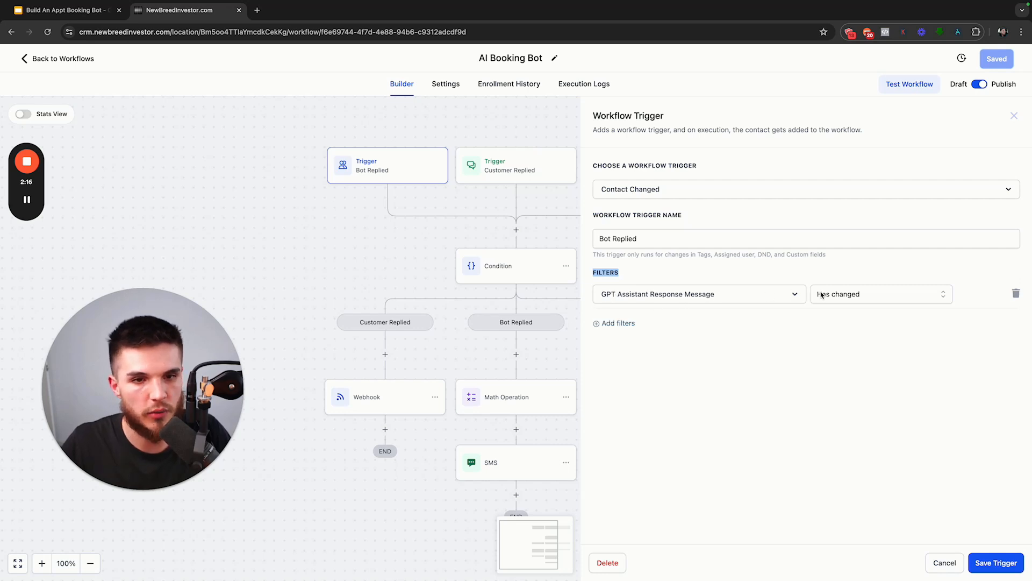
click(732, 300)
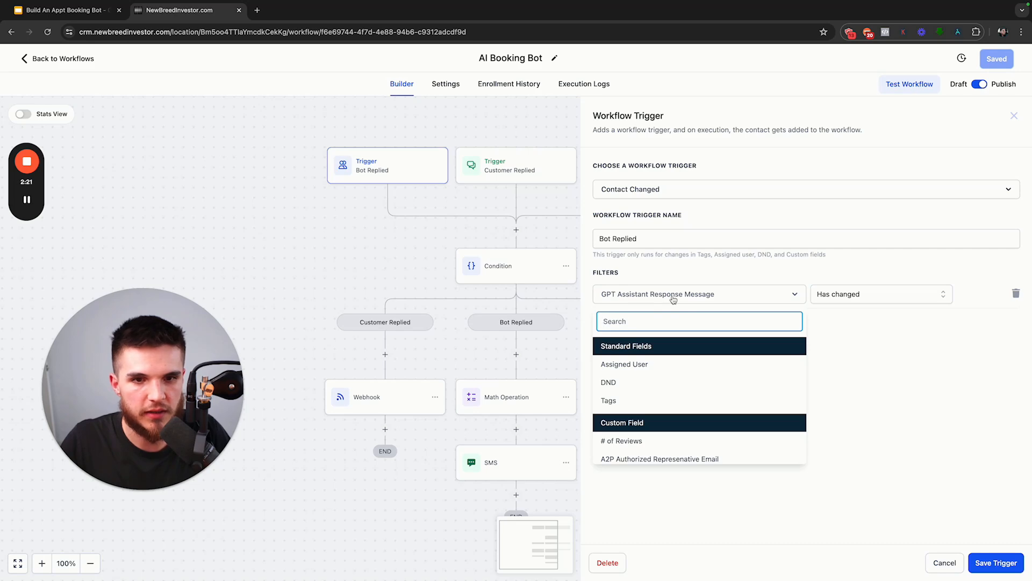
click(838, 314)
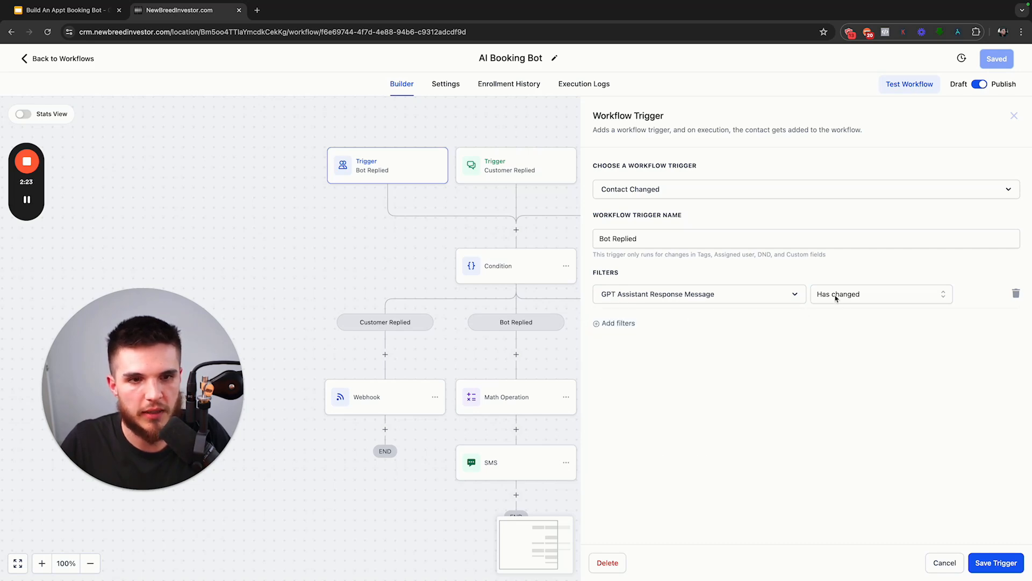
click(834, 296)
click(1011, 116)
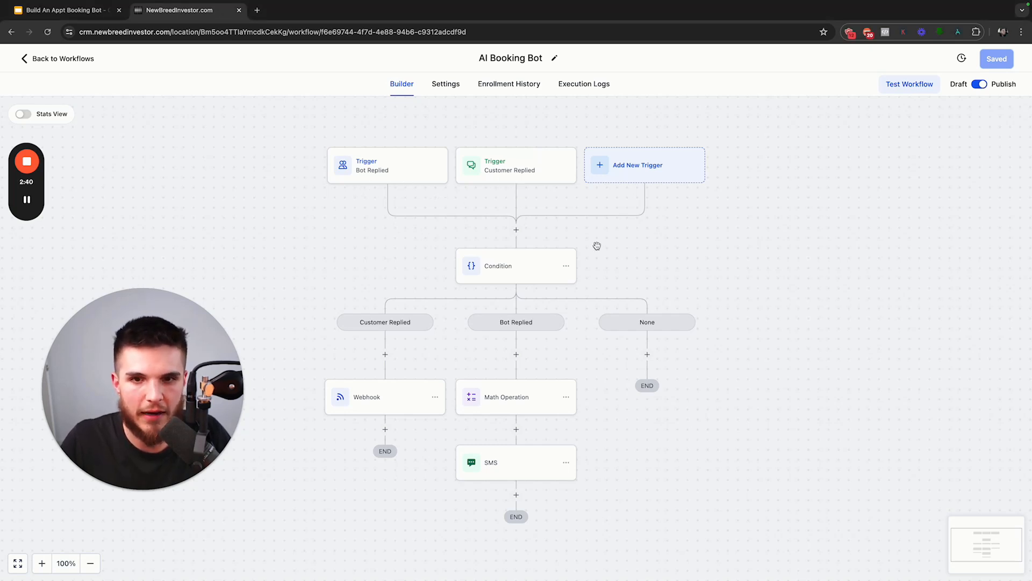
Search the workflow actions for "if e" below the triggers and close the action list without adding one
click(516, 230)
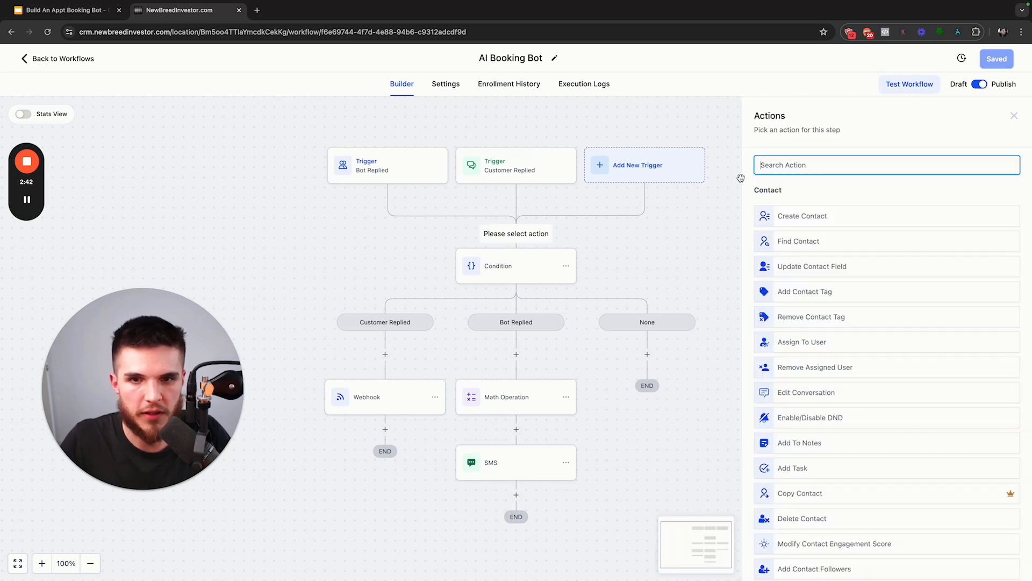
text(if e)
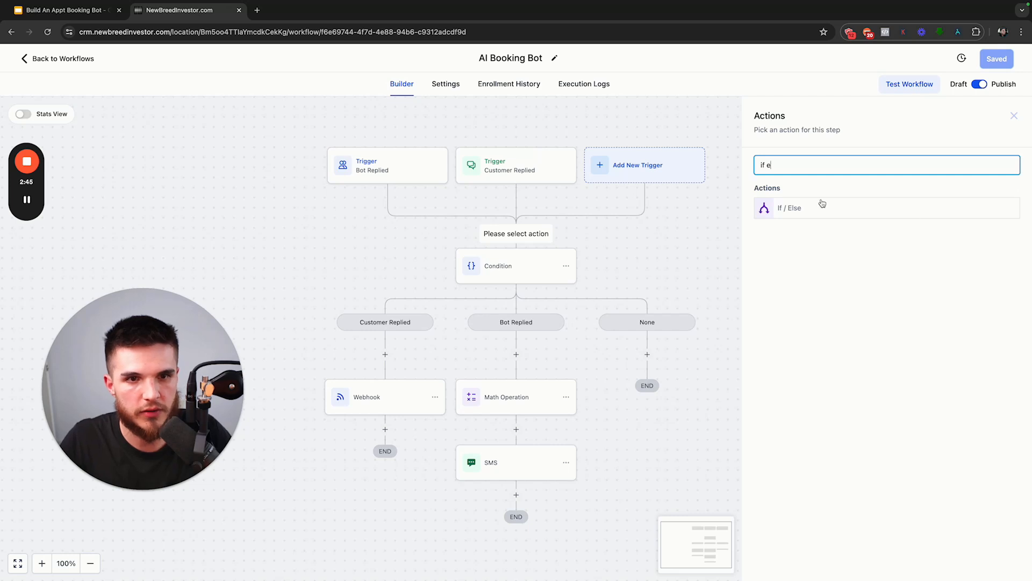
drag(755, 190, 785, 192)
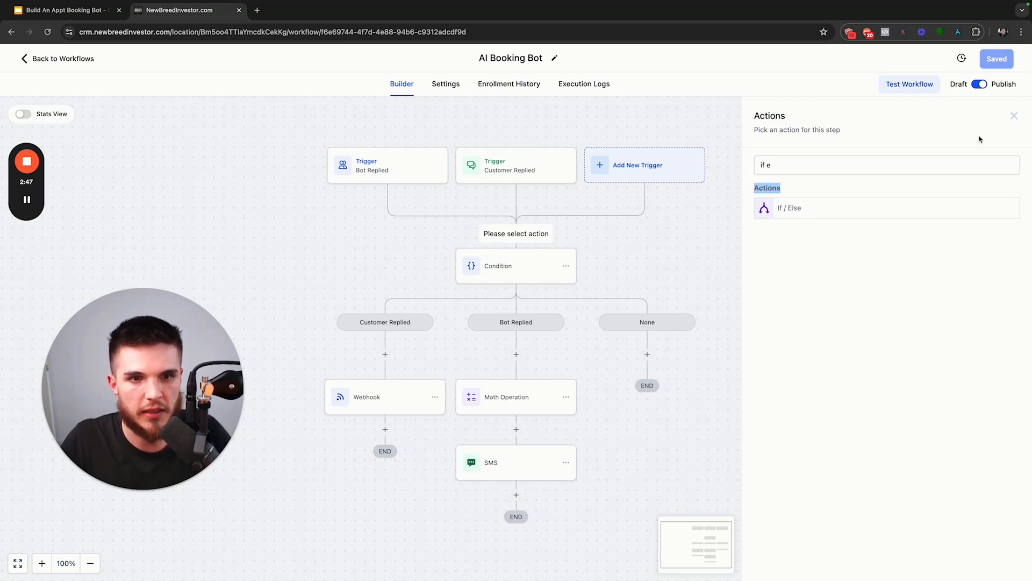
click(1014, 116)
Open the Condition action and examine its action name and the name of its first branch, Customer Replied
click(532, 264)
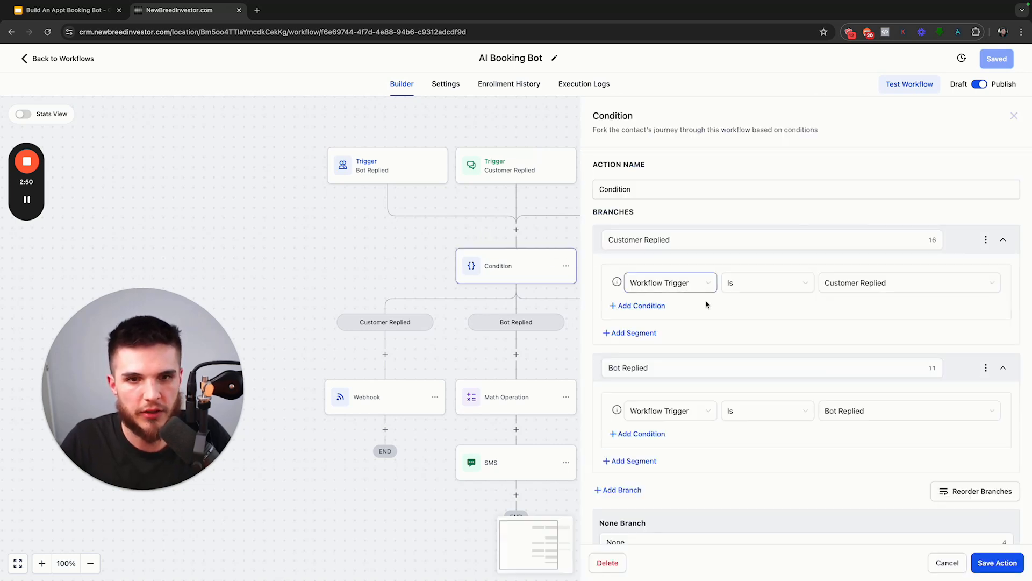
scroll(690, 261, down, 1)
drag(599, 166, 648, 165)
click(693, 197)
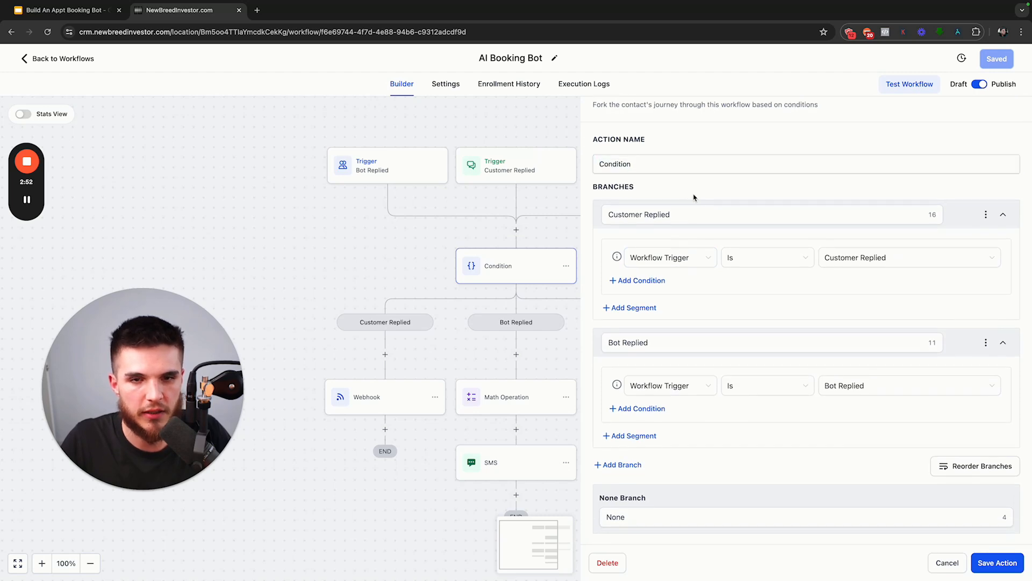
drag(592, 189, 603, 211)
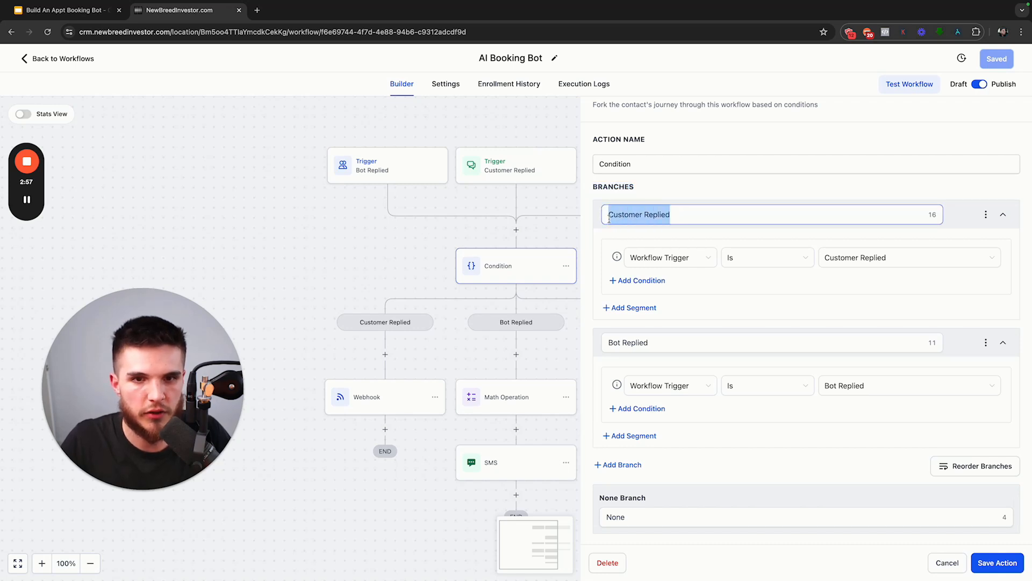
click(610, 218)
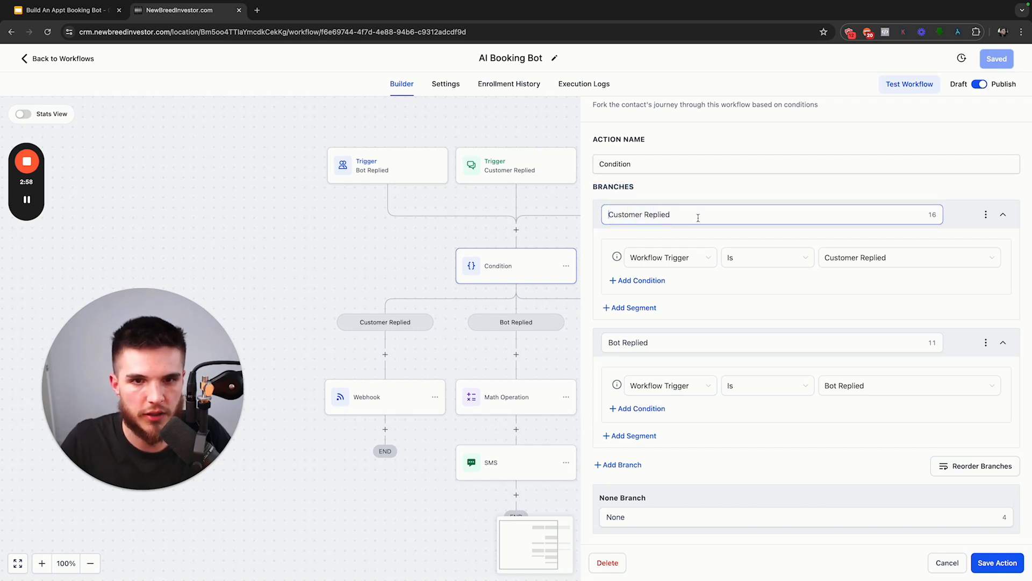
Examine the Customer Replied branch's condition, checking the Workflow Trigger field choice and the triggers available as its value
click(703, 256)
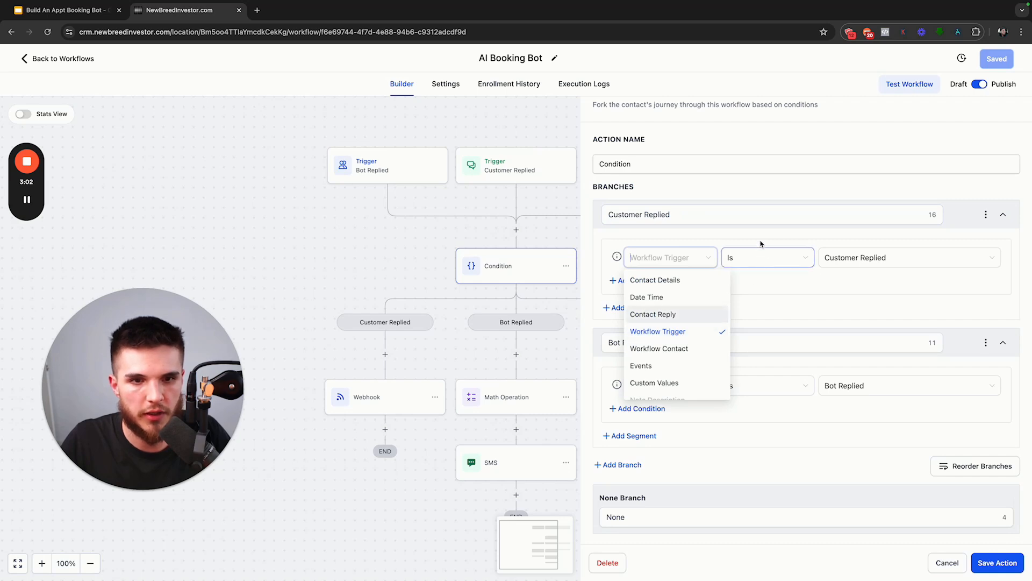
click(685, 332)
click(856, 264)
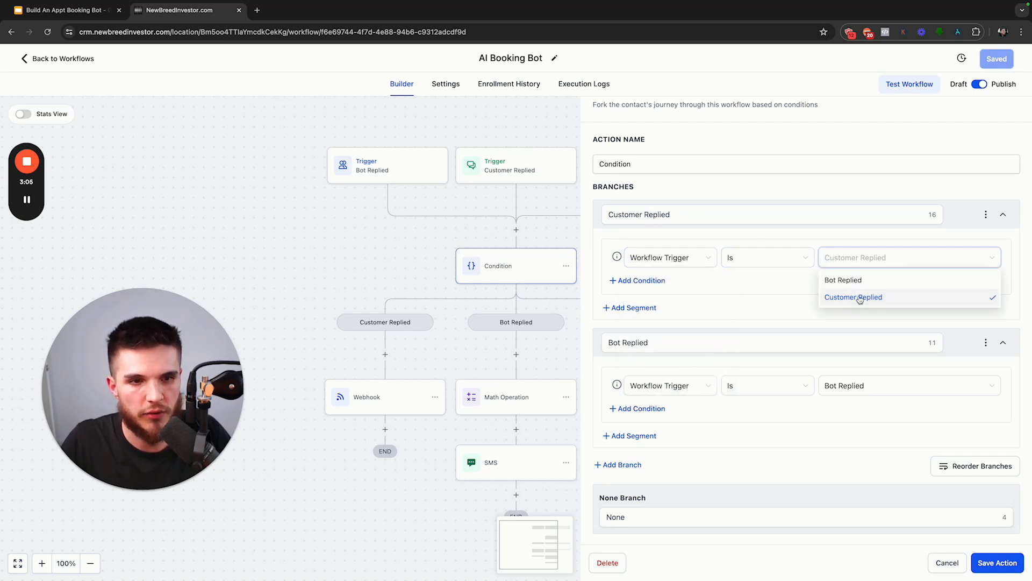
click(853, 240)
Compare the Bot Replied and Customer Replied branch names and their conditions in the Condition action
scroll(805, 256, down, 1)
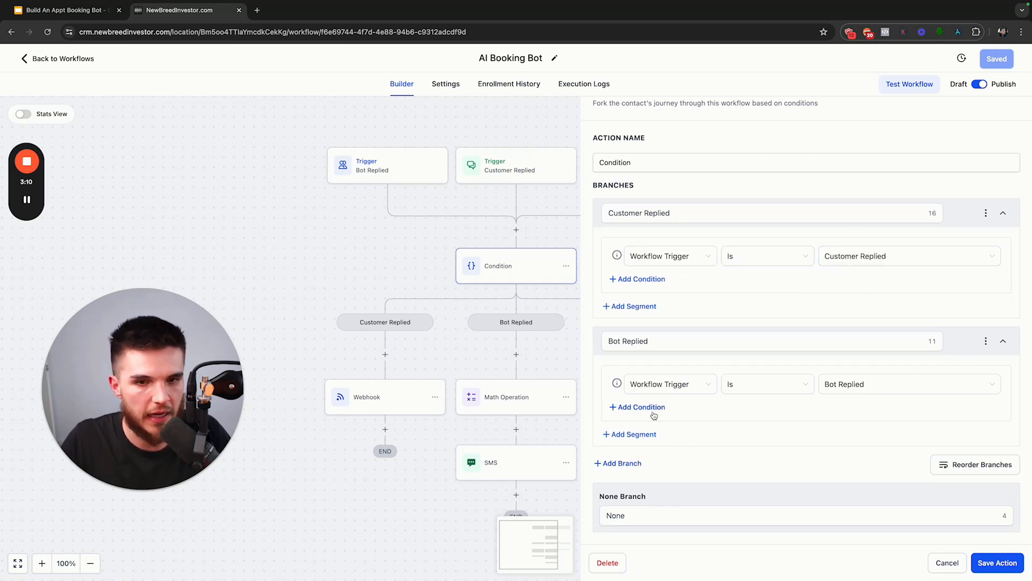
click(659, 340)
drag(658, 340, 597, 343)
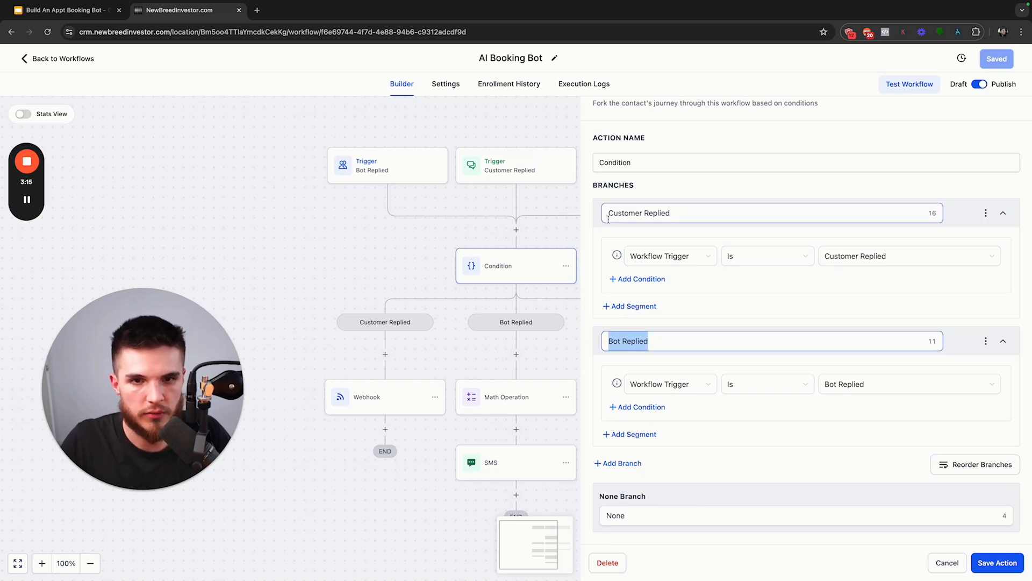
drag(608, 212, 694, 214)
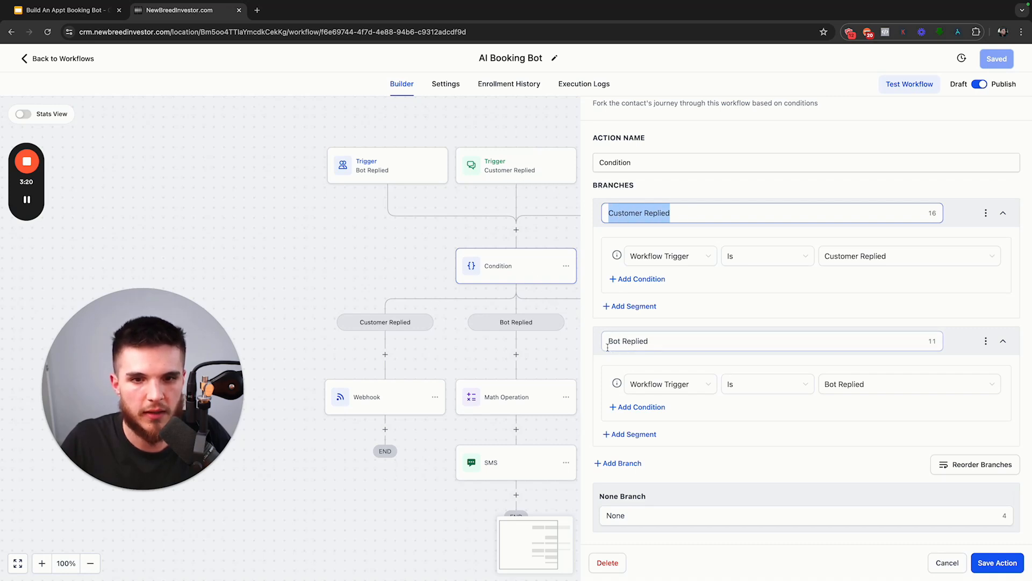
Check the Bot Replied branch name in the Condition action and save the action
drag(608, 343, 683, 341)
click(682, 341)
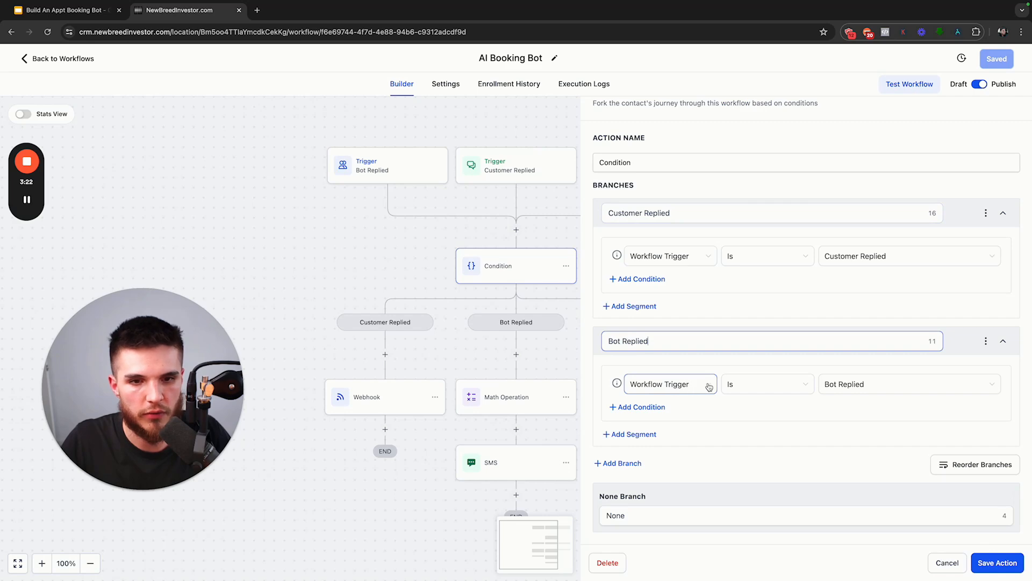
click(1001, 561)
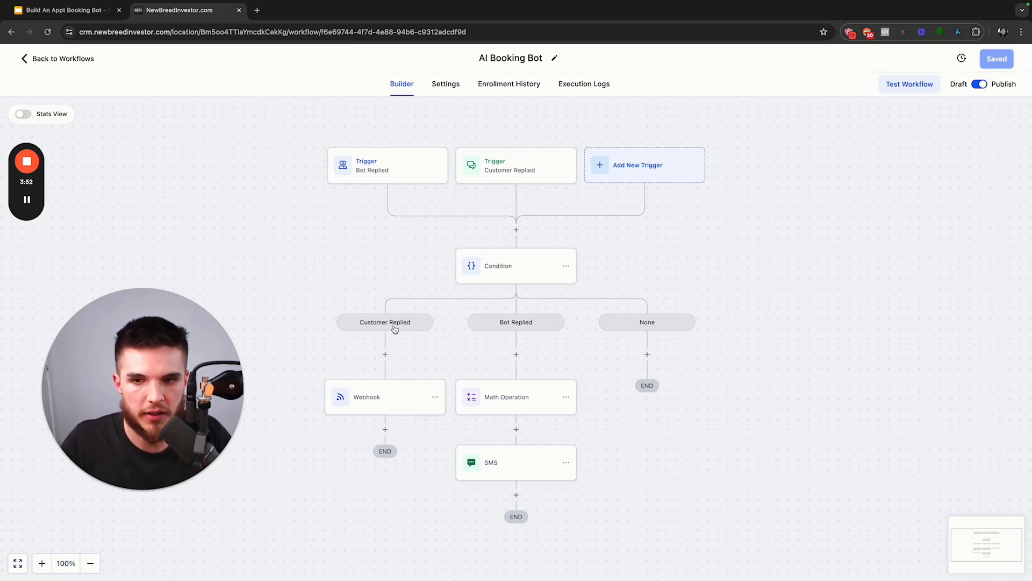
Find the Webhook action for the Customer Replied branch by searching "webh", and examine its Method and URL settings
click(385, 355)
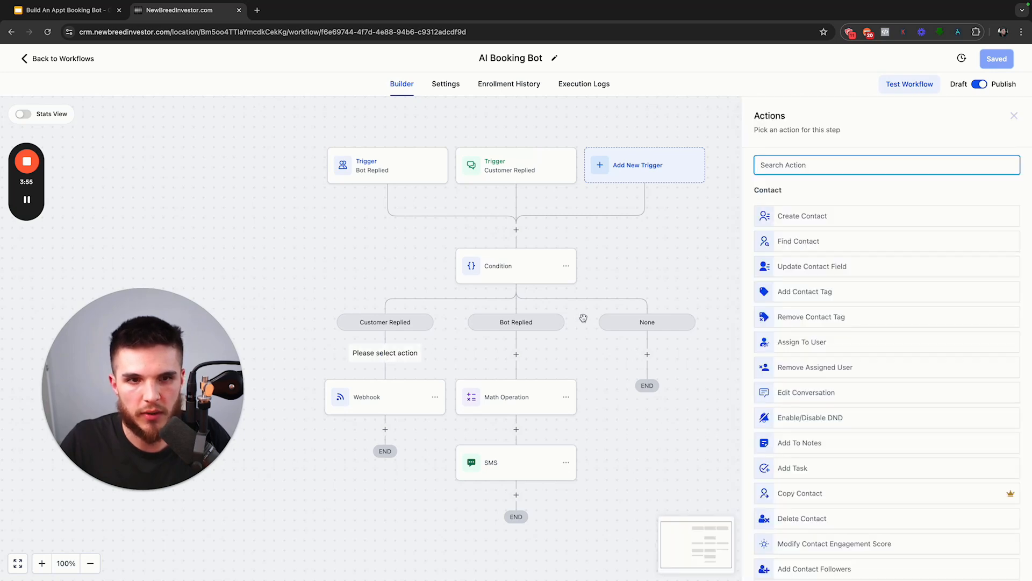
text(webh)
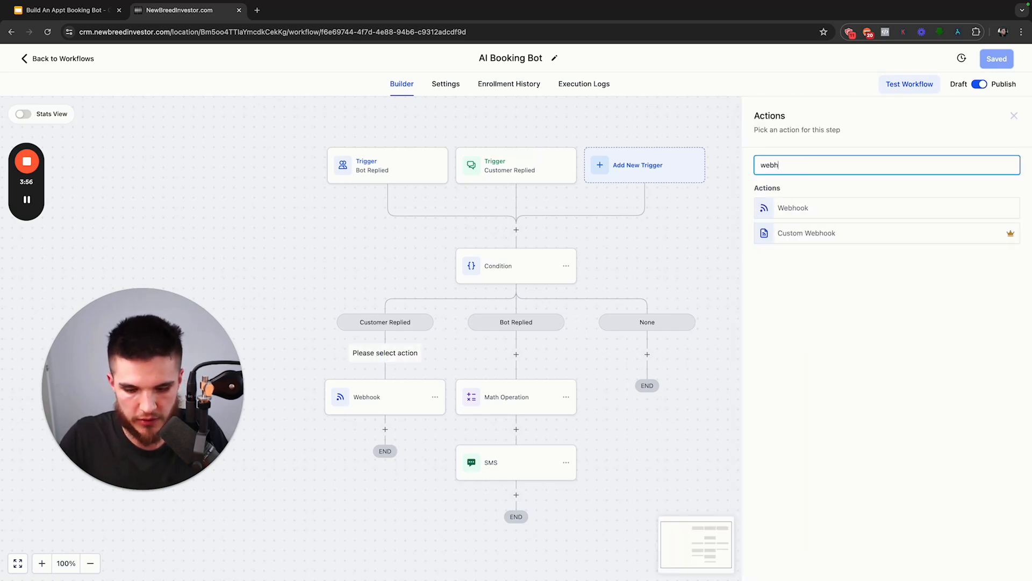
click(800, 207)
drag(757, 214, 804, 213)
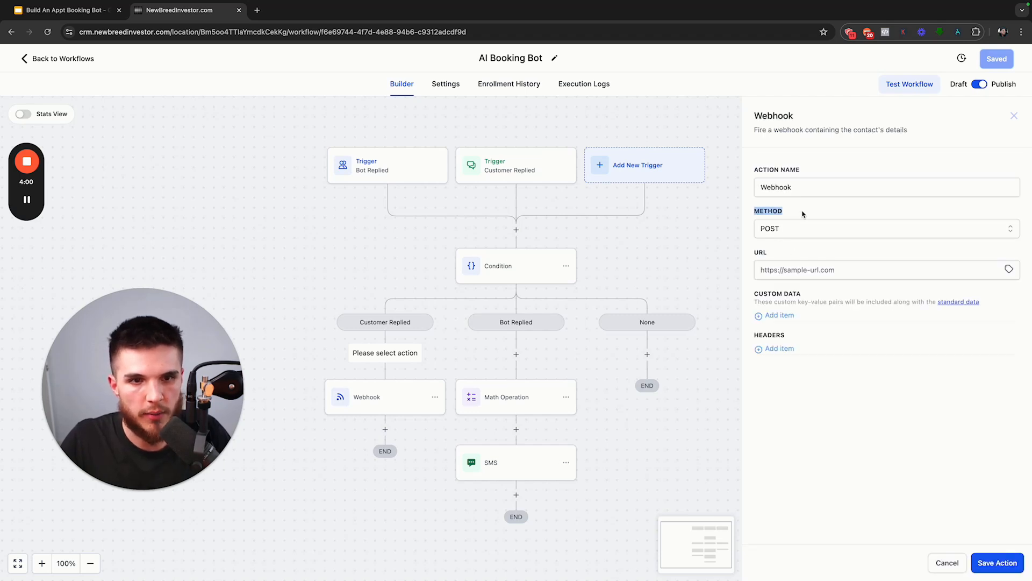
drag(755, 253, 768, 255)
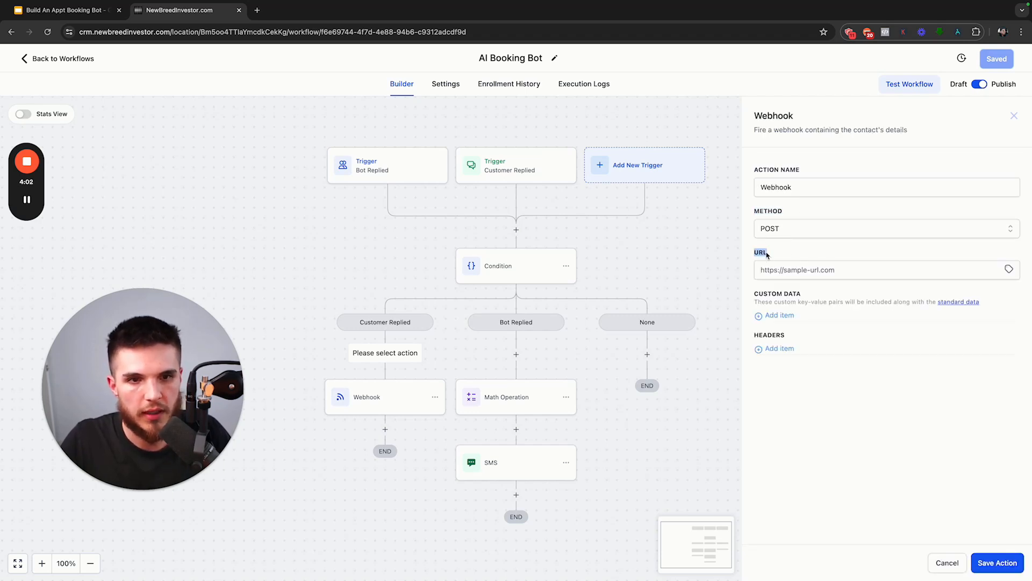
Try google.com as the new webhook's URL, clear it, and discard the action after attempting to save it
click(777, 266)
text(google.com)
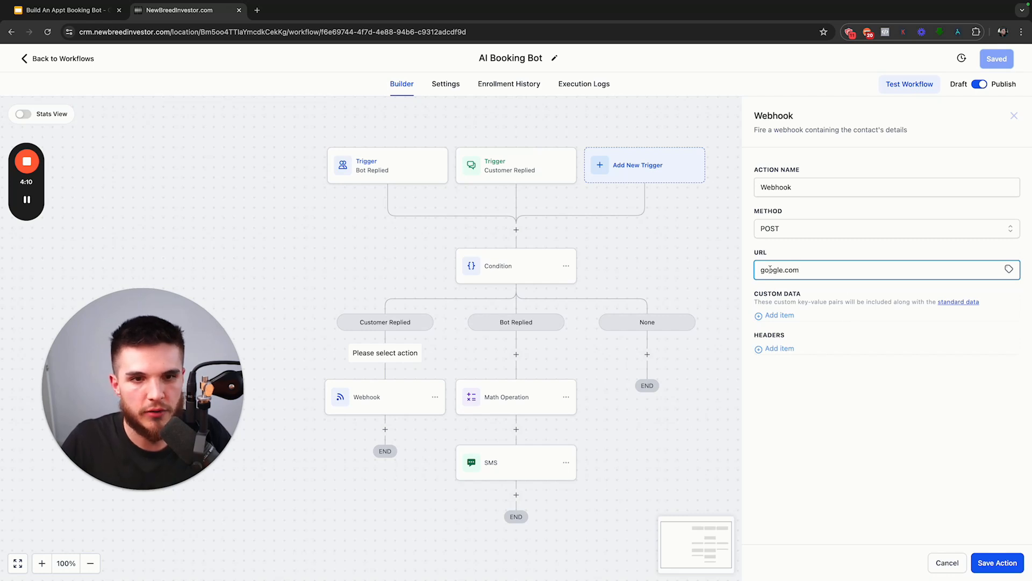
key(ctrl+a)
key(BackSpace)
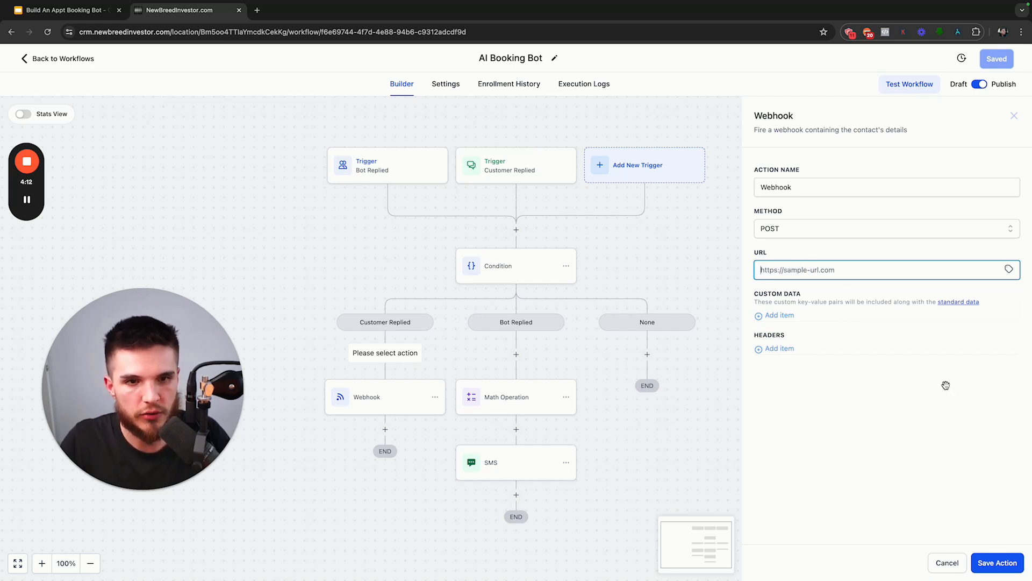
click(1004, 562)
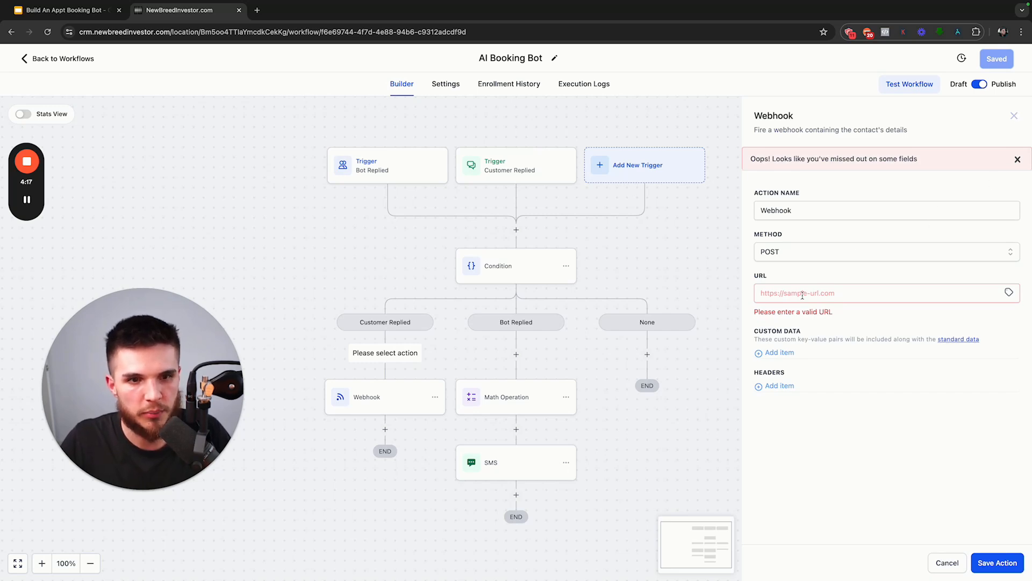
click(1014, 115)
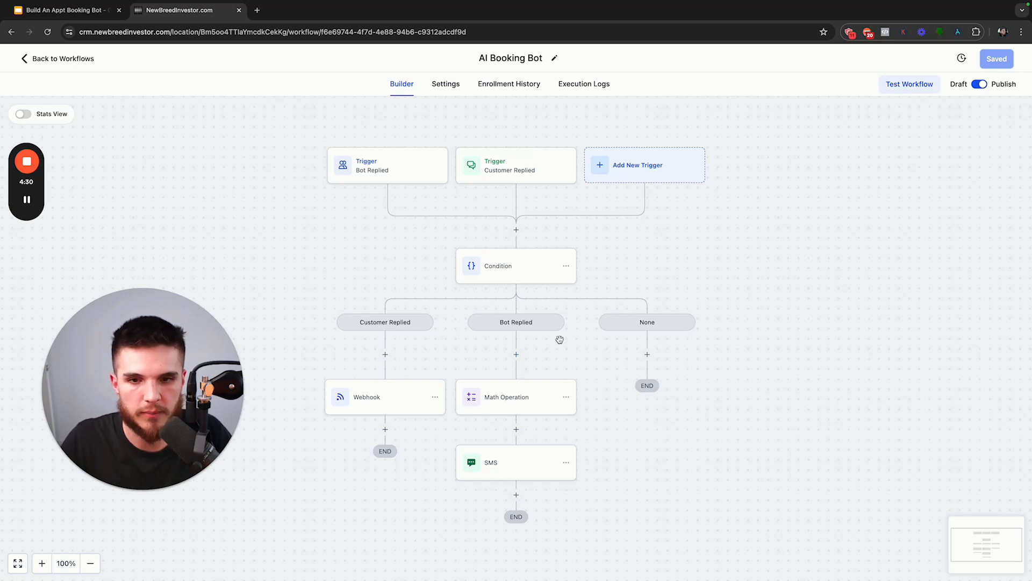
Search the Bot Replied branch's actions for "math", examine the Math Operation's field selection, and close it without adding the action
click(516, 353)
text(math)
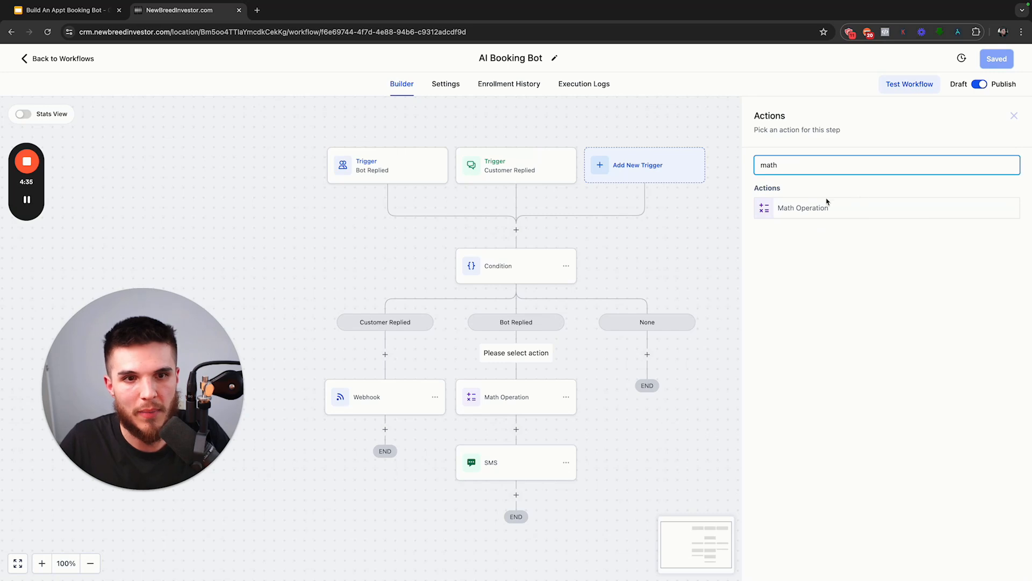
click(814, 208)
drag(756, 214, 800, 212)
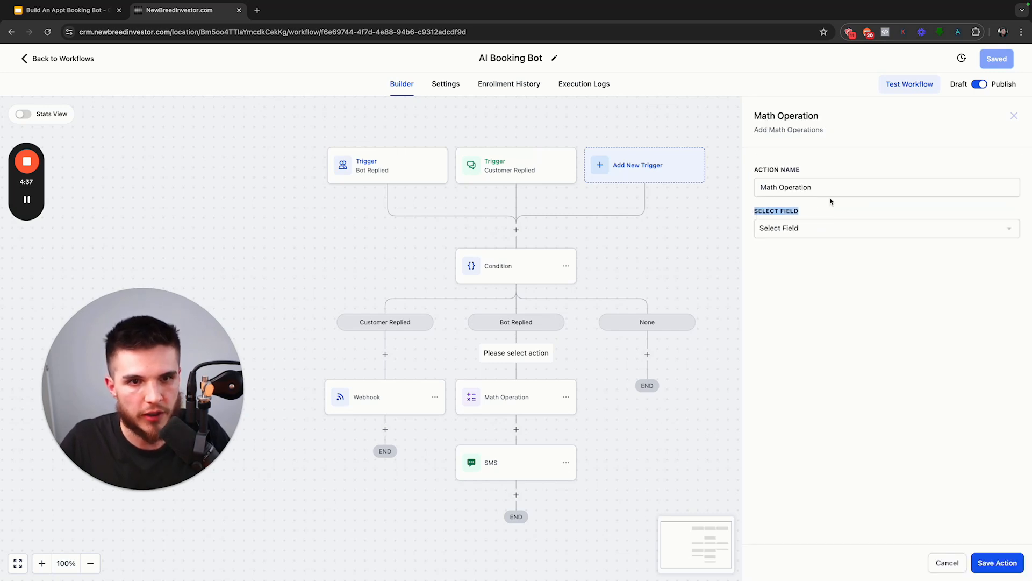
click(1015, 118)
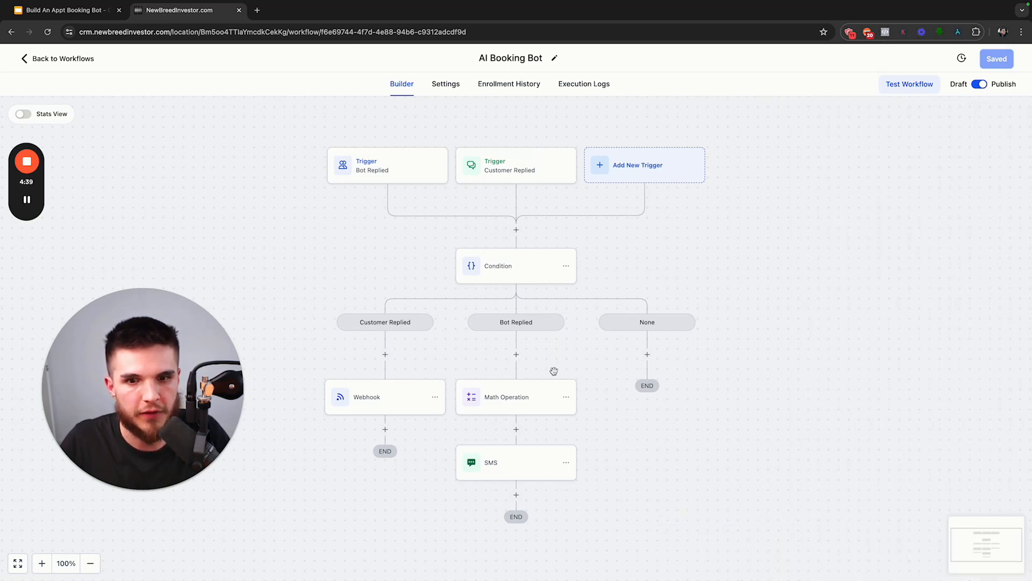
Review the existing Math Operation's operator, value and update field, and save the action and the workflow
click(538, 397)
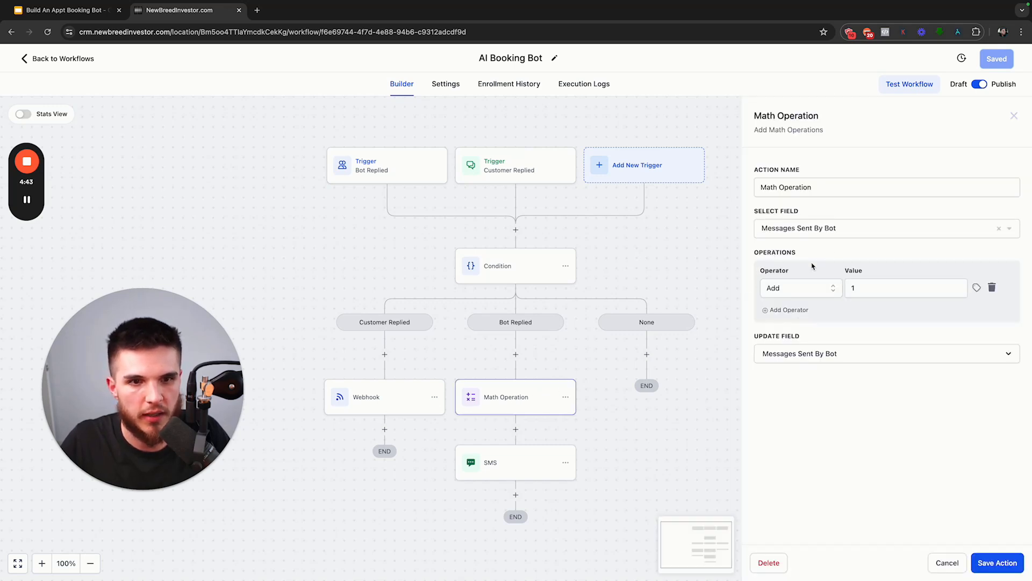
drag(761, 273, 800, 274)
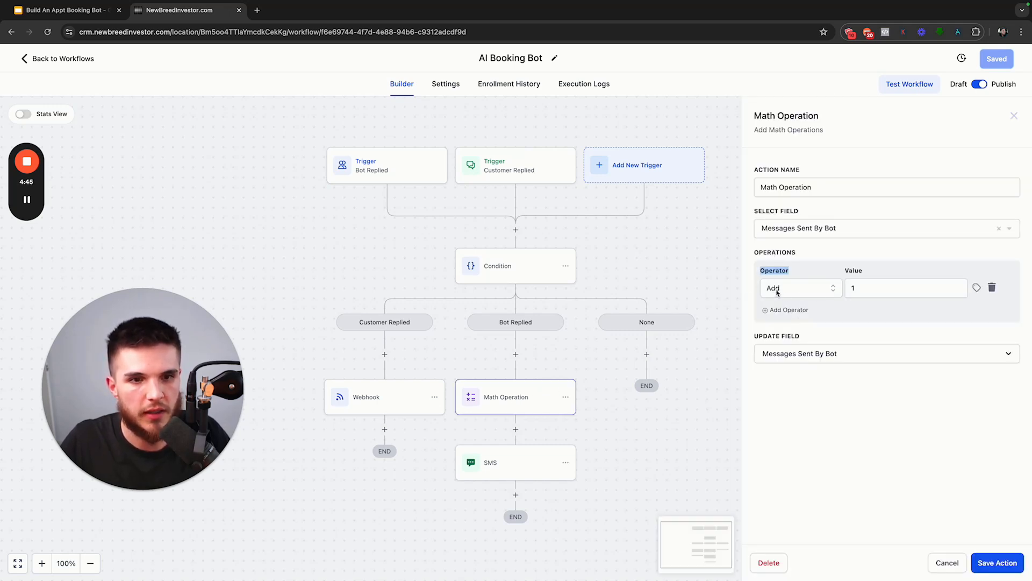
click(860, 288)
click(859, 253)
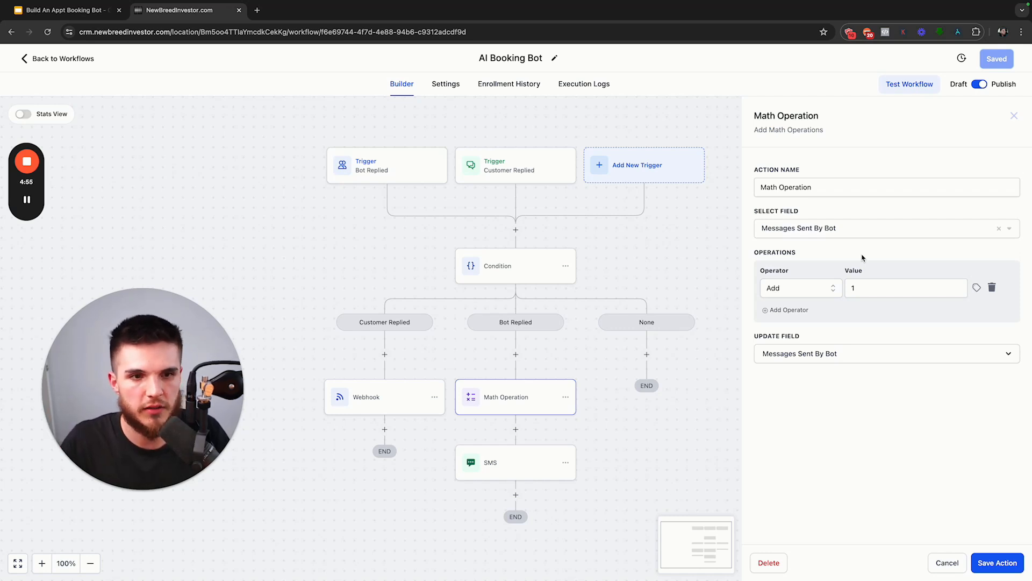
drag(756, 343, 820, 342)
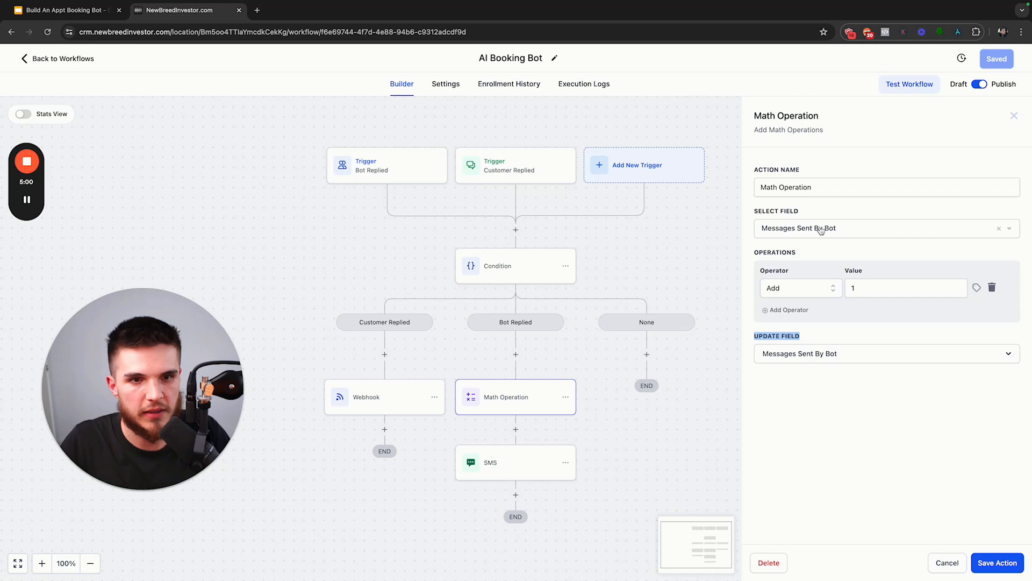
click(995, 567)
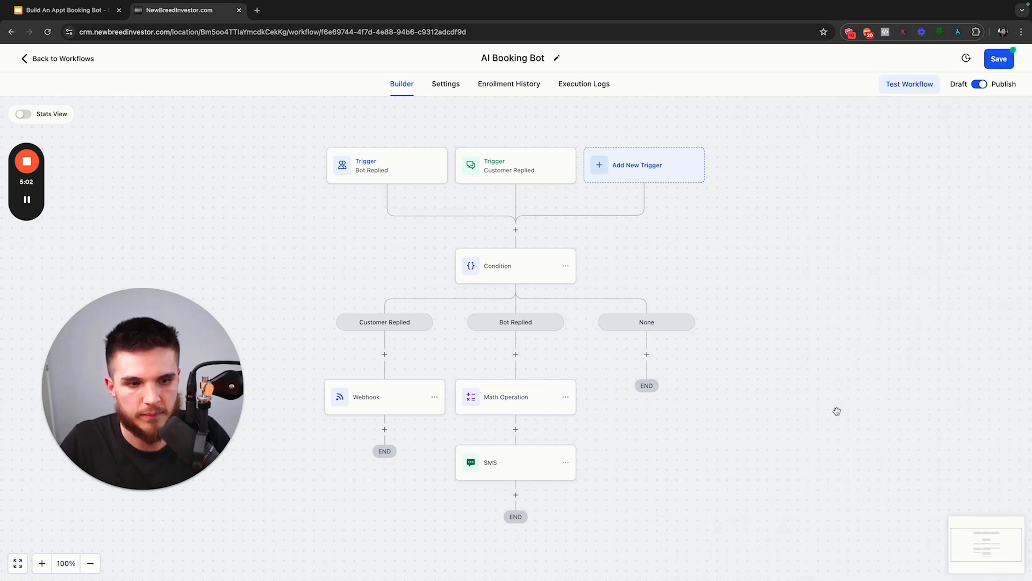
click(999, 59)
Search the actions below the Math Operation for "sms" and close the list without adding one
drag(783, 394, 802, 329)
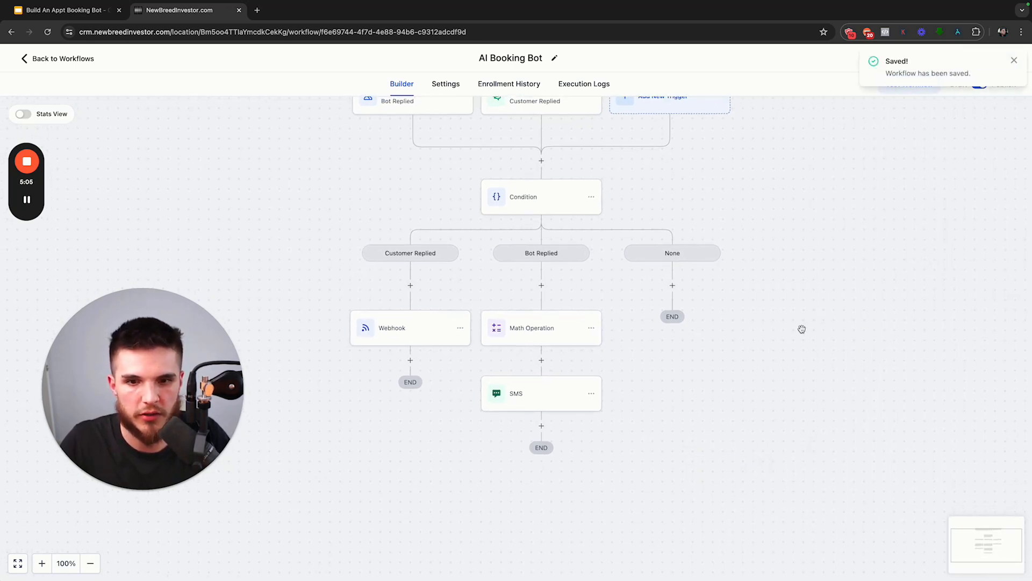
click(541, 360)
text(sms)
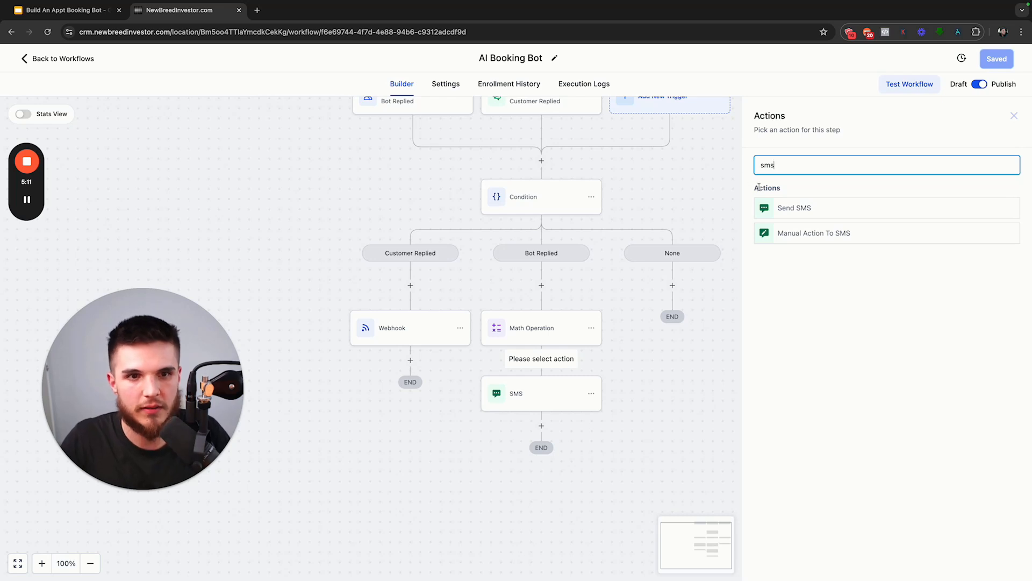
drag(759, 187, 786, 209)
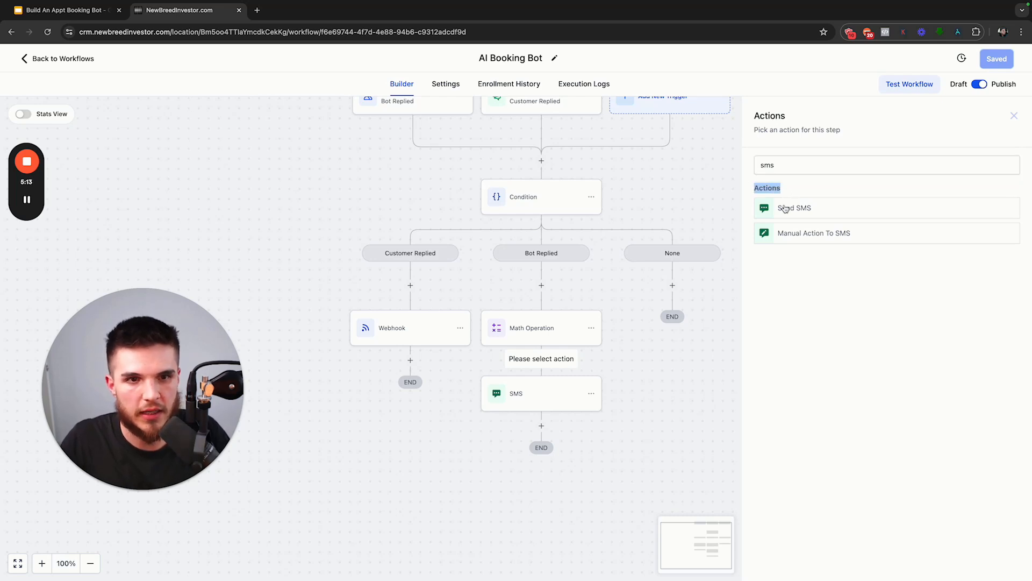
click(1011, 117)
Open the existing SMS action and search its message's contact custom fields for "gpt"
click(537, 394)
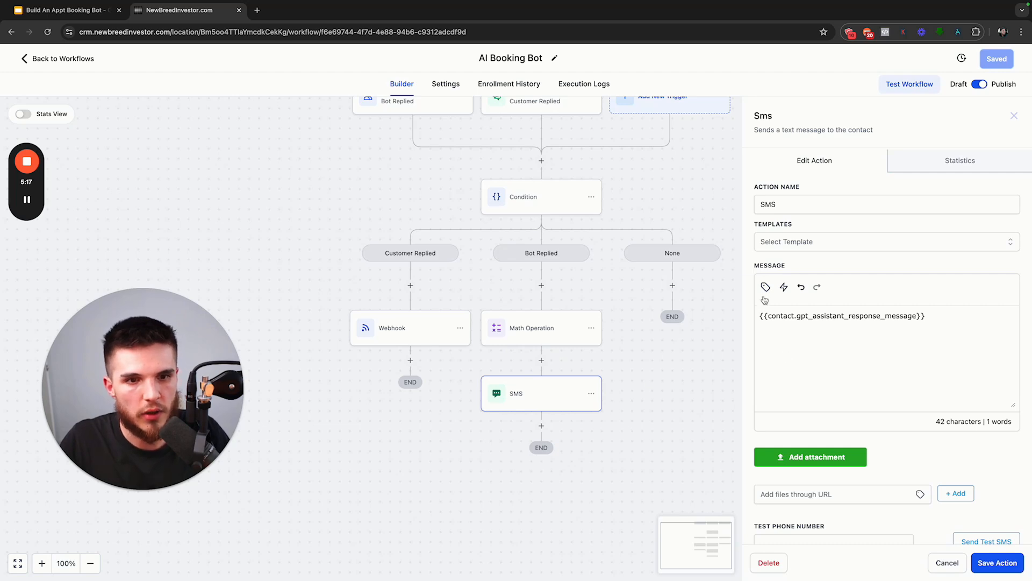
click(766, 288)
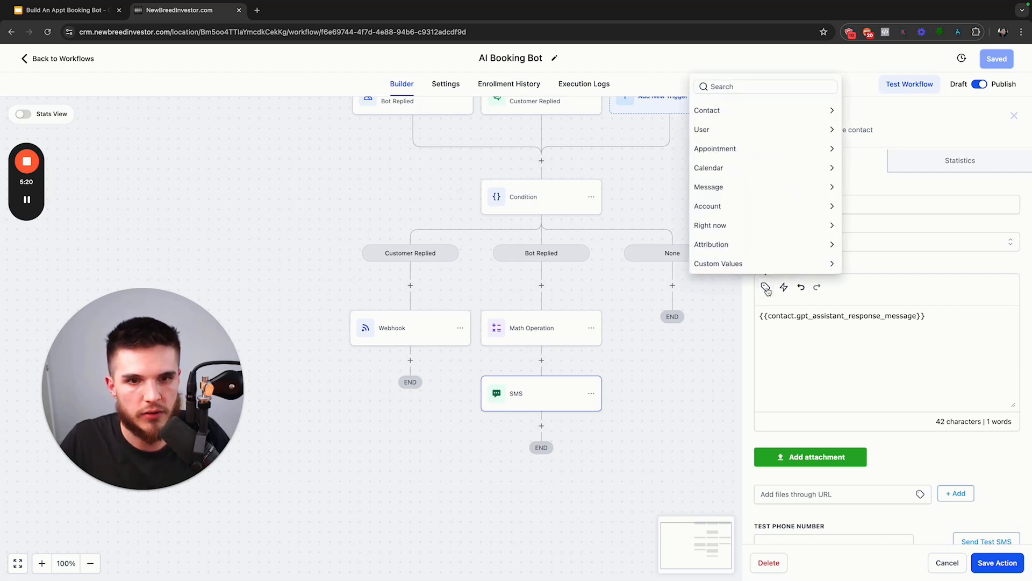
click(758, 111)
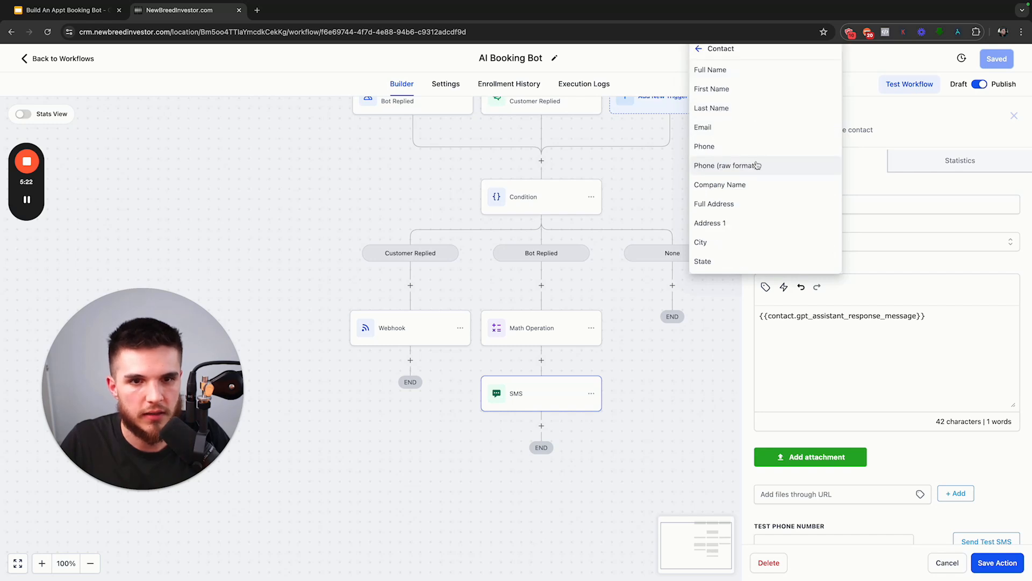
scroll(757, 166, down, 3)
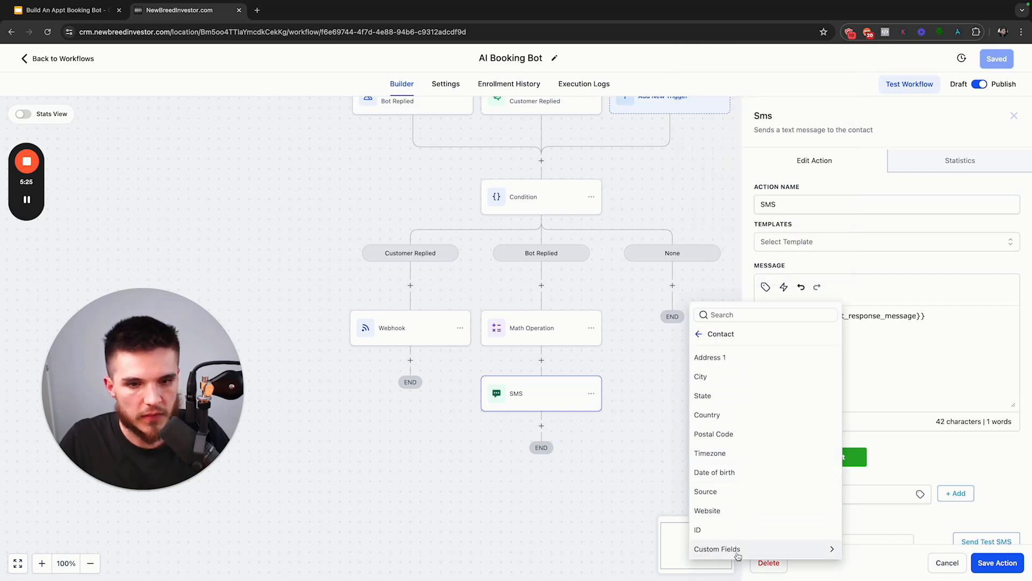
click(739, 550)
scroll(739, 425, down, 1)
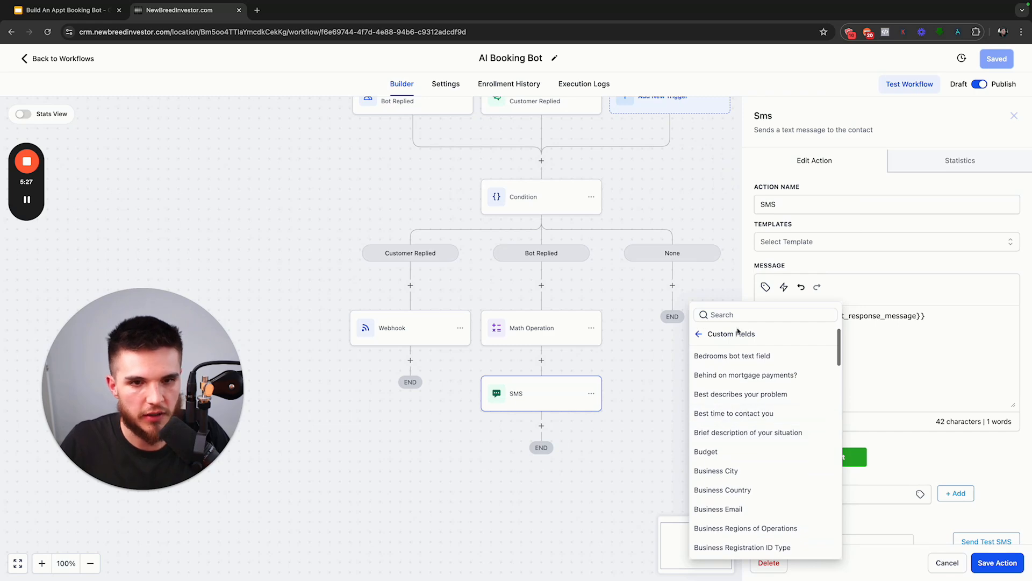
click(736, 315)
text(gpt)
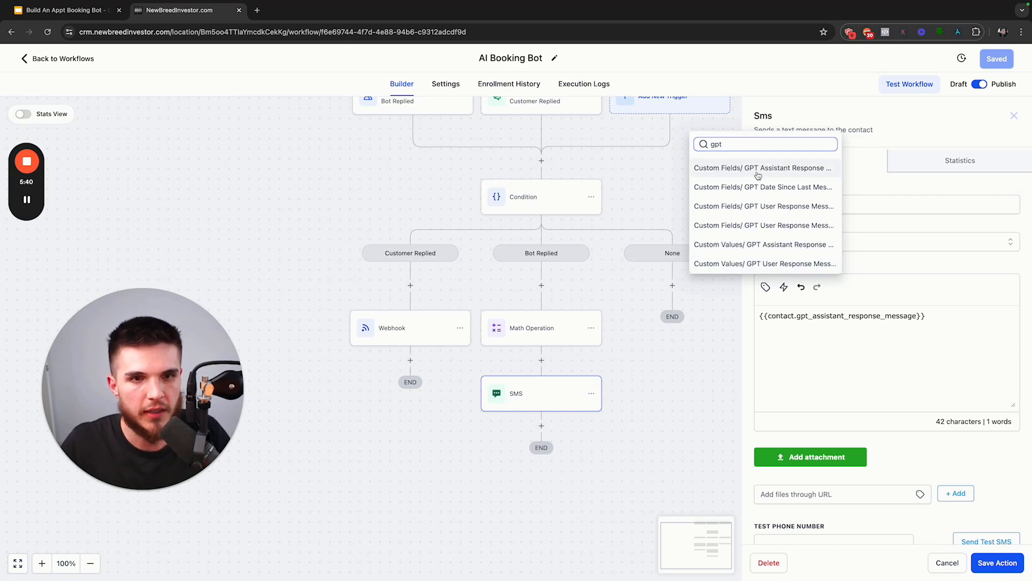
Check the {{contact.gpt_assistant_response_message}} placeholder in the SMS message and save the SMS action
drag(926, 316, 763, 319)
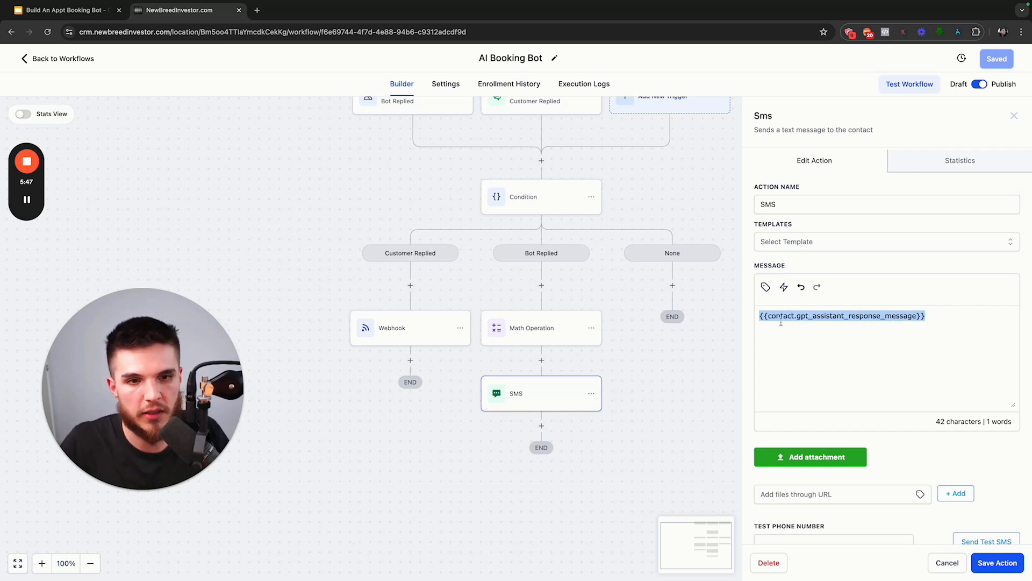
mouse_move(926, 316)
mouse_down()
mouse_move(760, 318)
mouse_move(926, 316)
mouse_up()
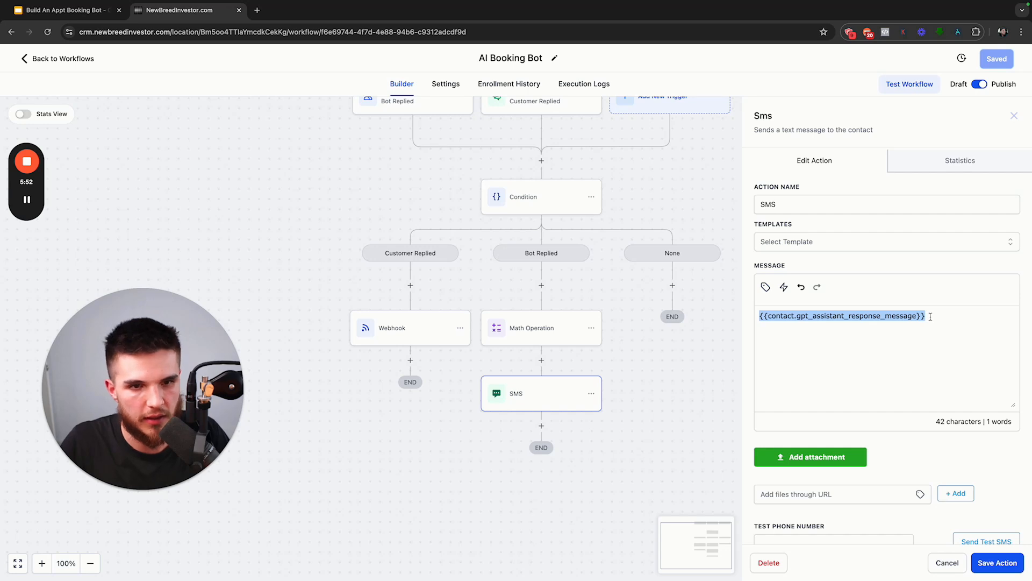
click(1001, 562)
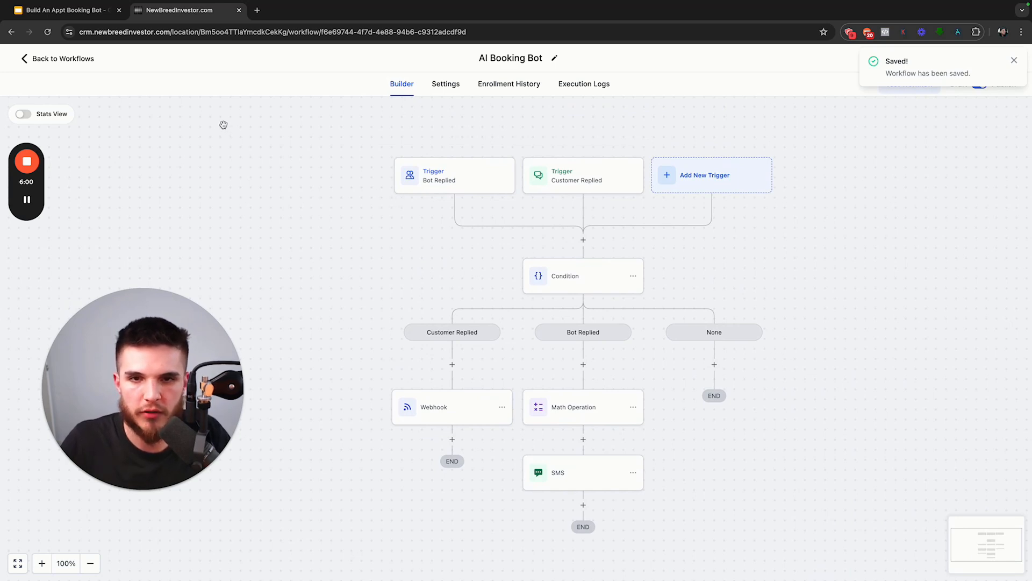
Switch to the Google Slides presentation and view slide 27 with the finished AI Booking Bot workflow
click(98, 16)
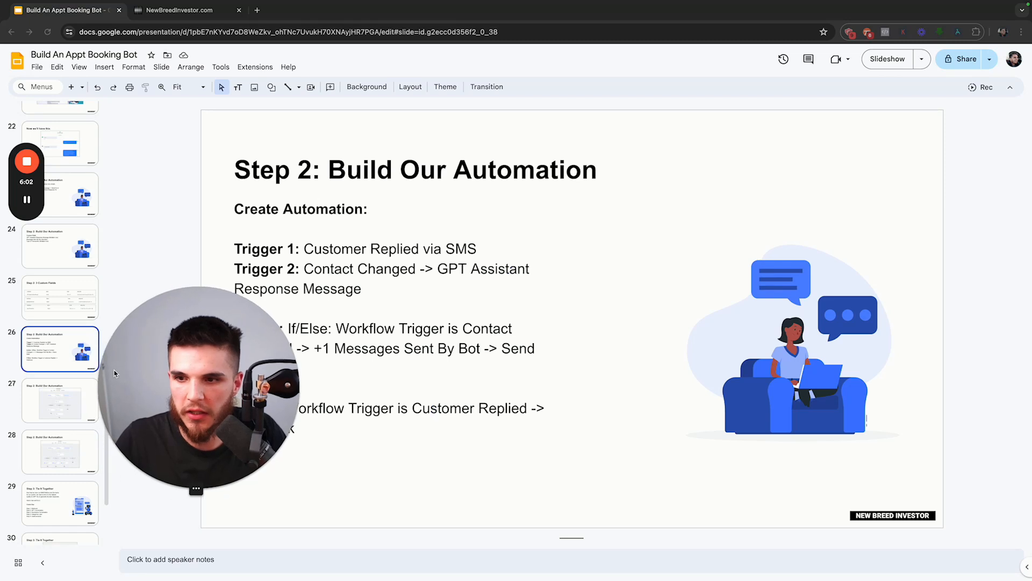
click(56, 401)
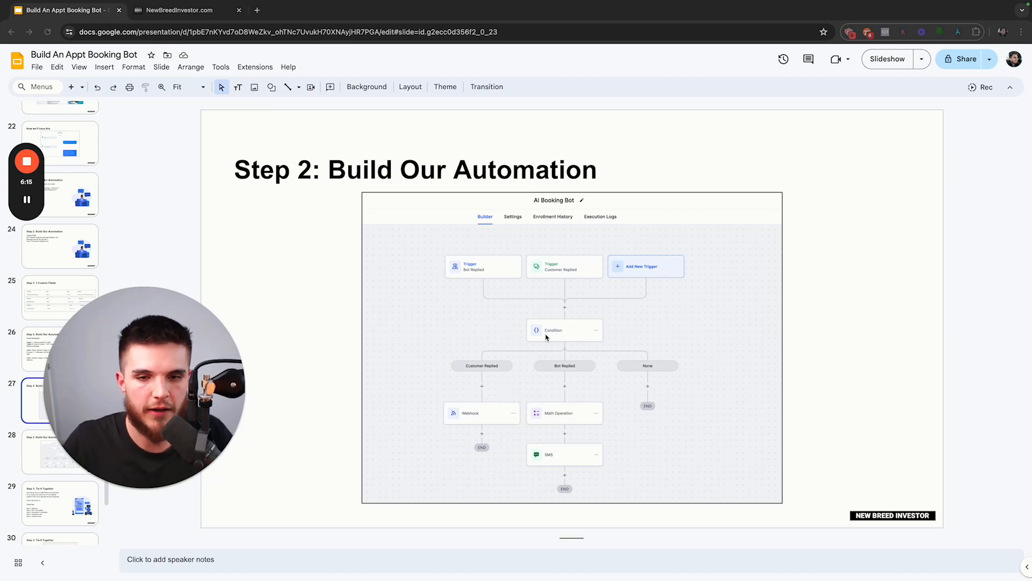
drag(179, 349, 252, 351)
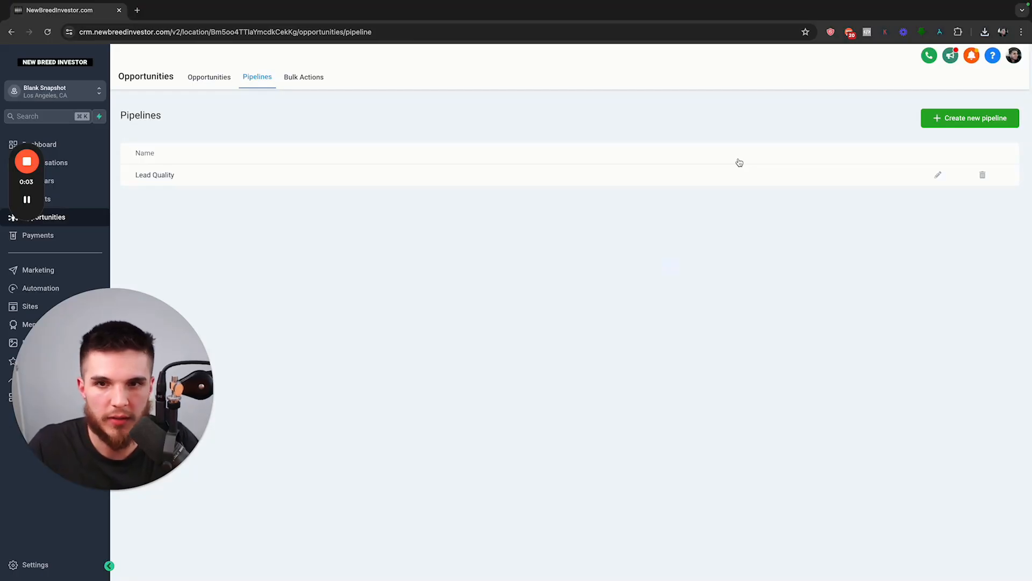
Show the CRM's Lead Quality opportunities as a board grouped by stage
click(222, 85)
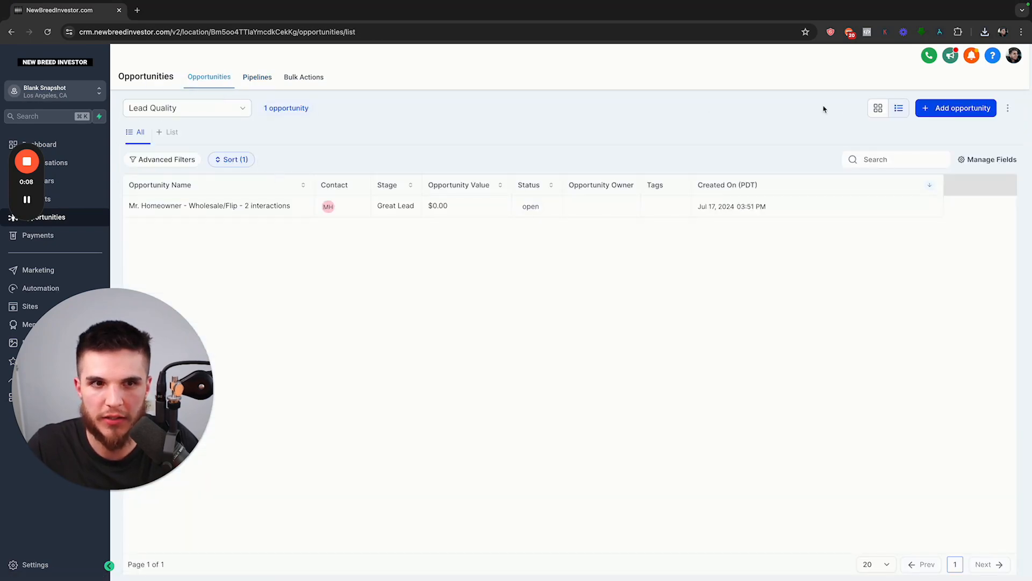
click(877, 109)
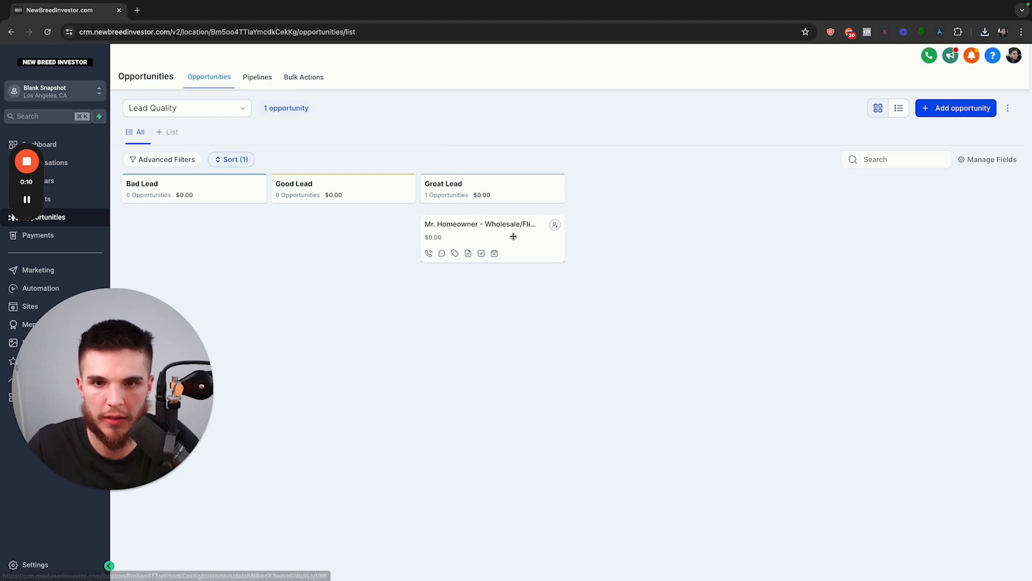
Open the Lead Quality pipeline for editing and check its name
drag(512, 226, 491, 228)
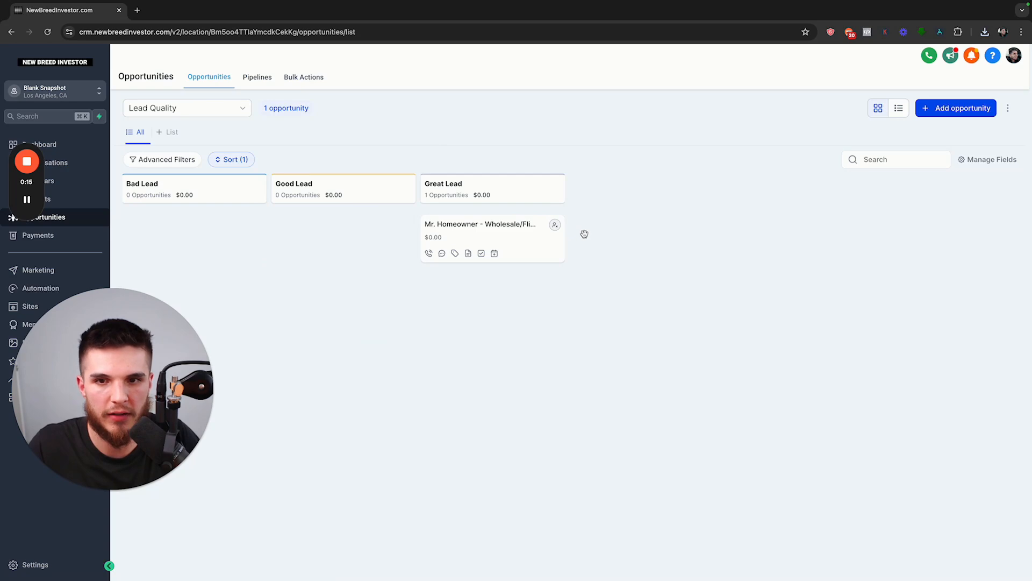
click(263, 81)
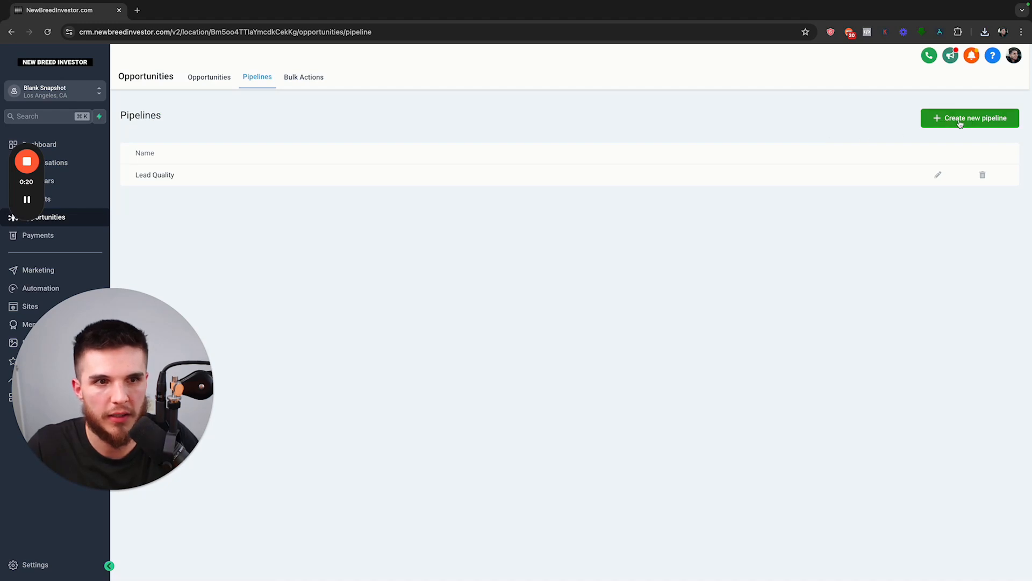
click(940, 176)
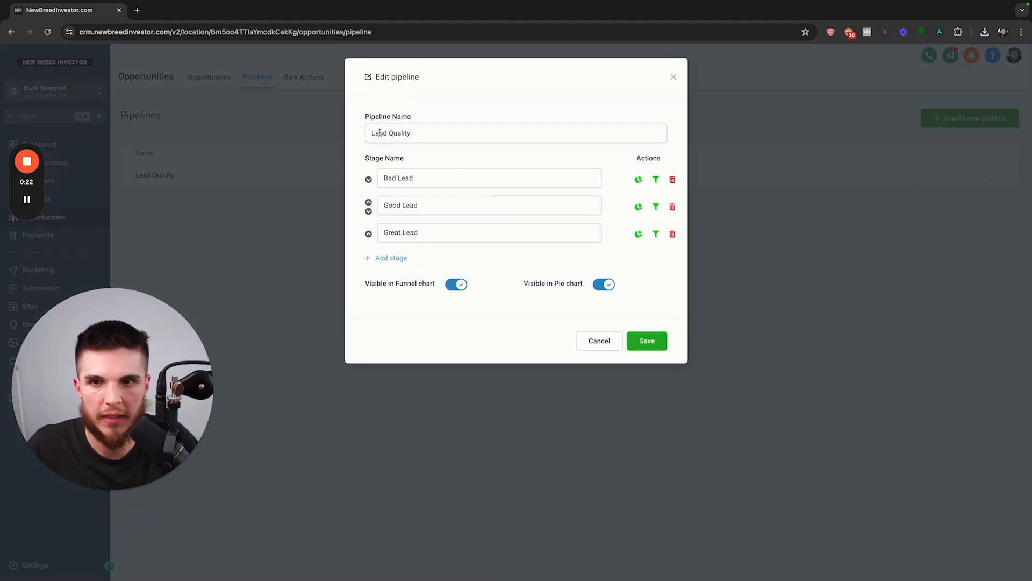
drag(365, 118, 431, 135)
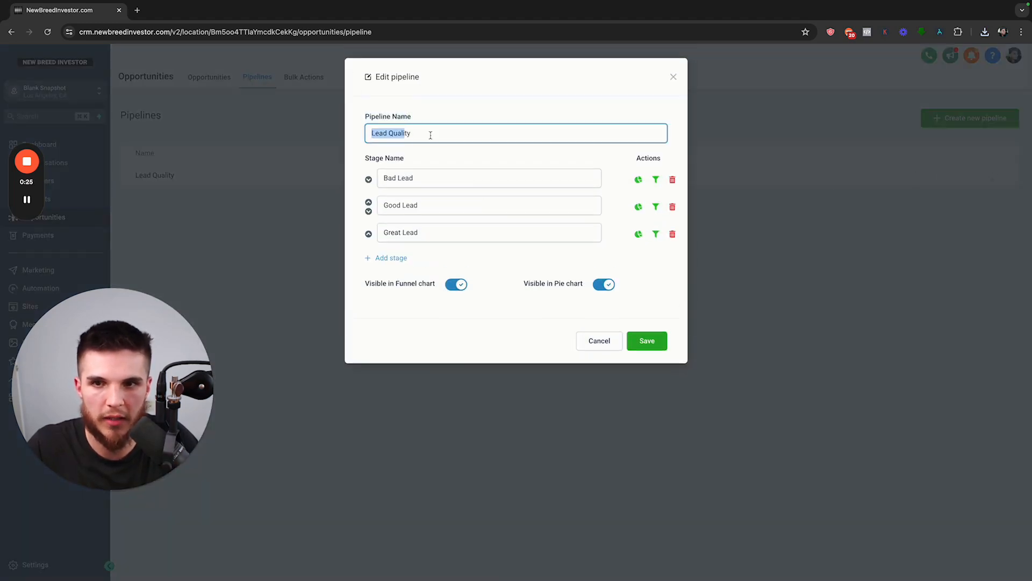
Add two blank stages below the Great Lead stage of the pipeline
drag(365, 159, 370, 179)
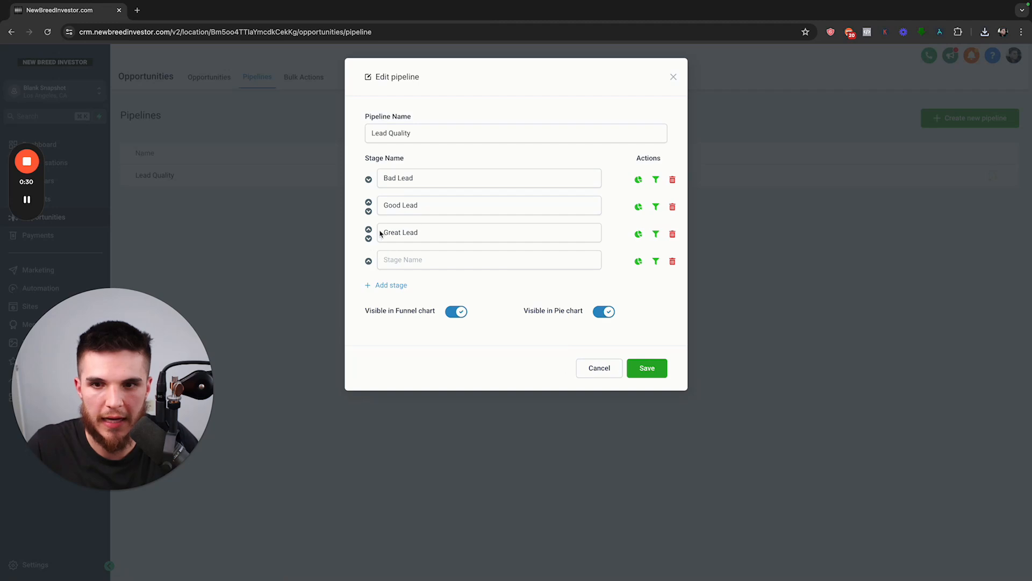
drag(384, 203, 442, 215)
click(386, 288)
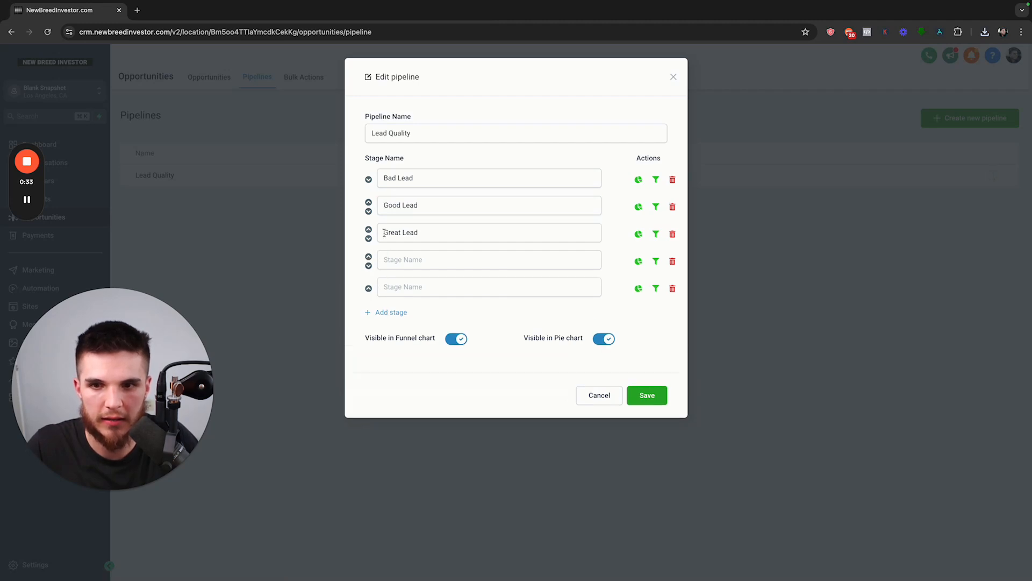
drag(383, 232, 462, 230)
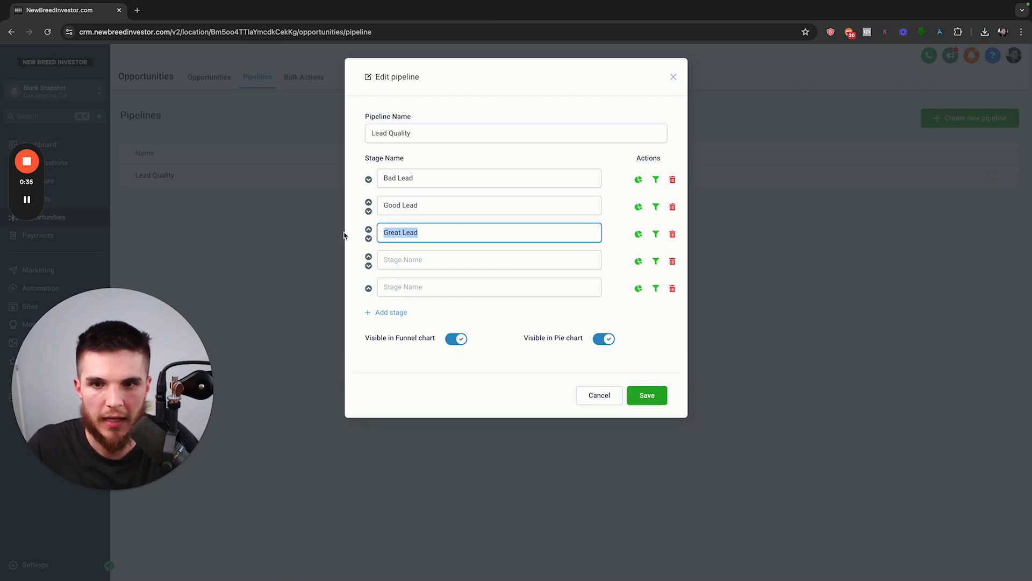
Delete the two blank stages and save the Lead Quality pipeline
click(672, 262)
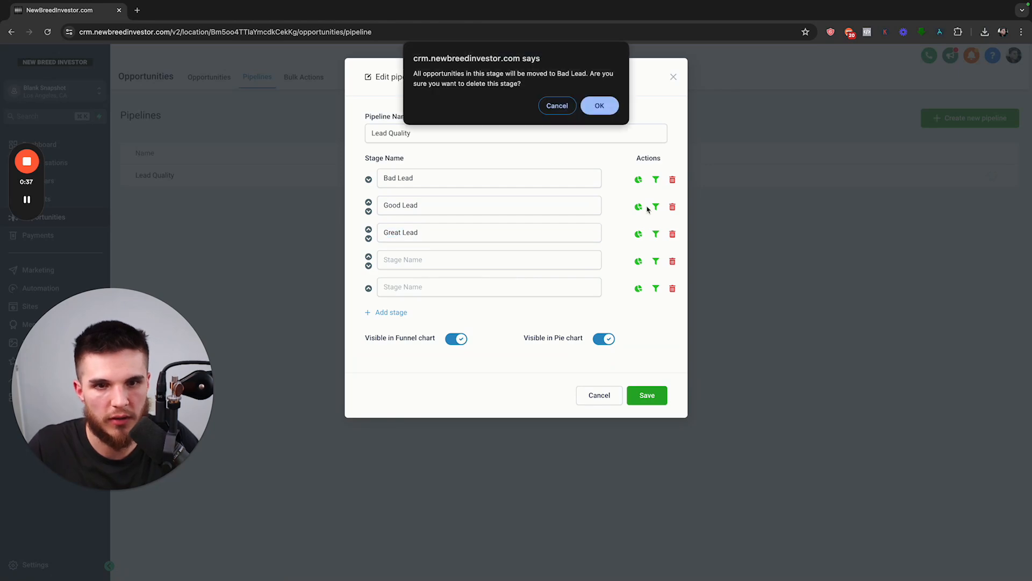
click(600, 115)
click(672, 262)
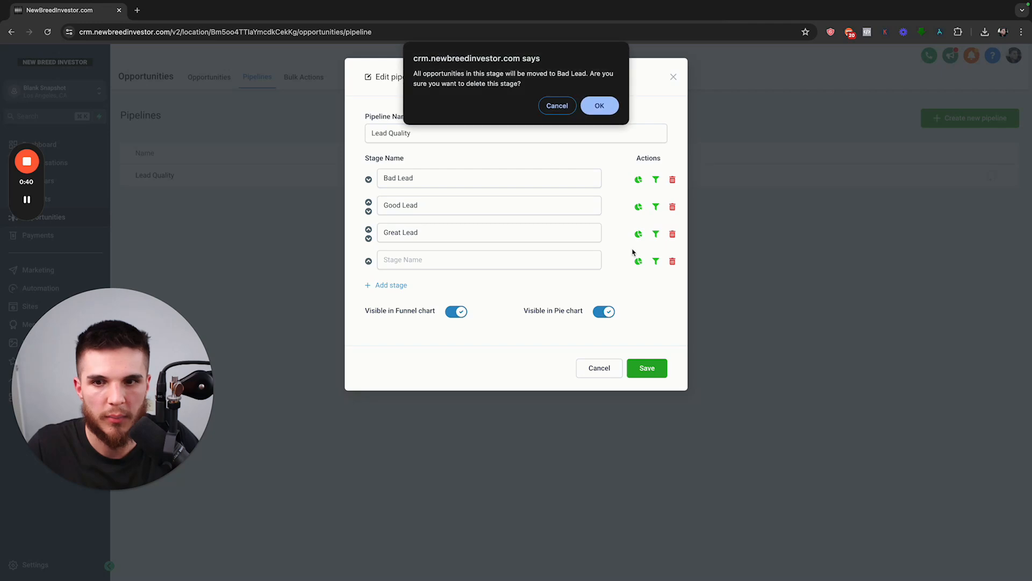
click(594, 111)
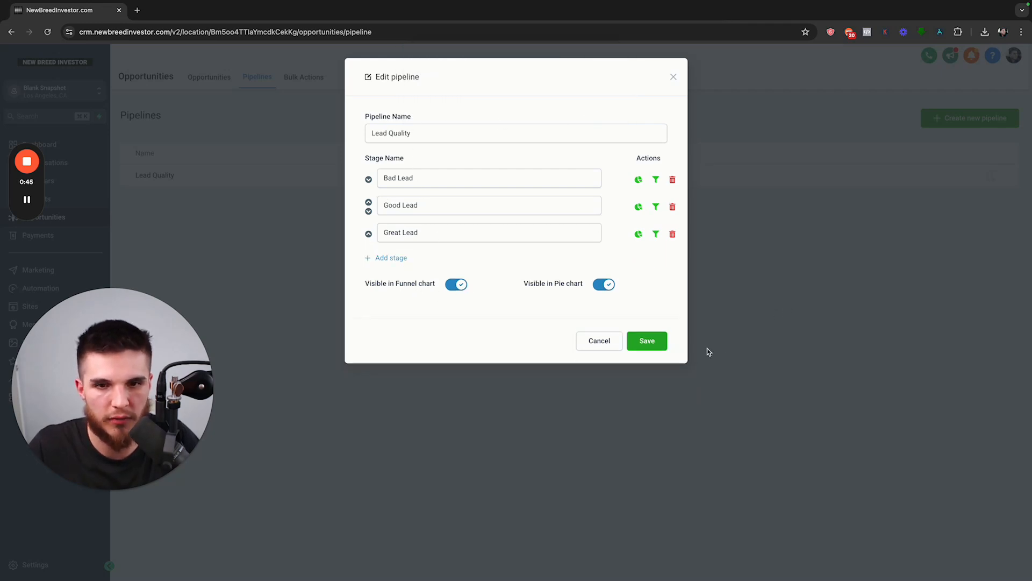
click(644, 343)
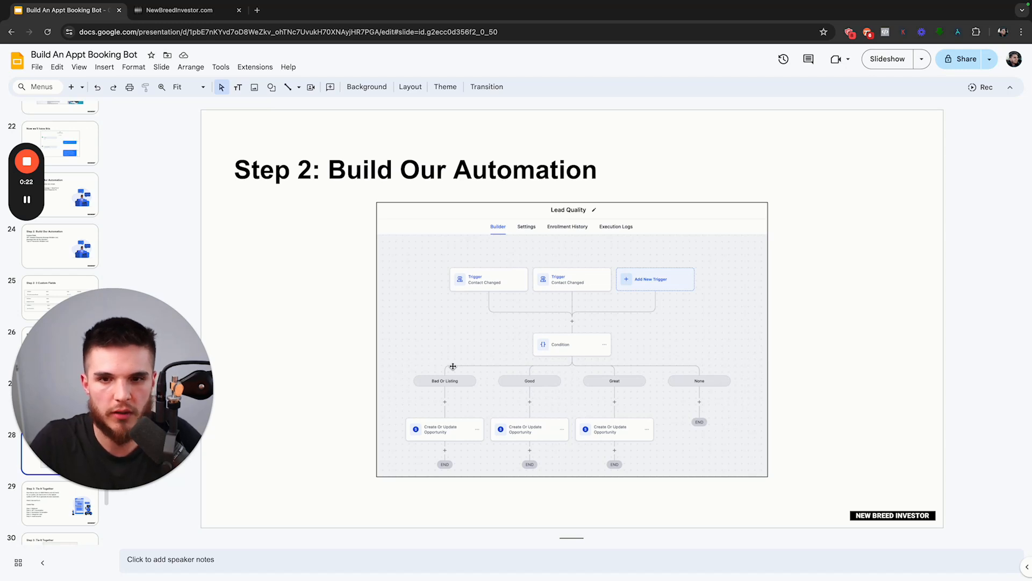
Return to the CRM from the presentation, list the recent workflows and open the Lead Quality workflow
click(203, 12)
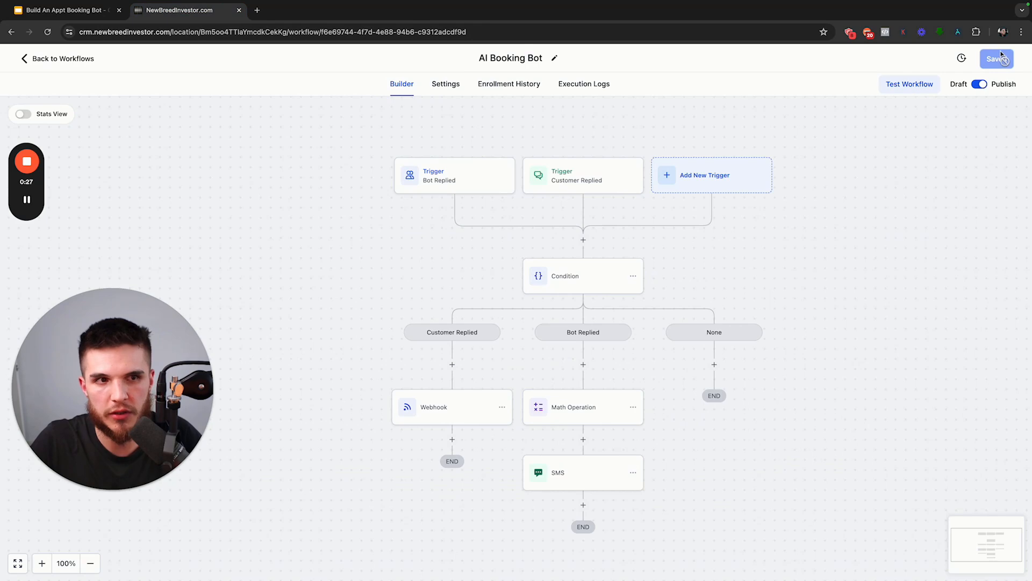
click(63, 59)
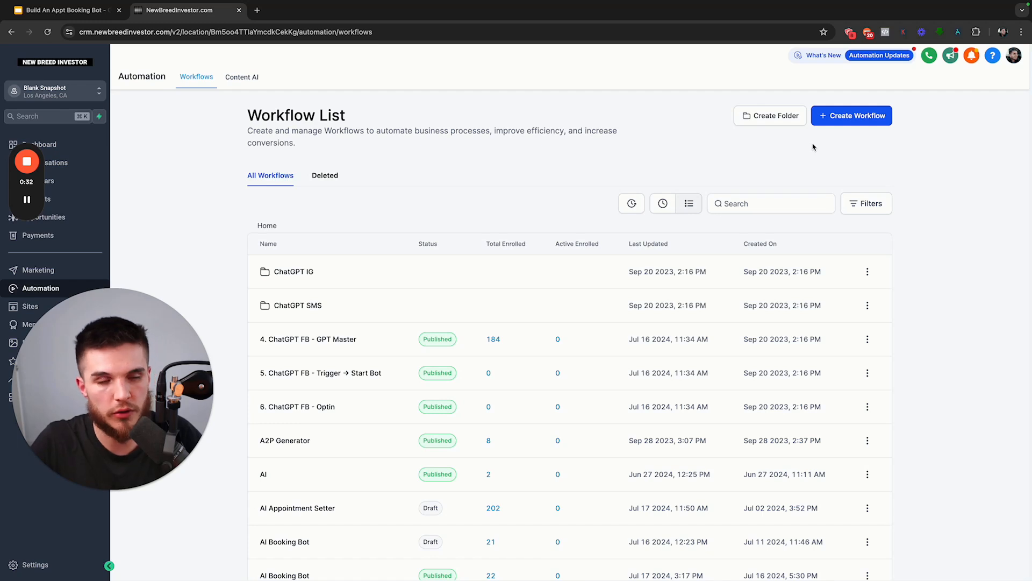
click(831, 125)
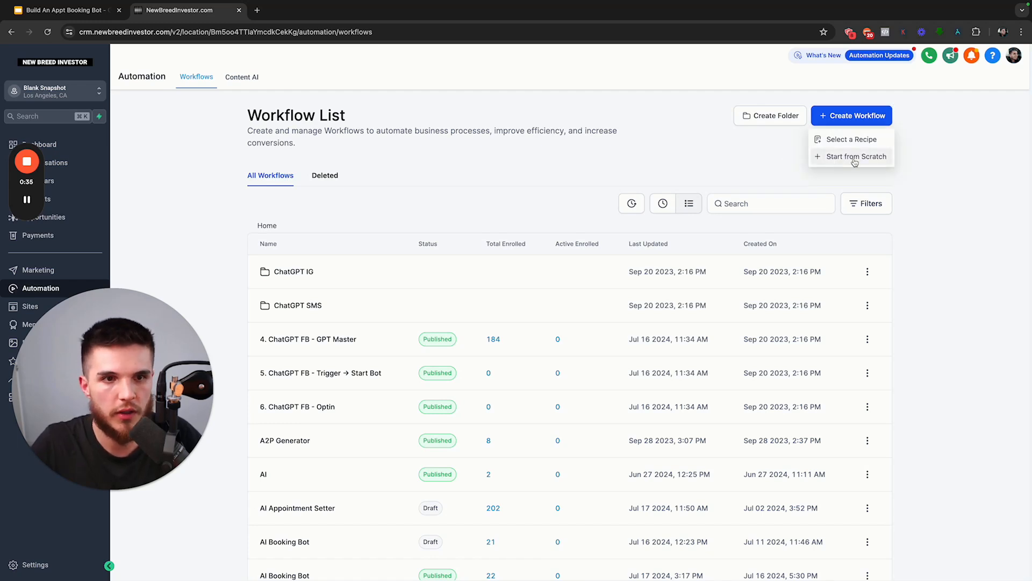
click(932, 178)
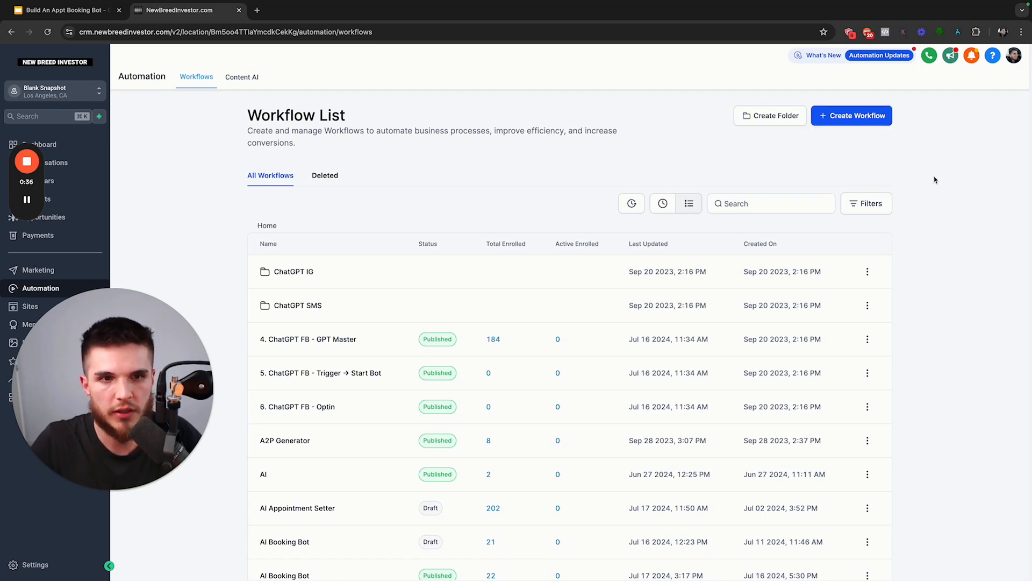
click(664, 211)
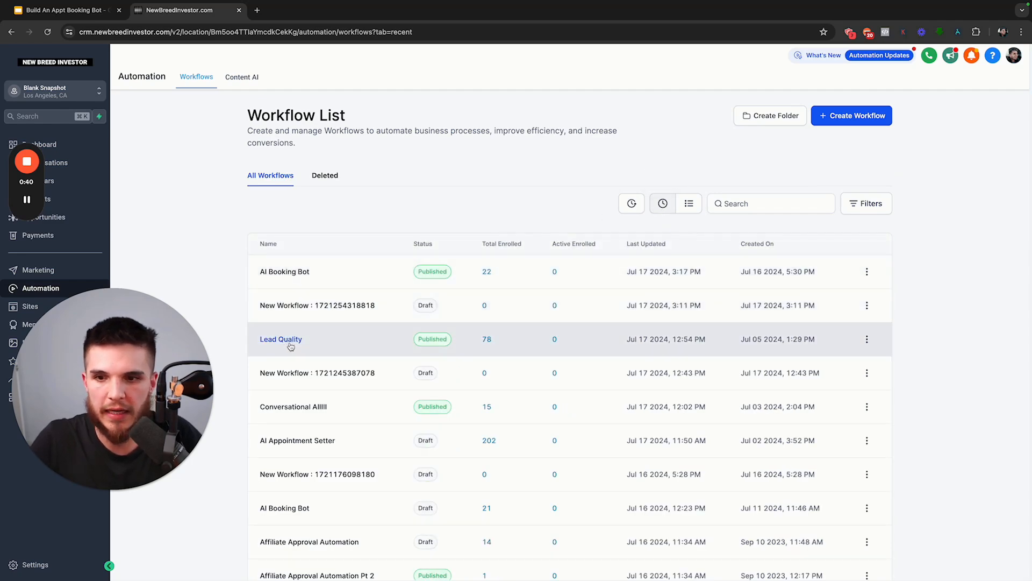
click(290, 346)
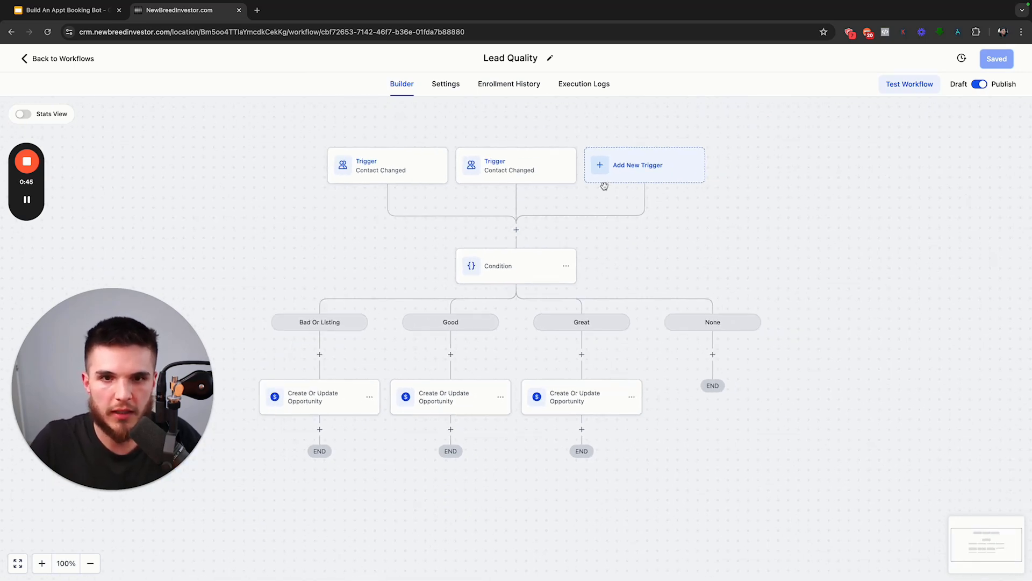
View the available workflow triggers and examine the filter of the first Contact Changed trigger
click(631, 171)
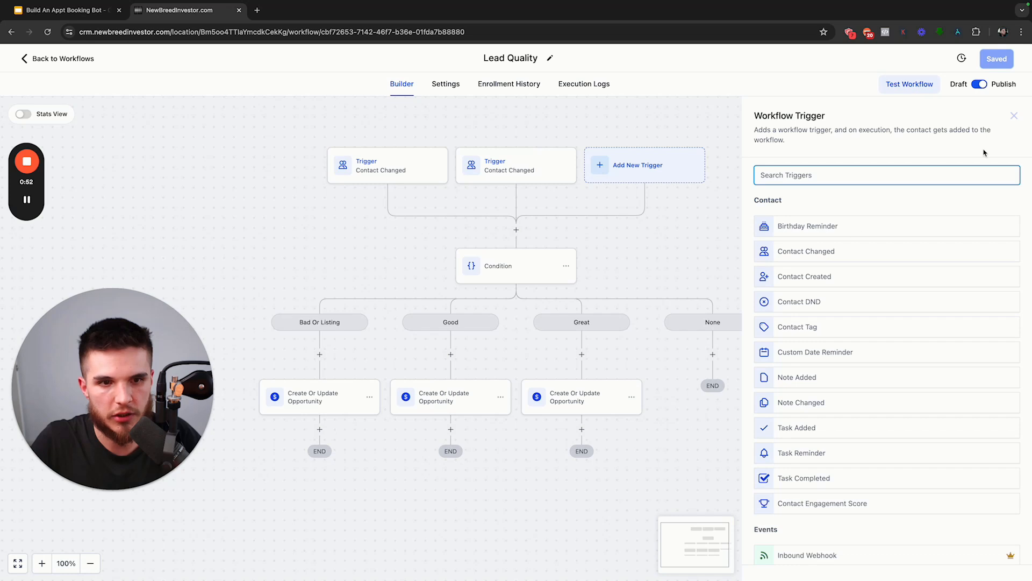
click(1014, 115)
click(425, 171)
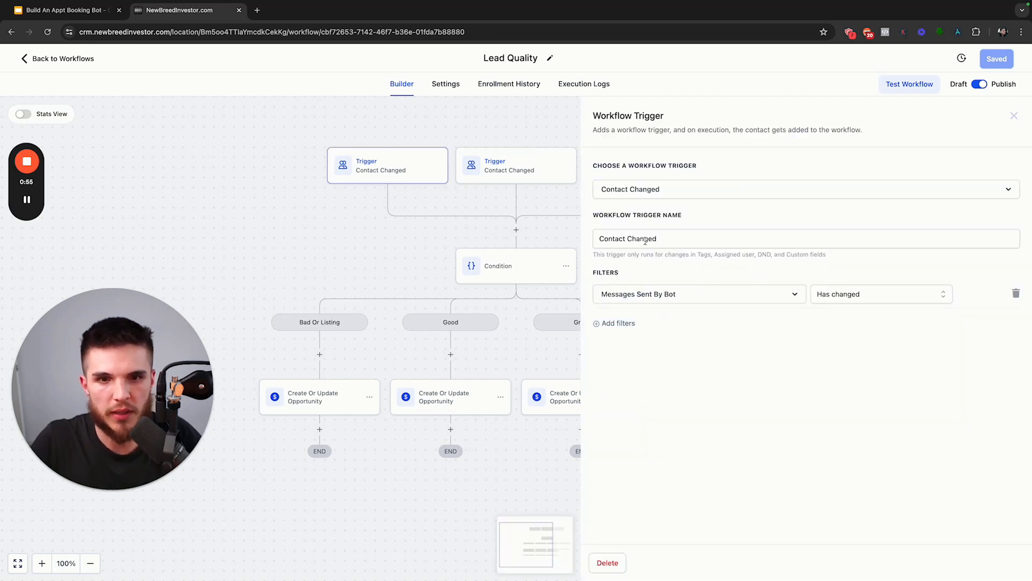
drag(593, 273, 621, 274)
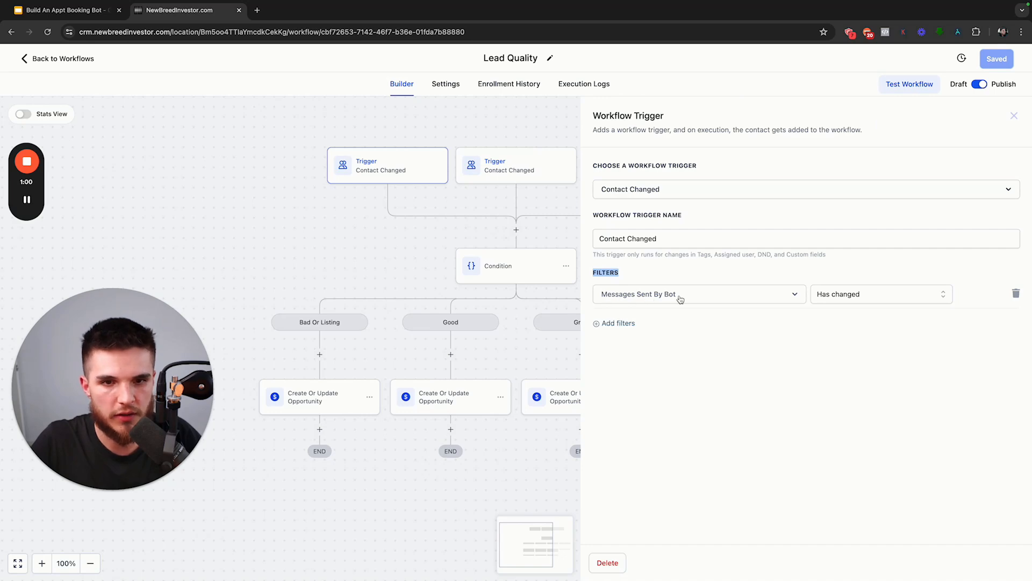
click(849, 294)
click(849, 273)
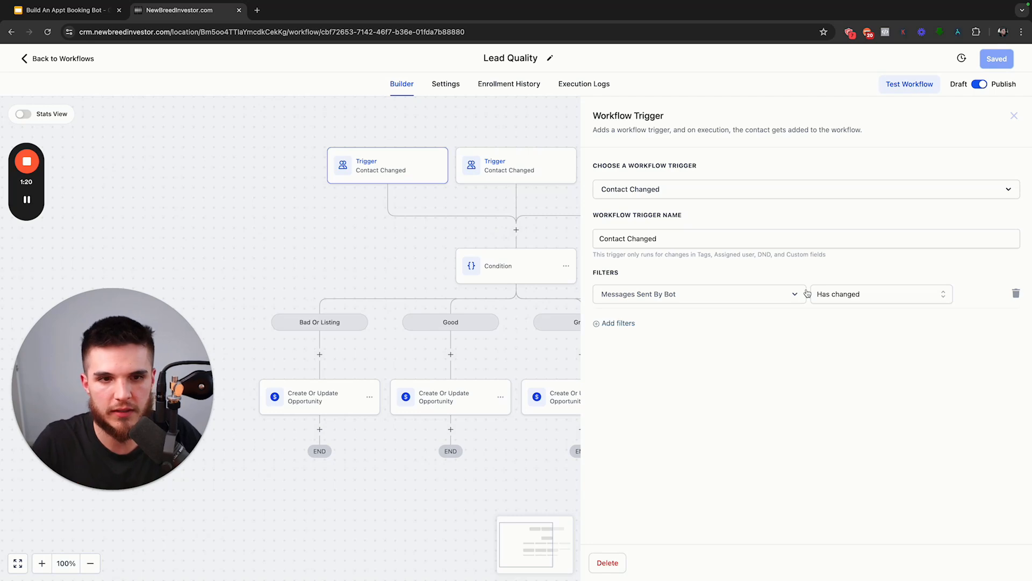
click(1015, 115)
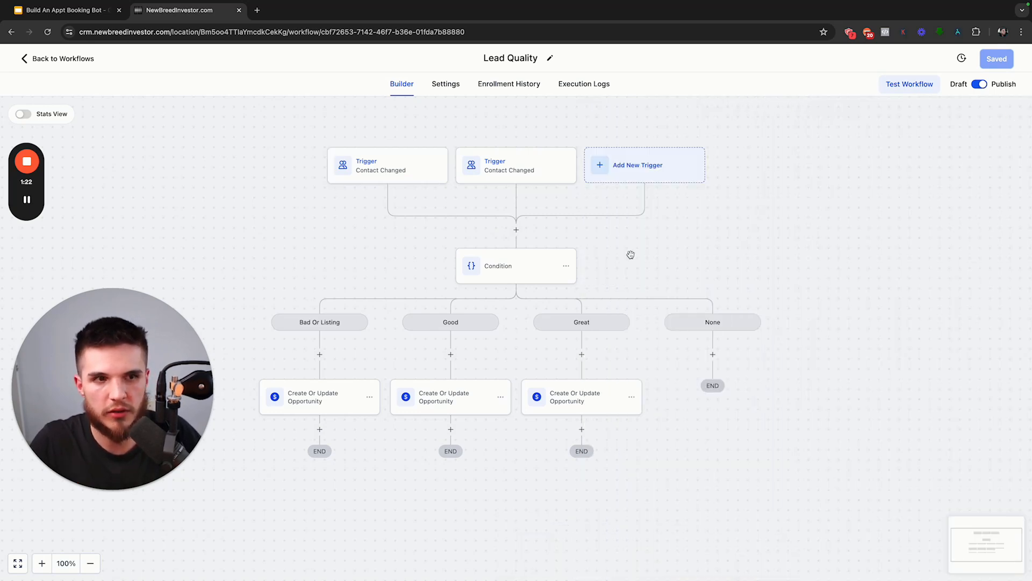
click(386, 170)
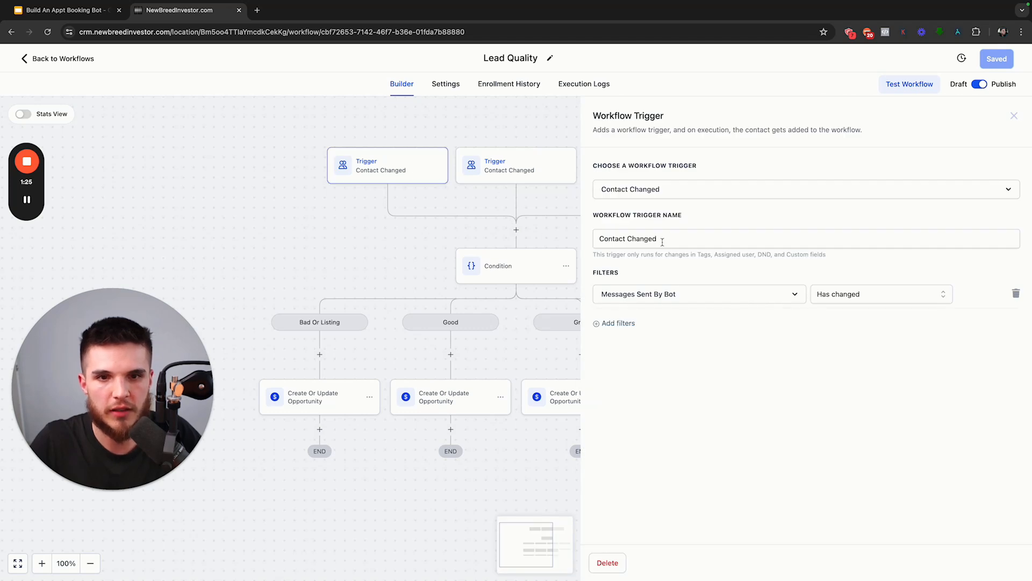
click(1014, 116)
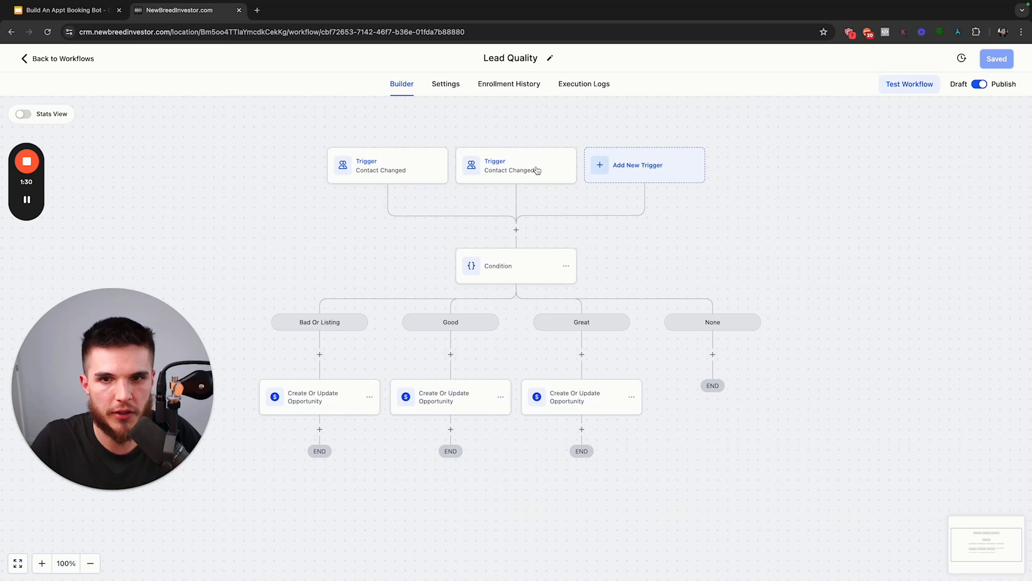
Examine the filter field and operator of the second Contact Changed trigger
click(645, 180)
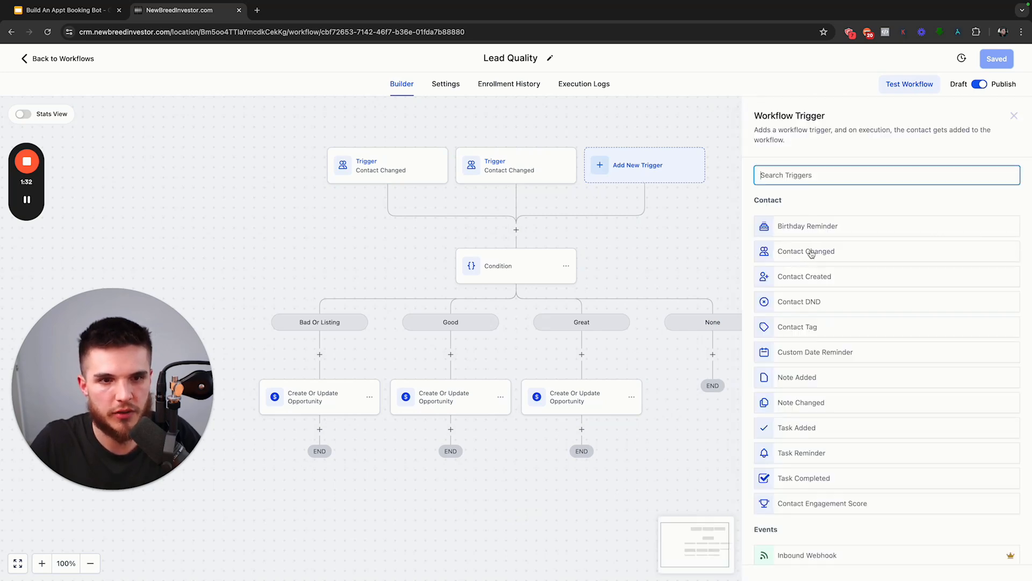
click(1015, 116)
click(524, 172)
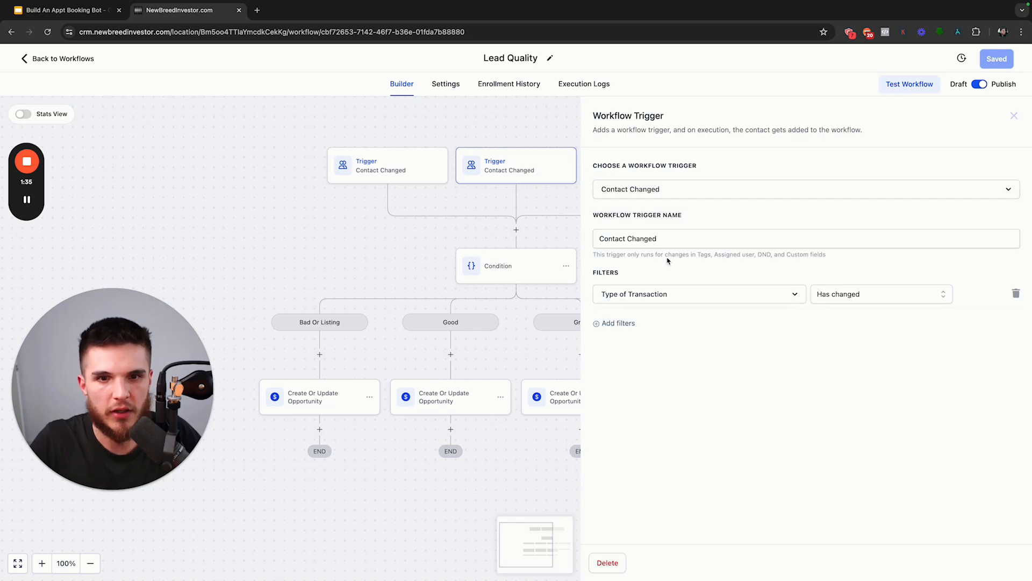
drag(591, 273, 625, 274)
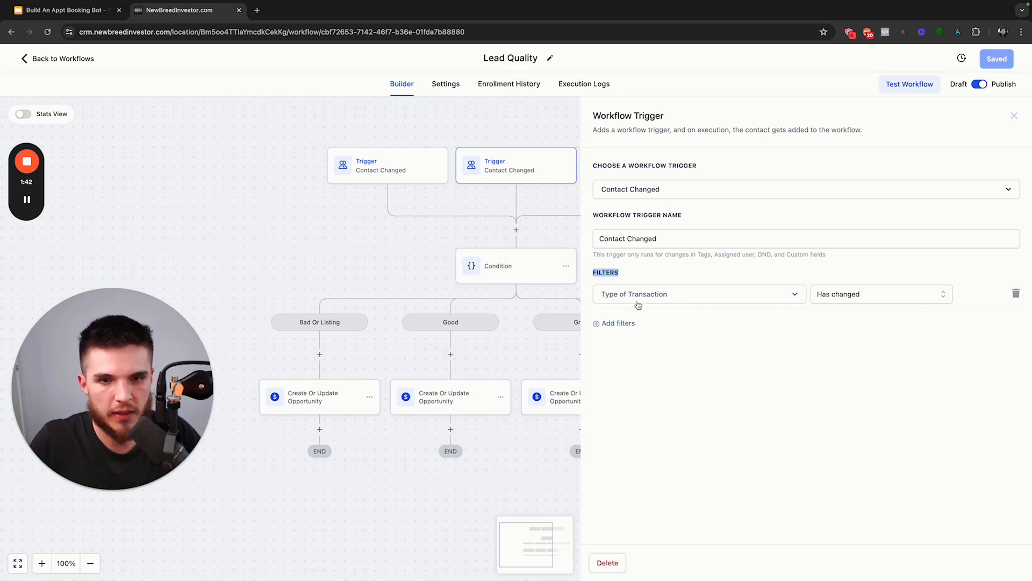
click(745, 277)
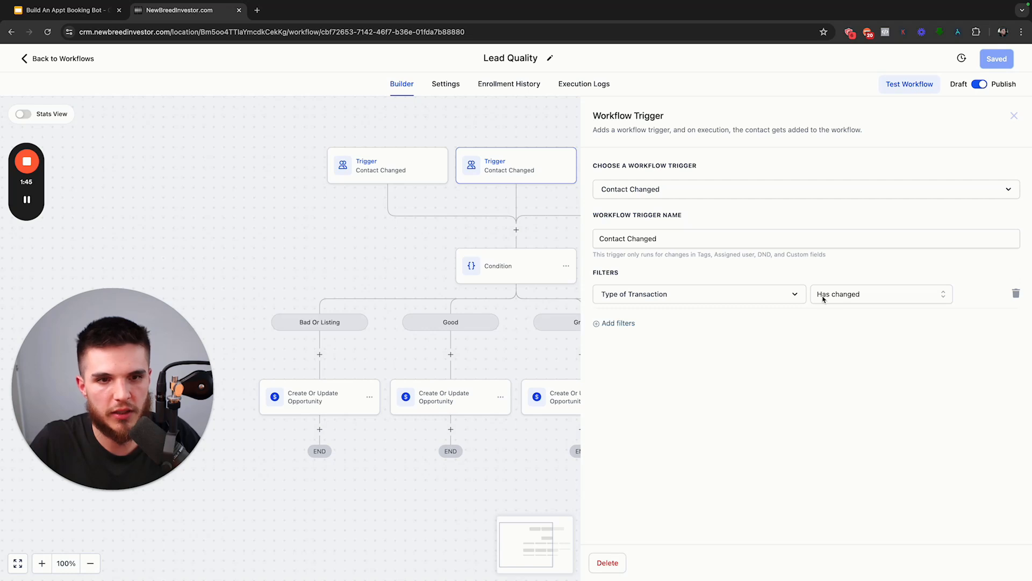
click(1014, 116)
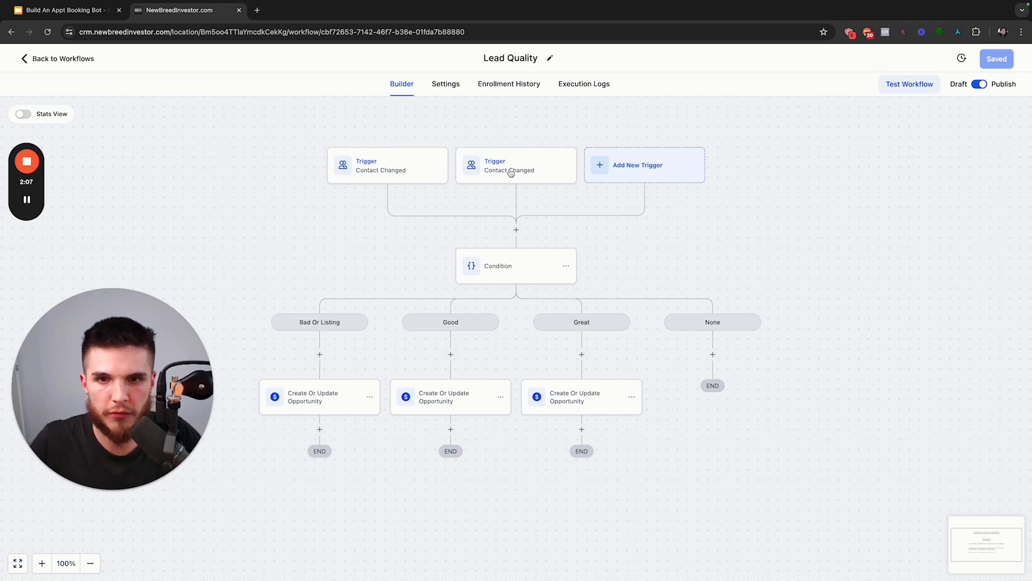
Search the actions available above the condition for "if" without adding one
click(516, 232)
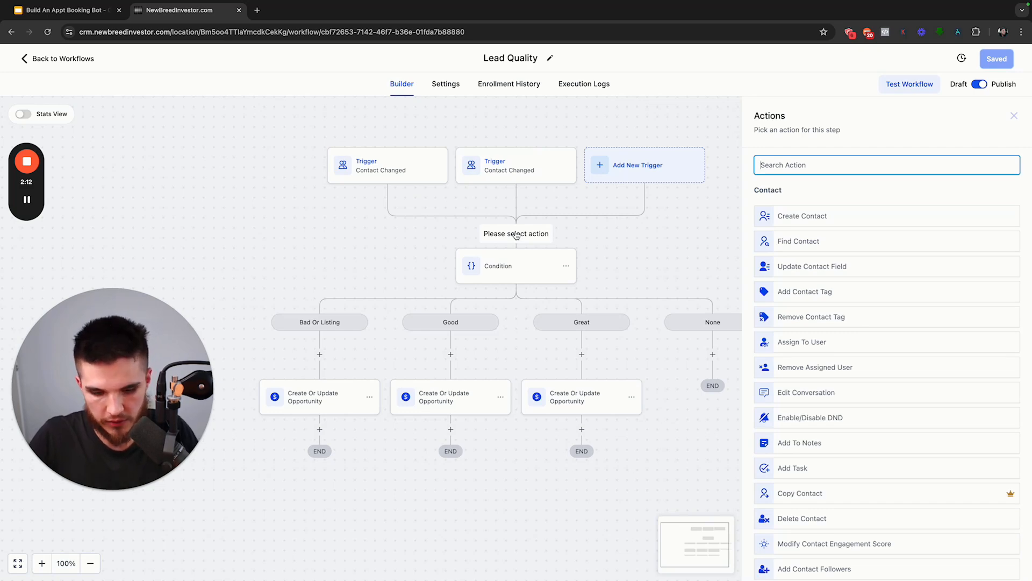
text(if)
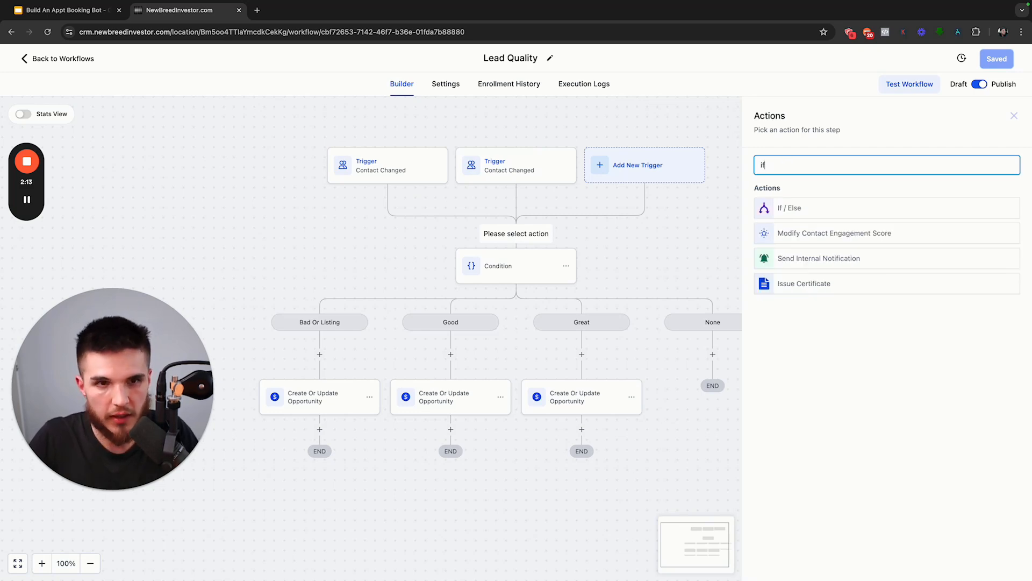
click(1016, 119)
Open the Condition action and review the rules of its Bad Or Listing, Good and Great branches
click(567, 271)
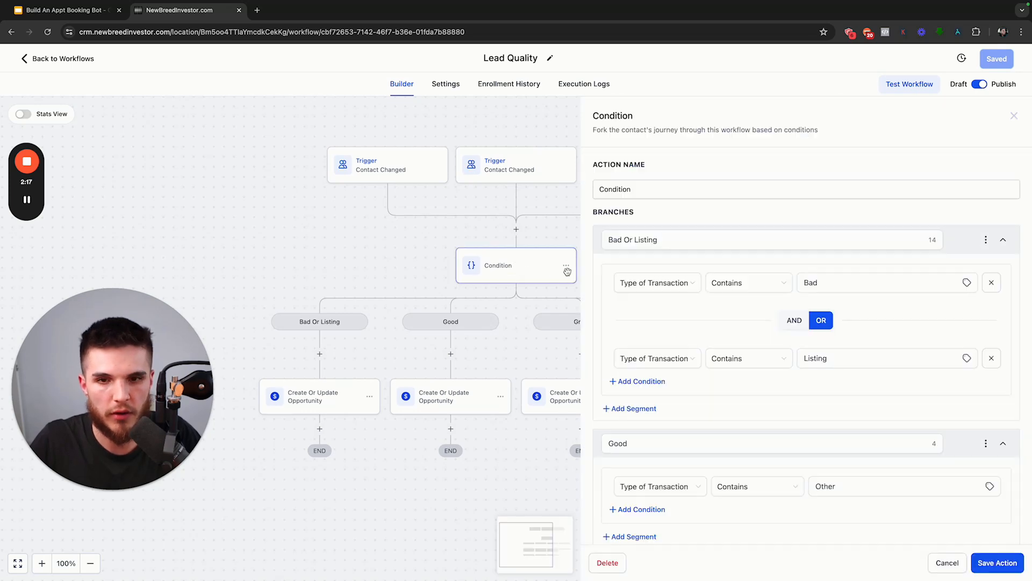
scroll(636, 298, down, 3)
scroll(628, 225, up, 2)
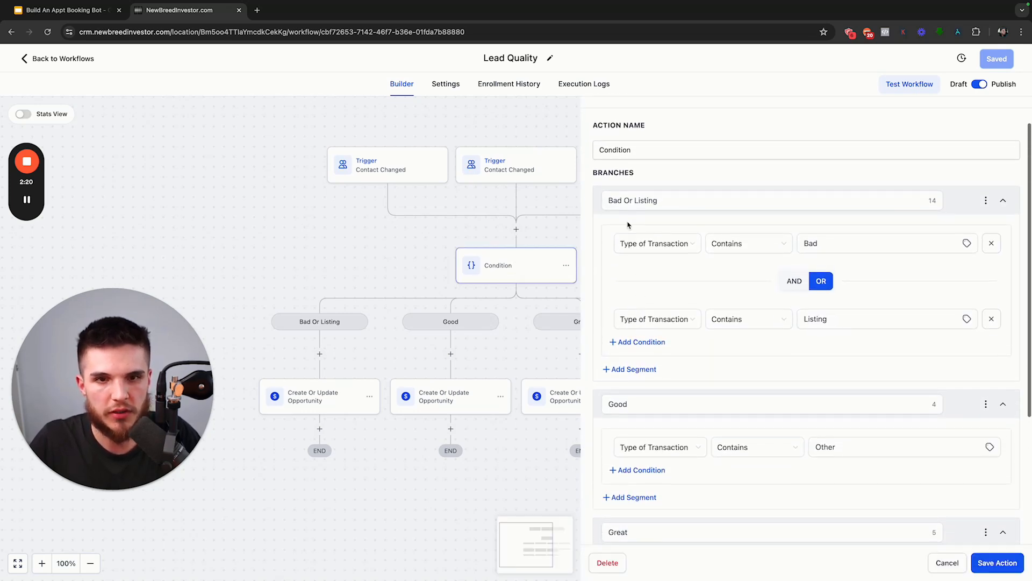
mouse_move(610, 201)
mouse_down()
mouse_move(674, 202)
mouse_move(608, 202)
mouse_up()
click(668, 203)
scroll(624, 242, down, 3)
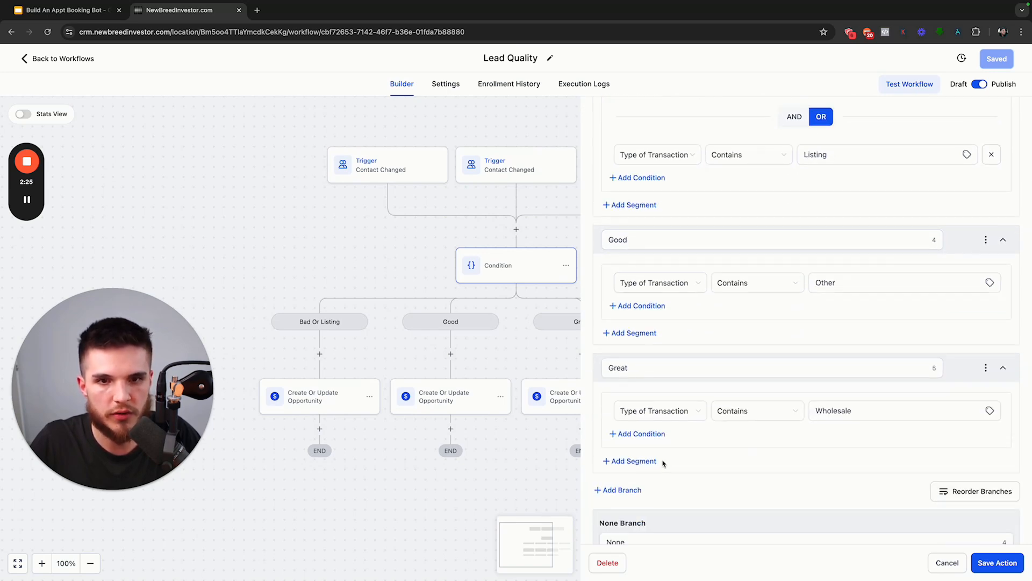
scroll(645, 236, down, 1)
scroll(728, 285, up, 5)
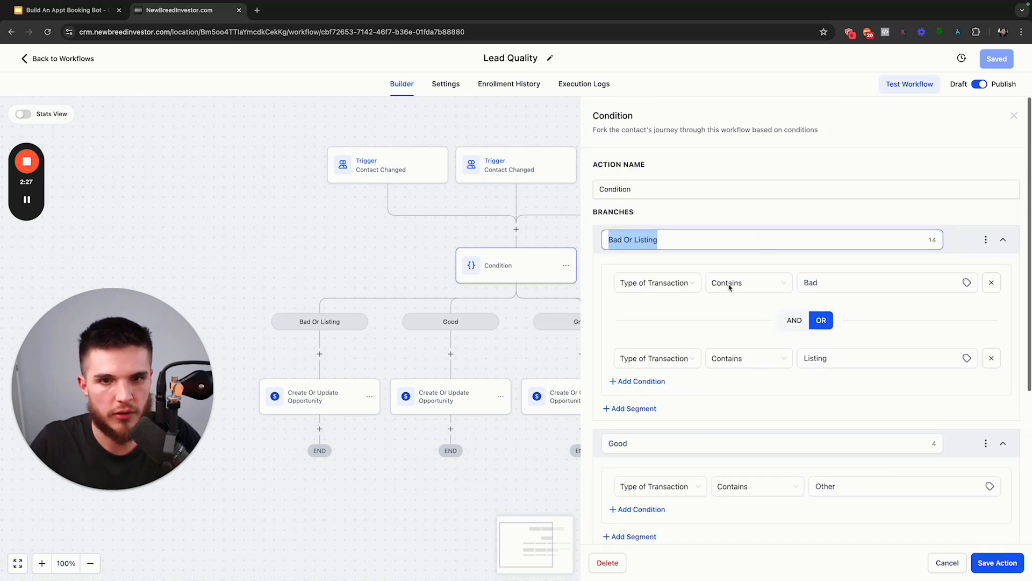
Examine the name and the two Type of Transaction rules of the Bad Or Listing branch
click(703, 229)
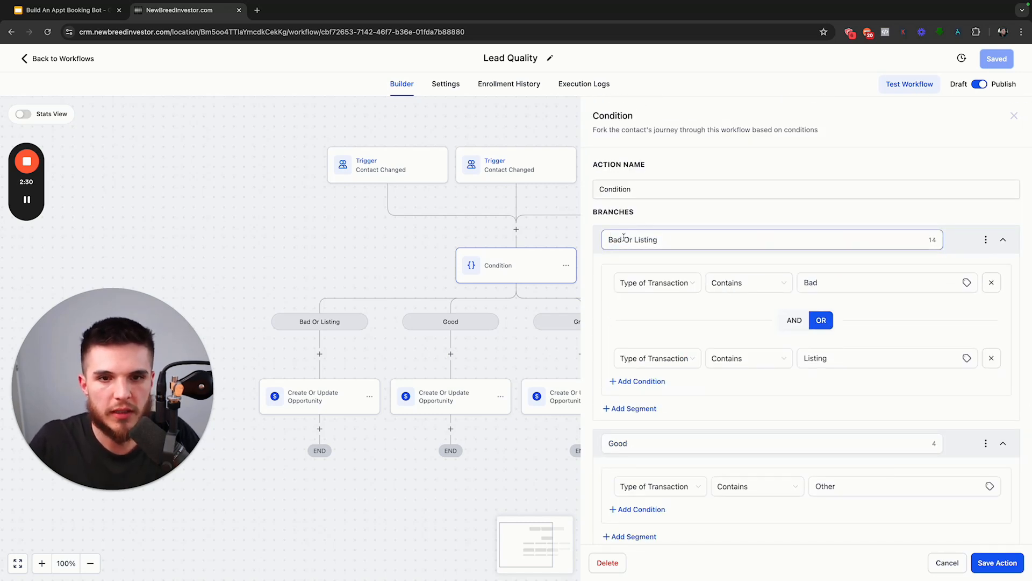
drag(622, 239, 659, 239)
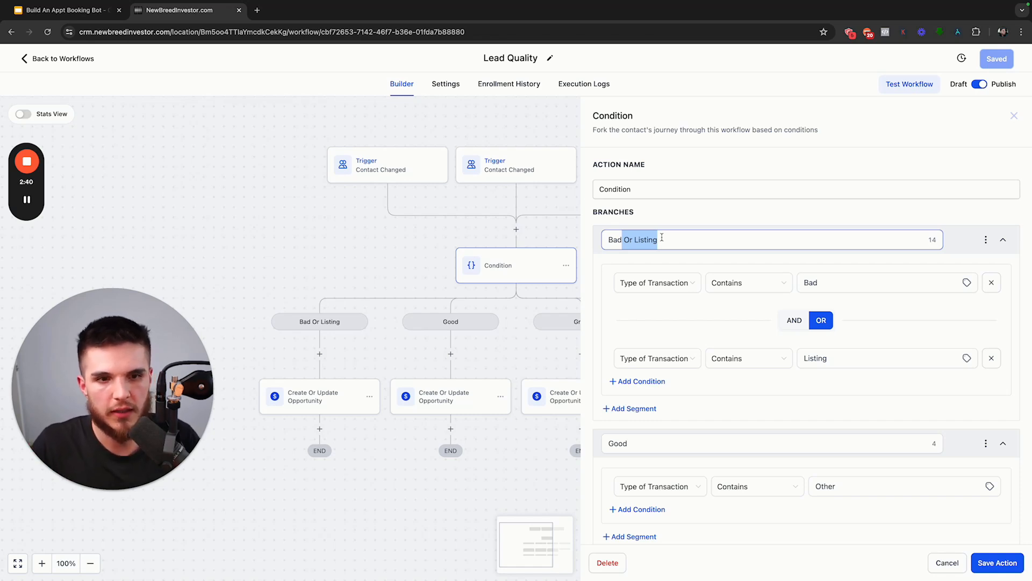
click(662, 237)
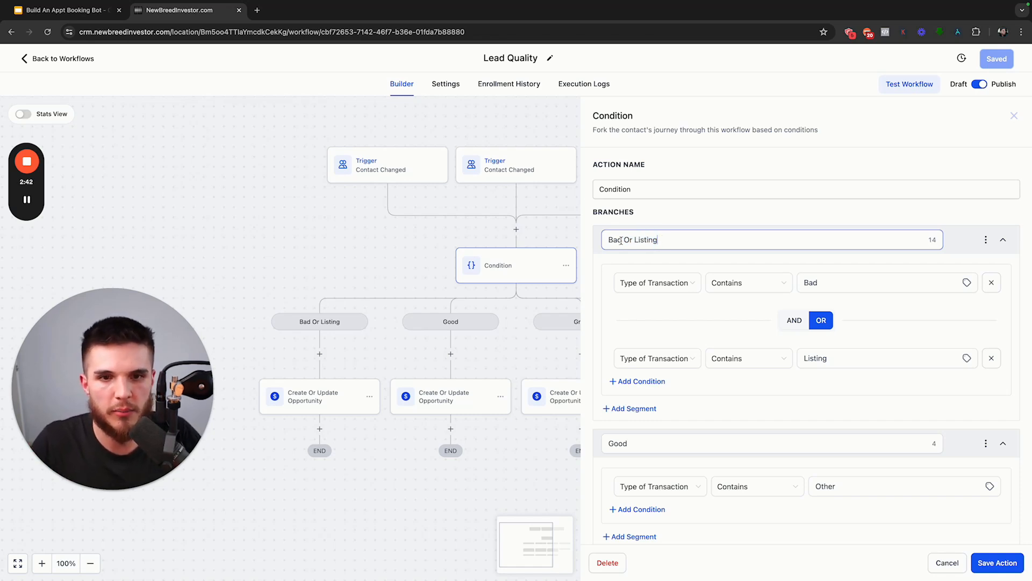
drag(622, 240, 606, 241)
click(648, 221)
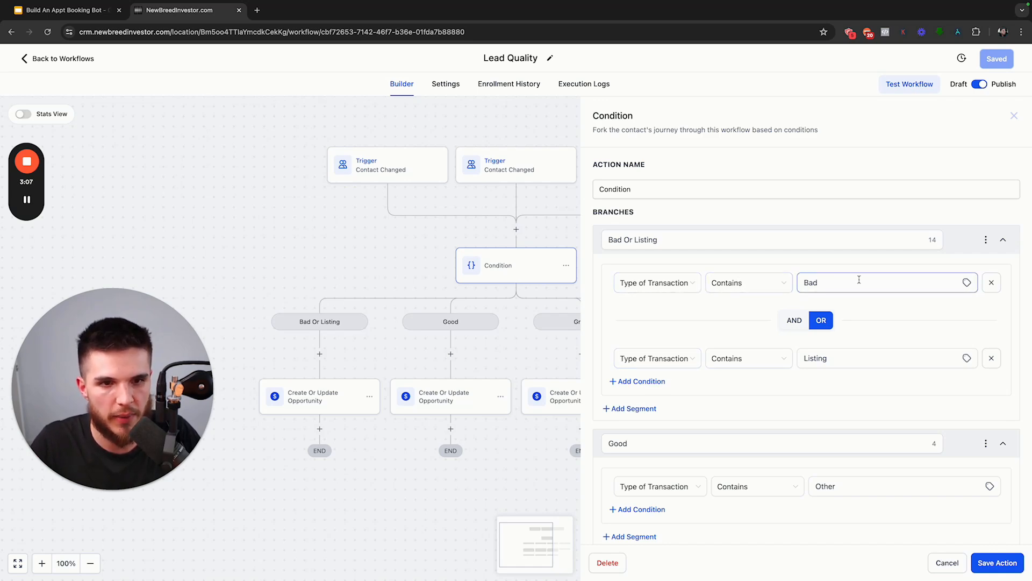
scroll(859, 280, down, 5)
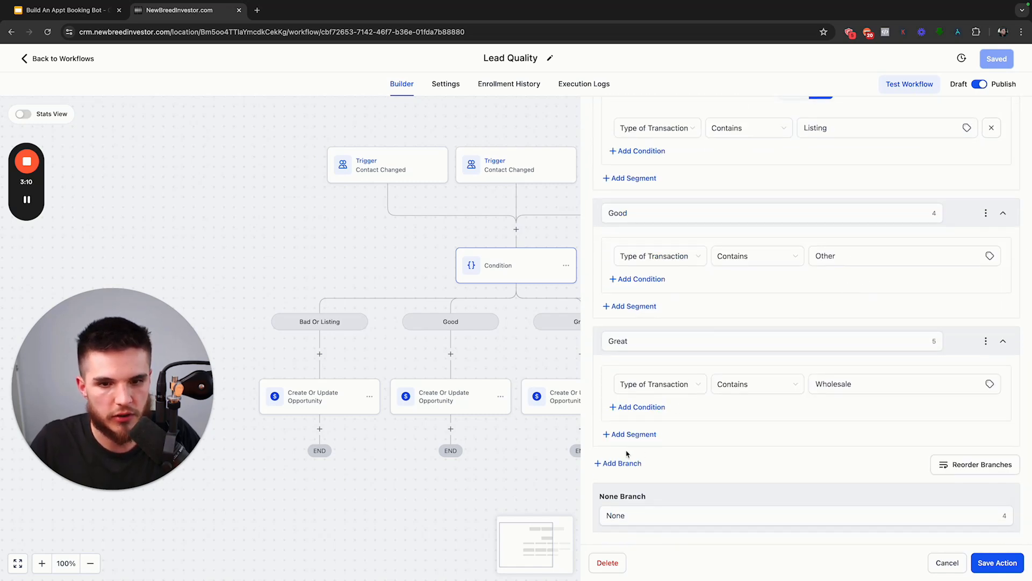
scroll(768, 380, up, 3)
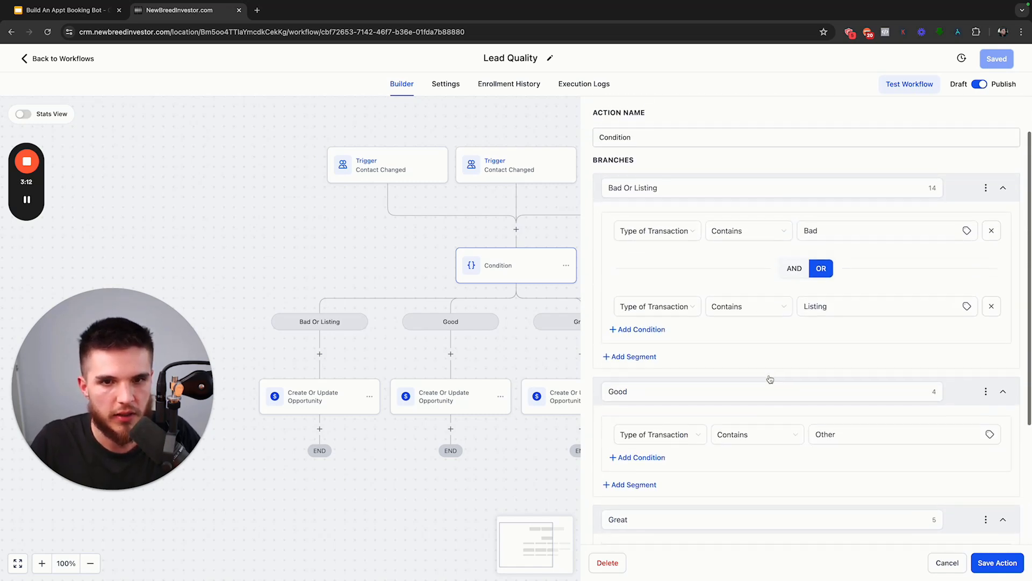
Examine the Good branch's name and the value in its Type of Transaction rule
scroll(738, 403, down, 1)
click(666, 313)
double_click(665, 313)
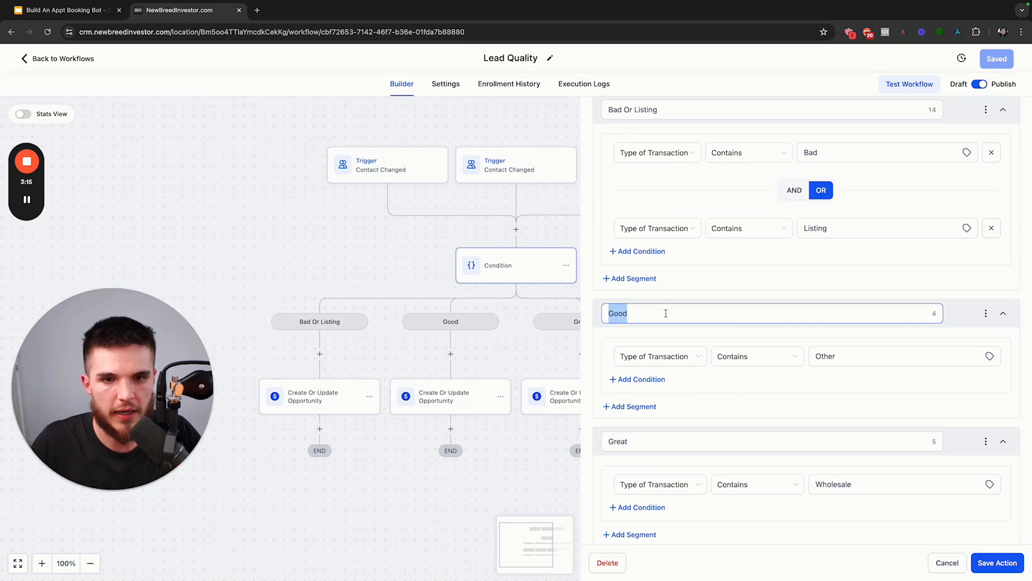
click(666, 313)
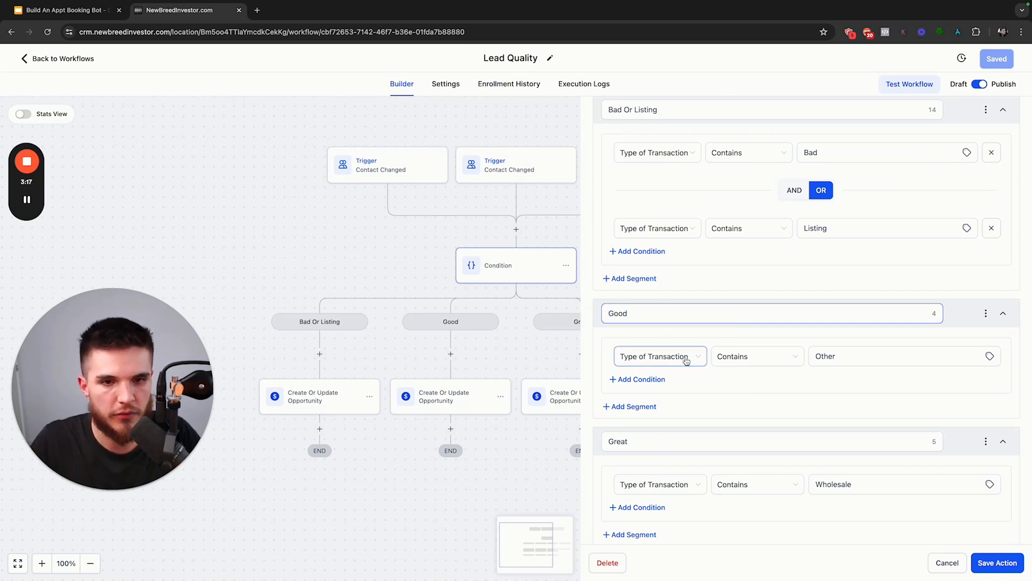
click(847, 356)
double_click(847, 356)
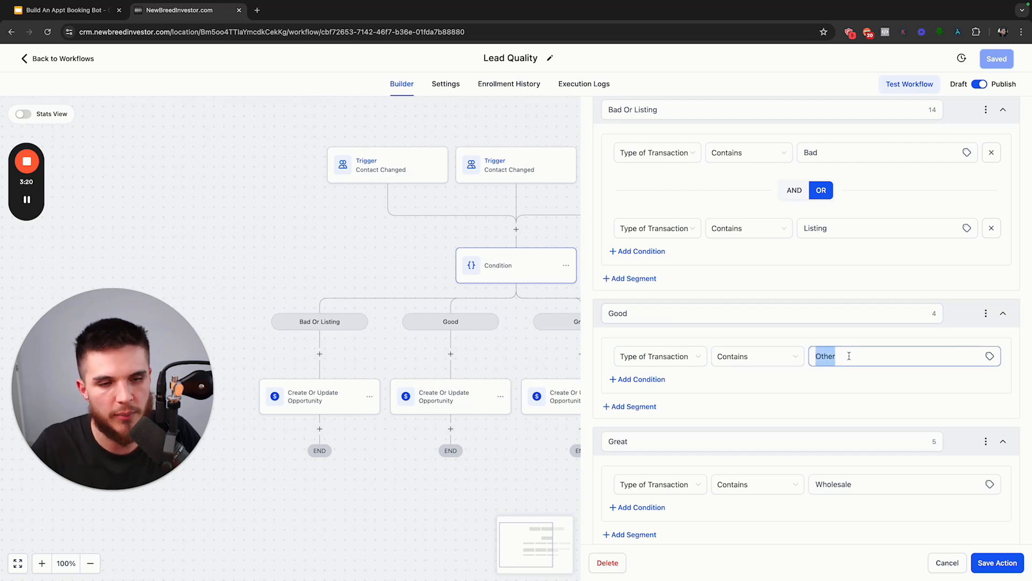
Examine the Great branch's Type of Transaction value and compare it with the rules of the other branches
scroll(833, 349, down, 3)
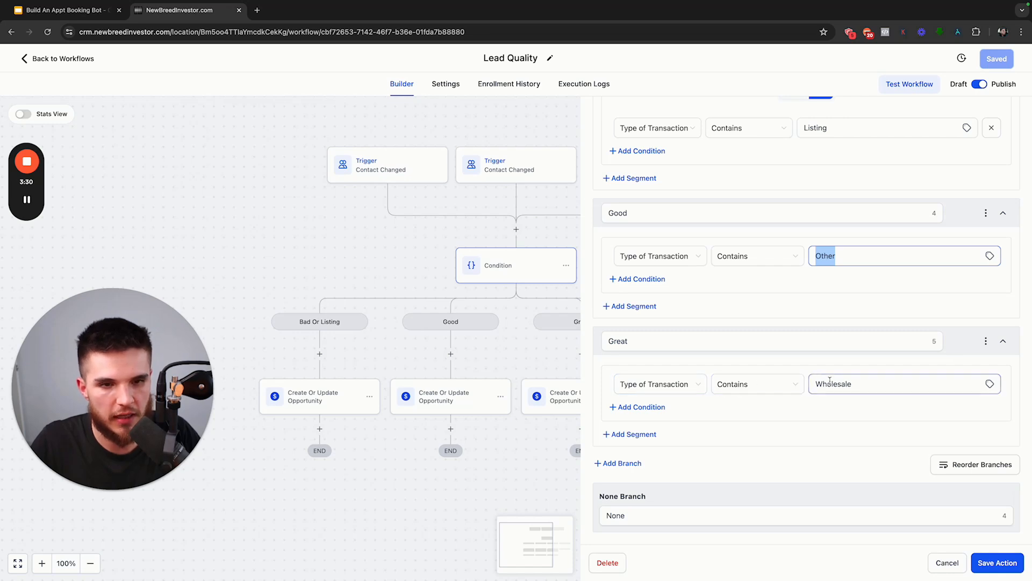
double_click(918, 384)
click(868, 359)
scroll(869, 359, up, 1)
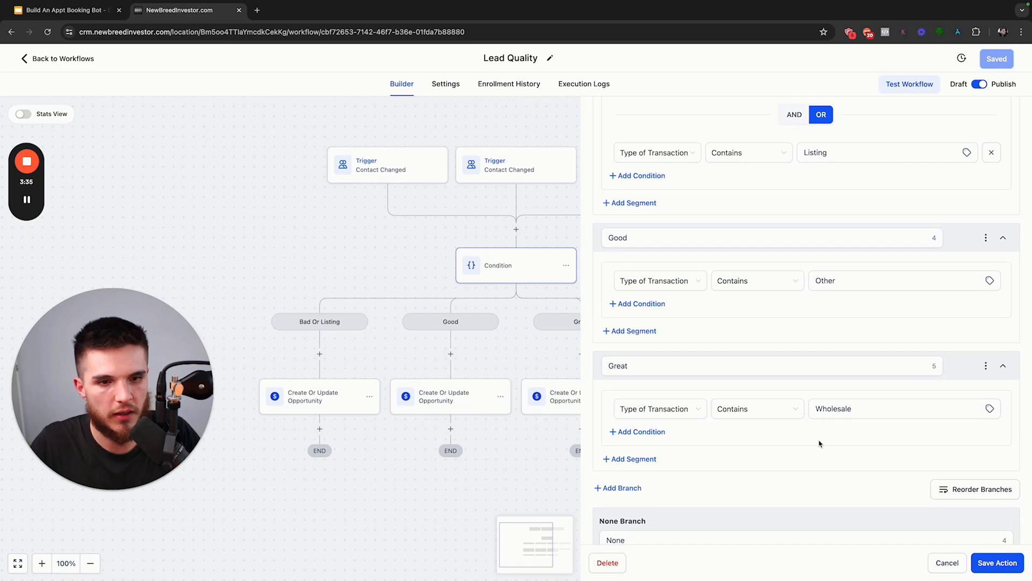
scroll(820, 443, up, 3)
scroll(820, 443, down, 1)
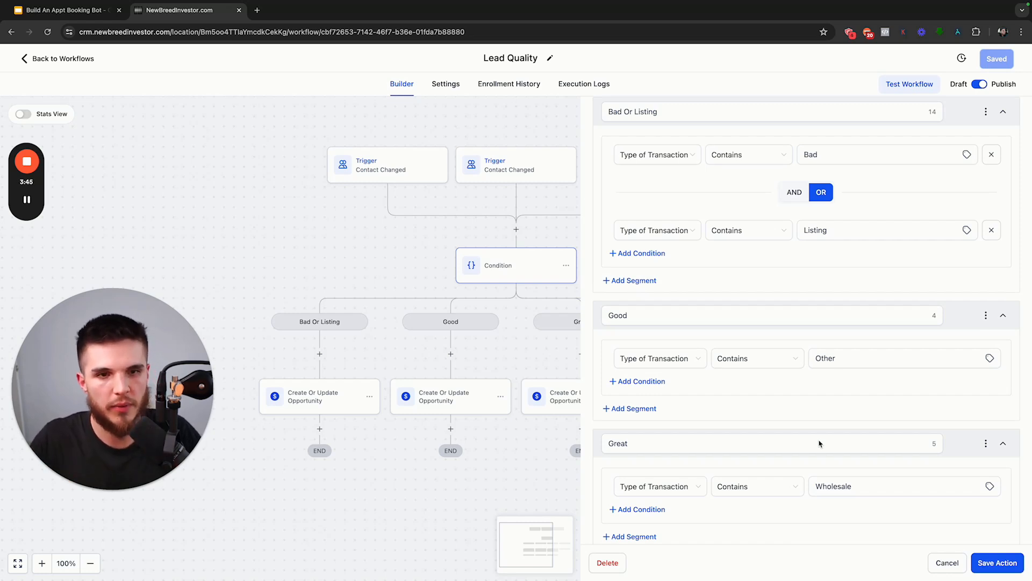
scroll(818, 358, up, 1)
Examine the value in the second rule of the Bad Or Listing branch
click(805, 251)
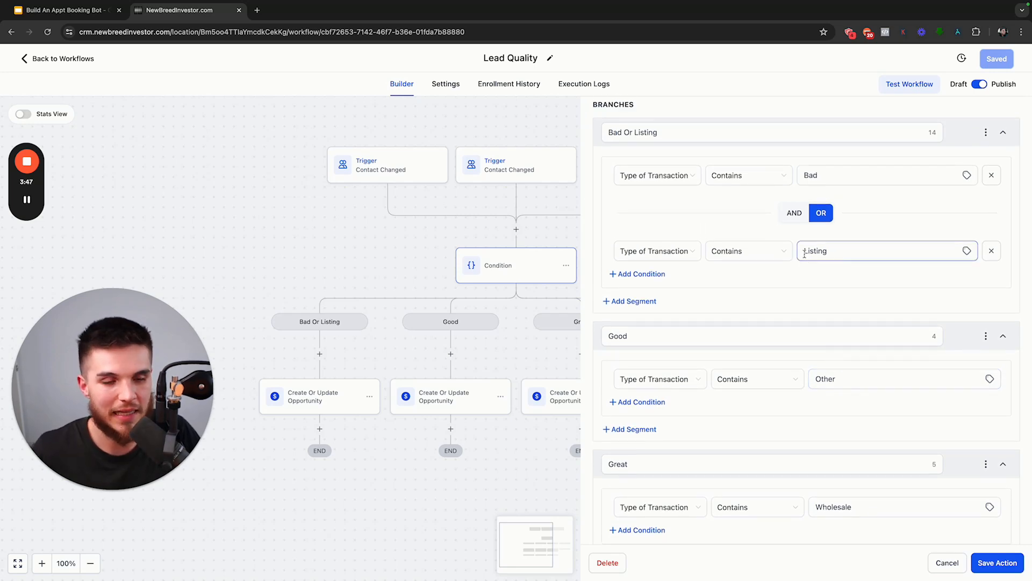
drag(805, 254, 841, 251)
click(841, 270)
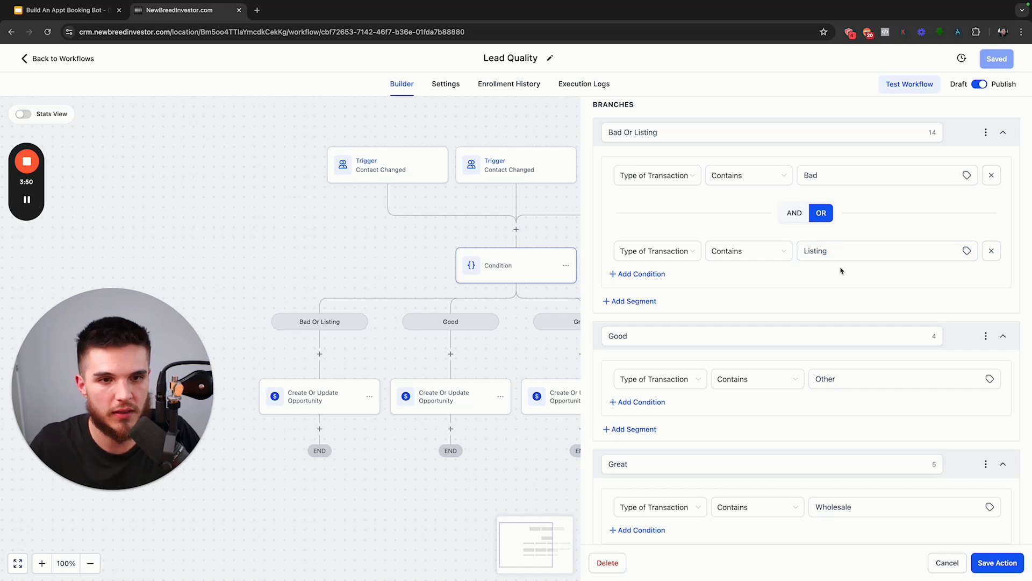
drag(829, 252, 803, 256)
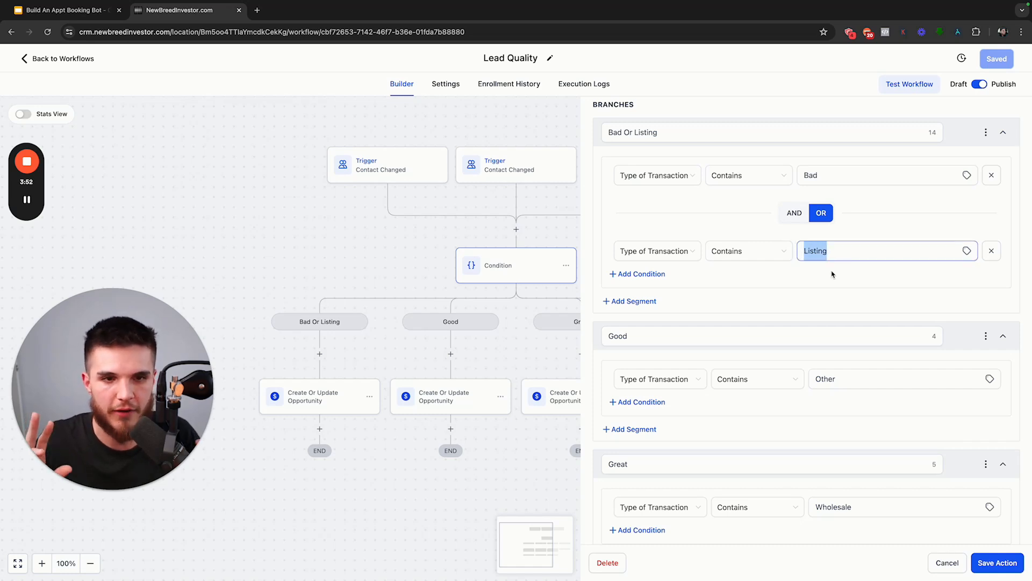
Re-examine the value that the Good branch's Type of Transaction rule must contain
scroll(823, 338, down, 1)
double_click(826, 334)
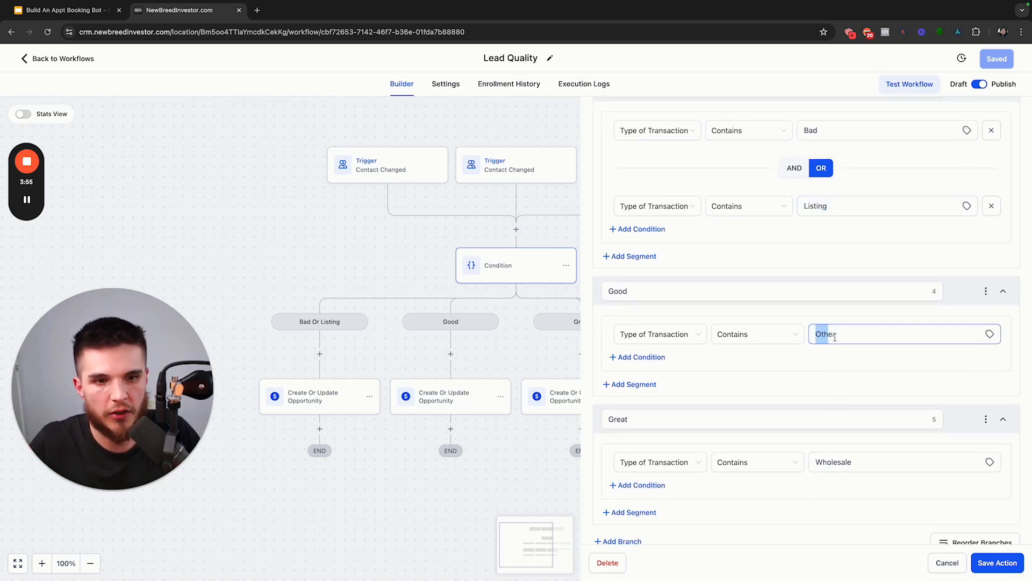
click(845, 357)
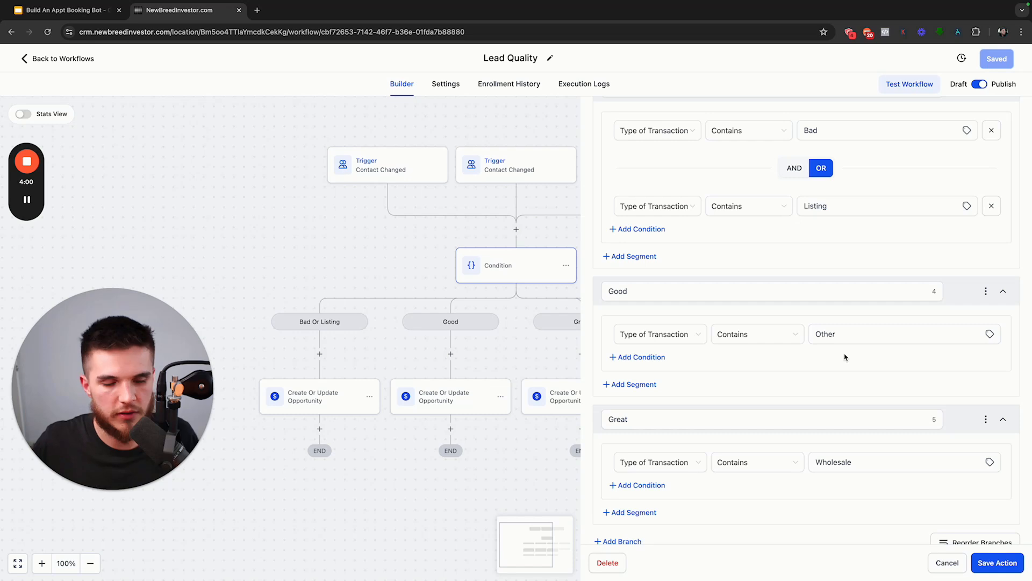
click(816, 334)
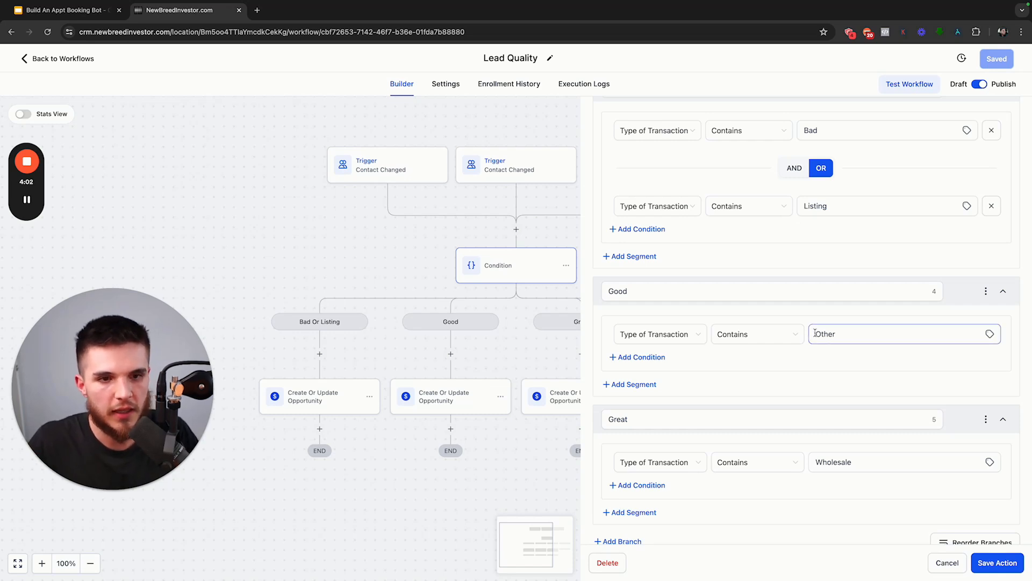
double_click(816, 334)
click(836, 333)
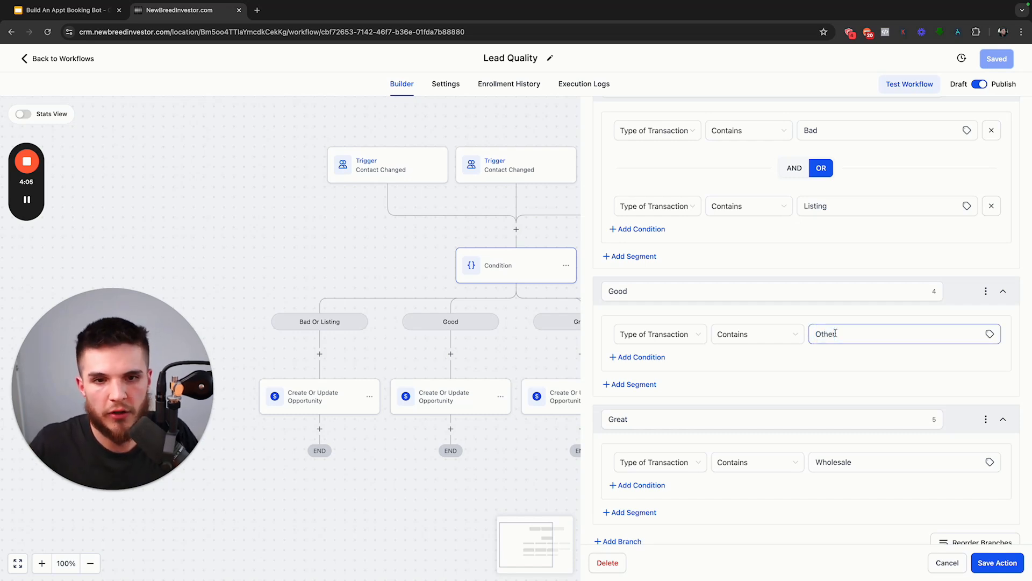
scroll(835, 332, down, 1)
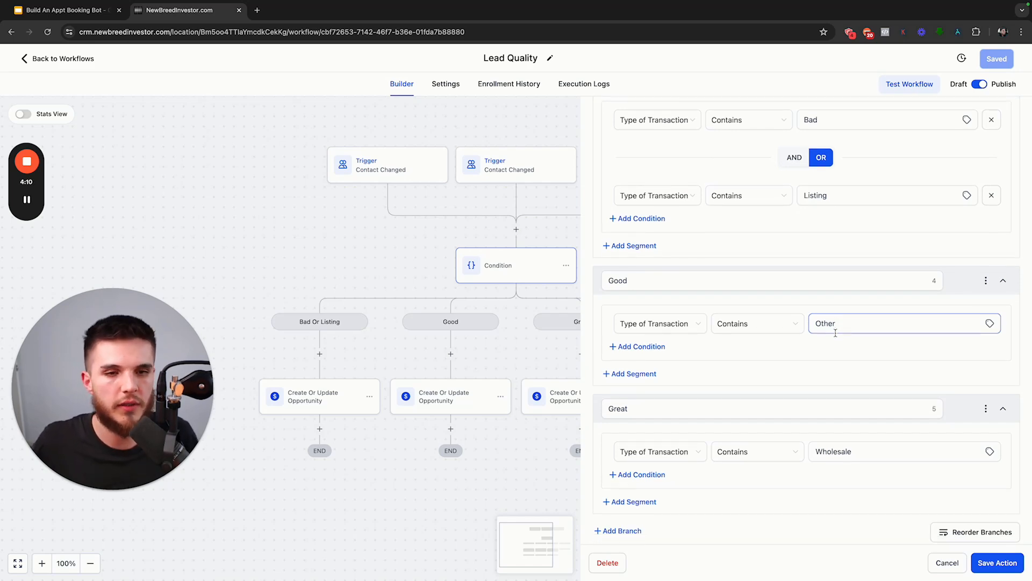
Review the Great branch's name and the value in its Type of Transaction rule
scroll(835, 332, down, 1)
click(645, 350)
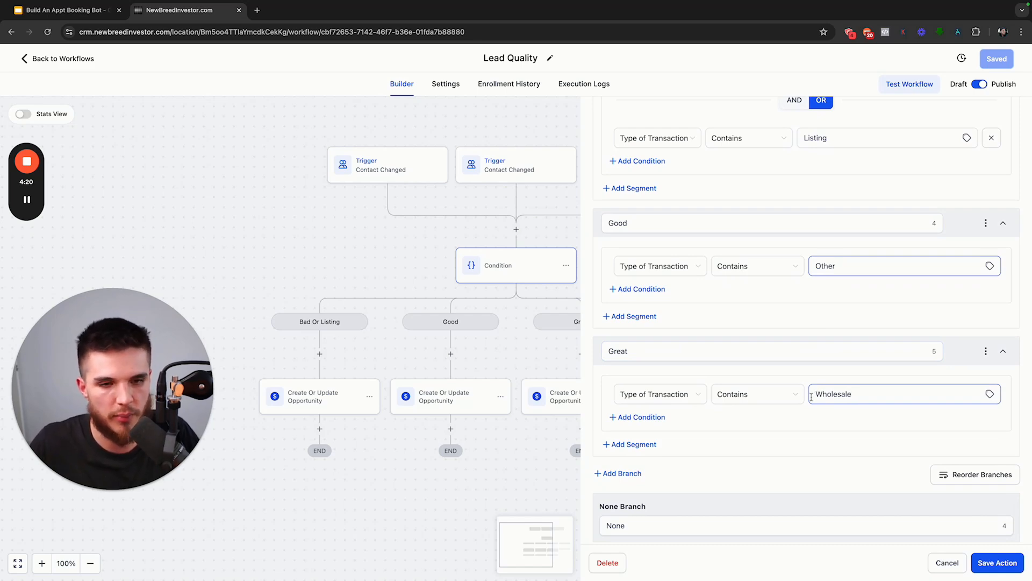
drag(815, 395, 858, 394)
click(858, 395)
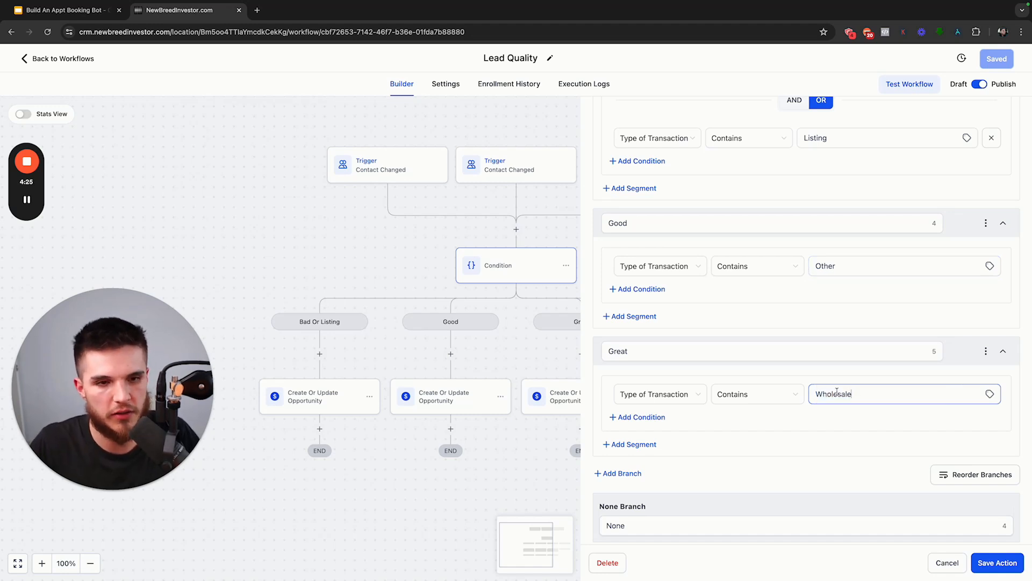
Recheck the rules across the Good and Great branches and save the Condition action
scroll(780, 323, up, 2)
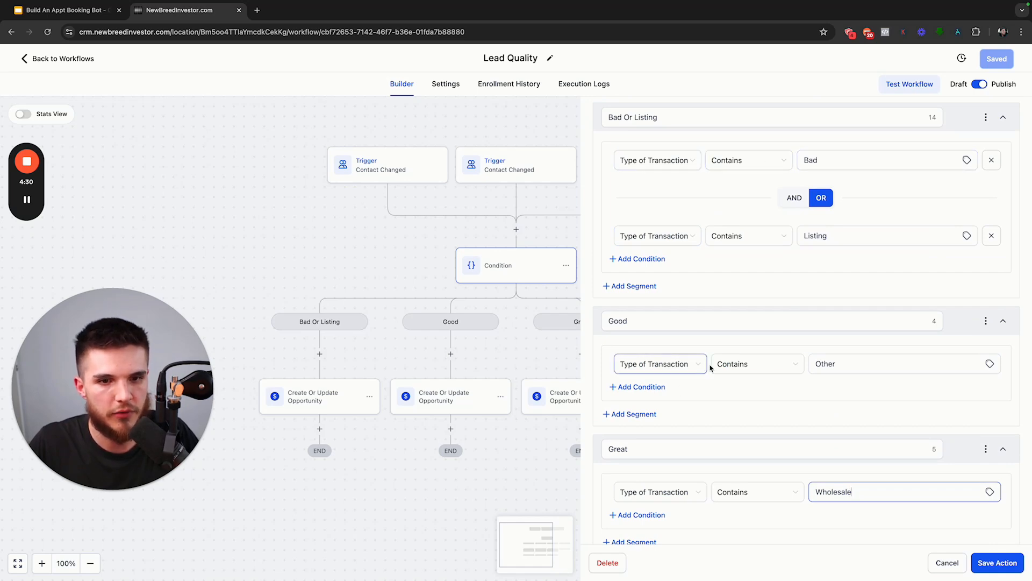
scroll(817, 368, down, 2)
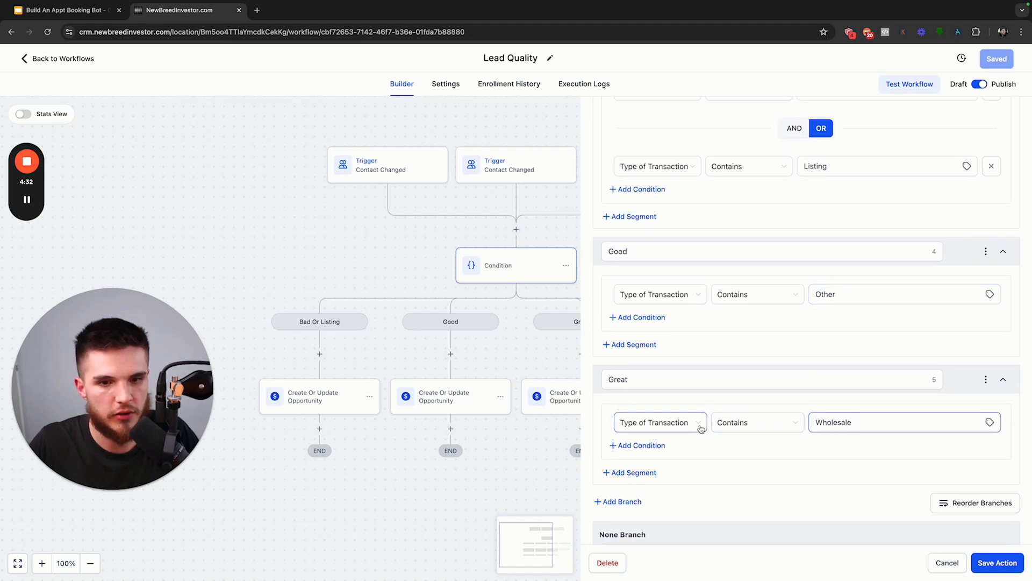
drag(814, 422, 861, 424)
scroll(860, 424, down, 1)
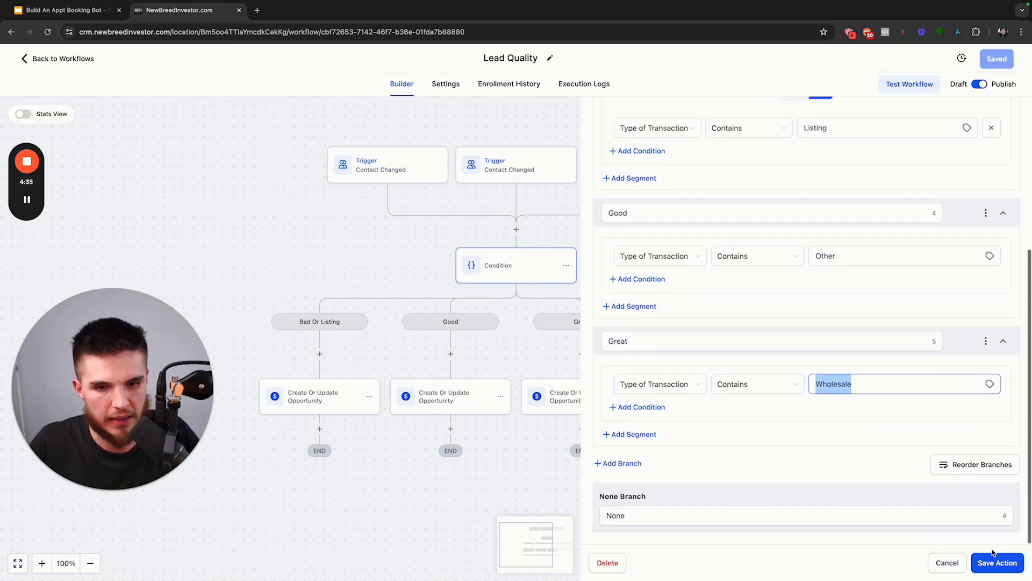
click(996, 561)
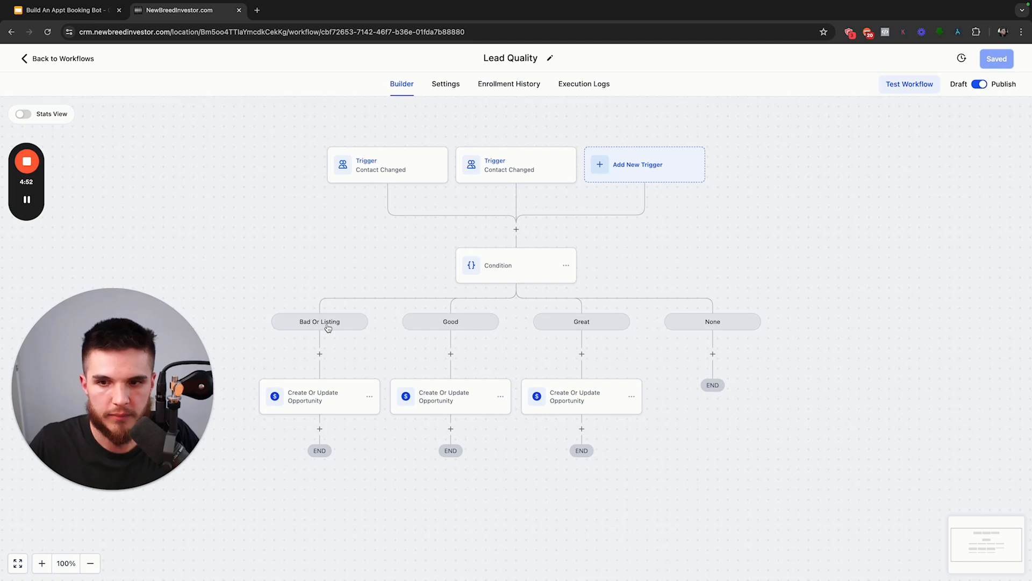
Search the actions available under the Bad Or Listing branch for "update" without adding one
click(320, 354)
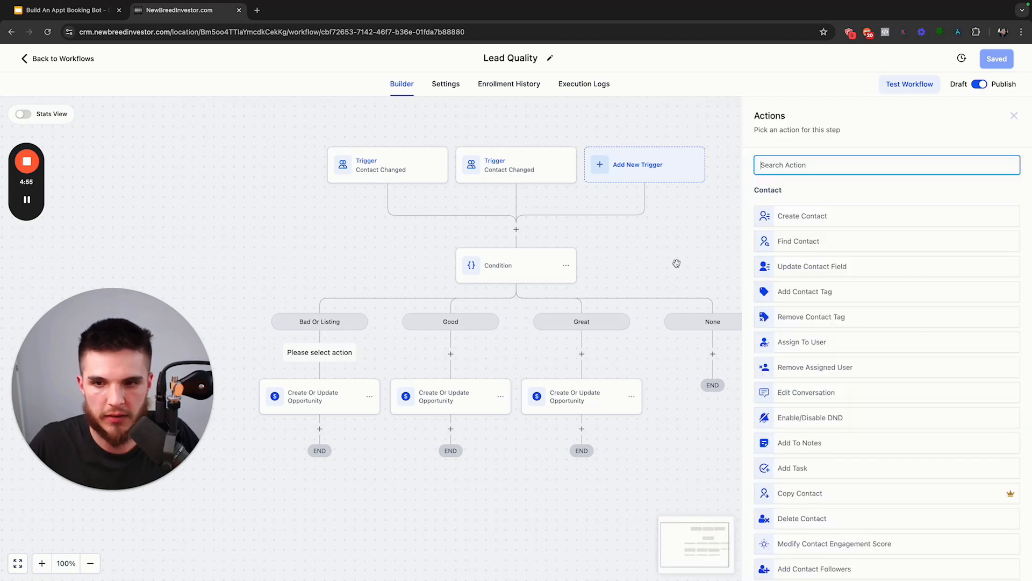
text(update)
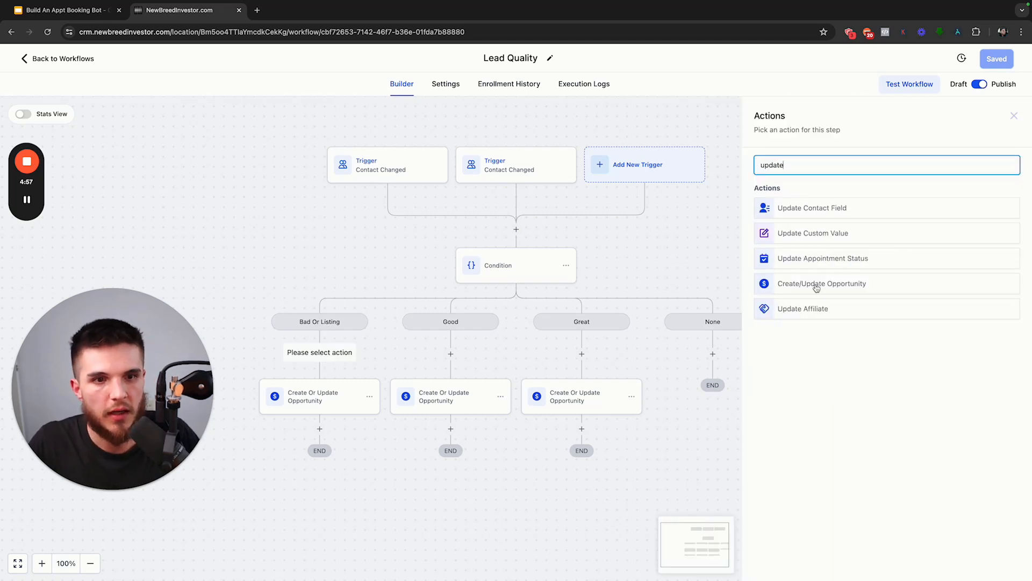
click(1014, 116)
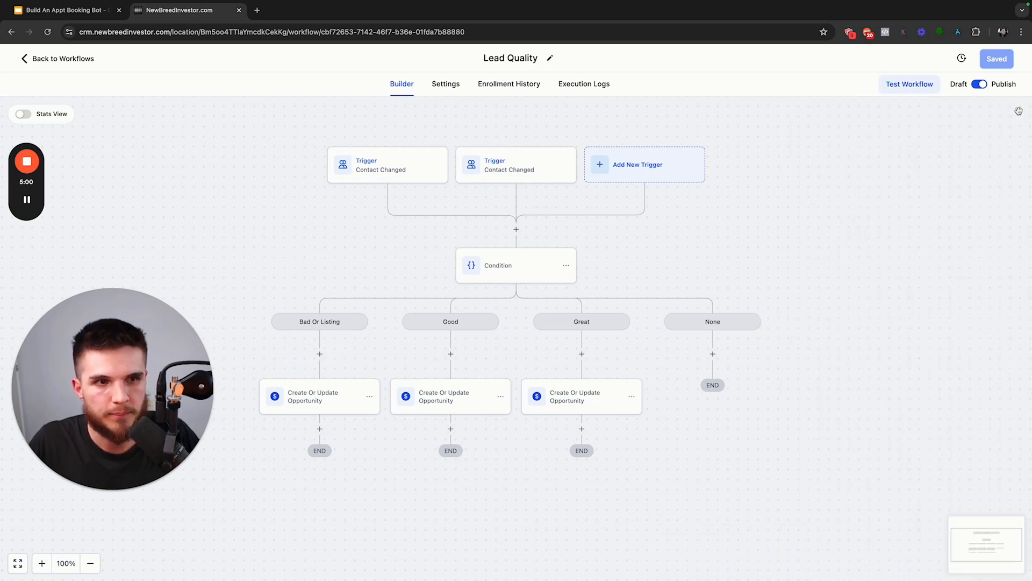
Open the Bad Or Listing branch's Create Or Update Opportunity action and review its action name and pipeline
click(313, 401)
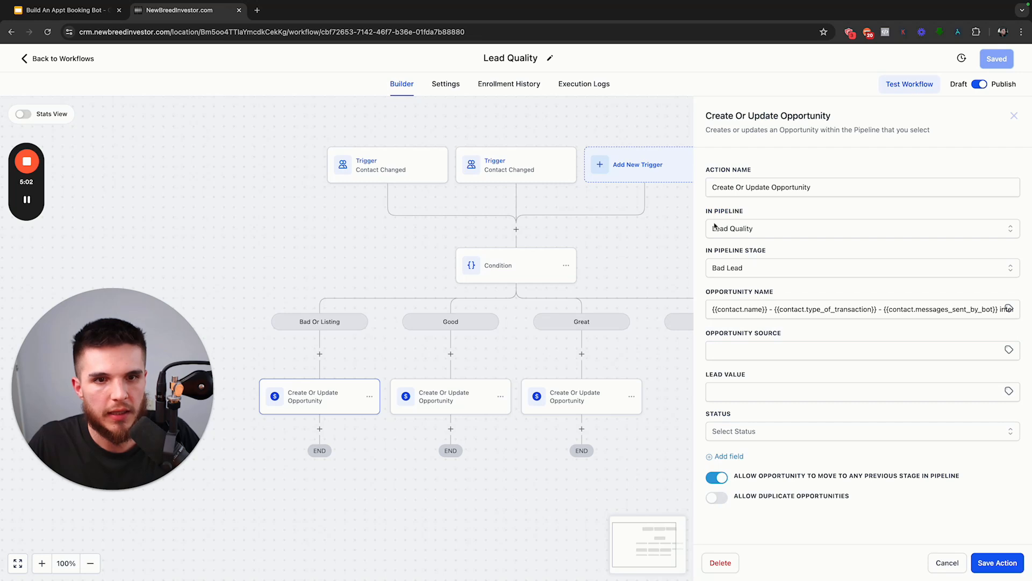
drag(710, 187, 830, 187)
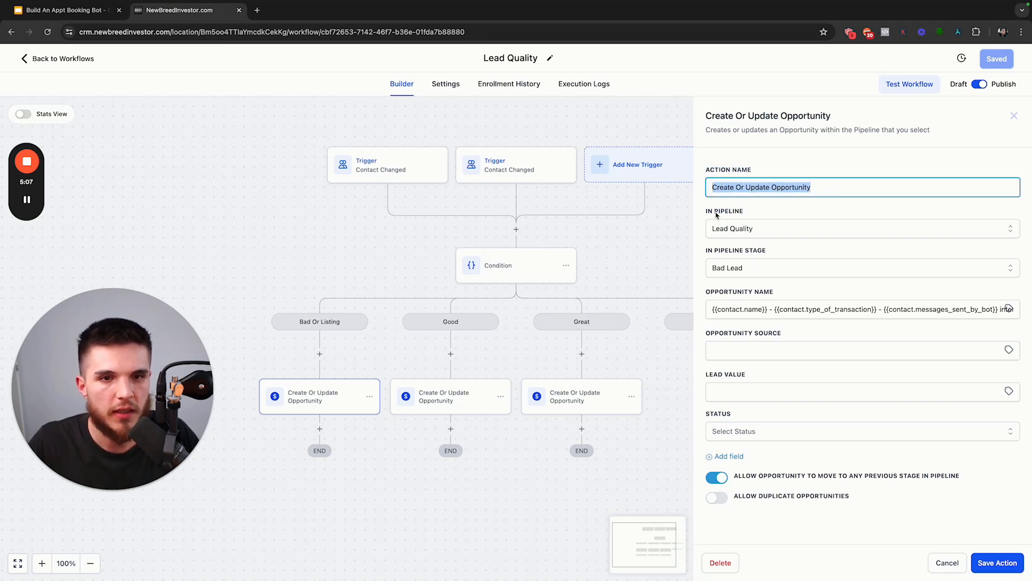
drag(706, 213, 747, 215)
click(746, 215)
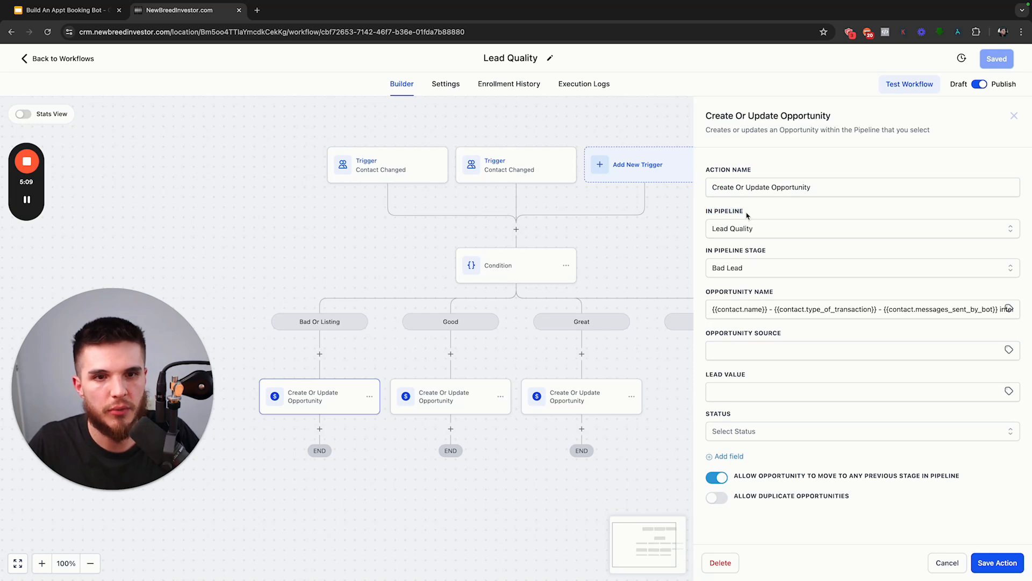
click(716, 233)
click(742, 272)
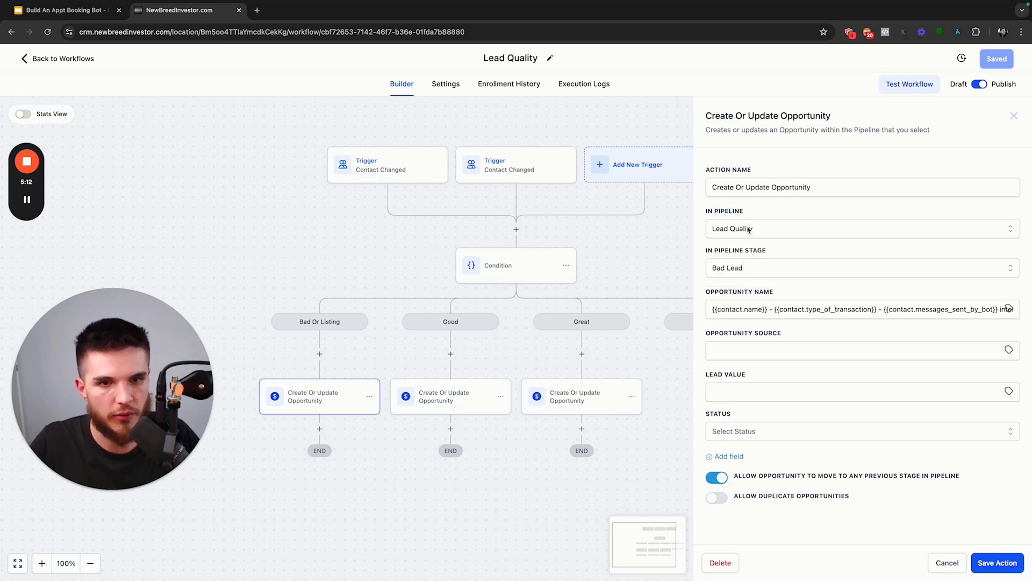
Review the pipeline stages available for the Bad Or Listing branch's opportunity without changing the selection
drag(706, 255, 767, 253)
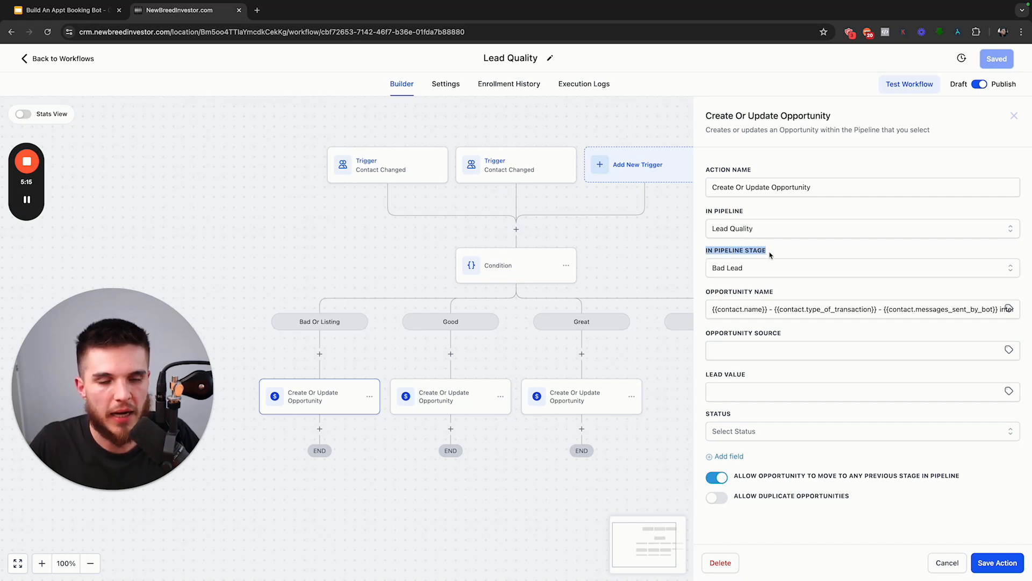
click(792, 256)
click(717, 268)
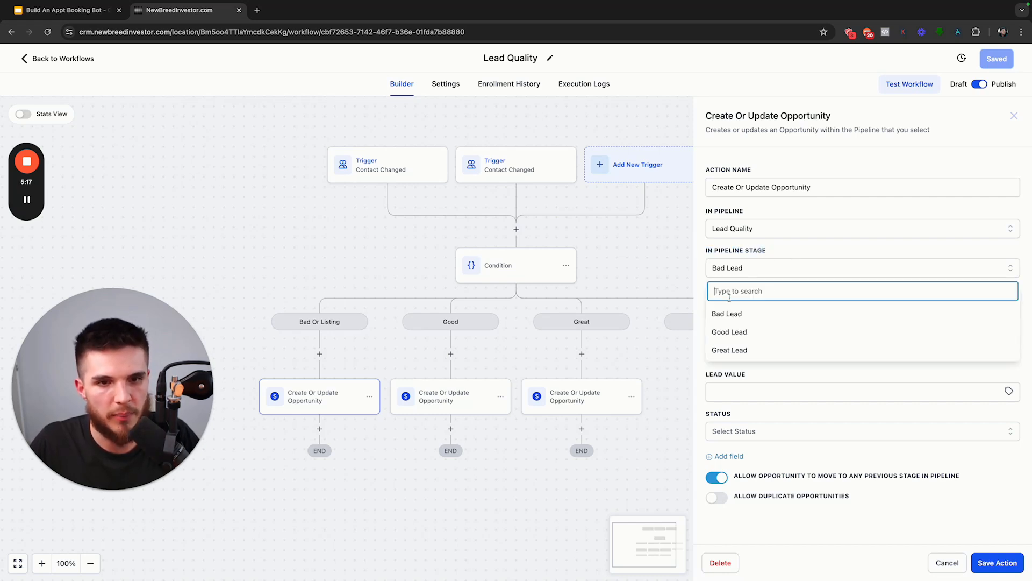
click(790, 261)
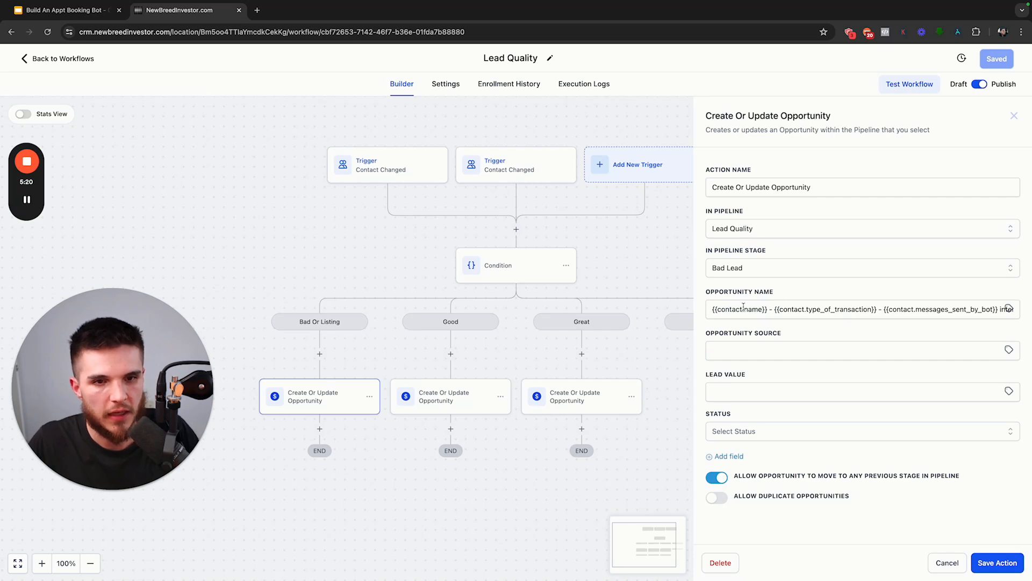
Examine the full Opportunity Name template, from the contact name placeholder through the interactions text
drag(708, 295, 787, 295)
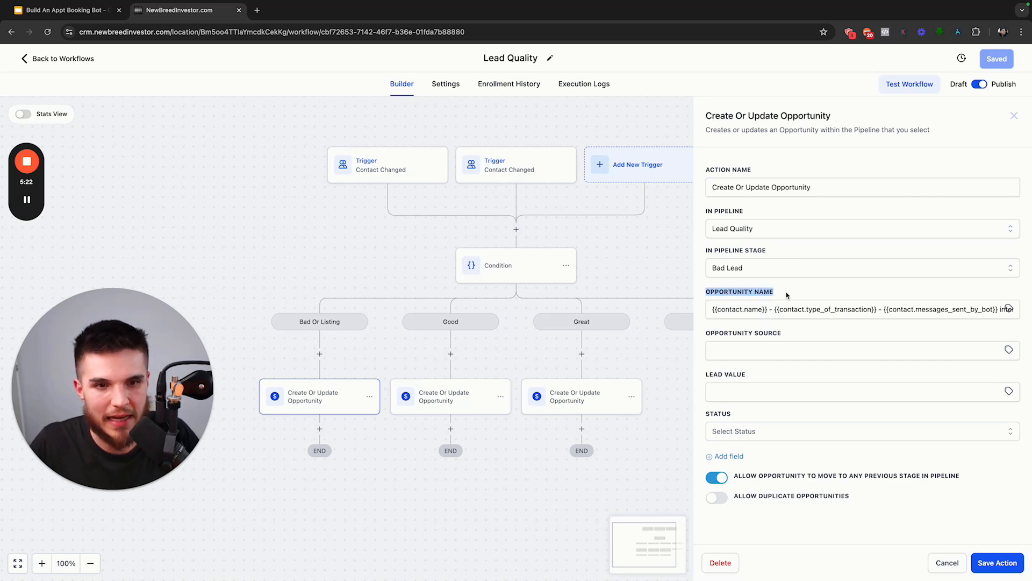
click(716, 304)
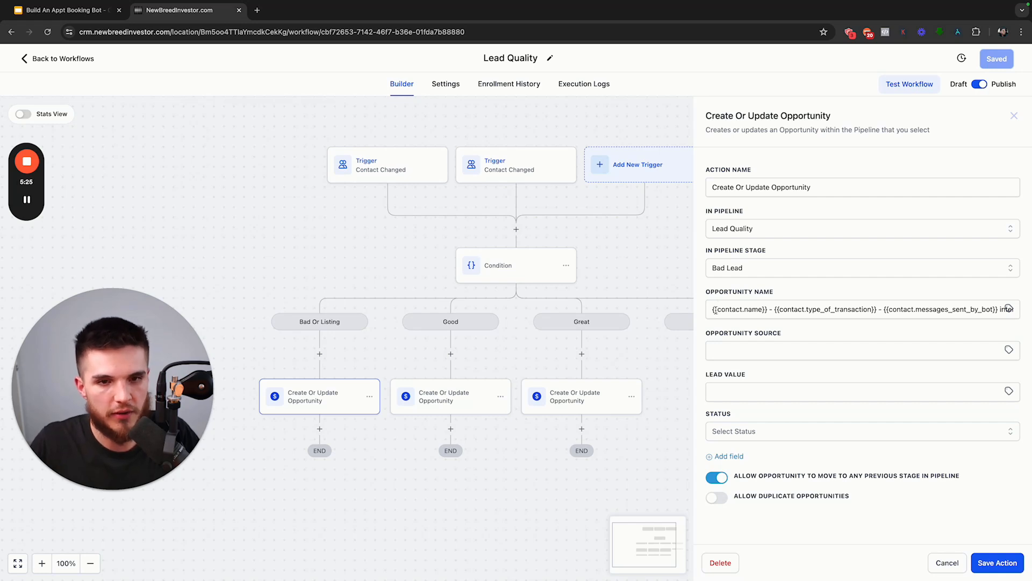
drag(713, 309, 1018, 313)
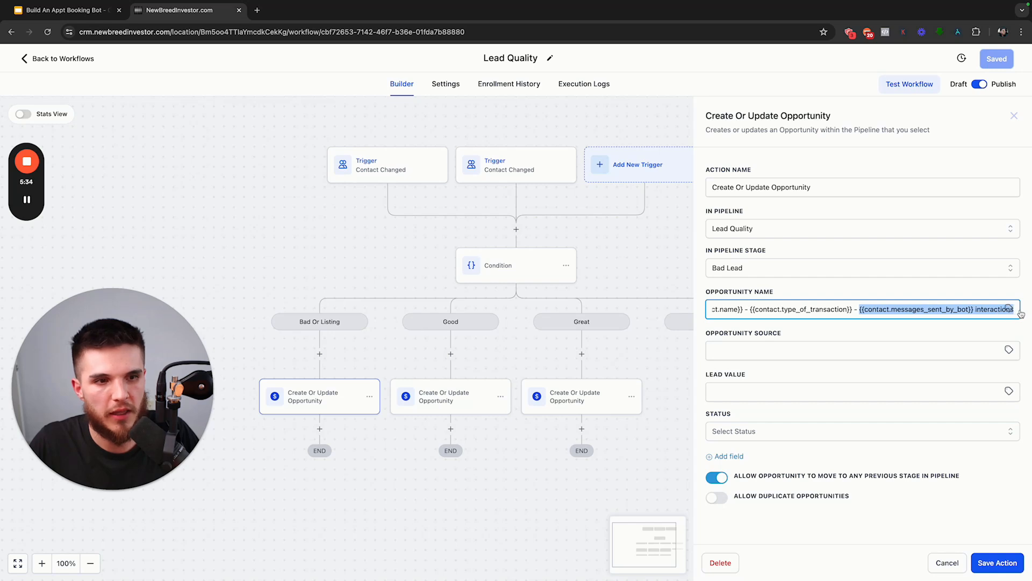
click(910, 296)
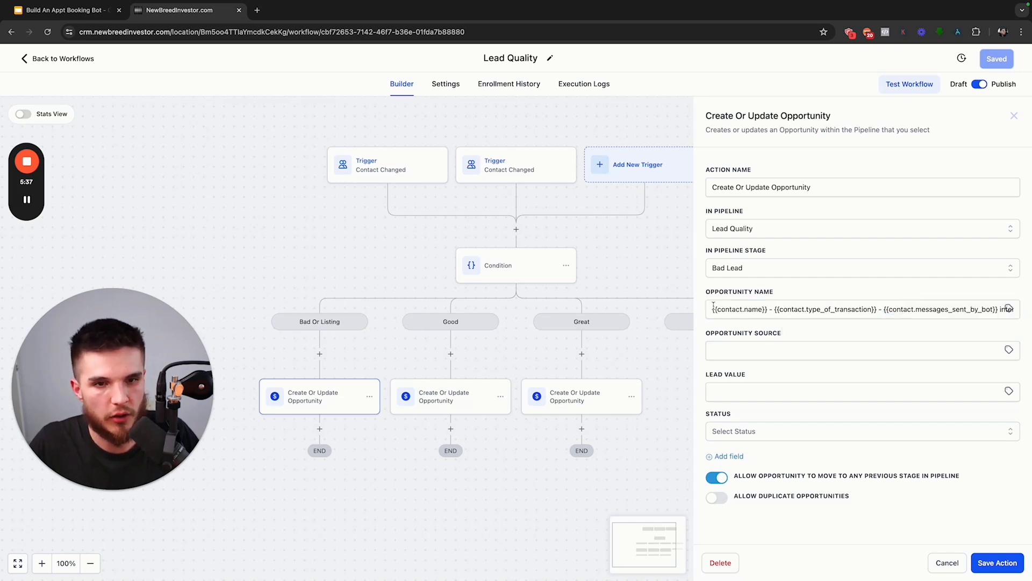
drag(713, 309, 769, 301)
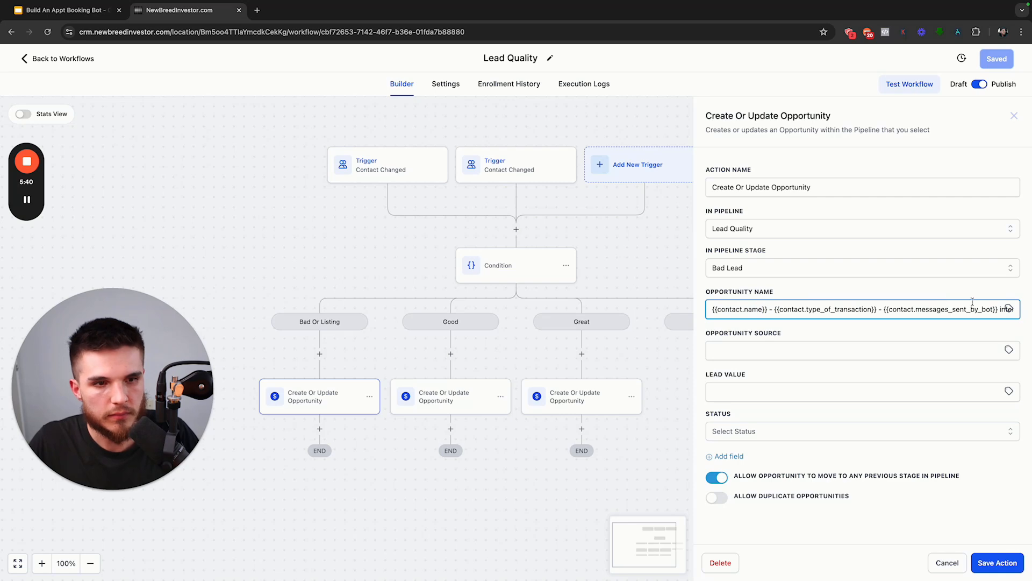
Browse the Contact custom values available for the Opportunity Name without inserting one
click(1009, 310)
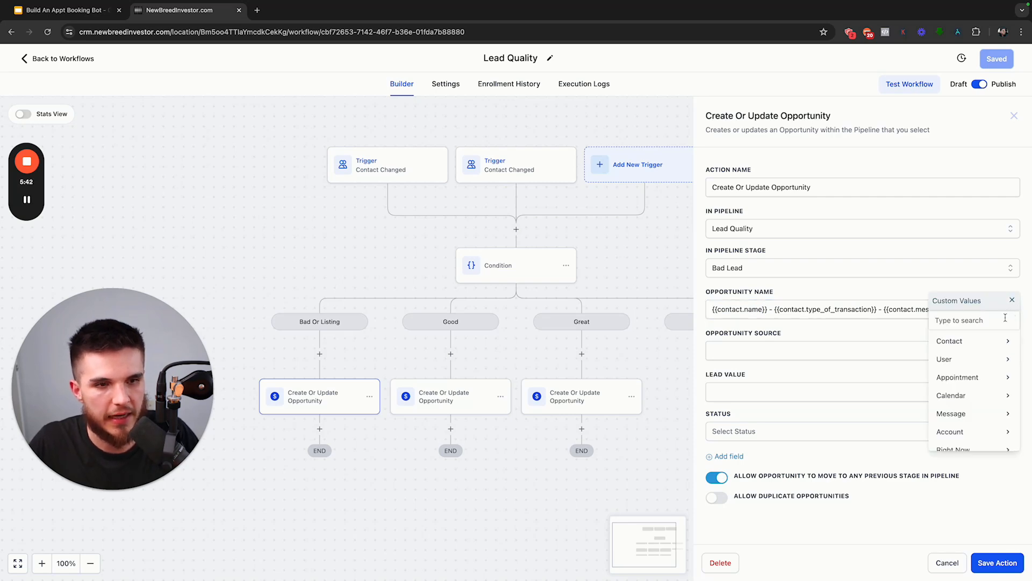
click(968, 342)
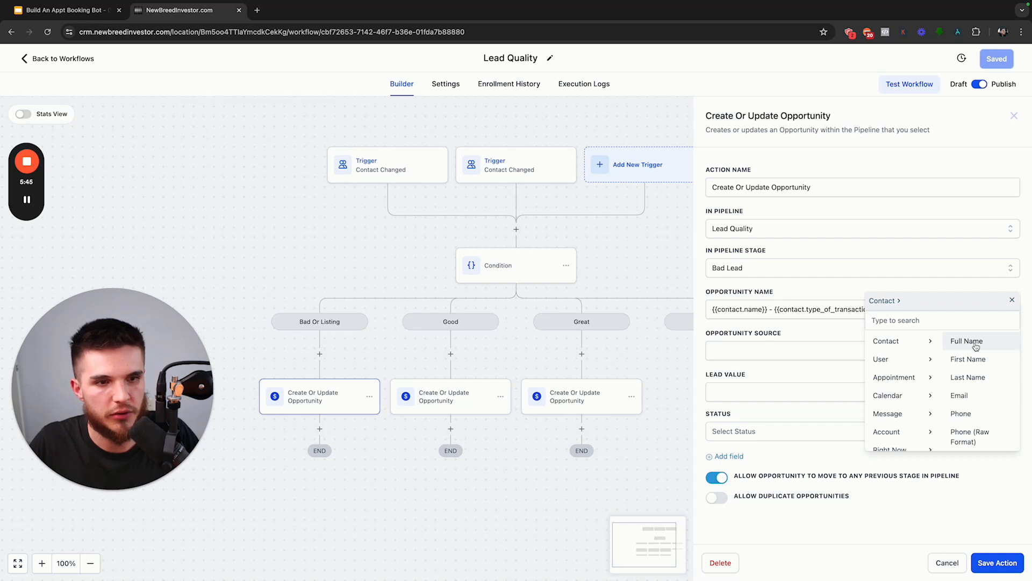
click(1012, 300)
click(771, 310)
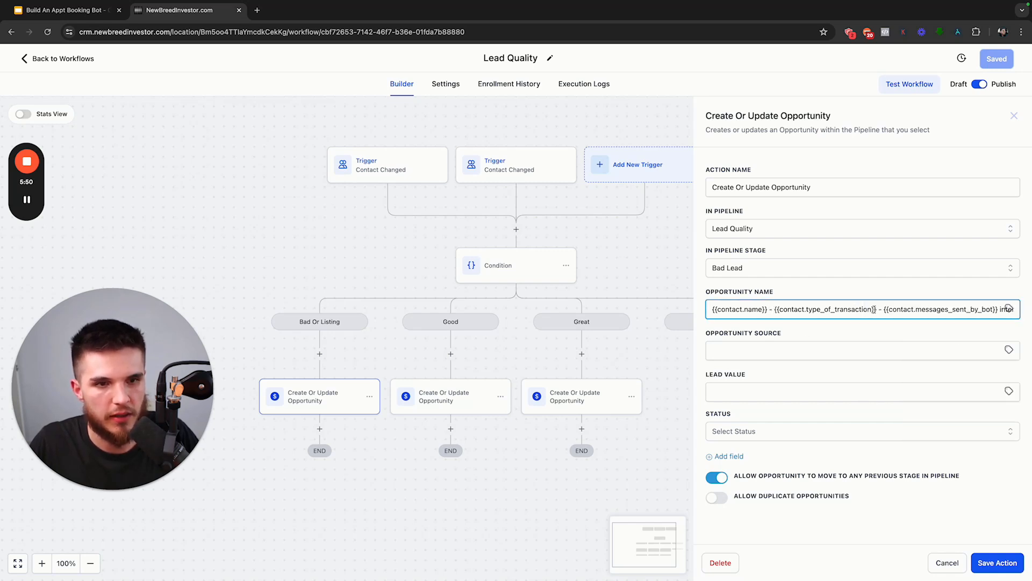
Examine the type_of_transaction placeholder and search the custom values for "type of" without inserting a result
drag(874, 309, 776, 312)
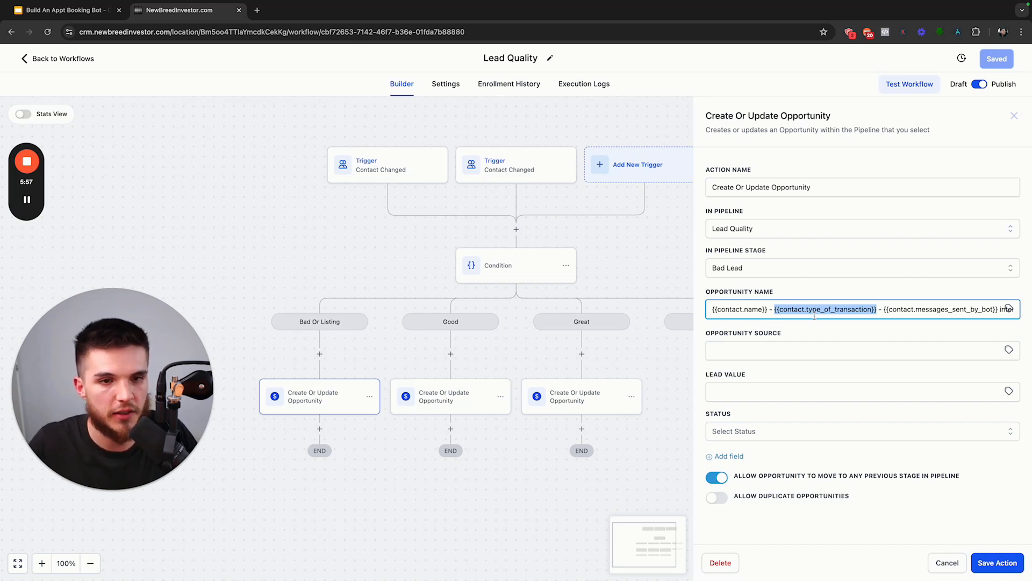
click(1009, 309)
click(967, 323)
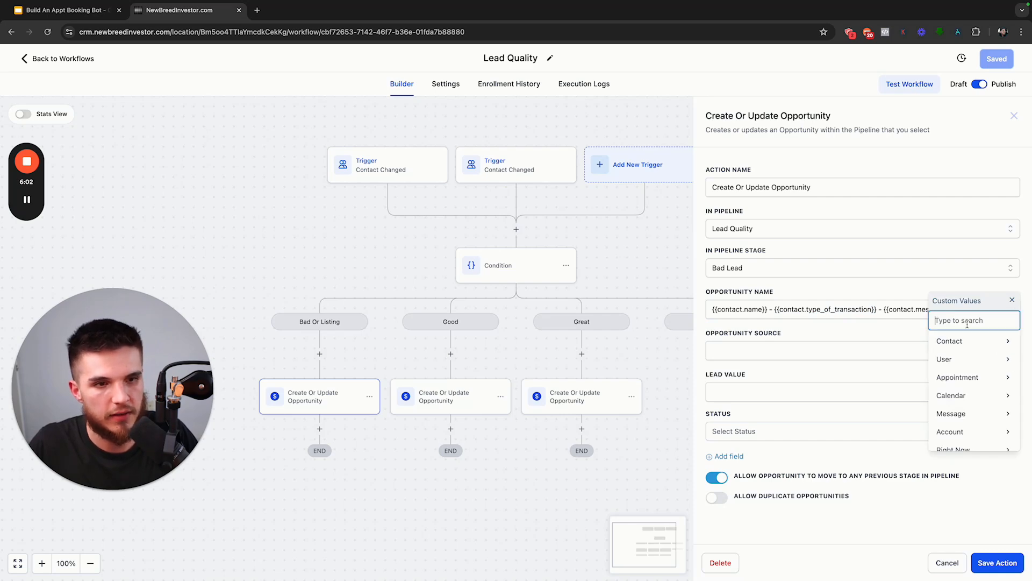
text(type of)
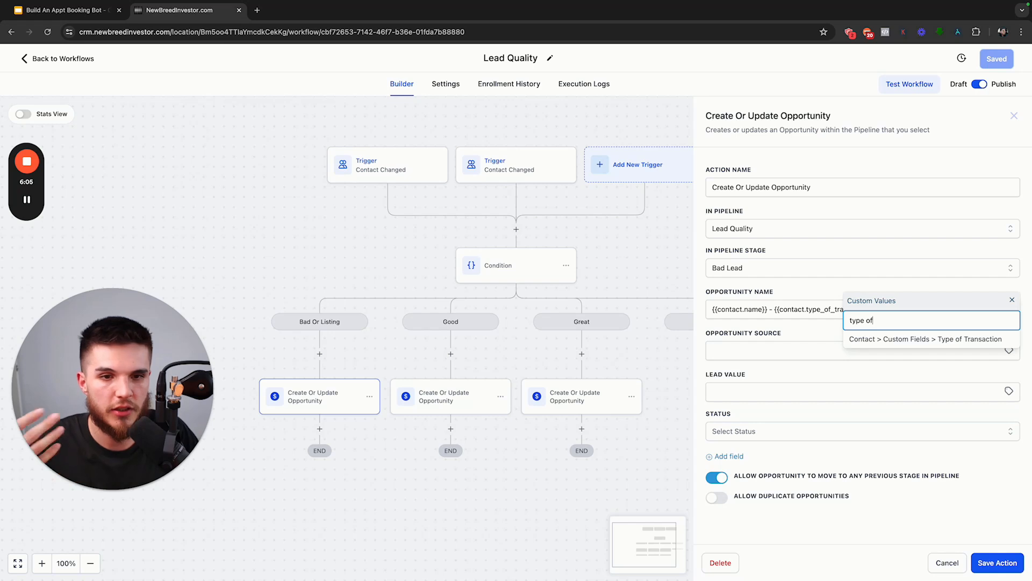
click(1011, 302)
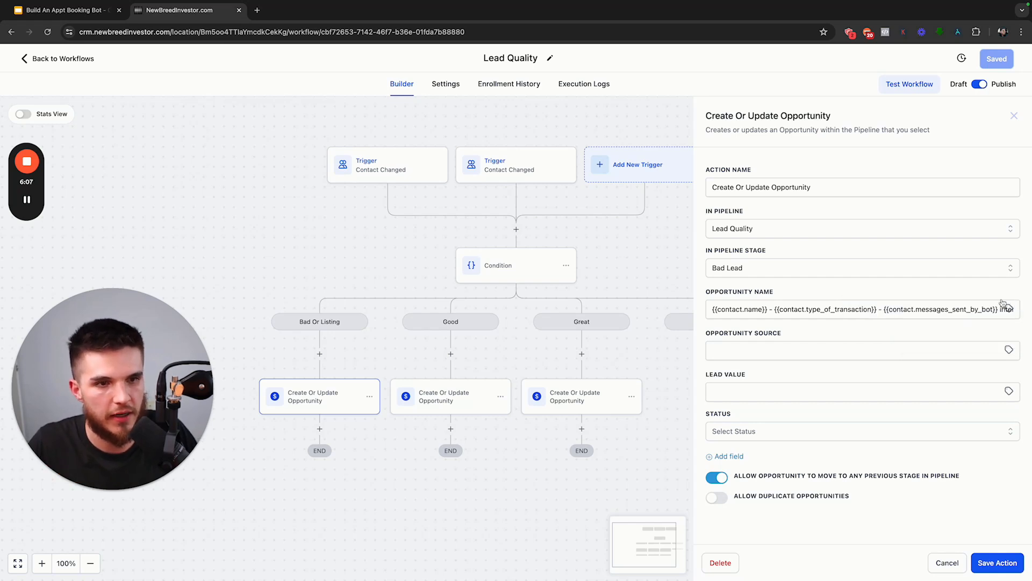
Examine the messages_sent_by_bot placeholder and search the Opportunity Name's custom values for "messag"
drag(775, 309, 996, 309)
click(880, 309)
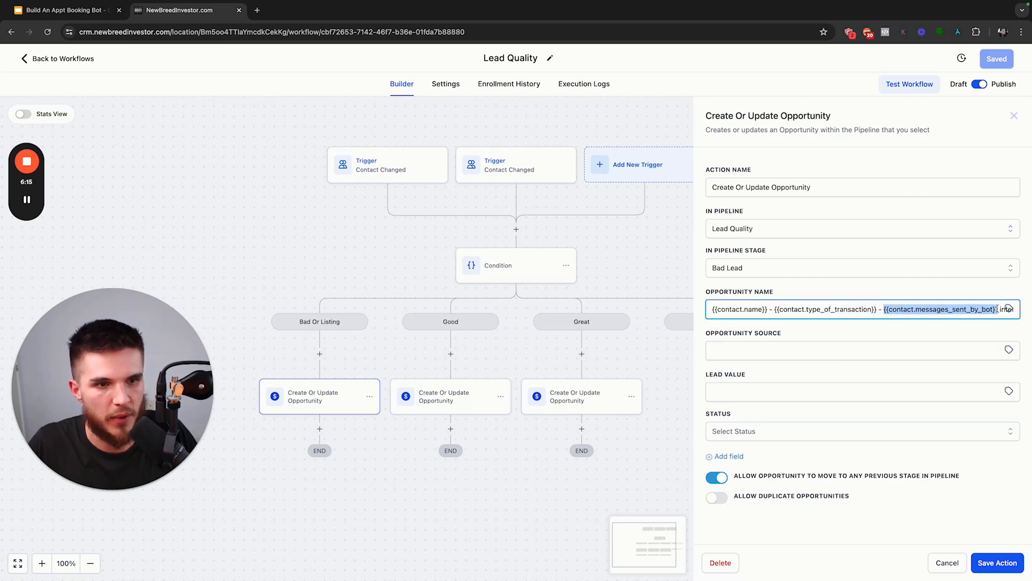
click(1008, 310)
text(messag)
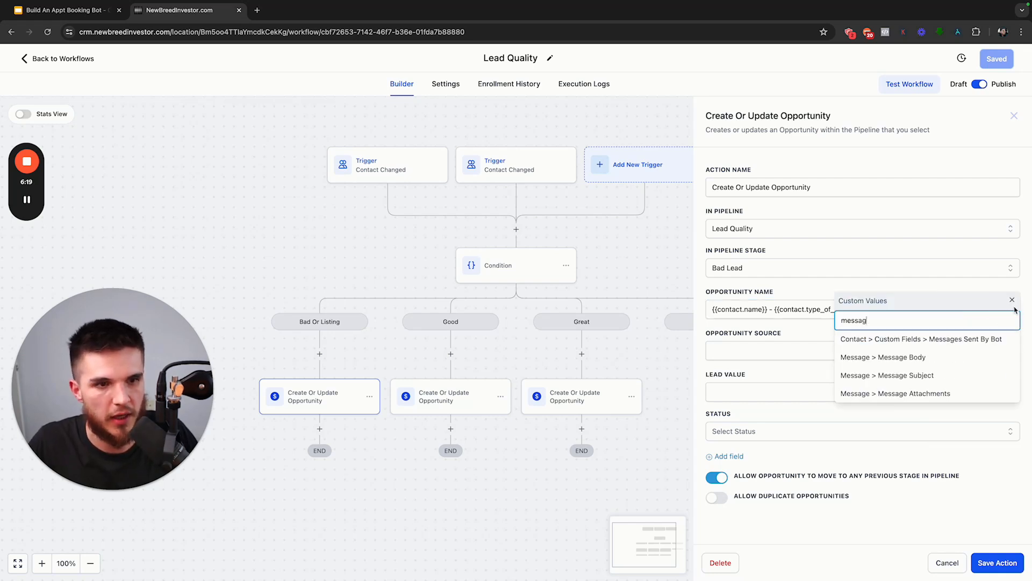
click(948, 340)
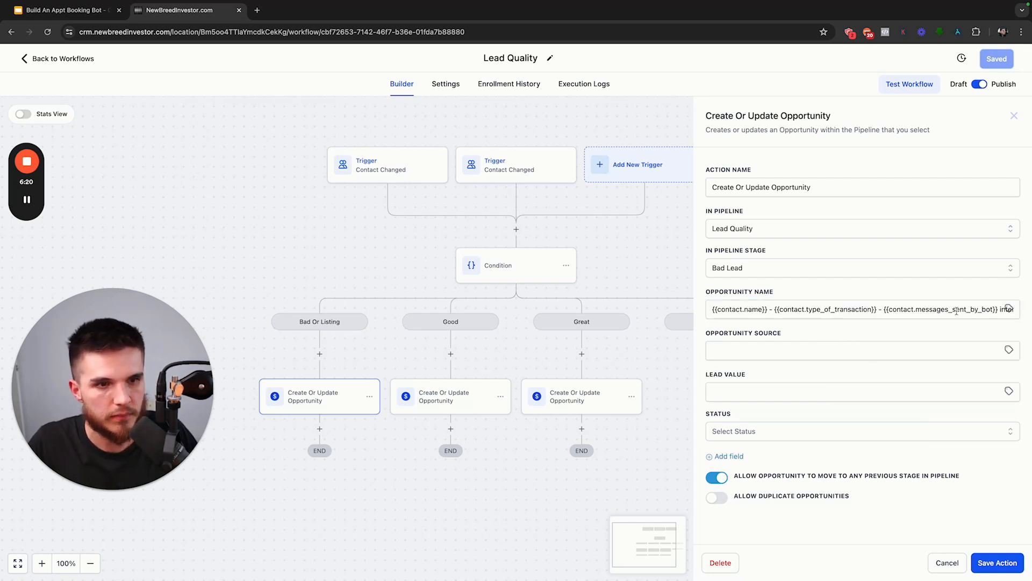
Re-examine the messages_sent_by_bot placeholder and the interactions text that follows it in the Opportunity Name
drag(885, 309, 994, 307)
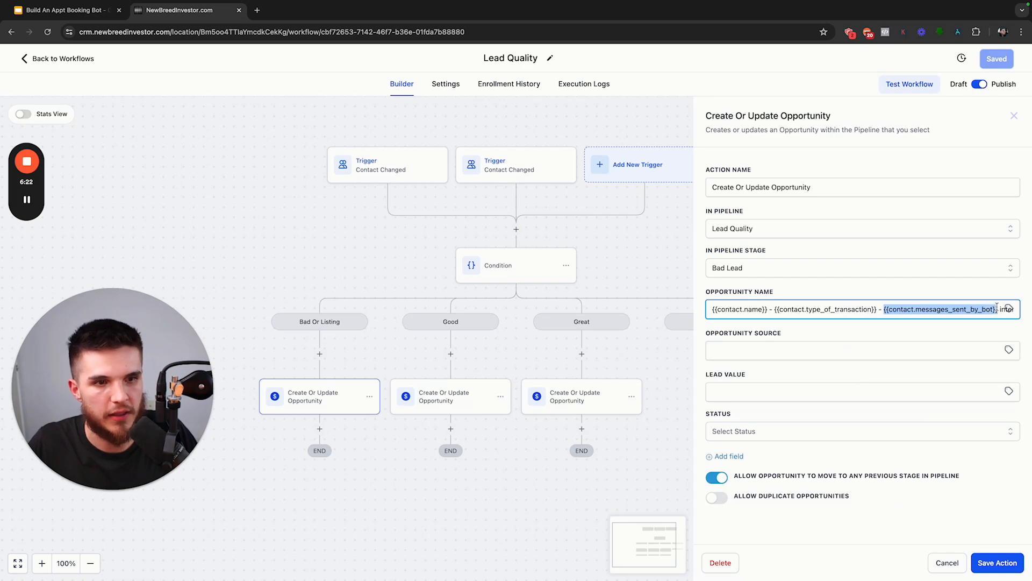
click(948, 309)
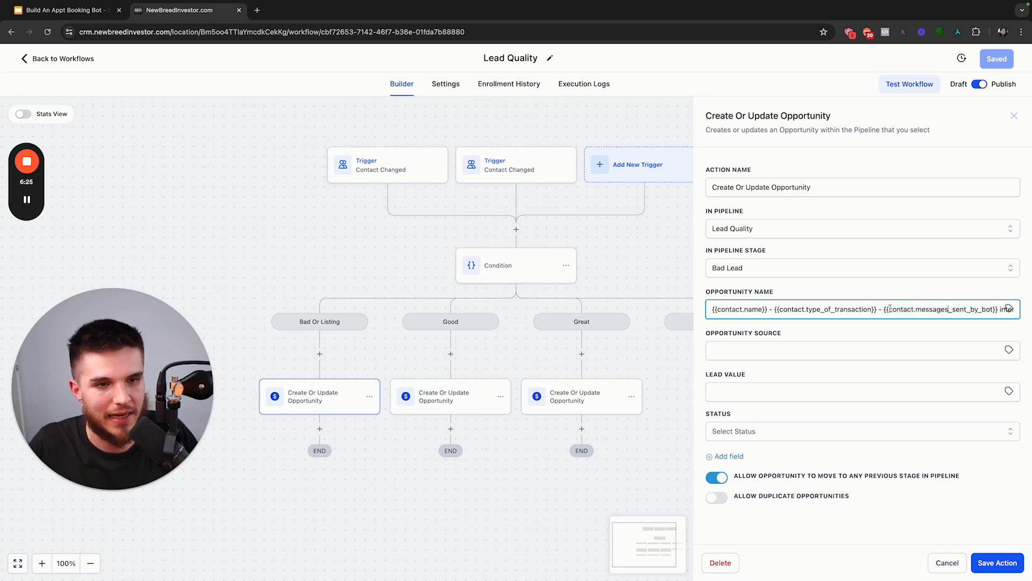
drag(886, 309, 1019, 310)
click(949, 296)
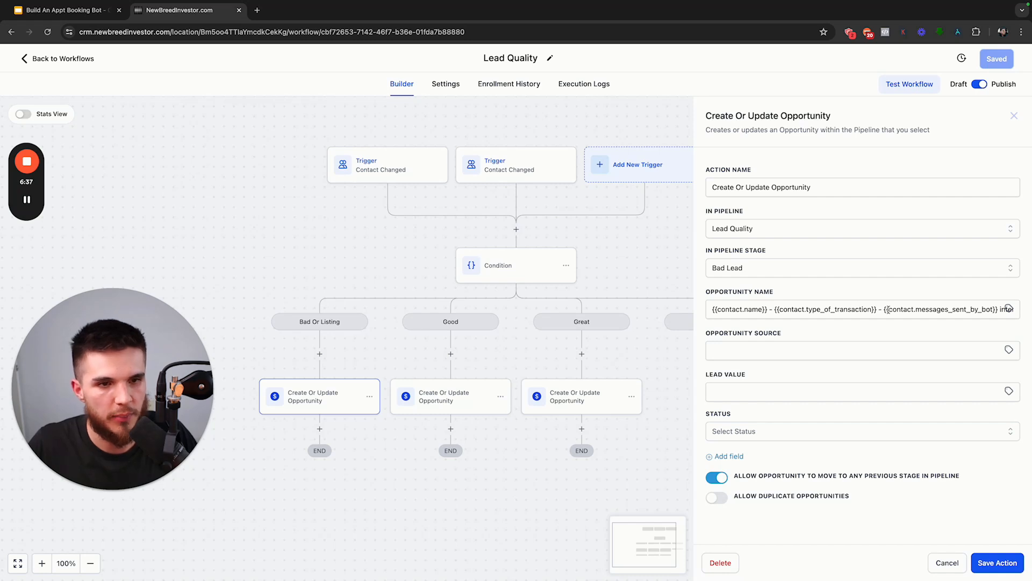
drag(884, 309, 999, 309)
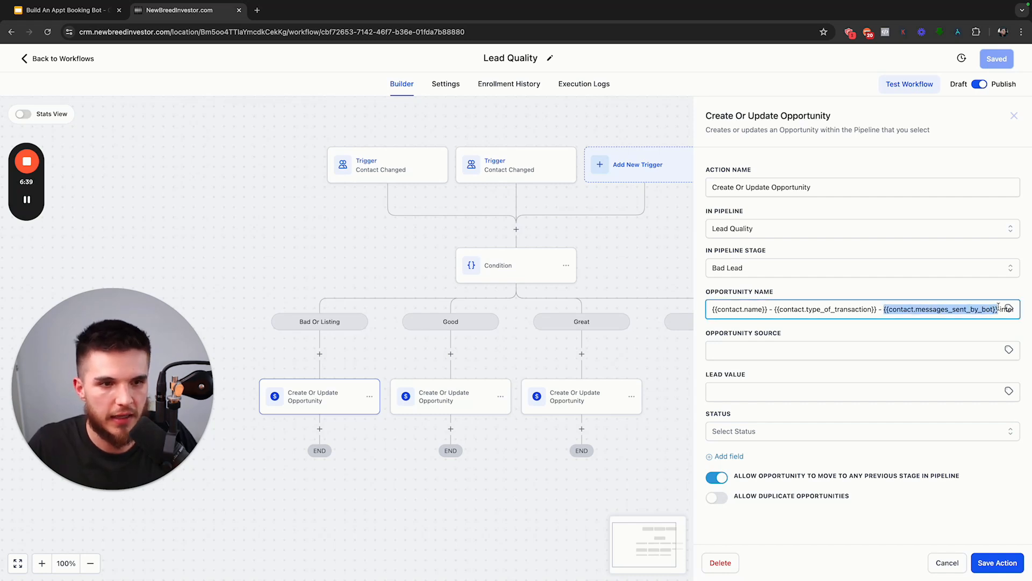
click(921, 290)
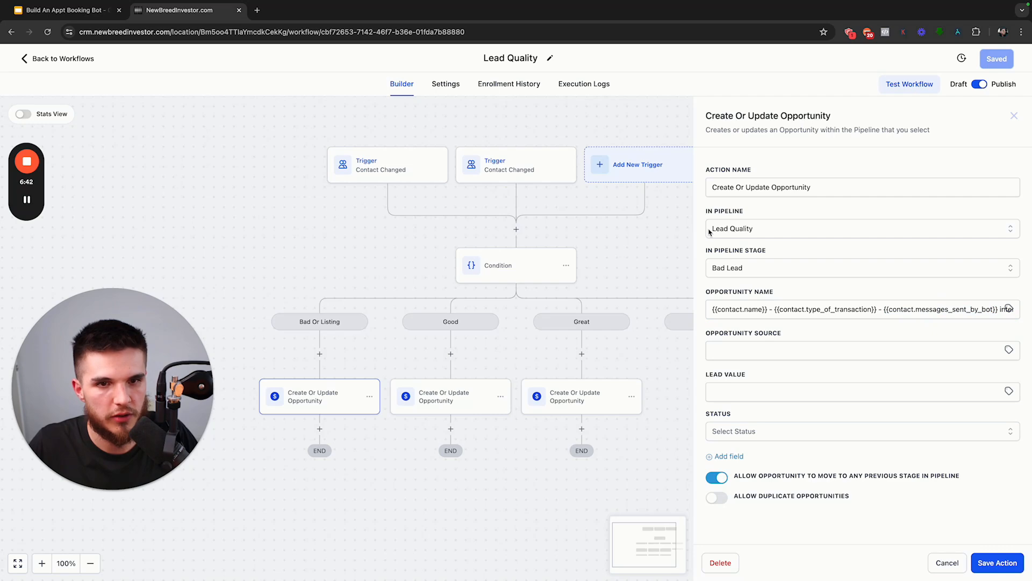
Save the Bad Or Listing branch's opportunity action and the workflow, and reopen the action briefly to check its settings
drag(714, 309, 1009, 309)
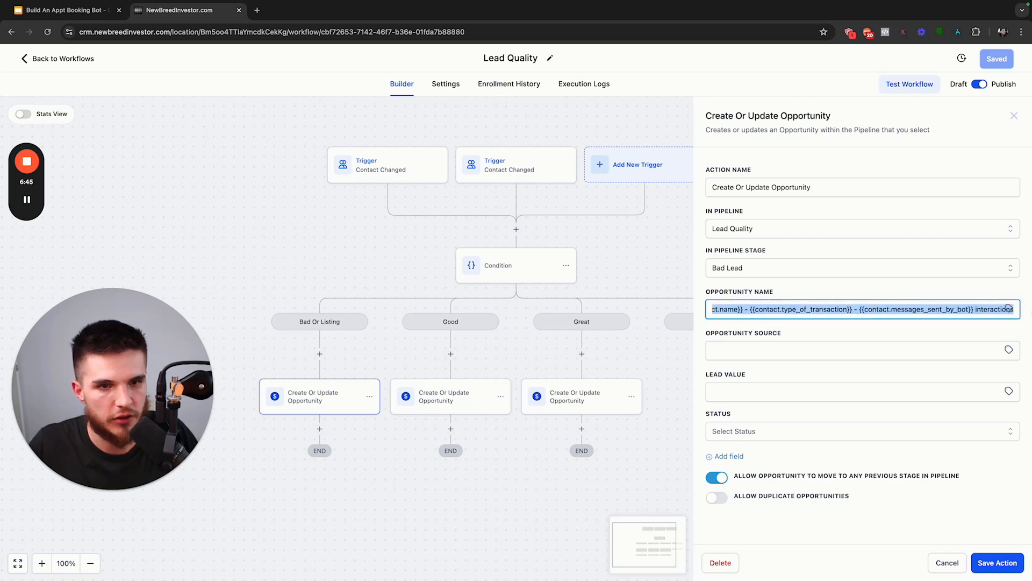
click(1005, 565)
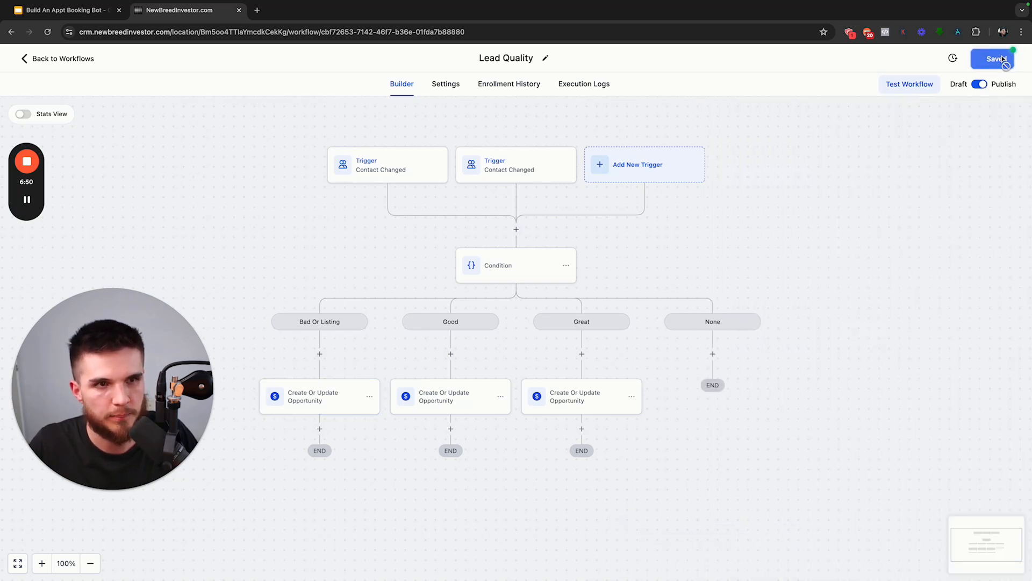
click(999, 59)
click(342, 396)
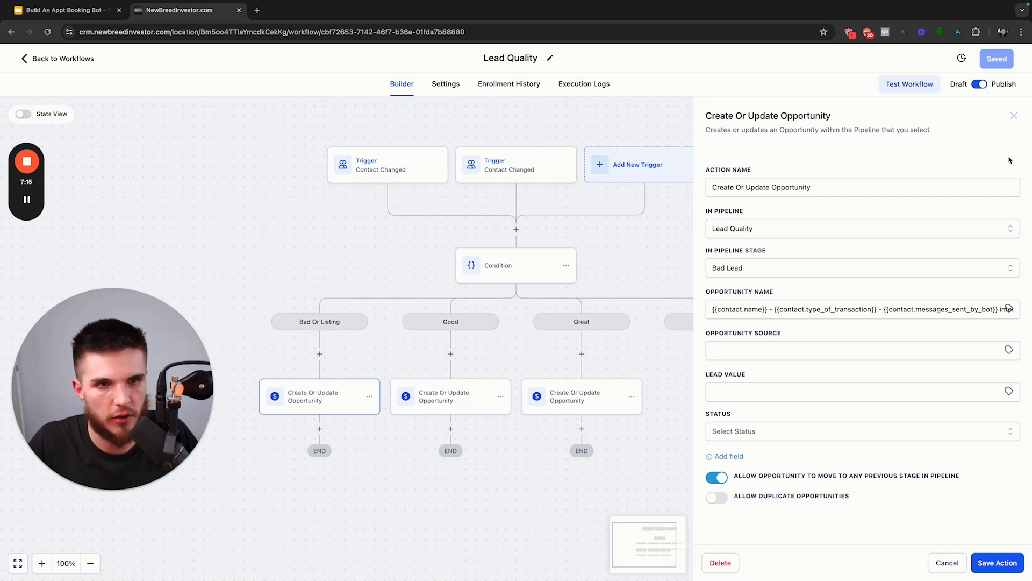
click(1014, 115)
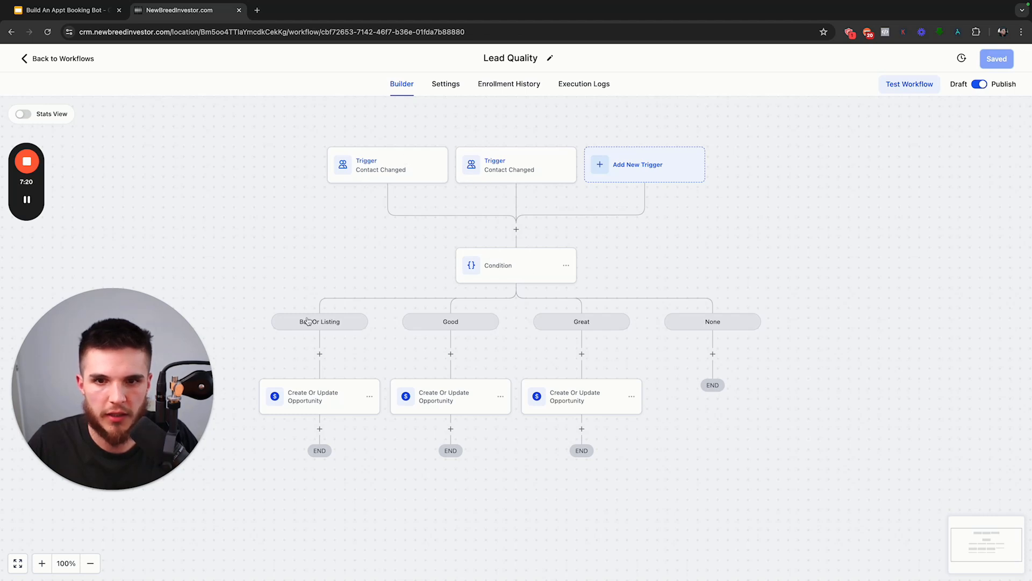
Start copying the Bad Or Listing branch's Create Or Update Opportunity action, but cancel before placing the copy
click(370, 397)
mouse_move(413, 440)
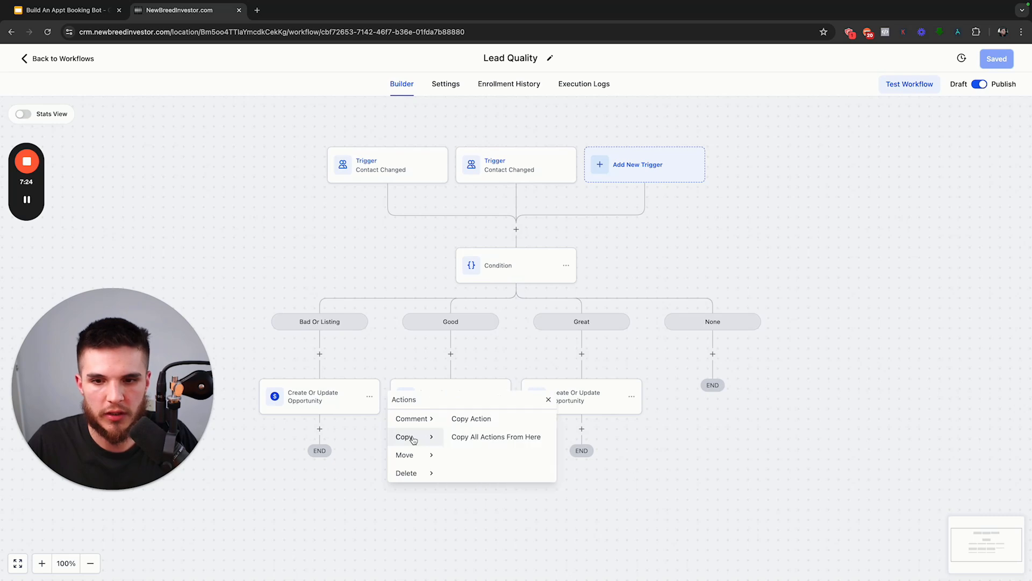
click(469, 424)
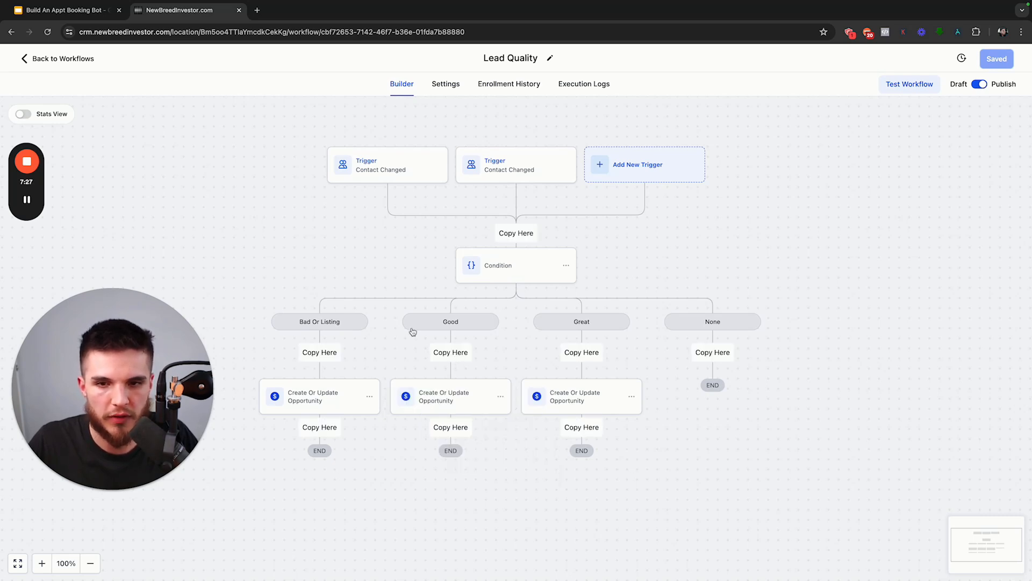
click(354, 250)
Select Good Lead as the Good branch action's pipeline stage, check its Opportunity Name, and save the action and the workflow
click(446, 399)
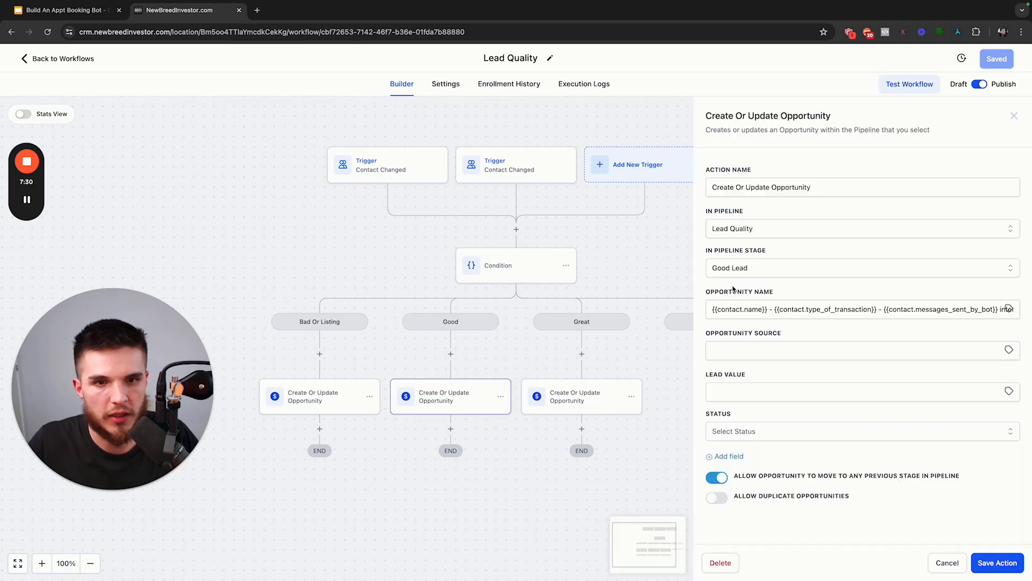
click(748, 270)
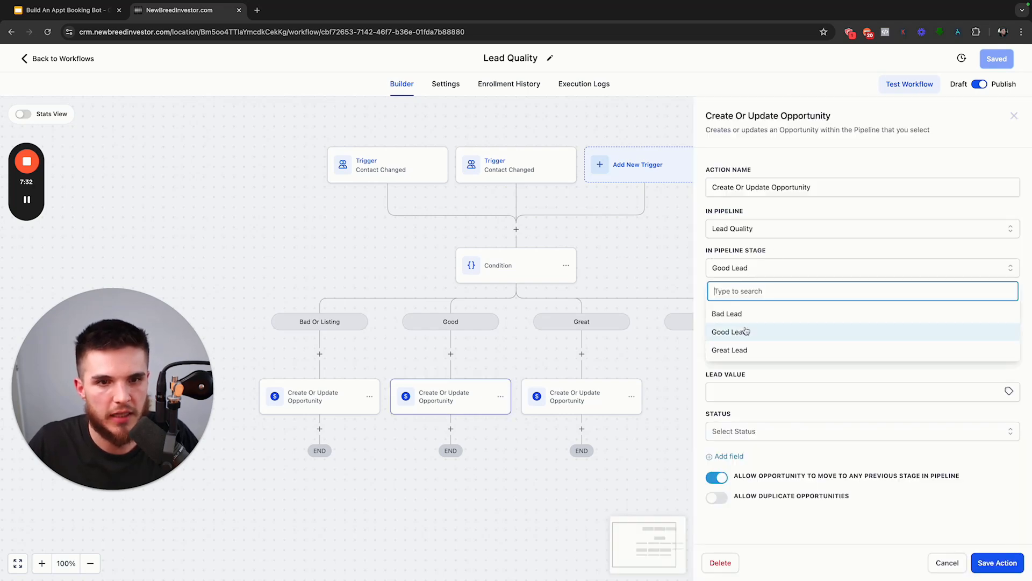
click(745, 331)
drag(715, 309, 1028, 320)
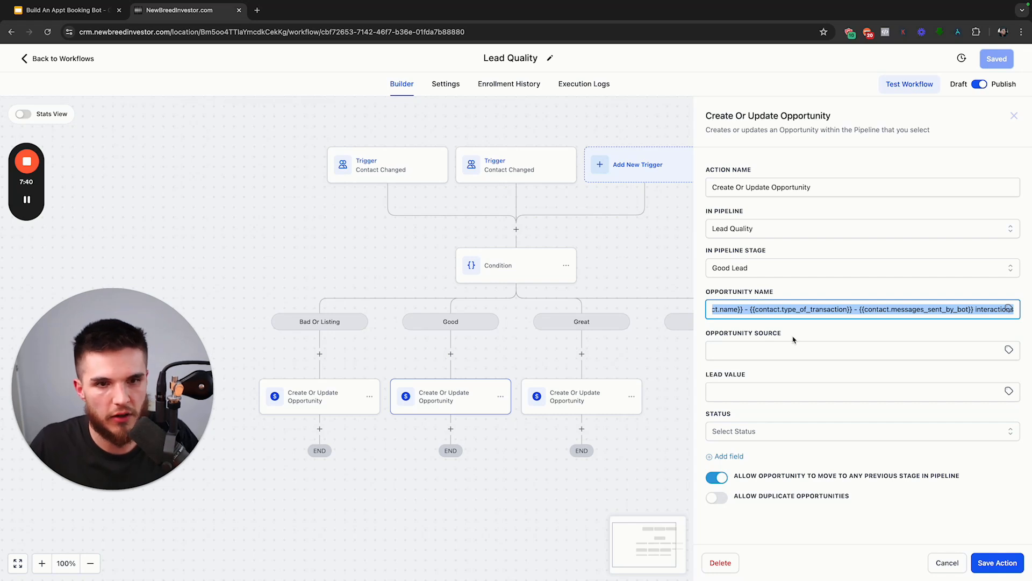
click(996, 563)
click(999, 58)
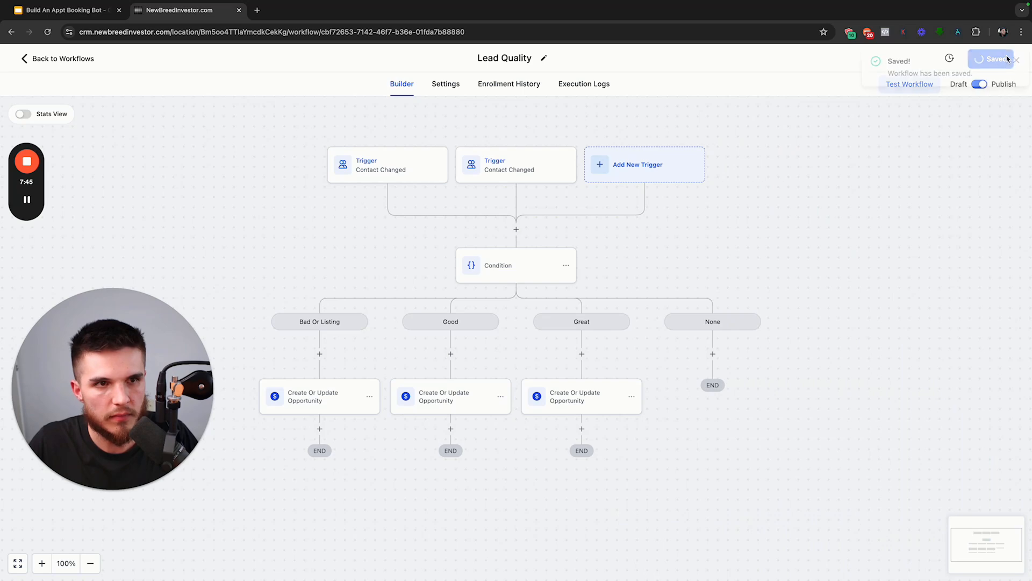
click(499, 398)
mouse_move(540, 418)
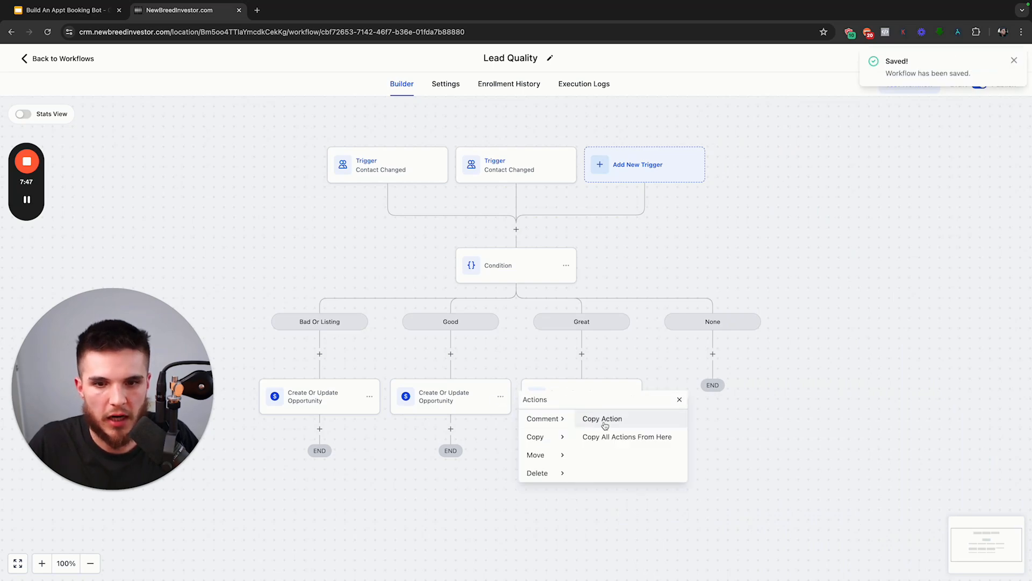
click(604, 418)
click(844, 267)
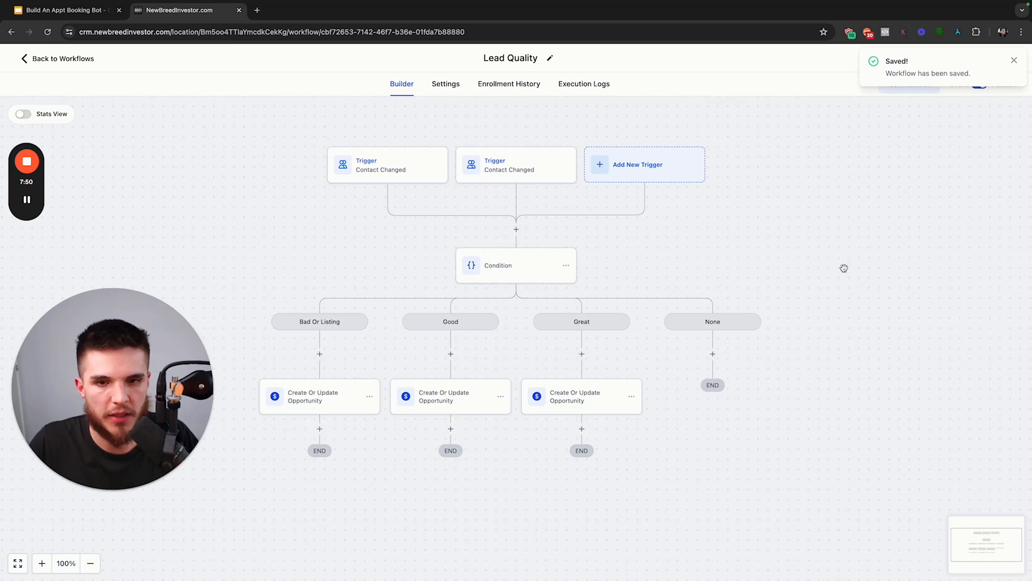
Examine the pipeline stage and Opportunity Name in the Great branch's Create Or Update Opportunity action
click(579, 394)
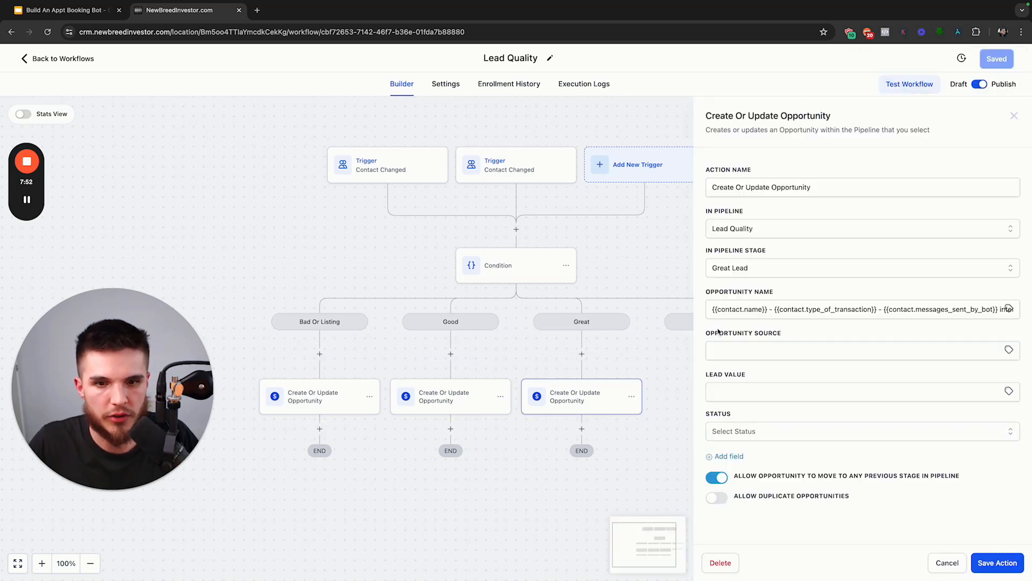
click(724, 263)
click(806, 259)
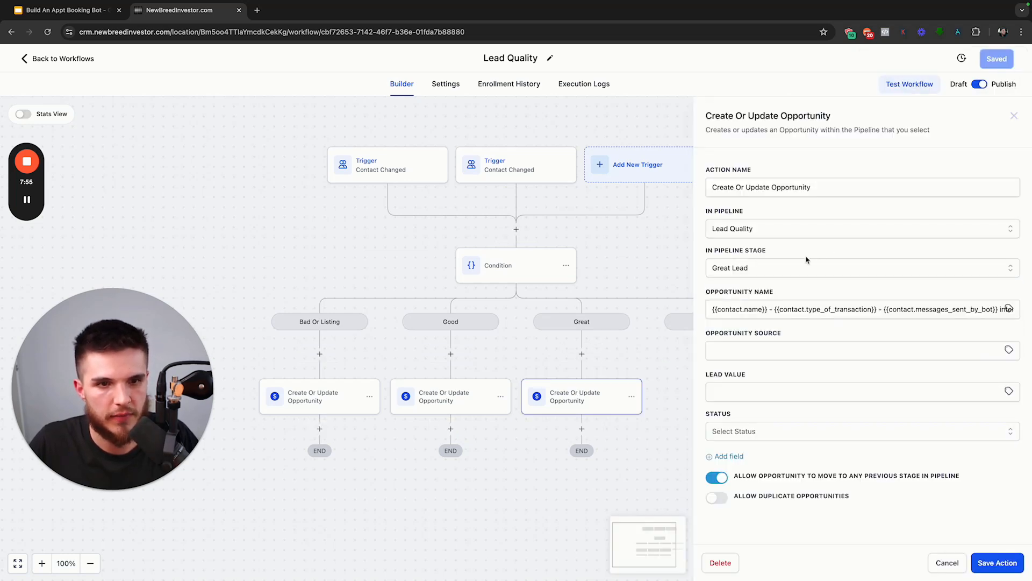
drag(710, 314, 1024, 317)
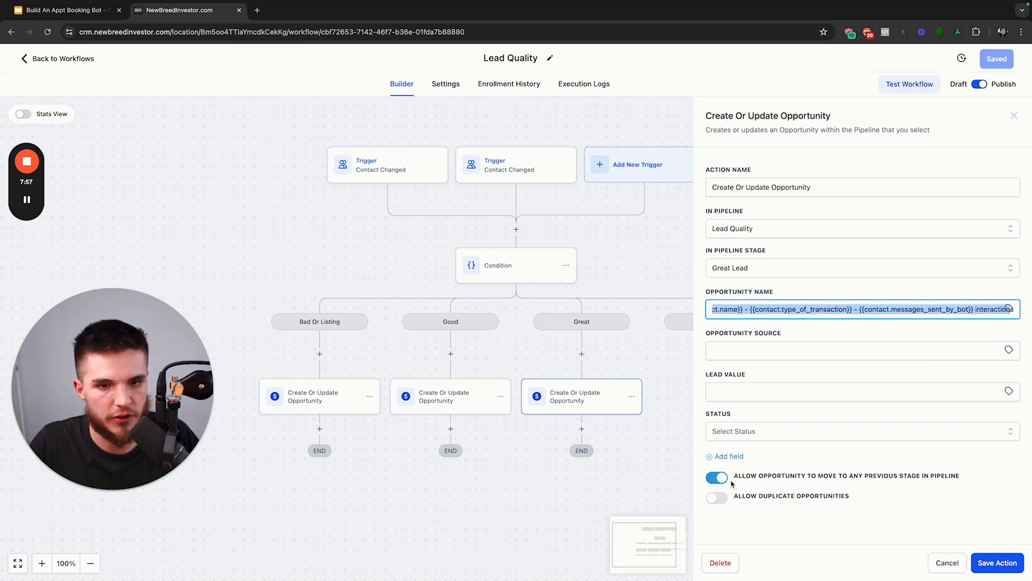
Reopen the Bad Or Listing branch's opportunity action, save it, and save the Lead Quality workflow
click(480, 409)
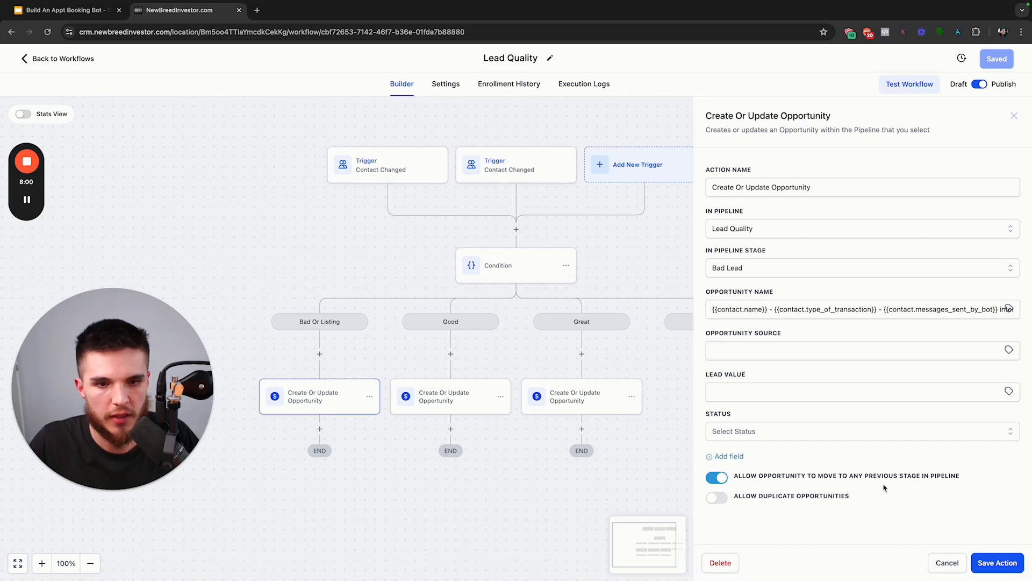
click(997, 562)
click(996, 58)
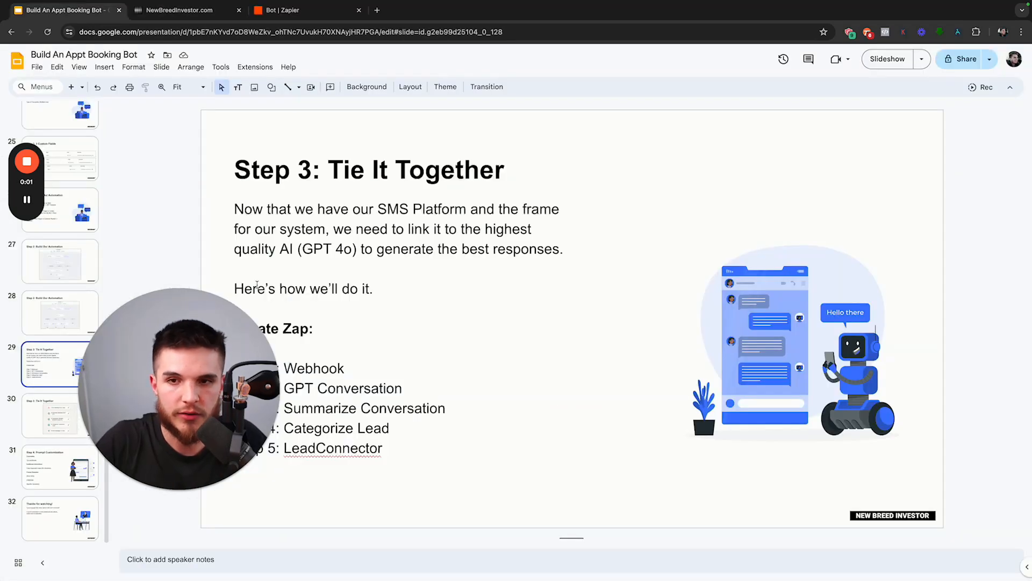
drag(215, 328, 147, 329)
click(376, 219)
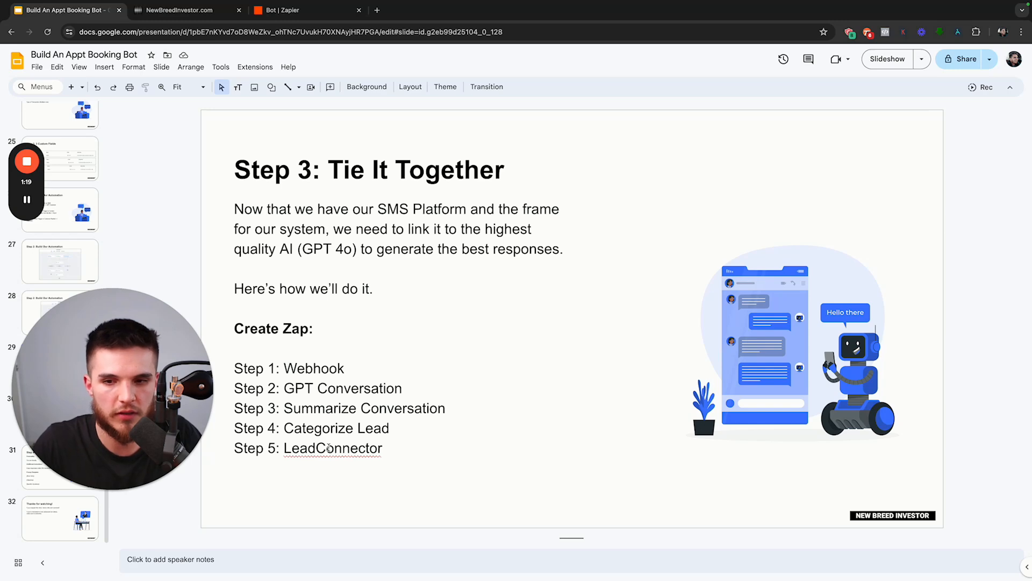
click(317, 448)
click(351, 503)
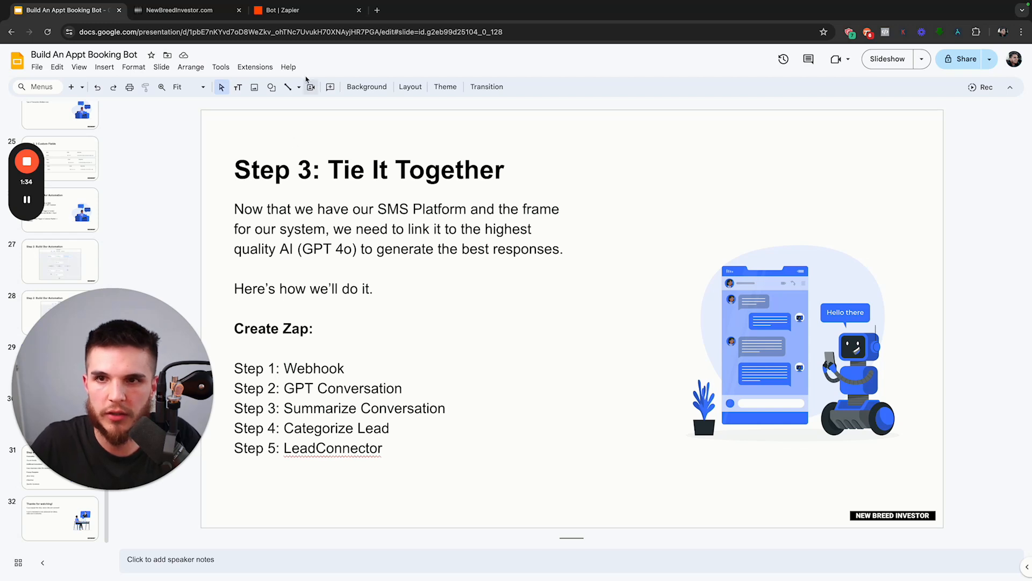
Switch to the Bot Zap in Zapier and open its Get Message From Lead trigger for editing to check the app and event
click(289, 13)
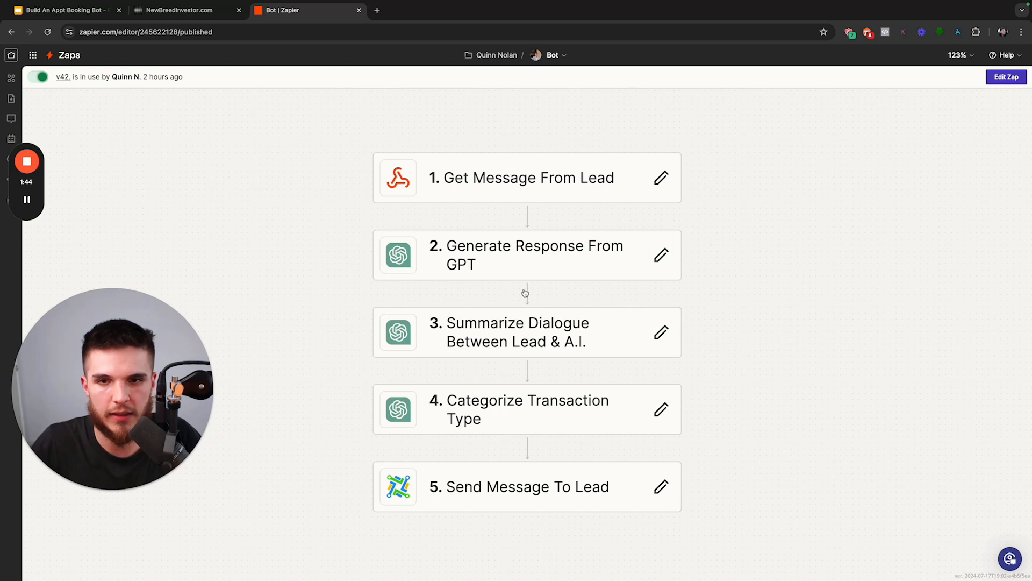
click(476, 197)
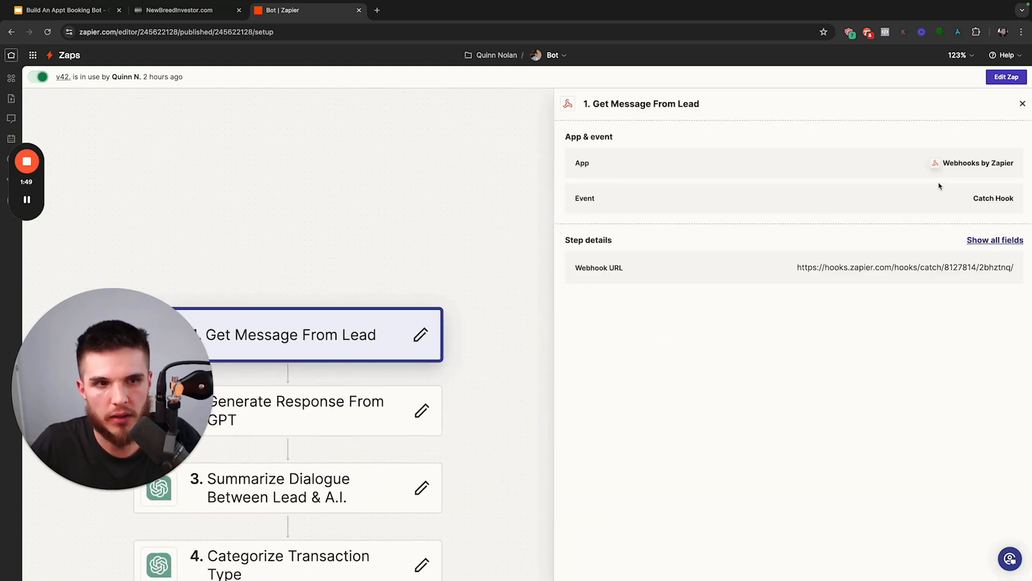
drag(942, 163, 1014, 164)
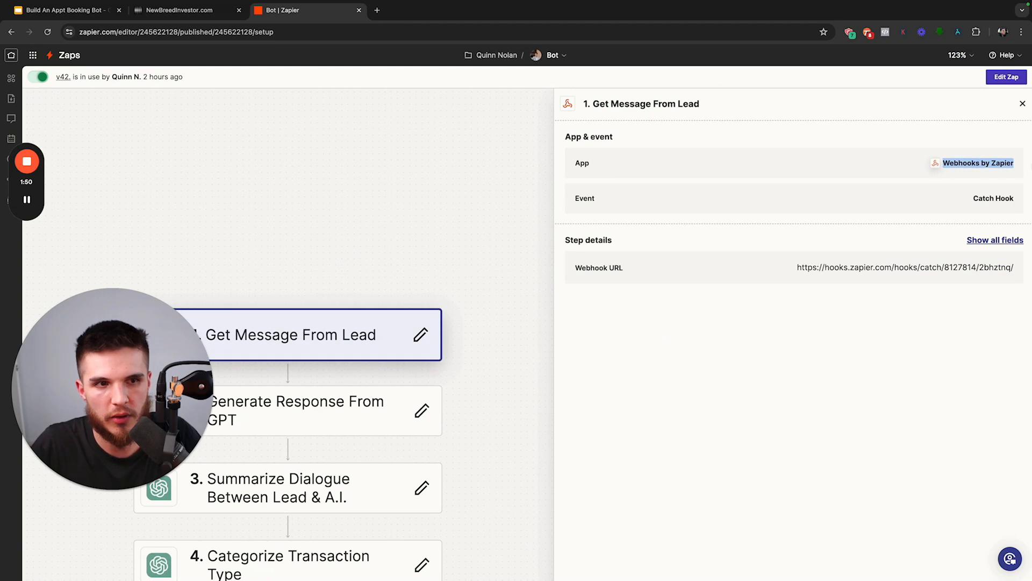
click(998, 80)
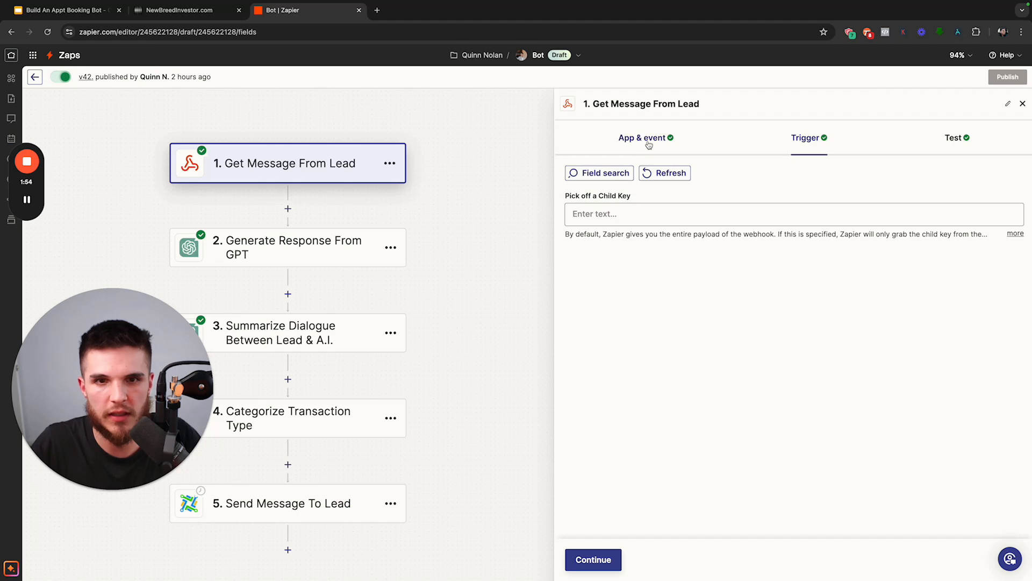
click(646, 141)
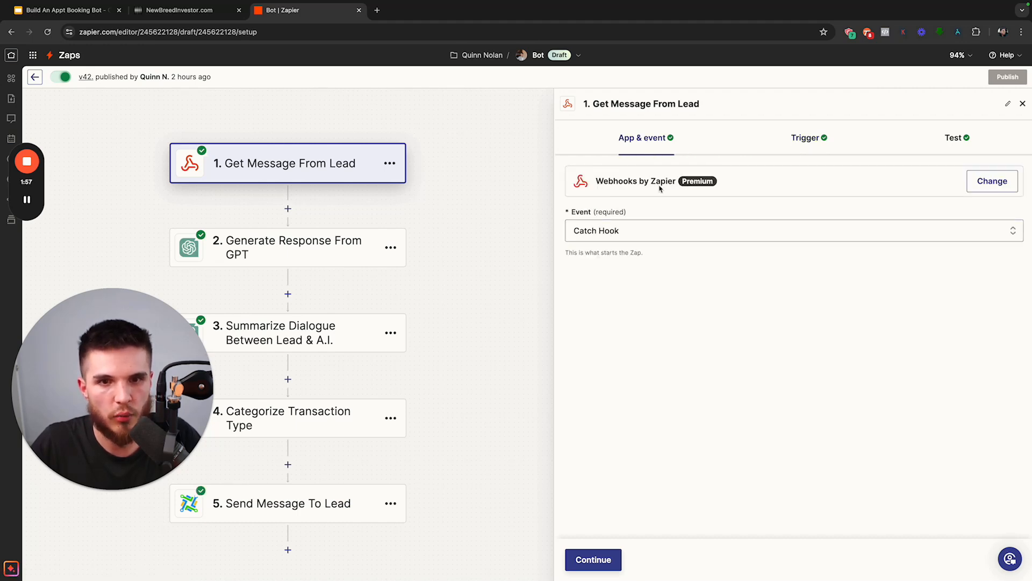
double_click(581, 212)
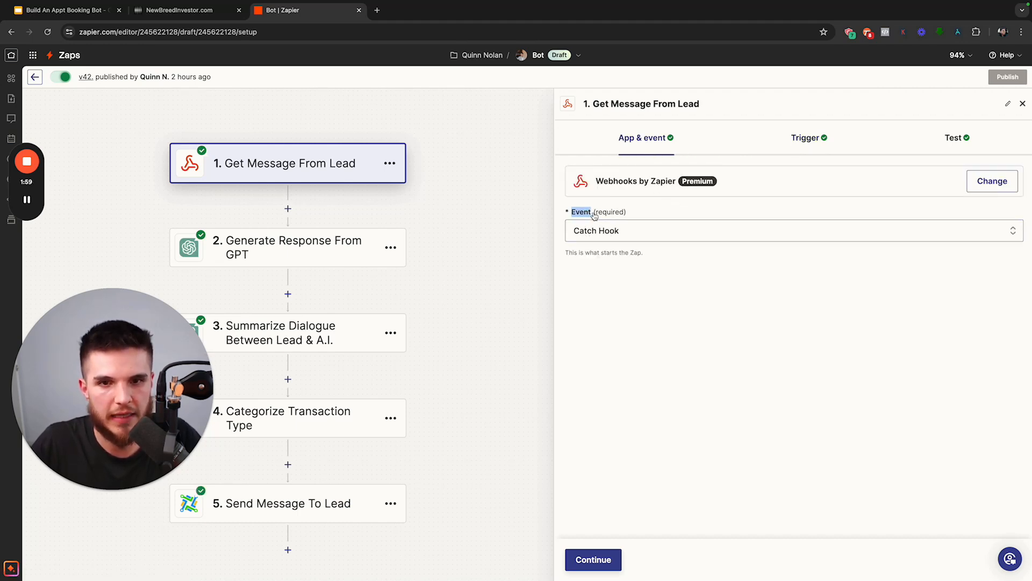
Copy the webhook URL from the test section of the Get Message From Lead trigger
click(950, 138)
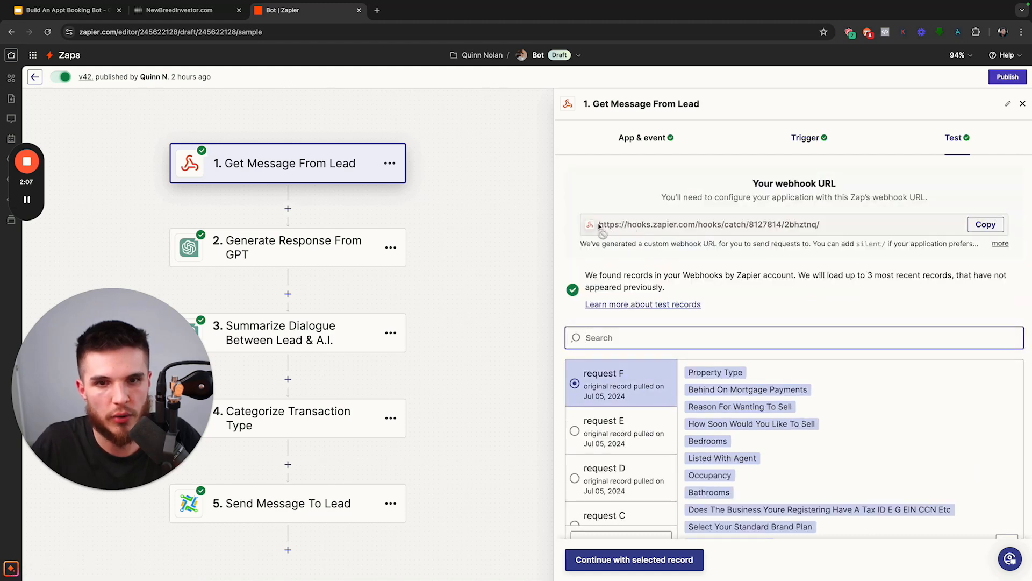
drag(598, 225, 852, 239)
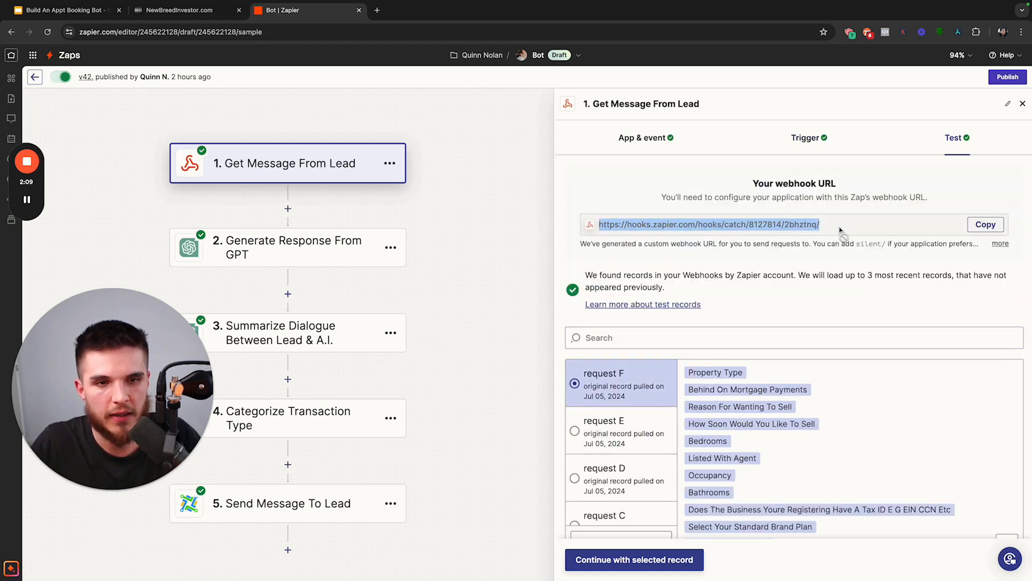
click(985, 225)
Switch to the CRM, leave the Lead Quality workflow, and open the published AI Booking Bot workflow from the recent workflows
click(202, 22)
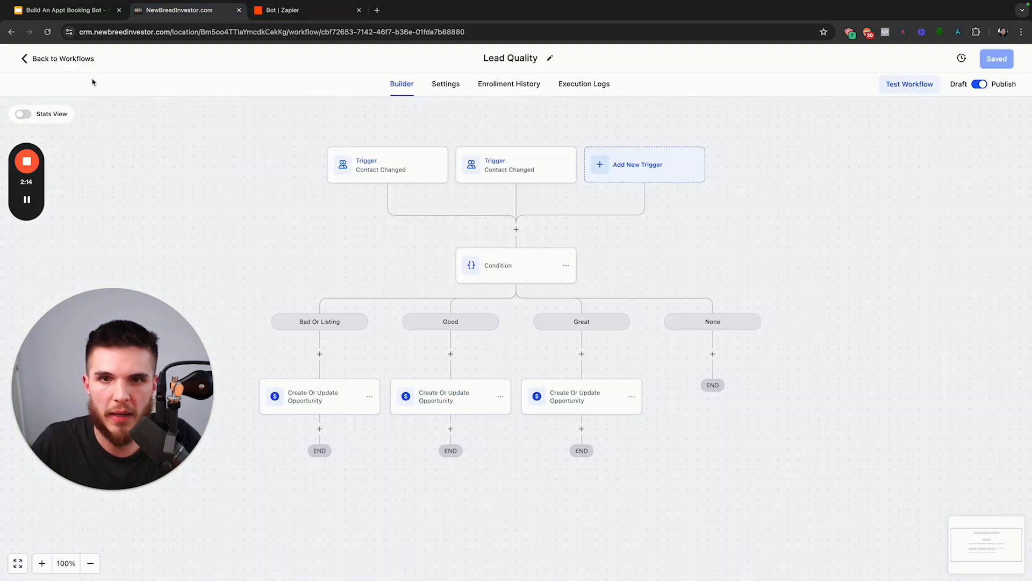
click(77, 60)
click(663, 203)
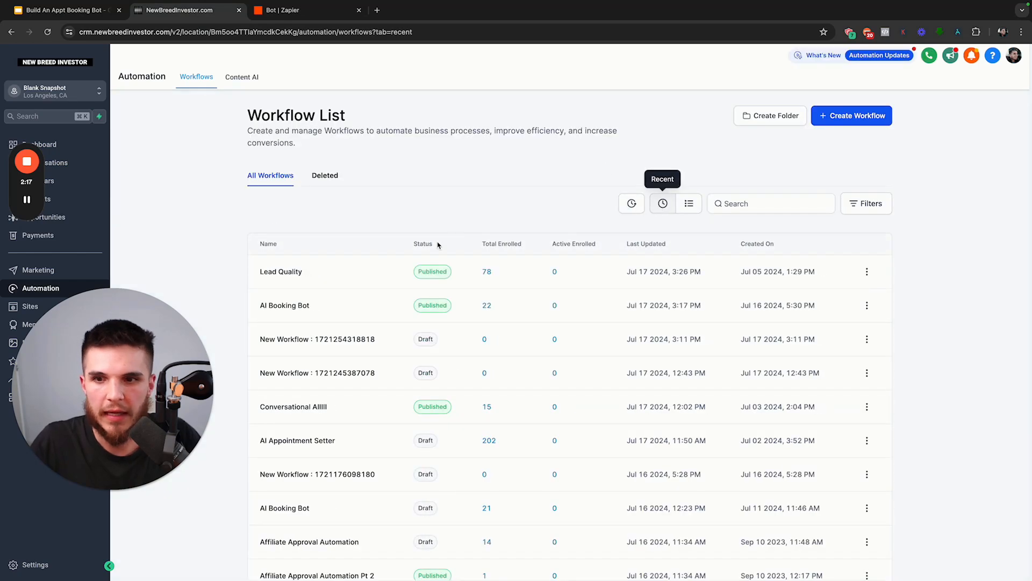
click(299, 306)
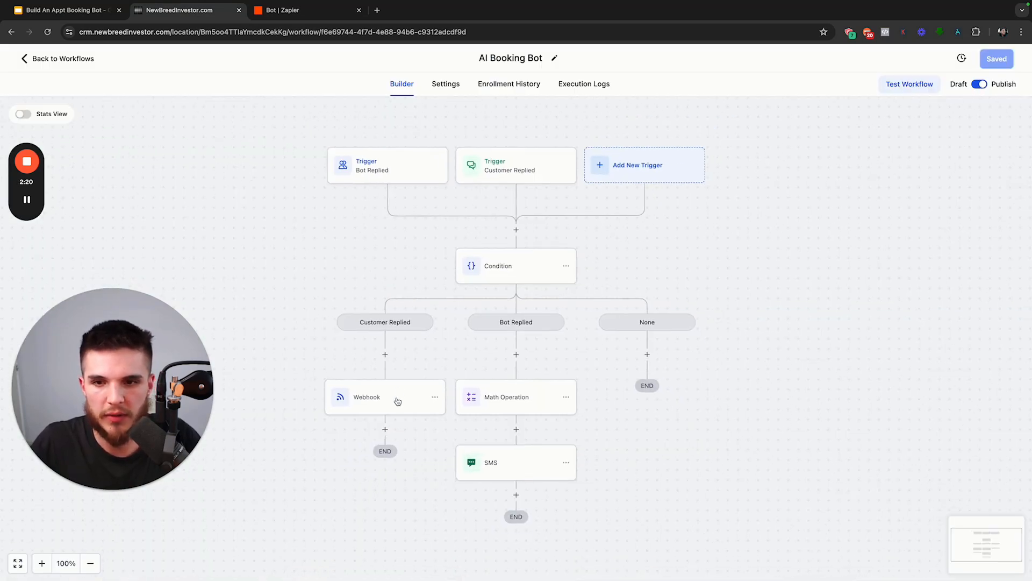
Put the copied Zapier webhook URL in the Customer Replied branch's Webhook action, and save the action and the workflow
click(398, 402)
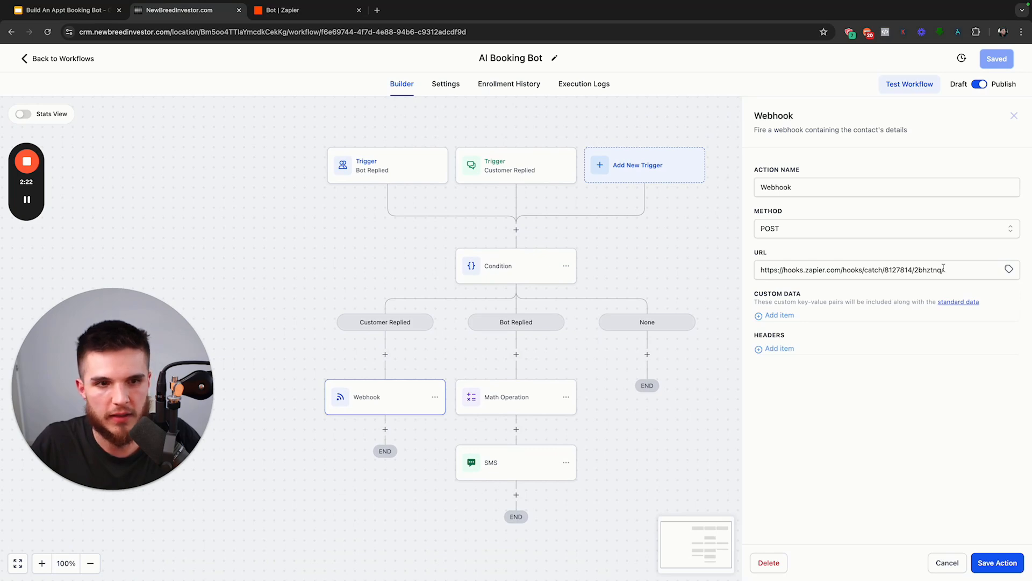
drag(944, 270, 762, 271)
click(903, 270)
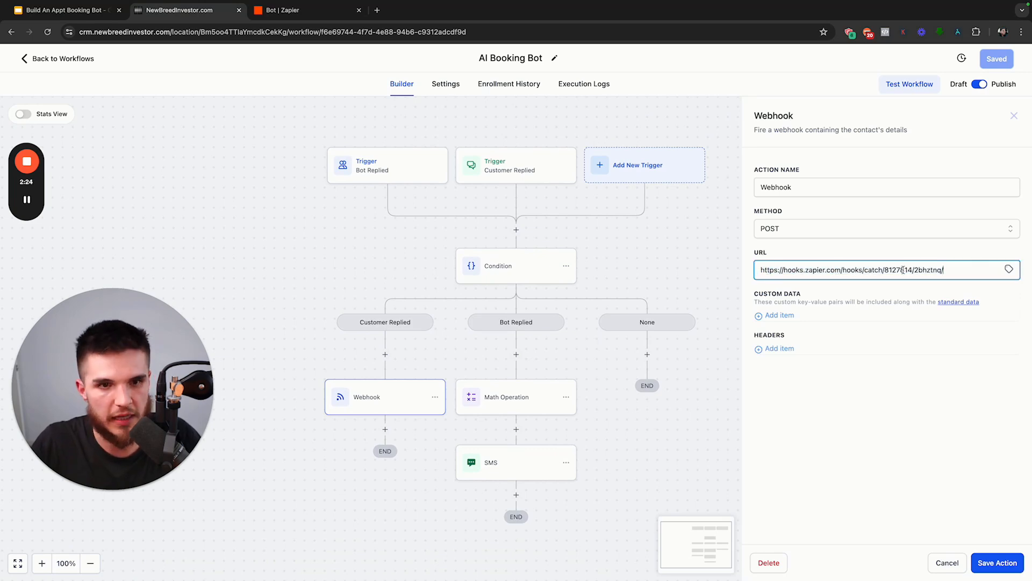
drag(945, 271, 761, 270)
click(994, 562)
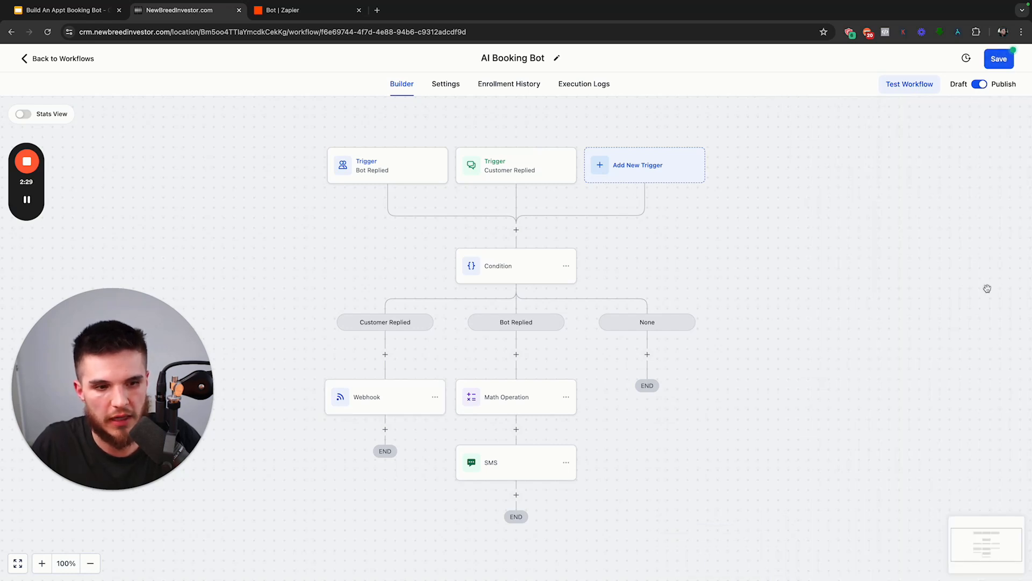
click(997, 59)
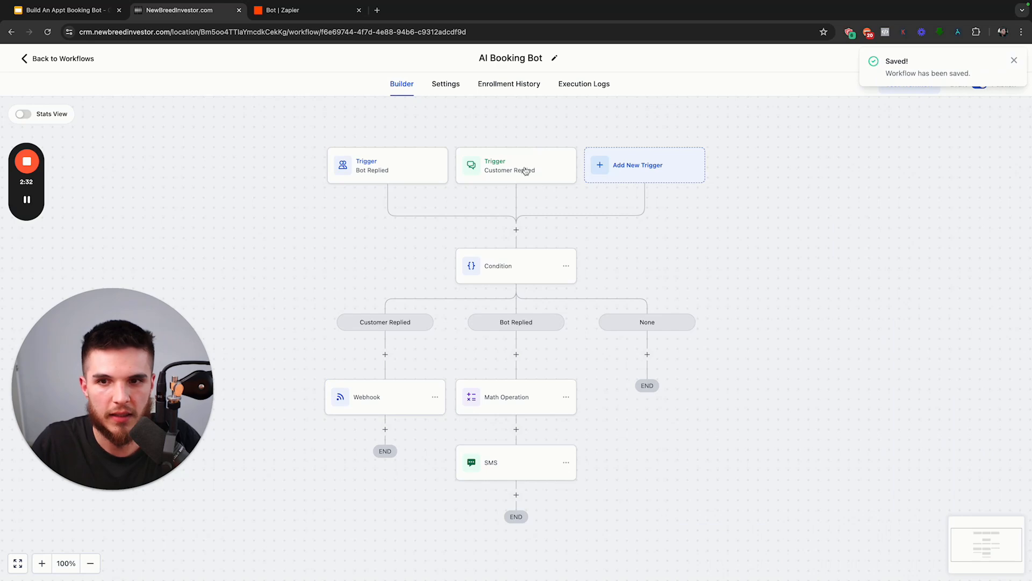
Switch to the Bot contact in the CRM and send it the SMS "Hello 12345"
click(323, 13)
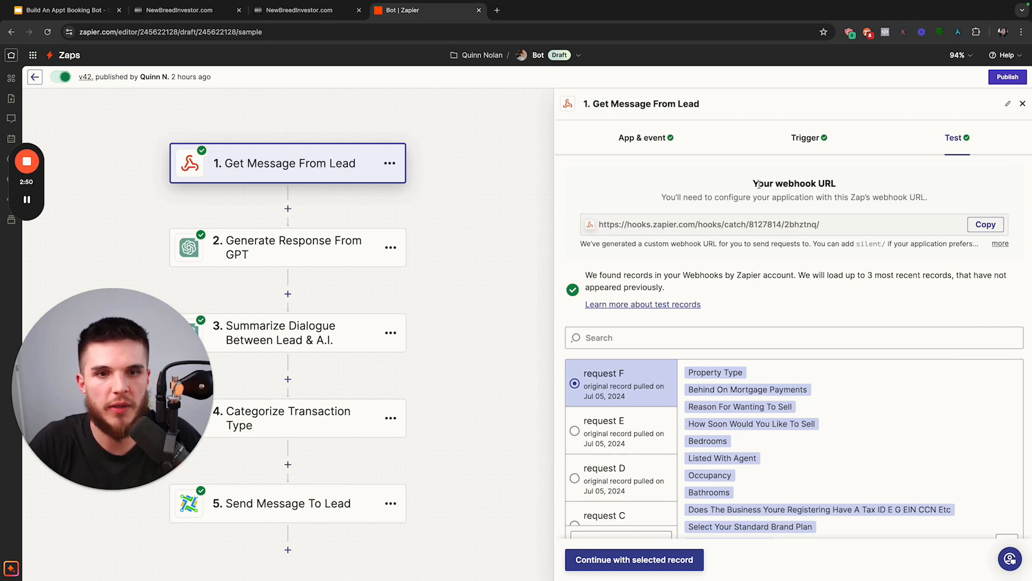
click(322, 12)
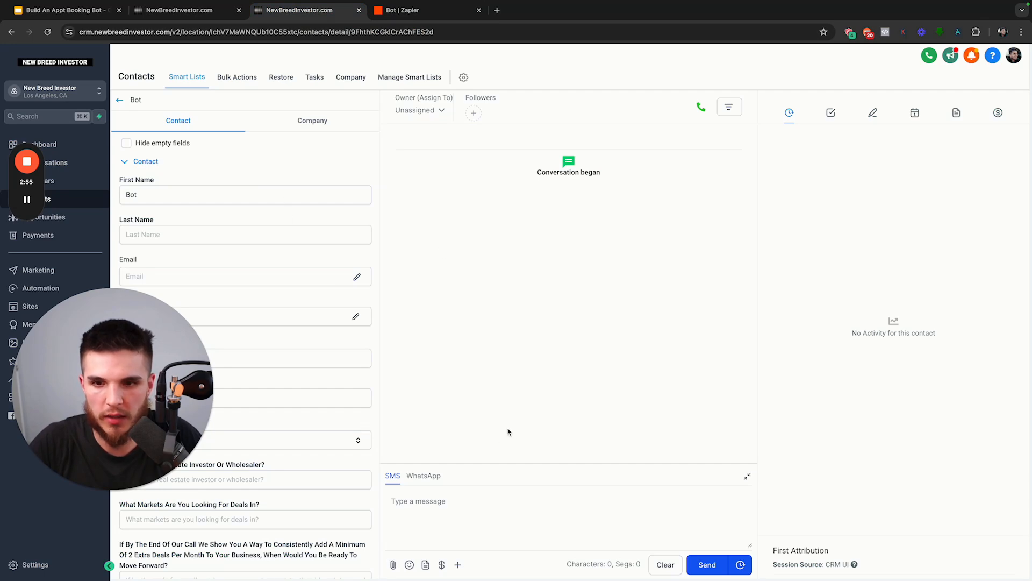
click(440, 502)
text(Hello)
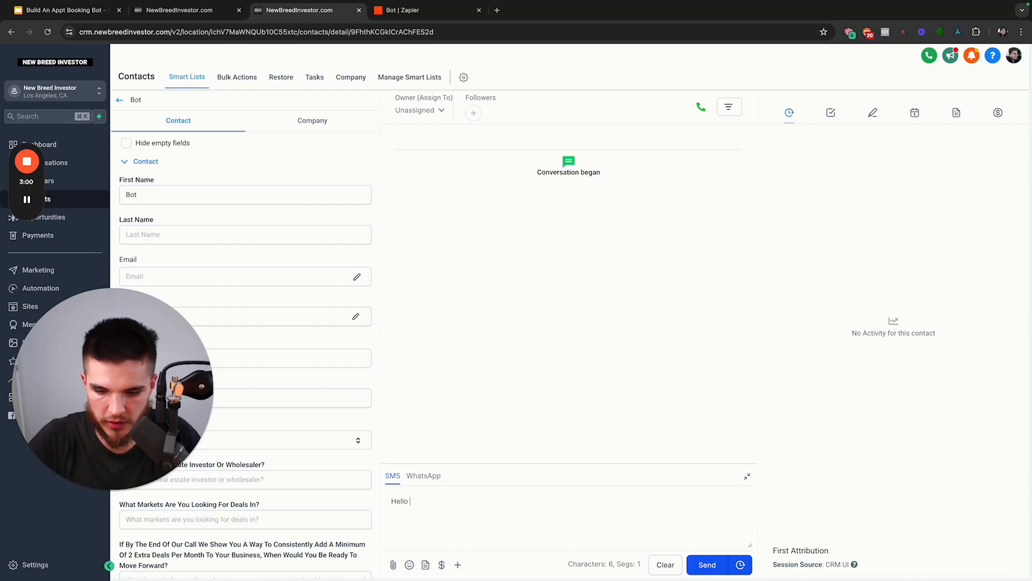
text( 12345)
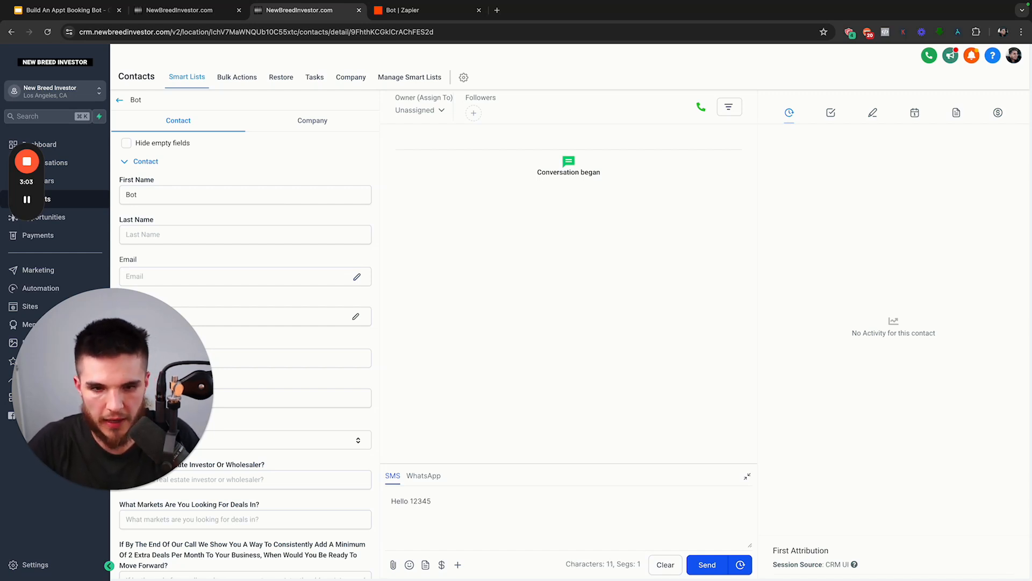
click(699, 565)
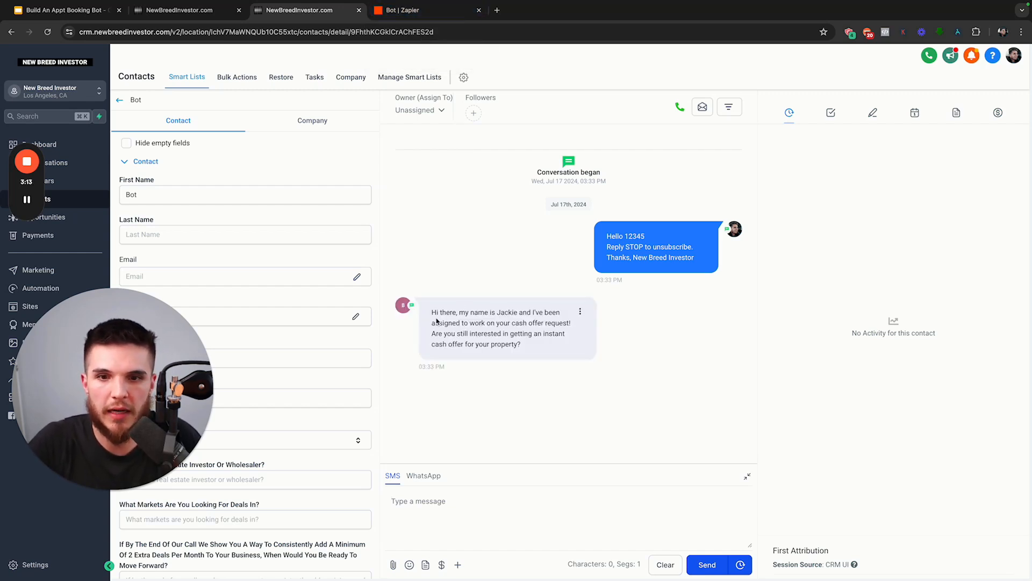
Read the reply in the Bot contact's conversation and return to the webhook trigger's test in Zapier
drag(431, 312, 521, 336)
click(522, 336)
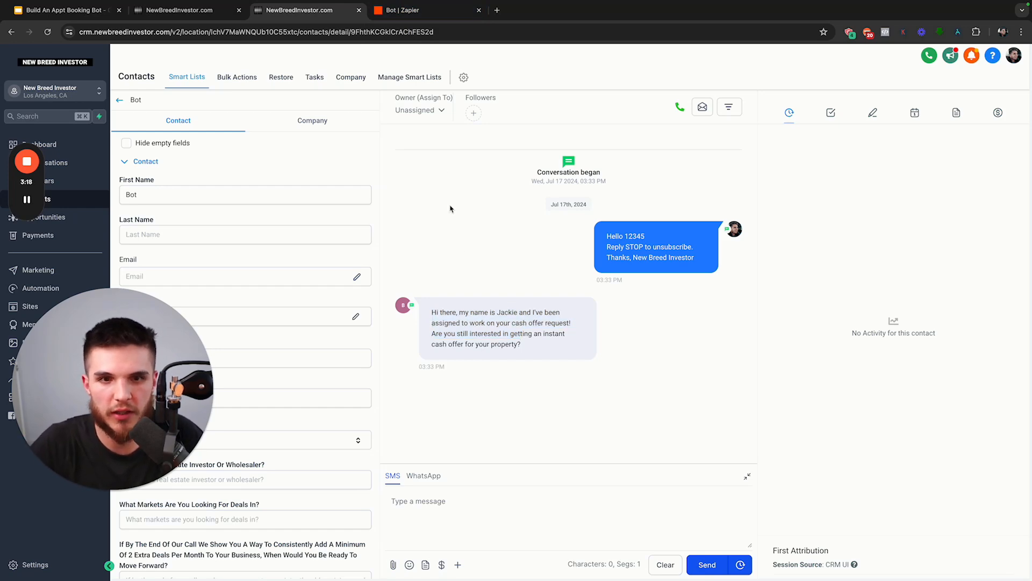
click(409, 10)
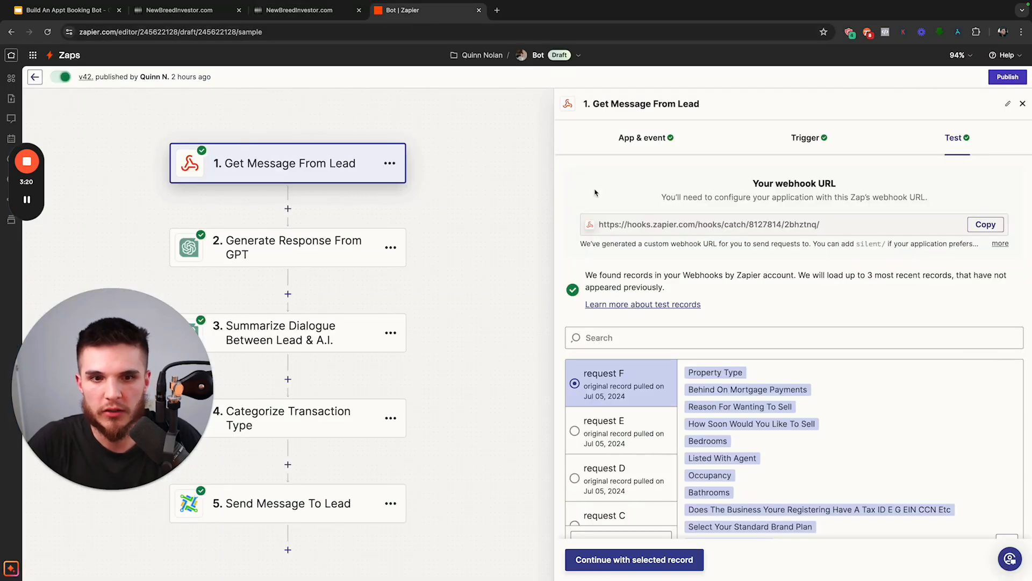
Check the Bot contact's conversation in the CRM, return to Zapier, and load new test records for the webhook trigger
scroll(717, 293, down, 1)
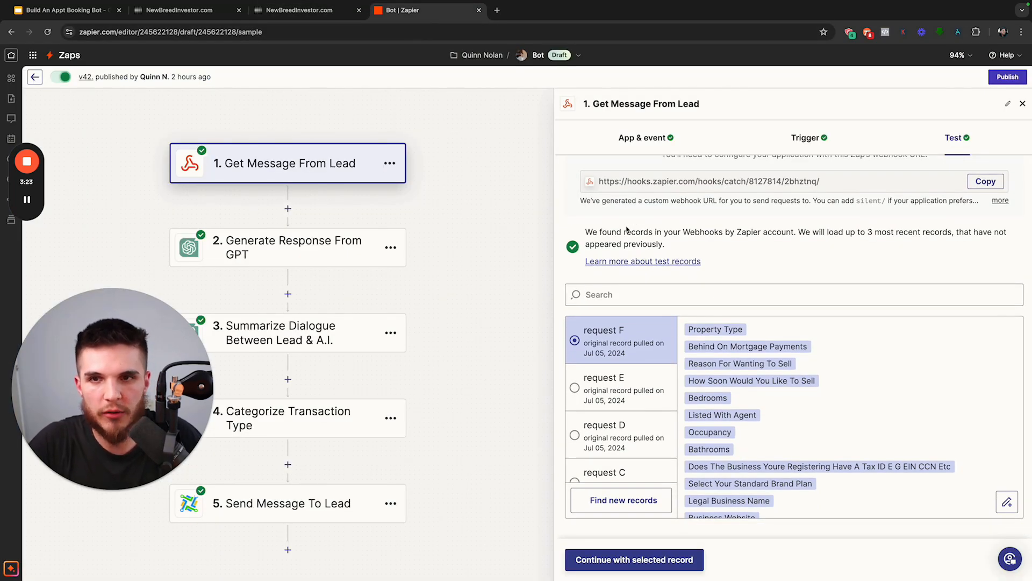
click(299, 10)
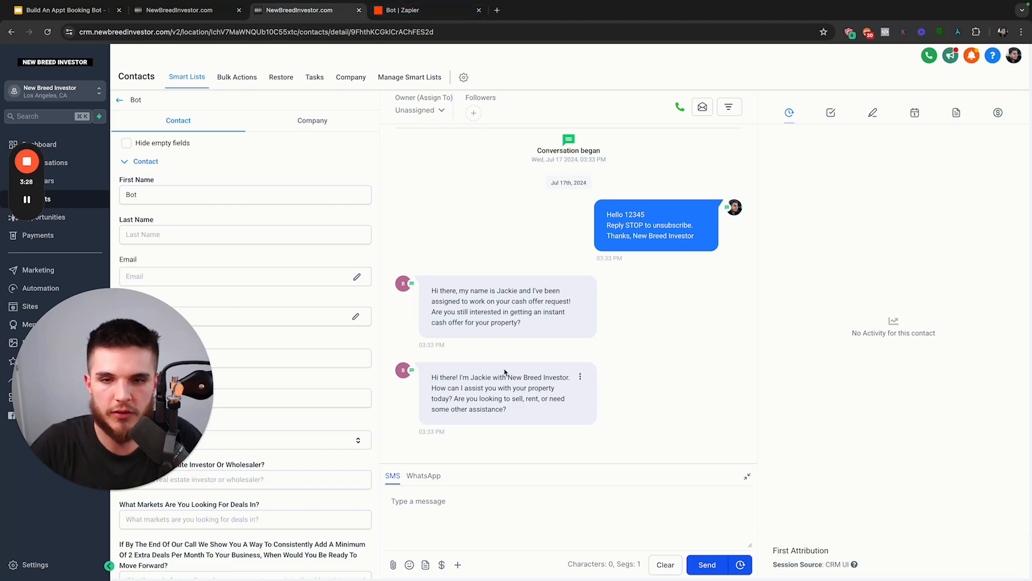
click(422, 9)
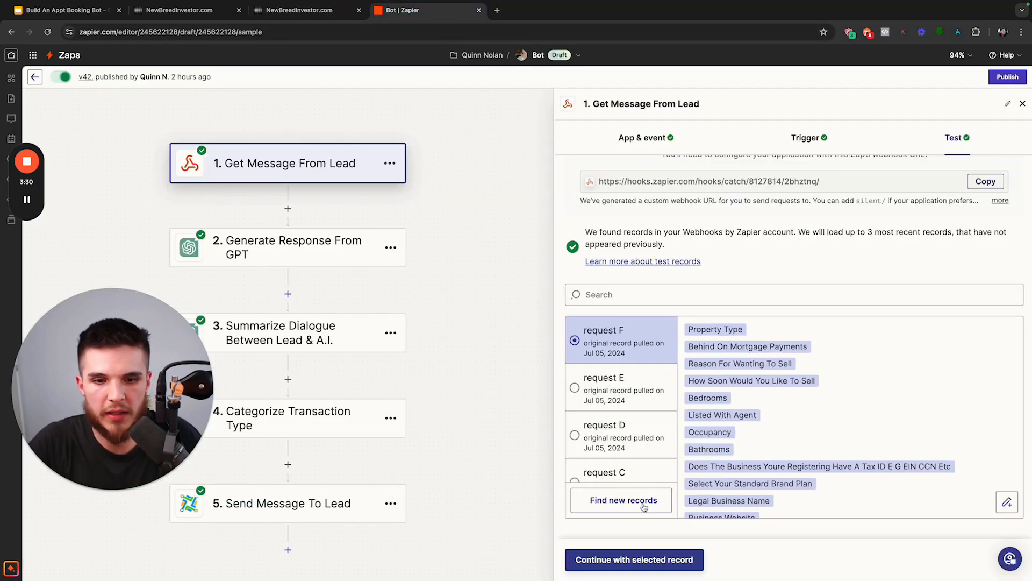
click(619, 502)
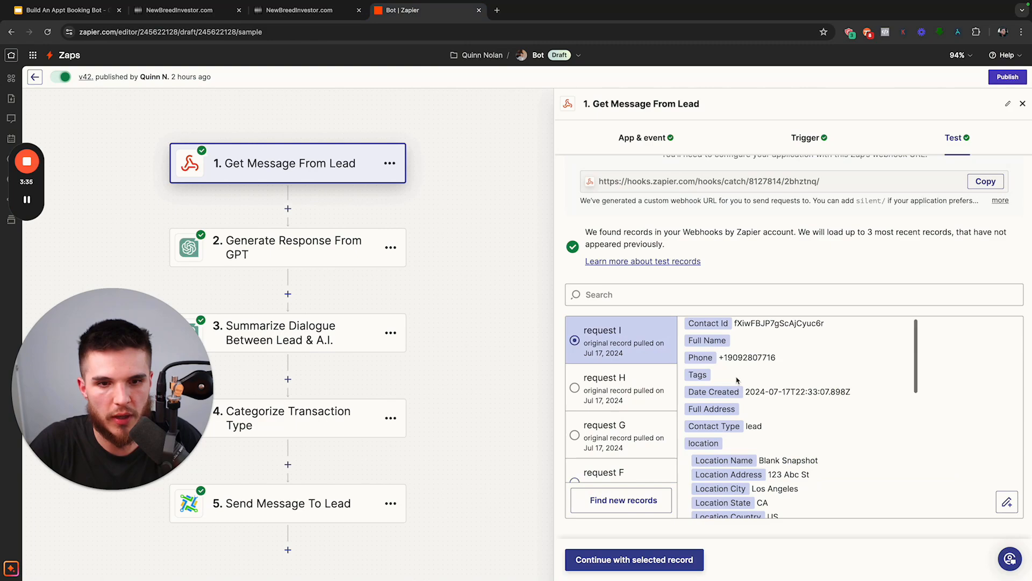
Check the message body in the request I record and continue to the ChatGPT step with that record
scroll(756, 398, down, 5)
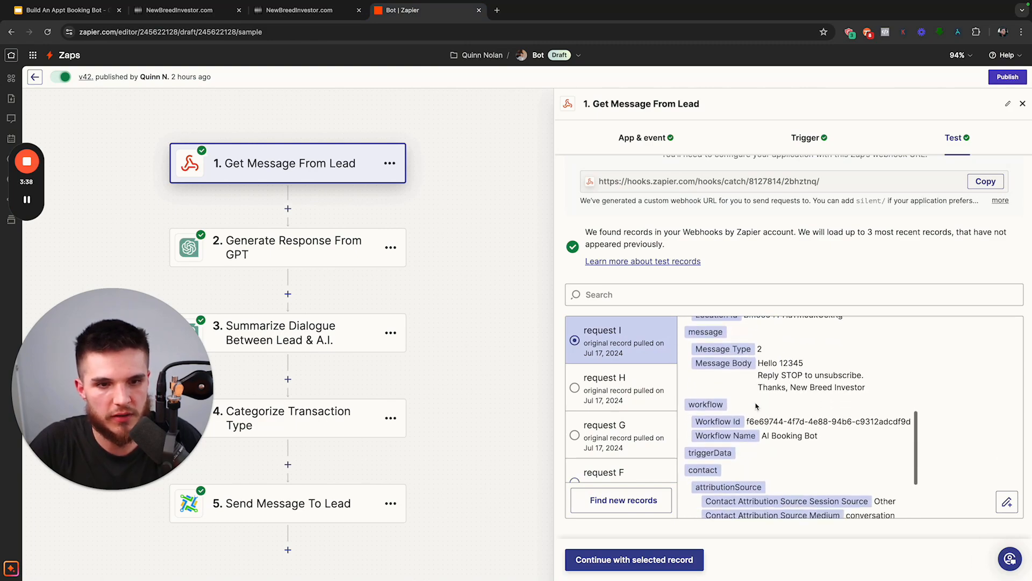
drag(759, 363, 868, 389)
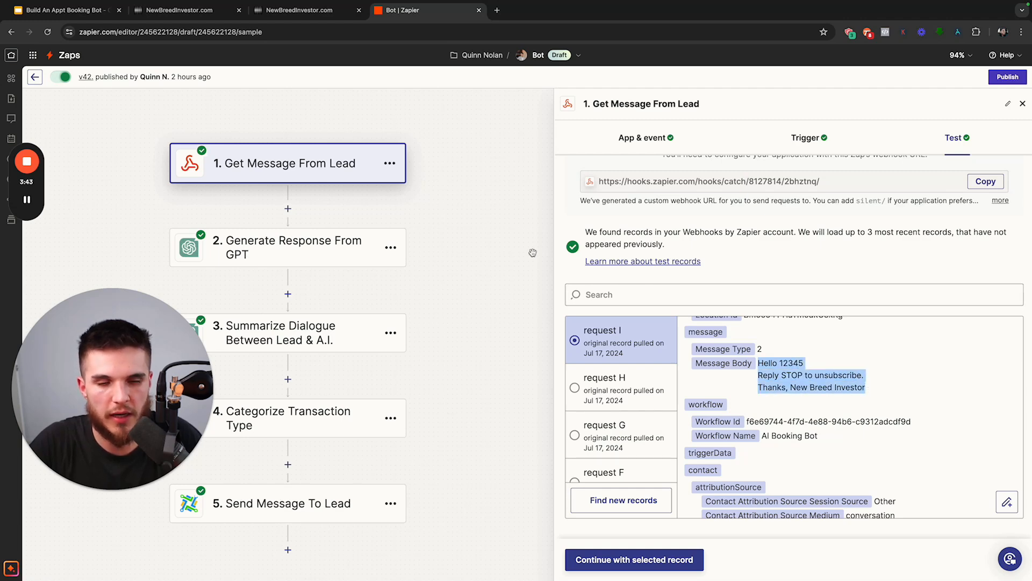
drag(758, 363, 860, 386)
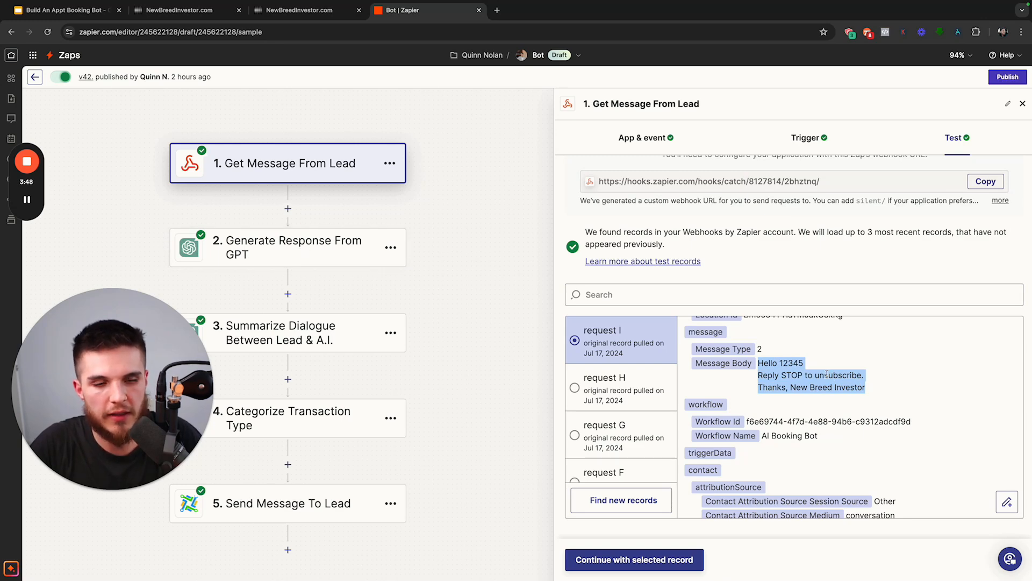
click(633, 560)
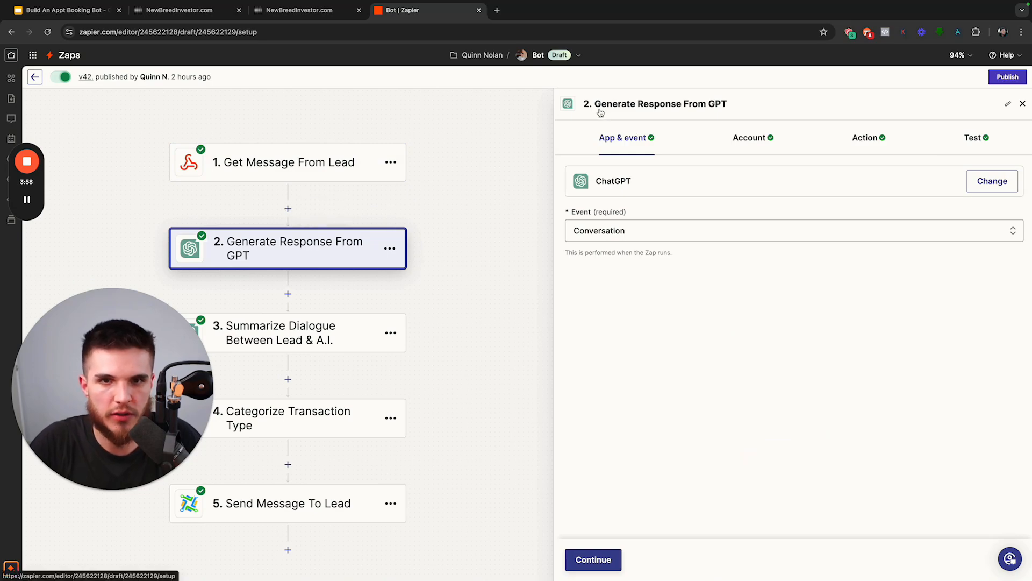
Review the name and the event setting of the Generate Response From GPT step
drag(594, 104, 729, 105)
click(764, 89)
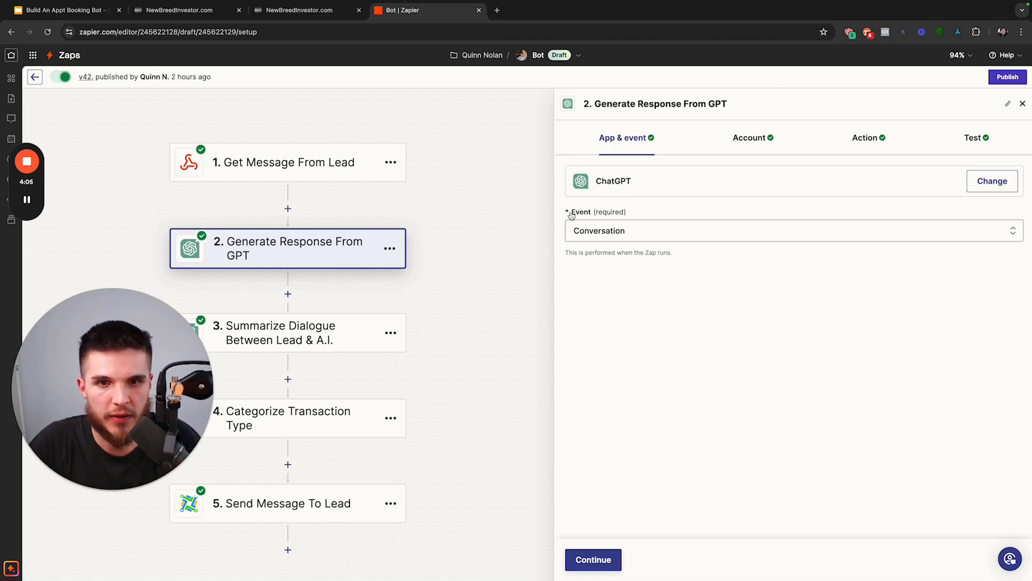
drag(570, 214, 612, 221)
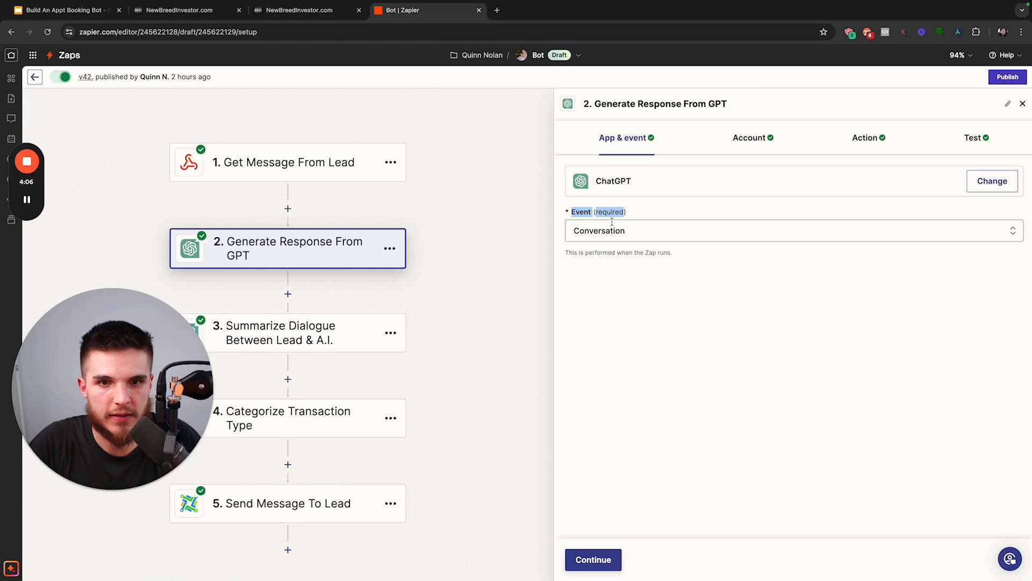
click(668, 272)
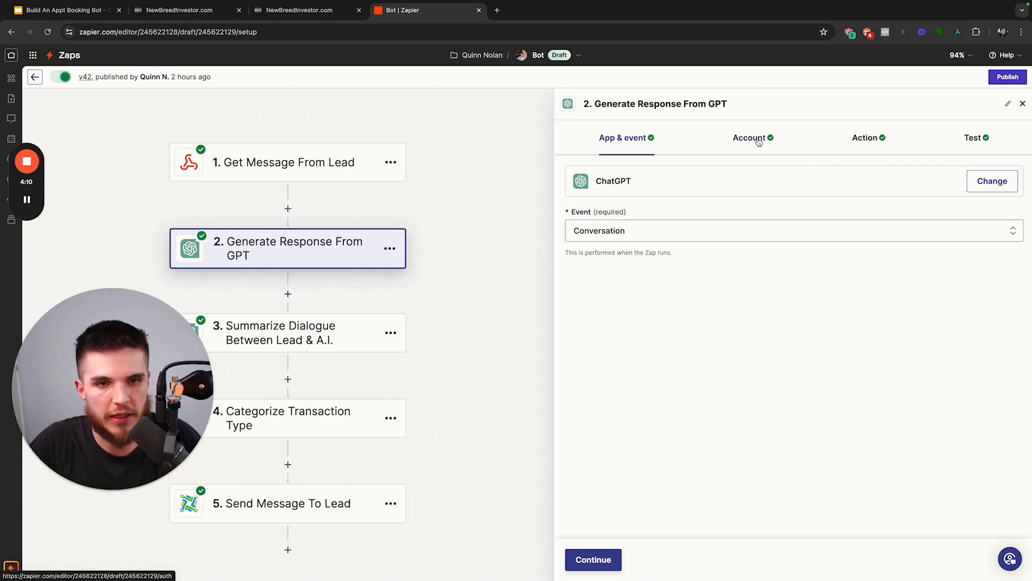
Open the GPT step's action settings and search the User Message field's available data for "message", leaving the field as it is
click(867, 140)
scroll(821, 194, down, 2)
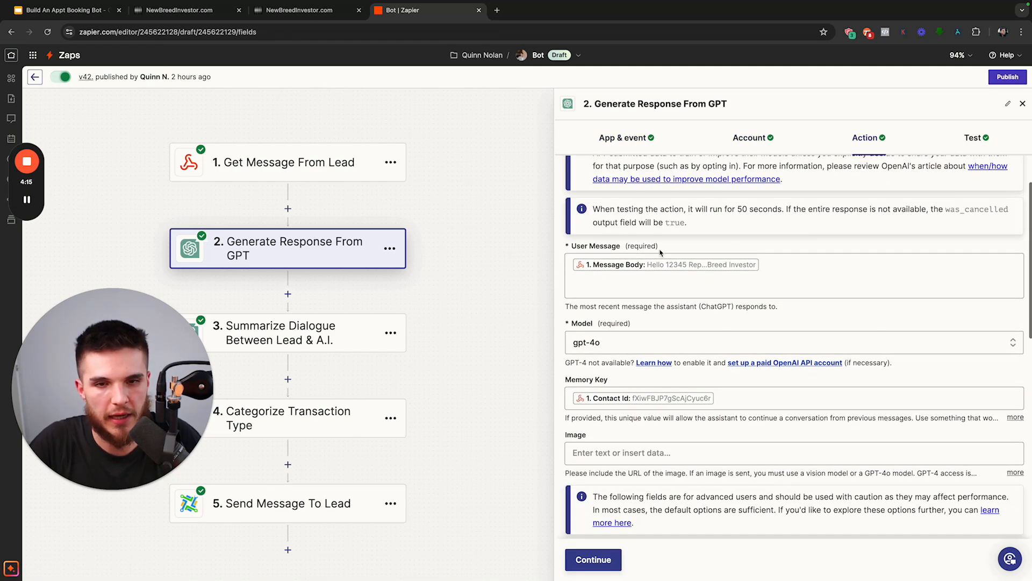
drag(575, 248, 692, 249)
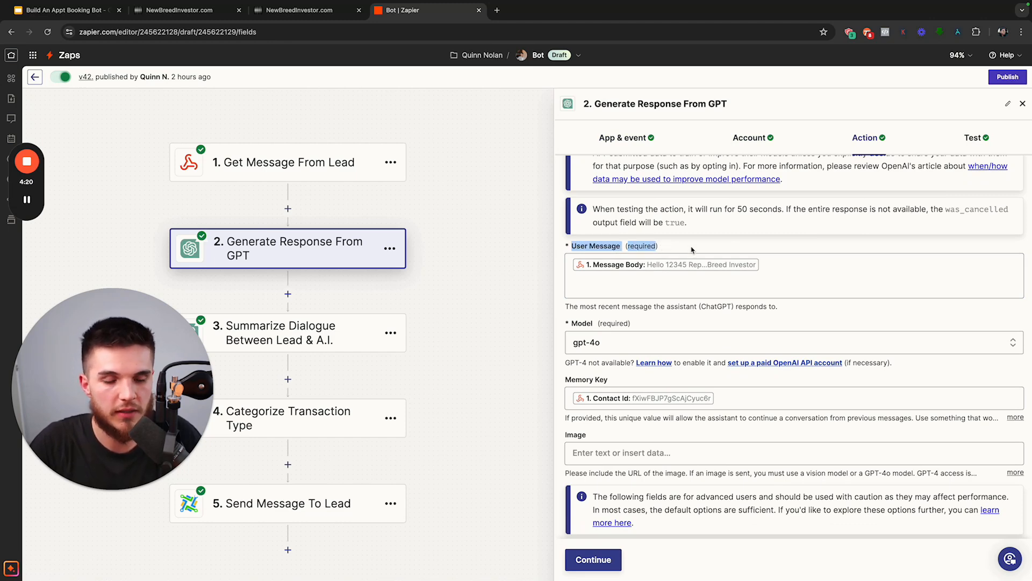
click(628, 285)
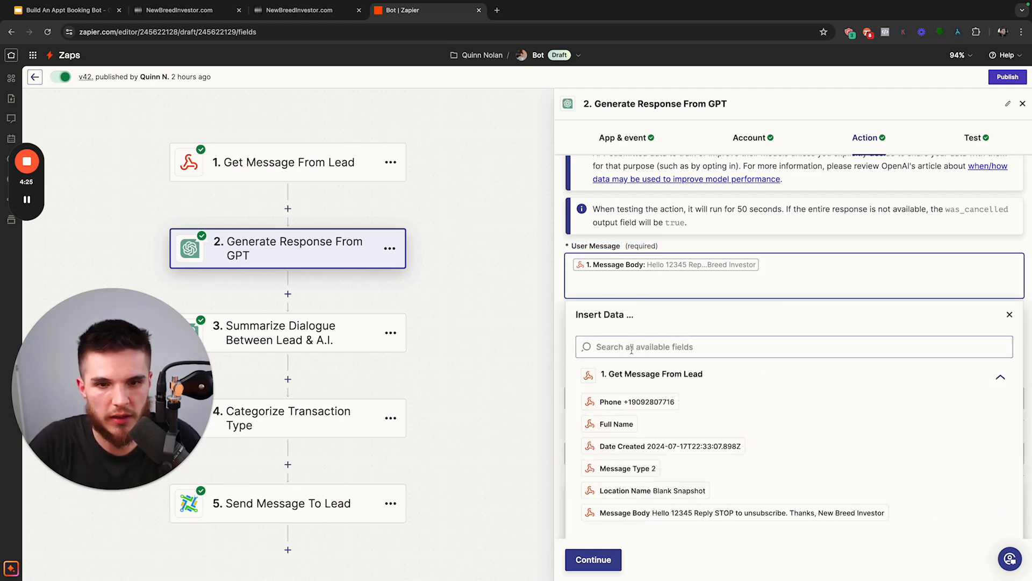
click(632, 348)
text(message)
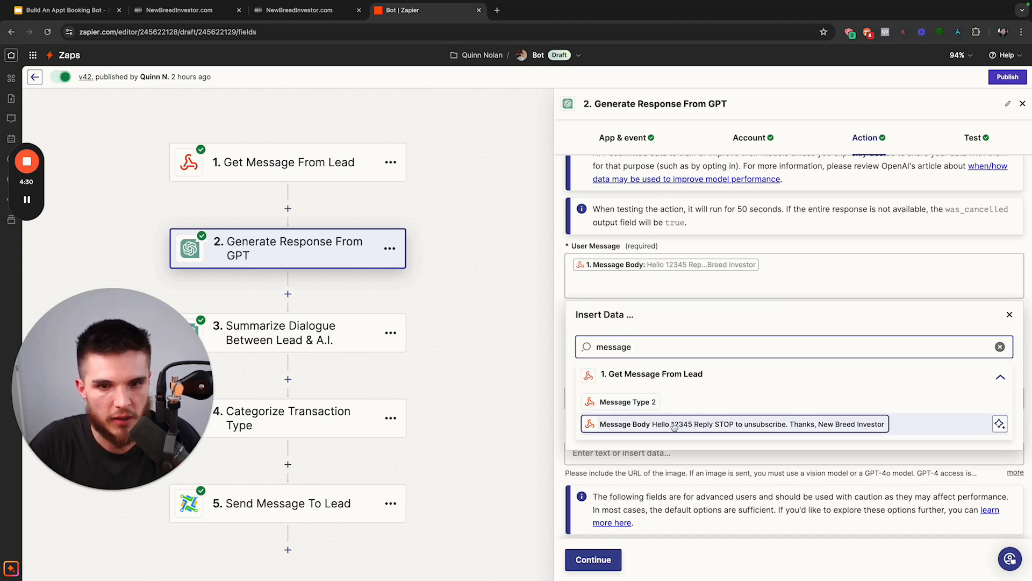
click(758, 248)
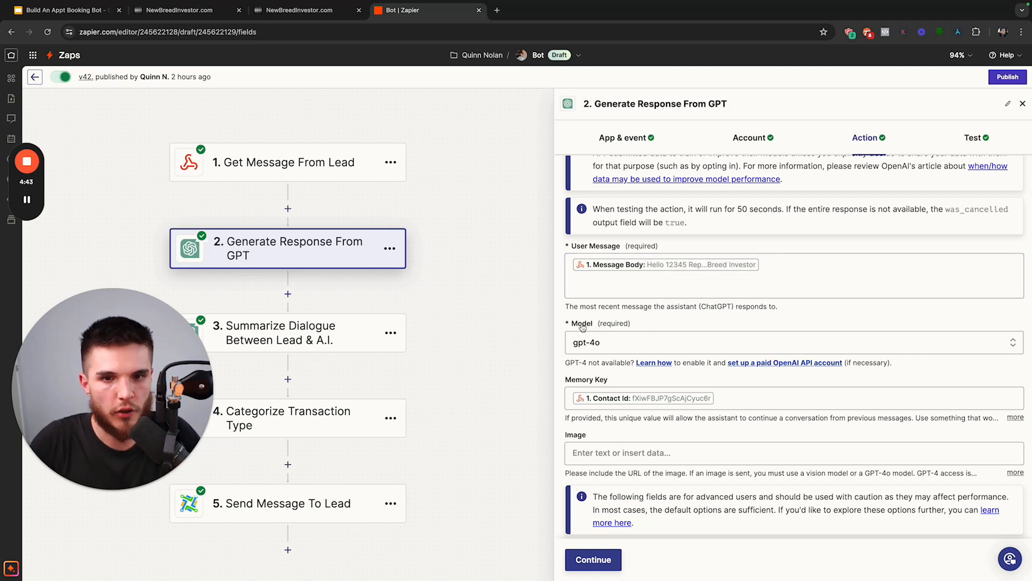
Look through the available GPT models for the Model field and close the list without choosing another model
click(606, 342)
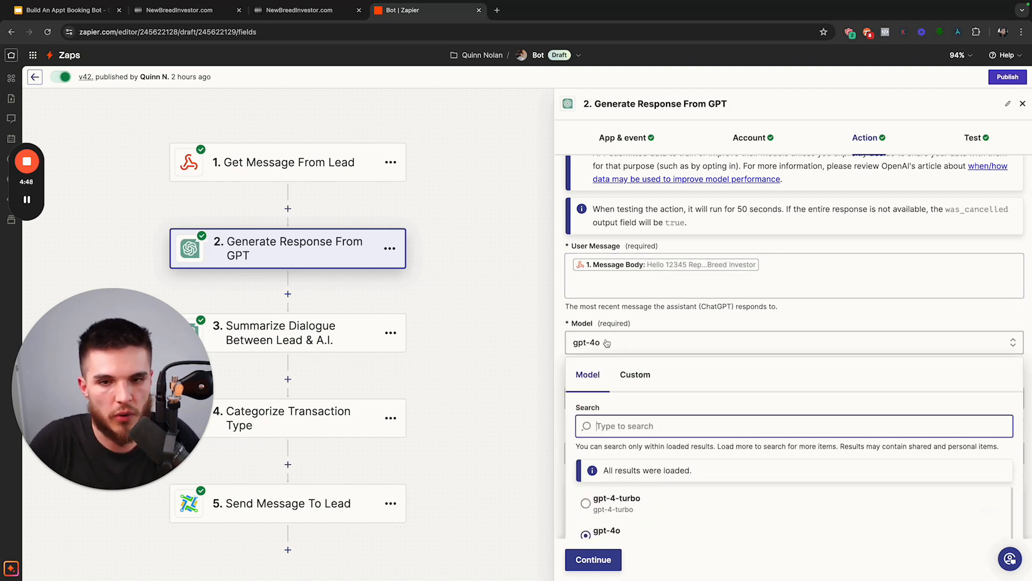
scroll(645, 376, down, 5)
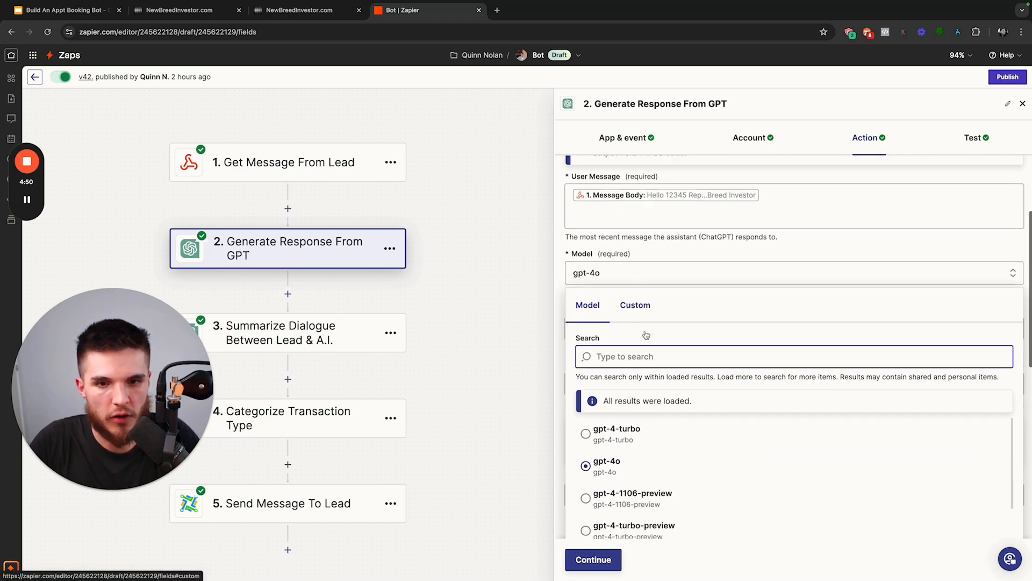
scroll(650, 395, down, 3)
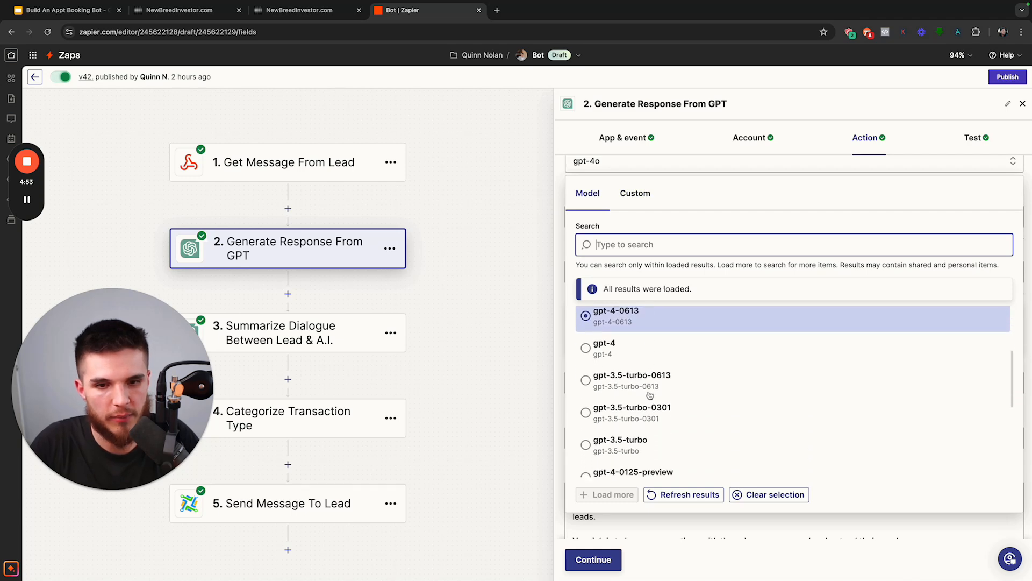
click(607, 411)
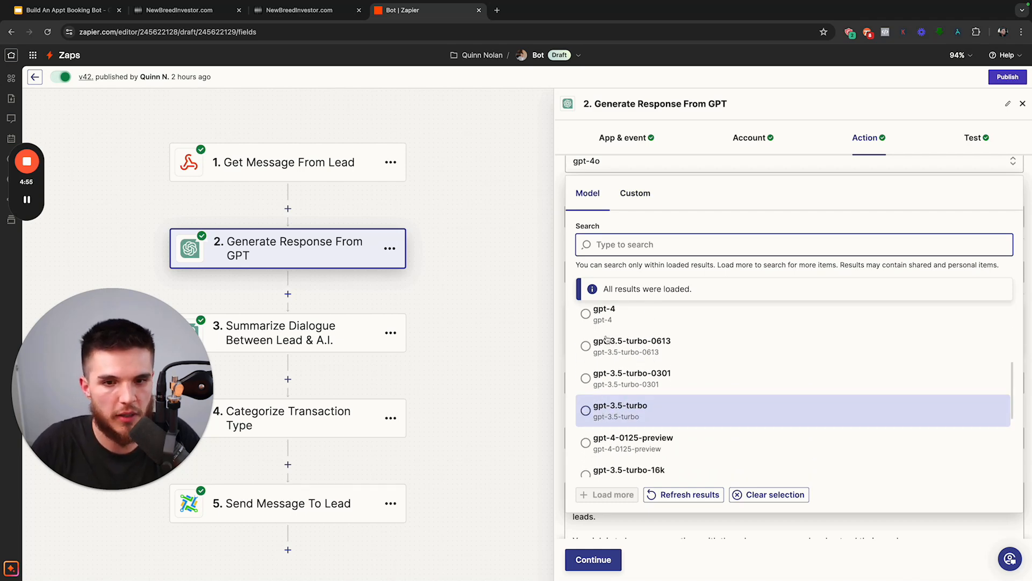
scroll(634, 411, down, 1)
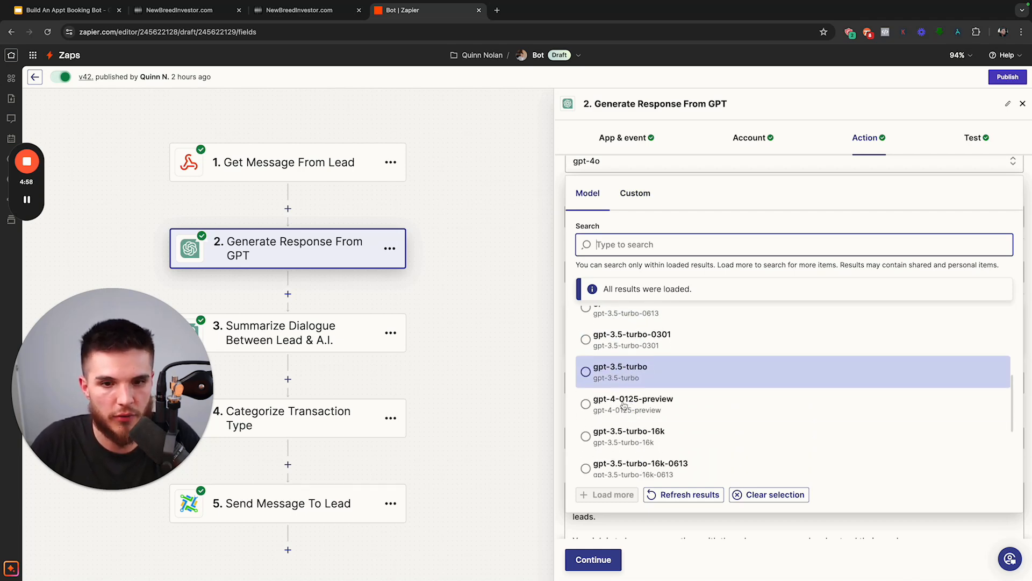
click(666, 339)
scroll(665, 238, up, 2)
click(659, 250)
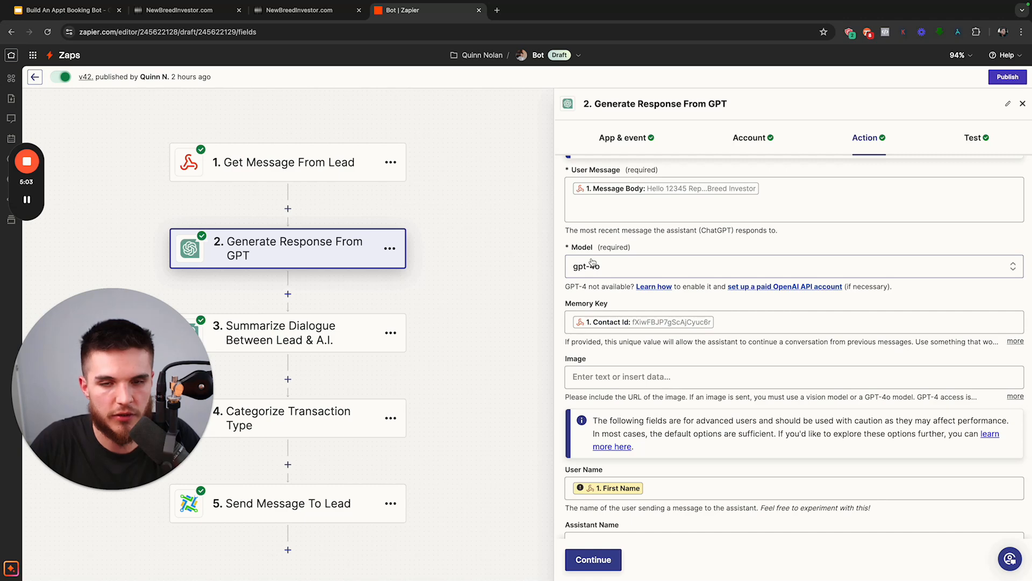
Search the Memory Key field's available data for "contact"
drag(564, 306, 615, 308)
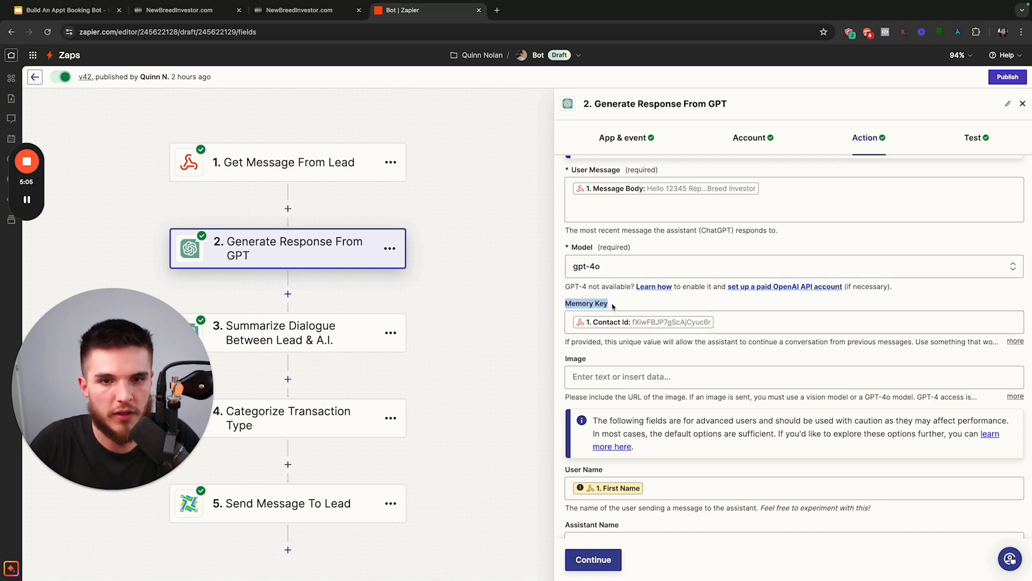
click(733, 321)
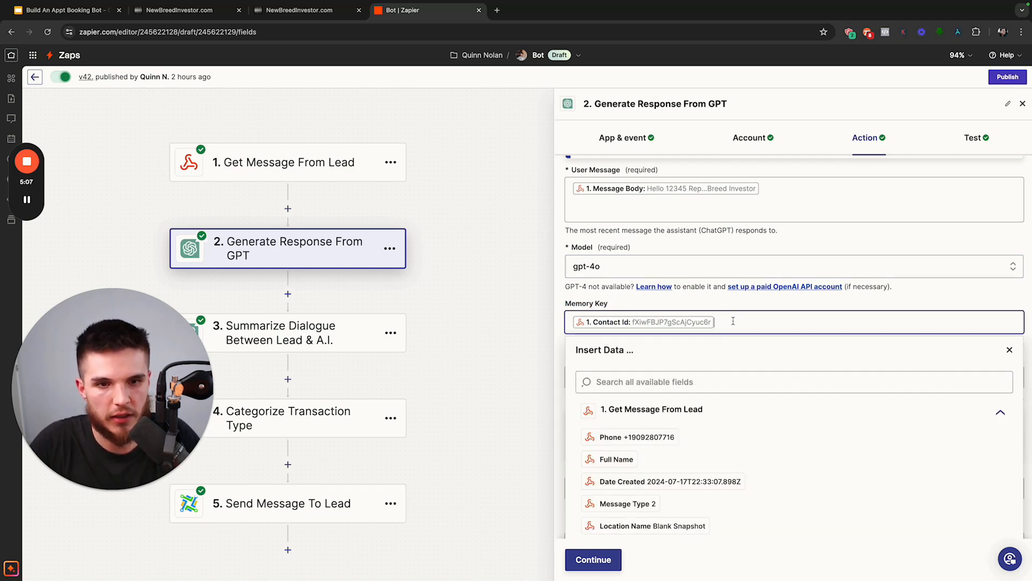
click(665, 381)
text(contact)
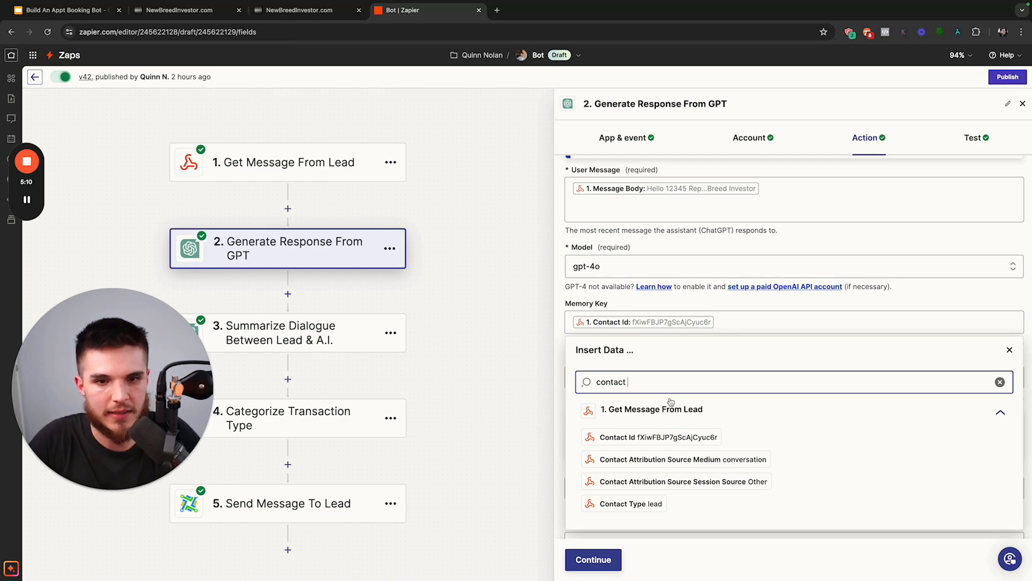
Search the available data for "contact" in the GPT step's Memory Key field, leaving the Contact Id mapping as is
click(742, 310)
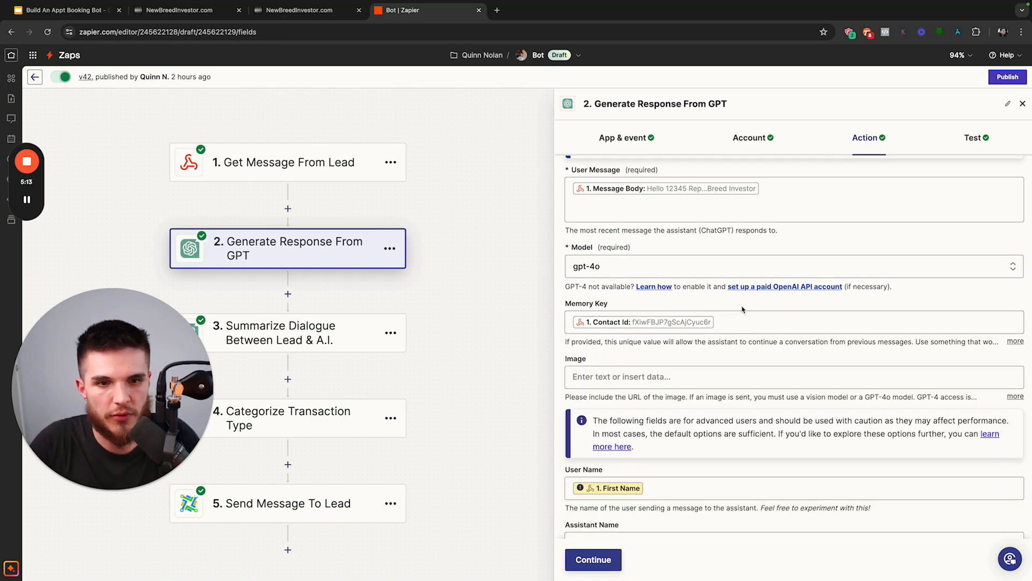
scroll(743, 309, down, 1)
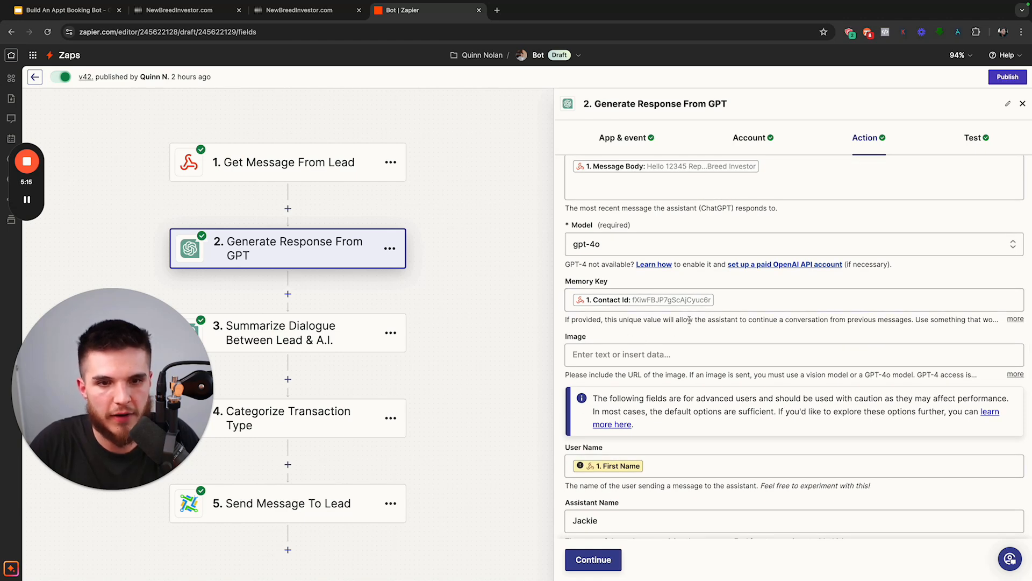
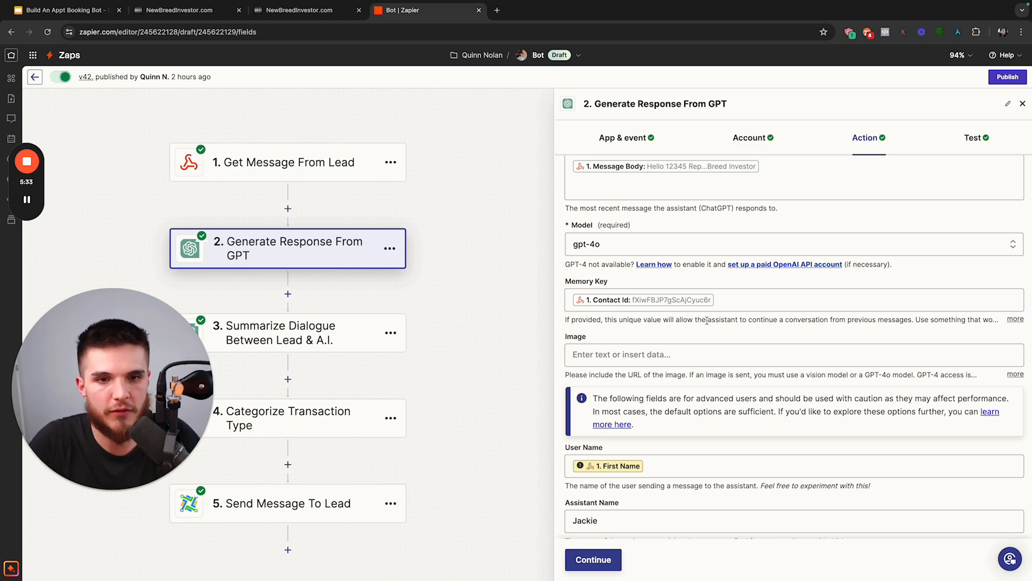
click(722, 304)
text(contact)
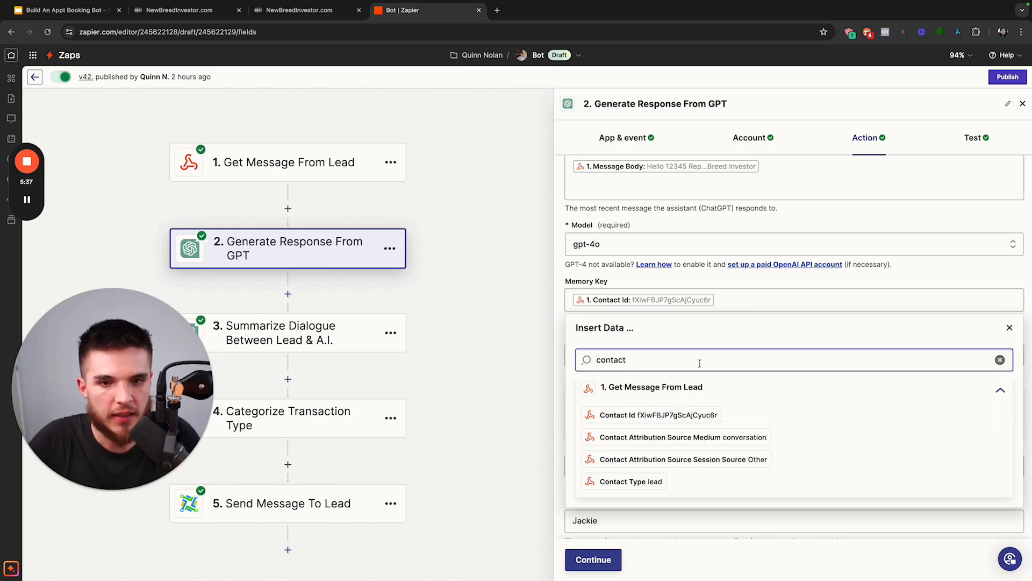
click(735, 284)
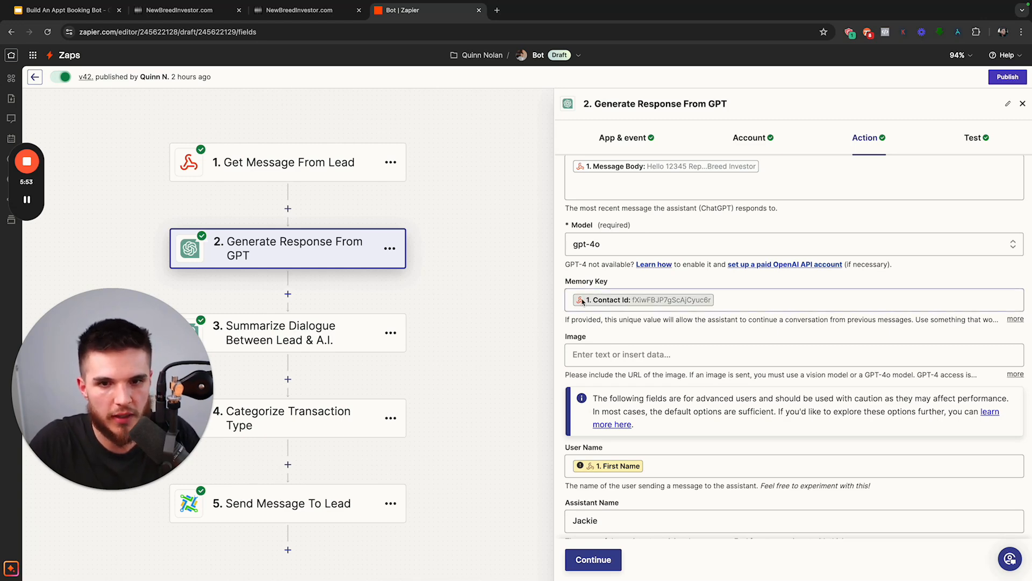
Search the available data for "first name" in the GPT step's User Name field
scroll(618, 280, down, 3)
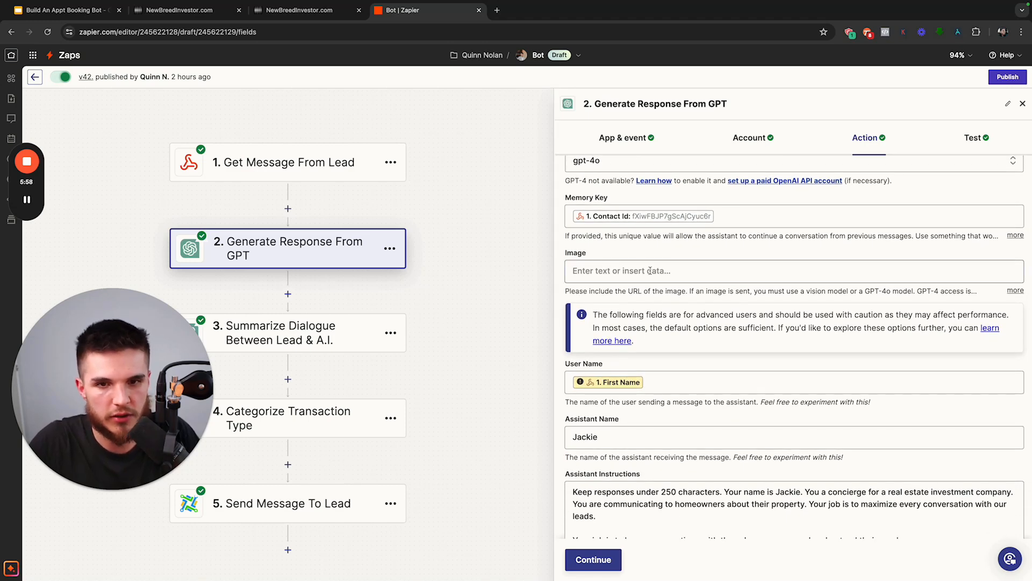
scroll(649, 271, down, 3)
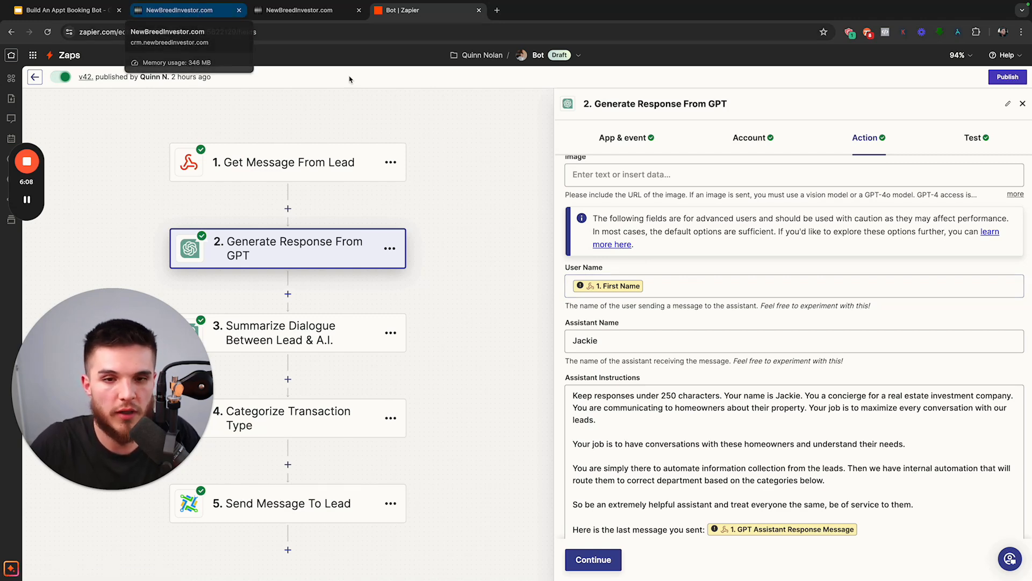
click(664, 286)
text(fi)
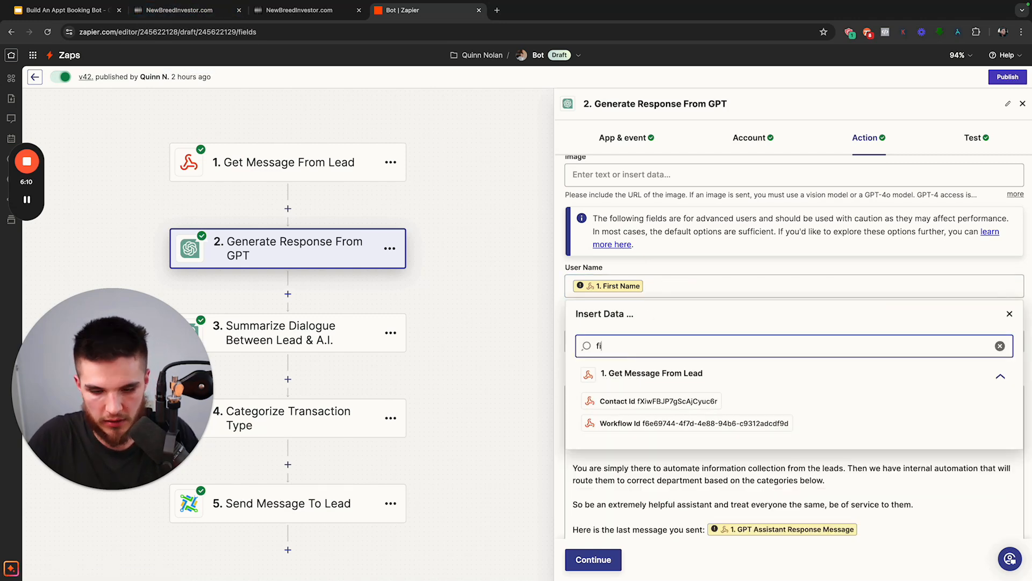
text(rst name)
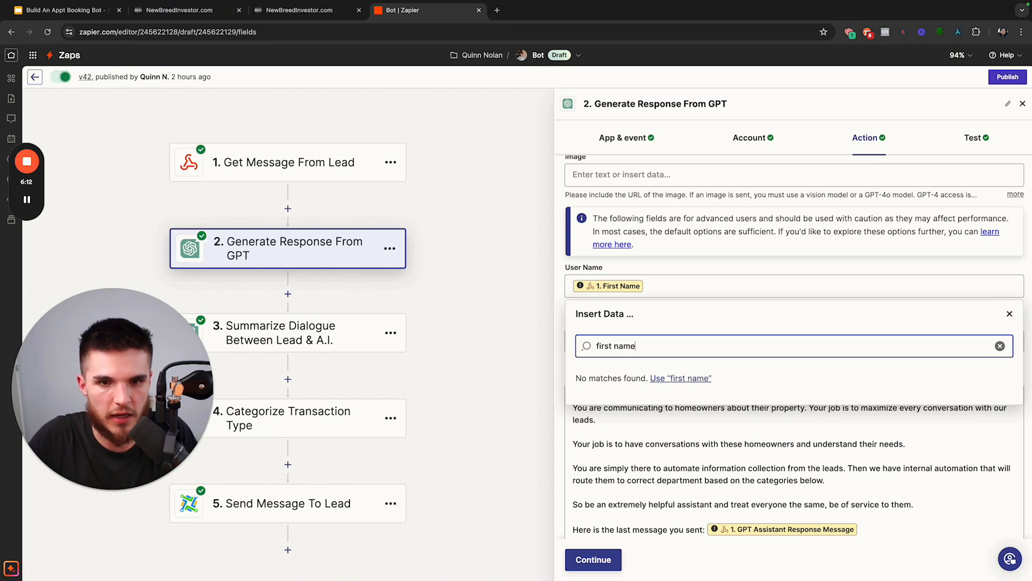
click(634, 275)
Switch to the Blank Snapshot CRM, reload the contacts, open the lead's record and save its first name as "Testing 12345"
click(204, 11)
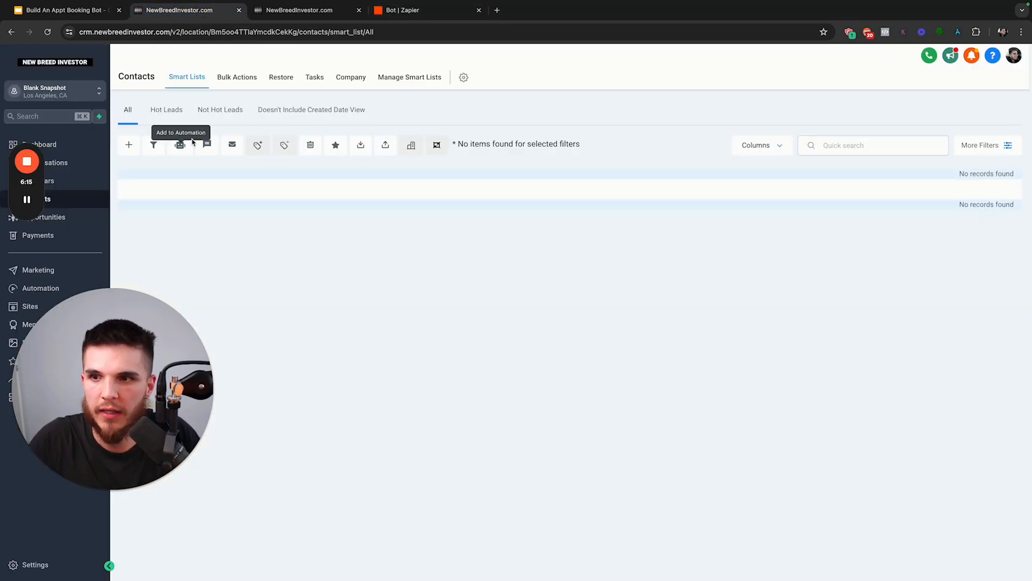
click(48, 32)
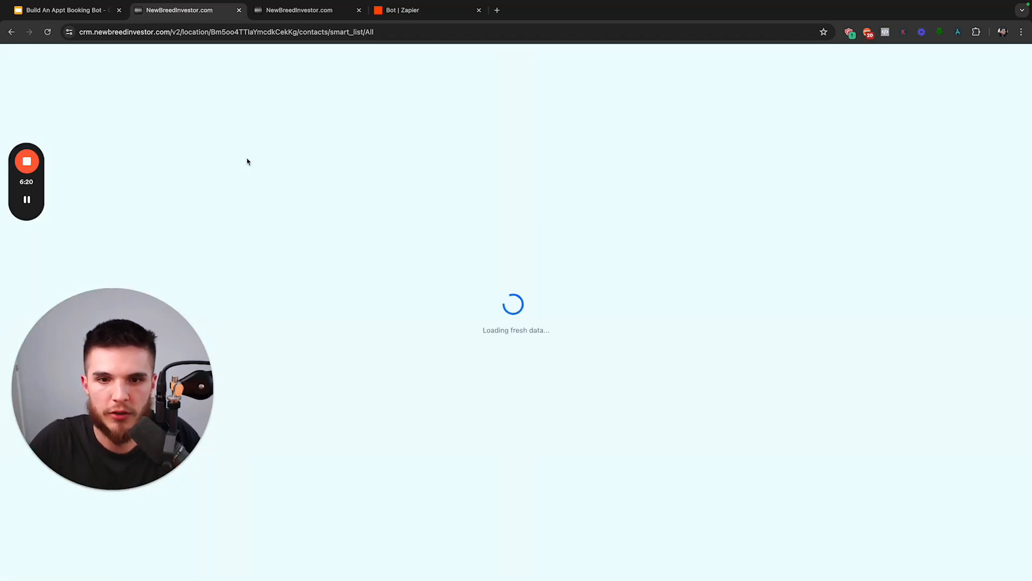
click(232, 219)
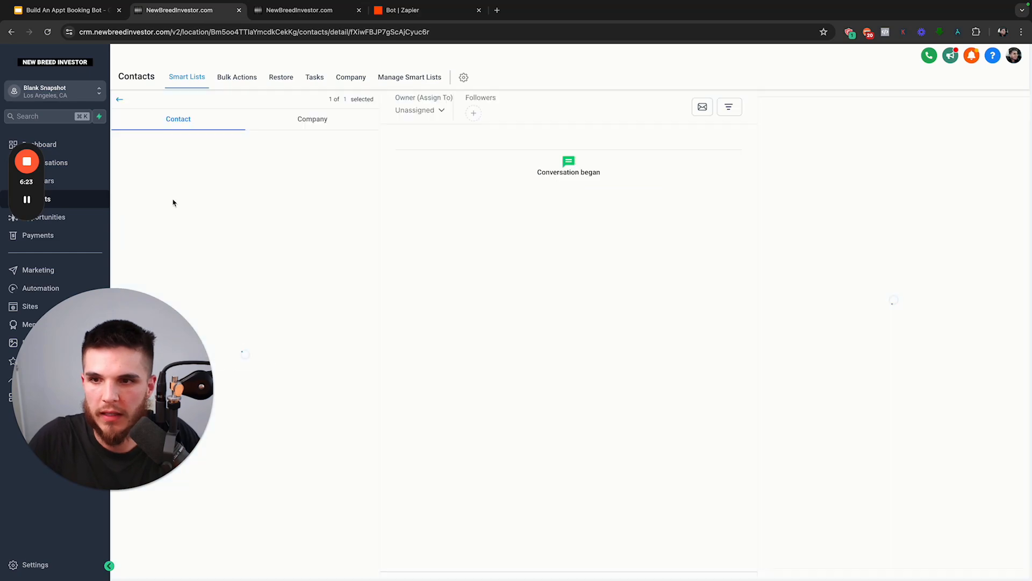
click(159, 196)
text(T)
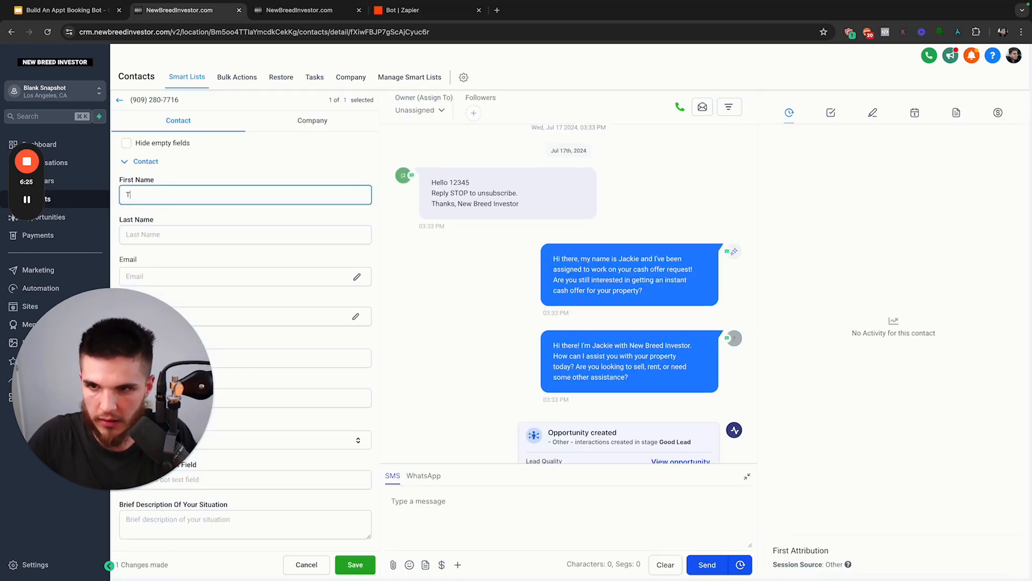
text(esting 12345)
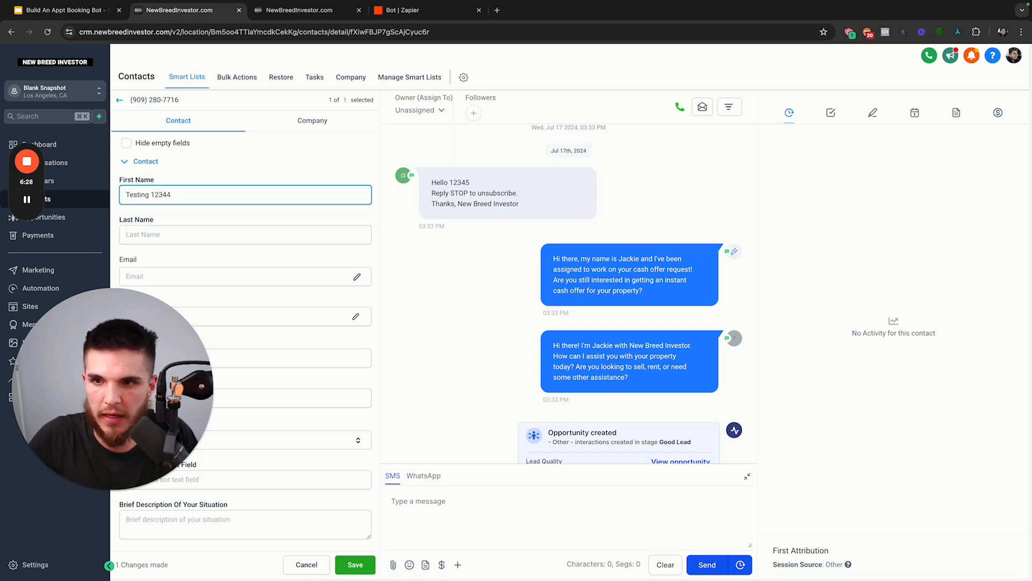
click(355, 564)
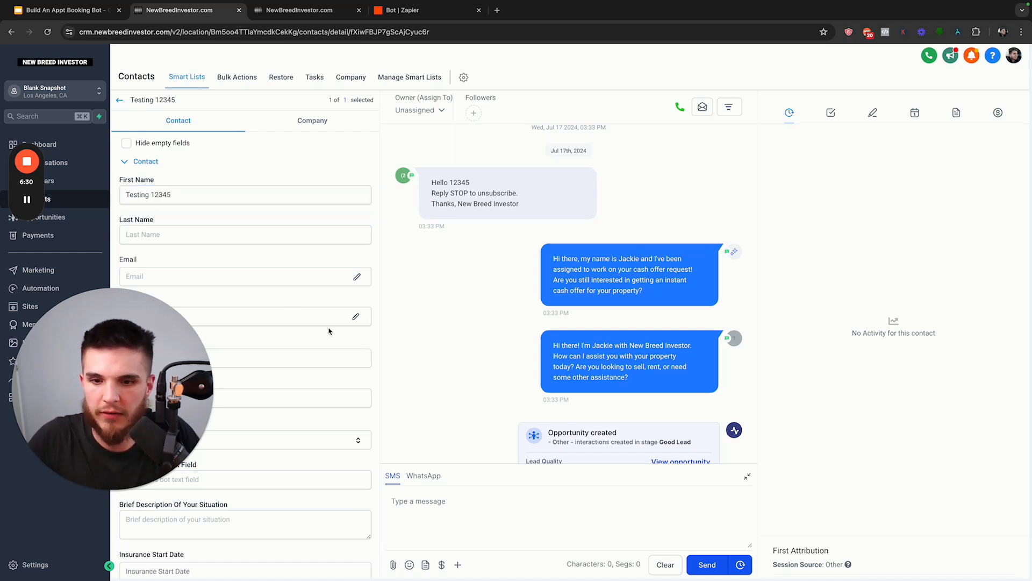
Switch to the New Breed Investor account's Bot contact and send the SMS "Hi i need to sell"
scroll(612, 372, down, 1)
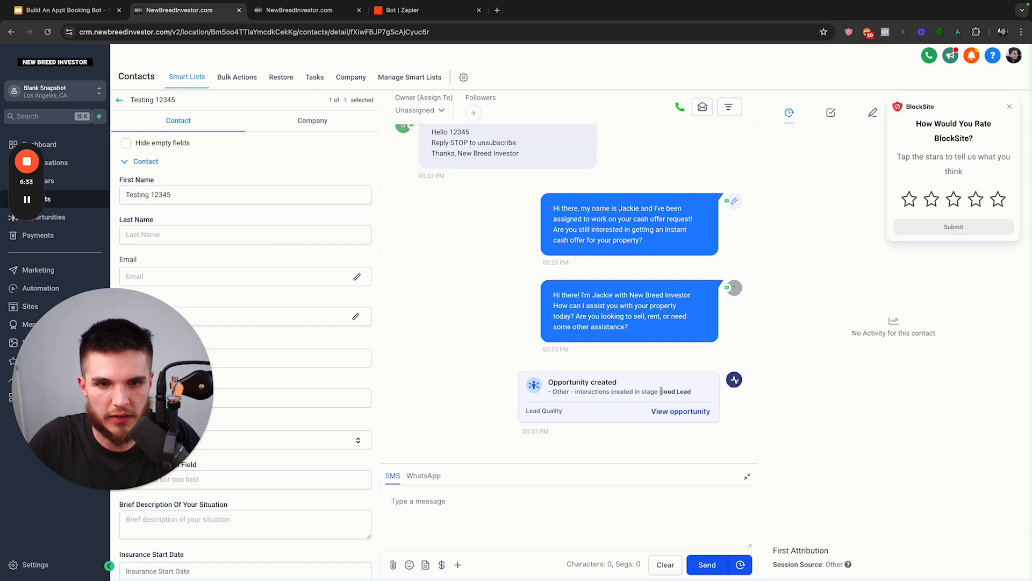
drag(659, 392, 706, 394)
scroll(442, 298, up, 1)
click(299, 10)
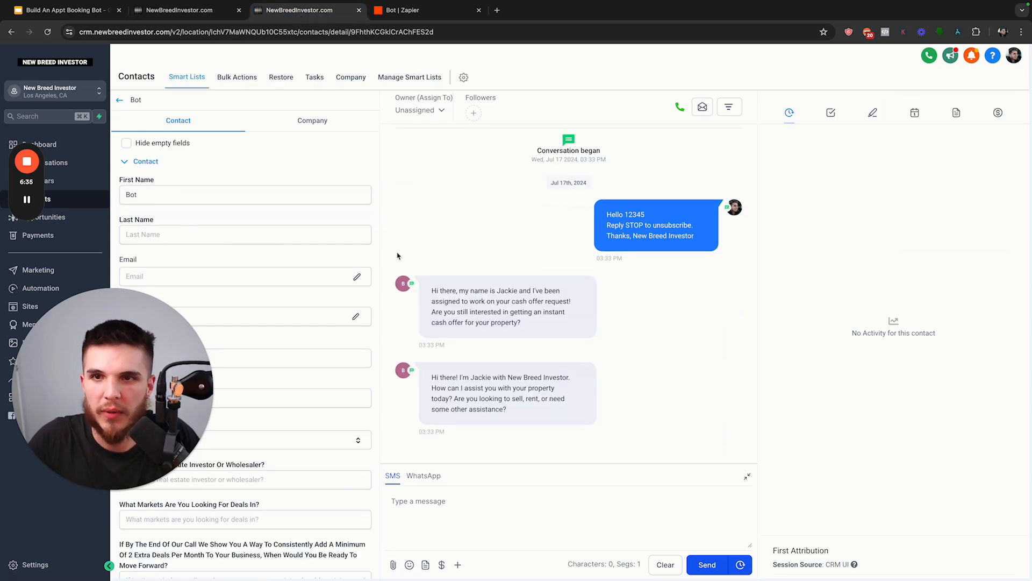
text(Hi)
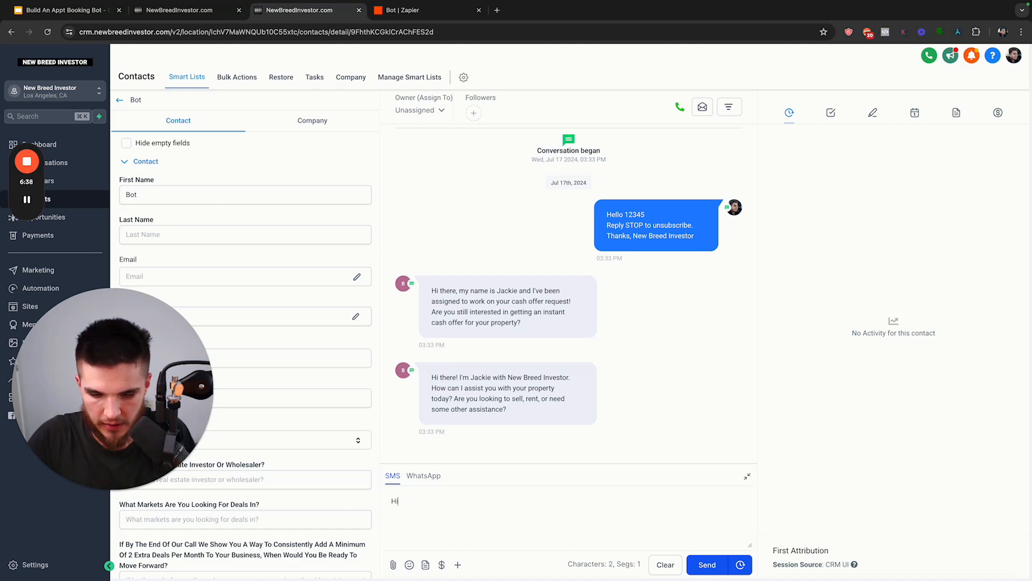
text( i need to sell)
key(Return)
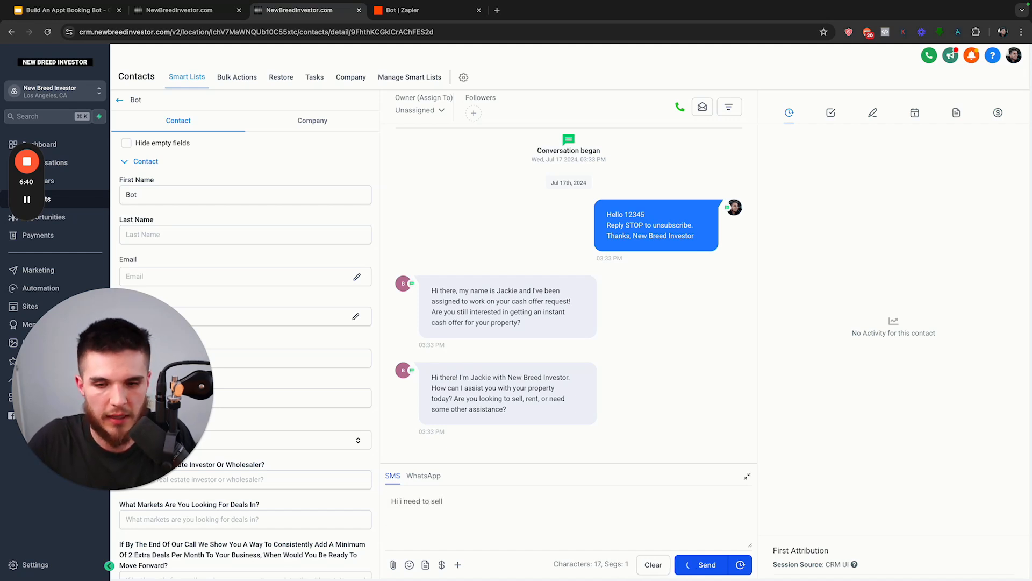
Back in Zapier, find new test records for the Get Message From Lead trigger and continue with request J
click(405, 17)
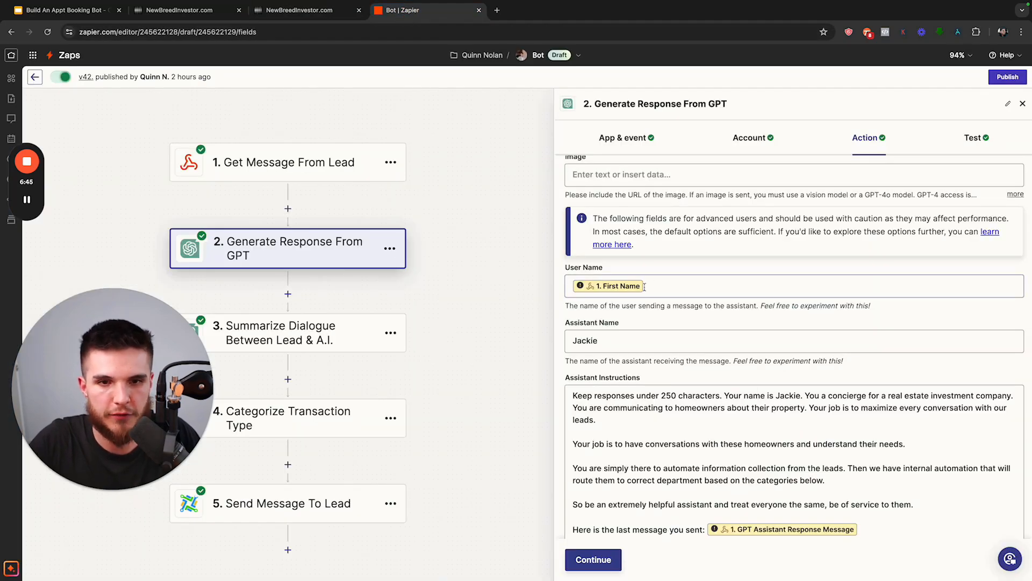
click(350, 167)
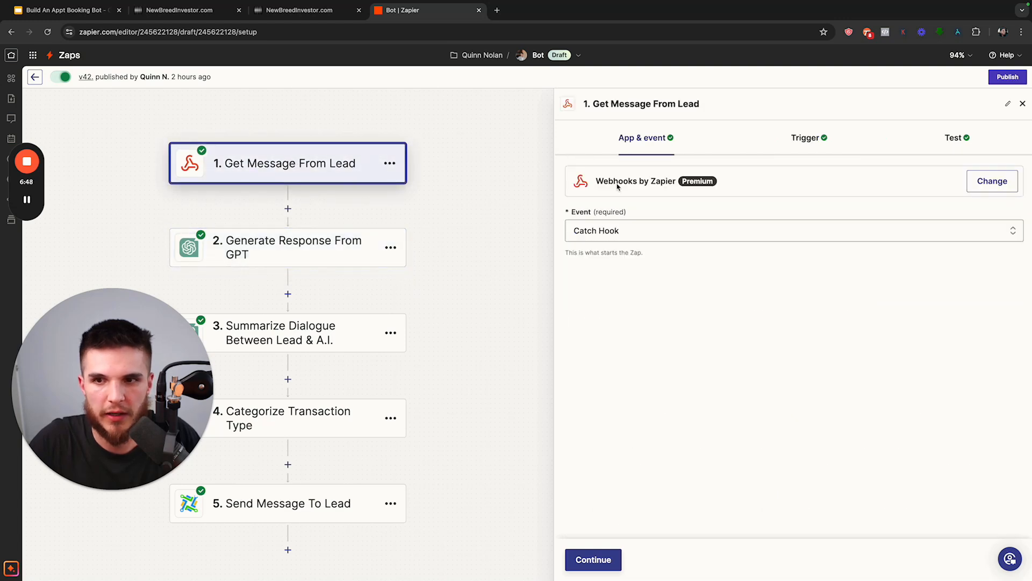
click(949, 137)
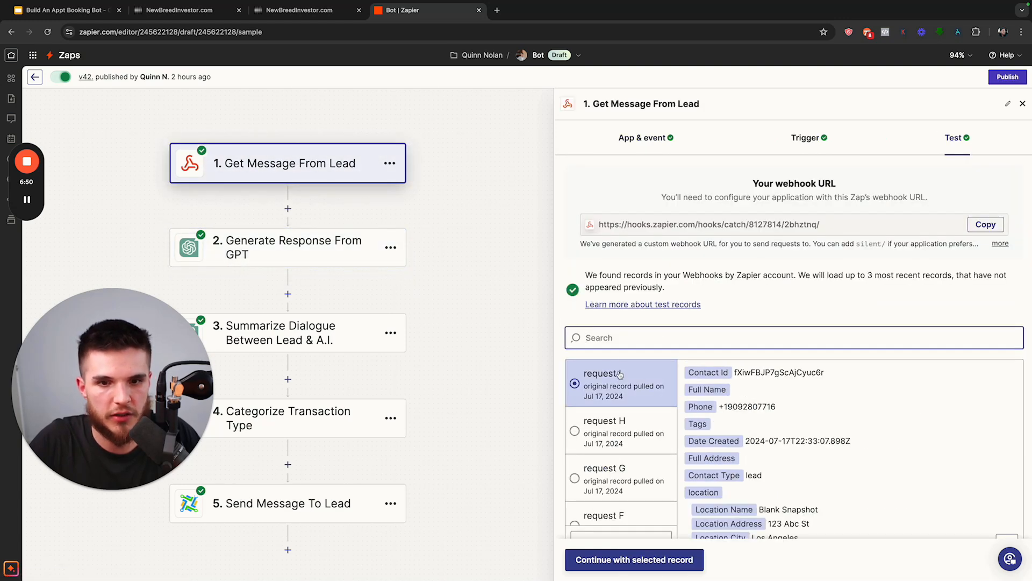
scroll(621, 377, down, 1)
click(625, 499)
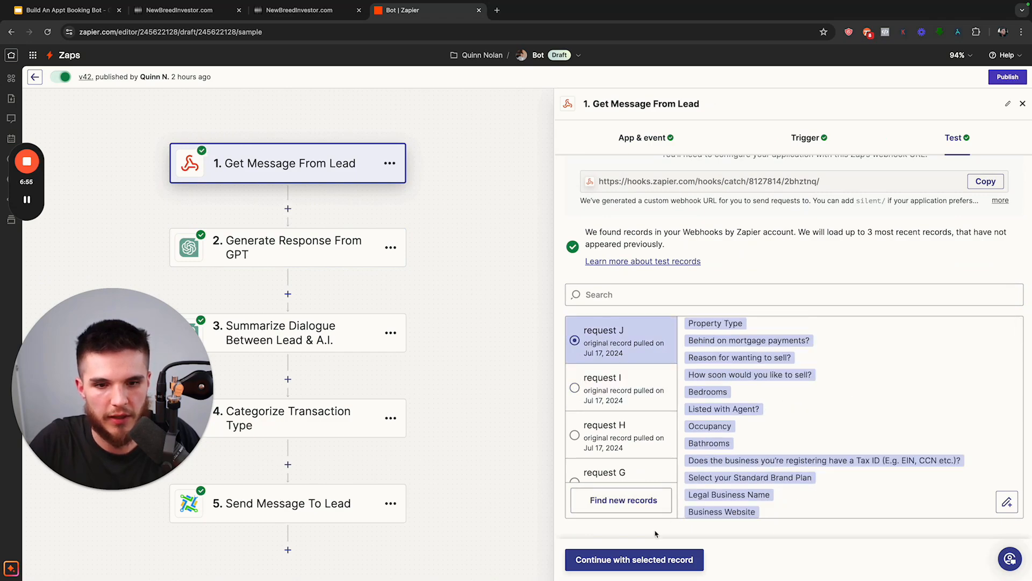
click(627, 560)
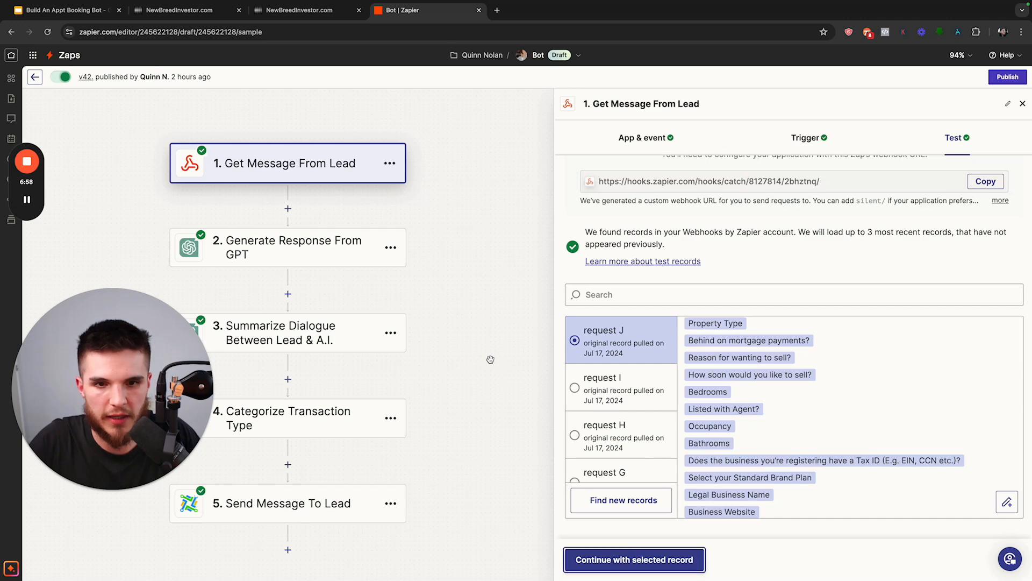
Reopen the Generate Response From GPT action settings and check the User Name field's First Name mapping
click(359, 251)
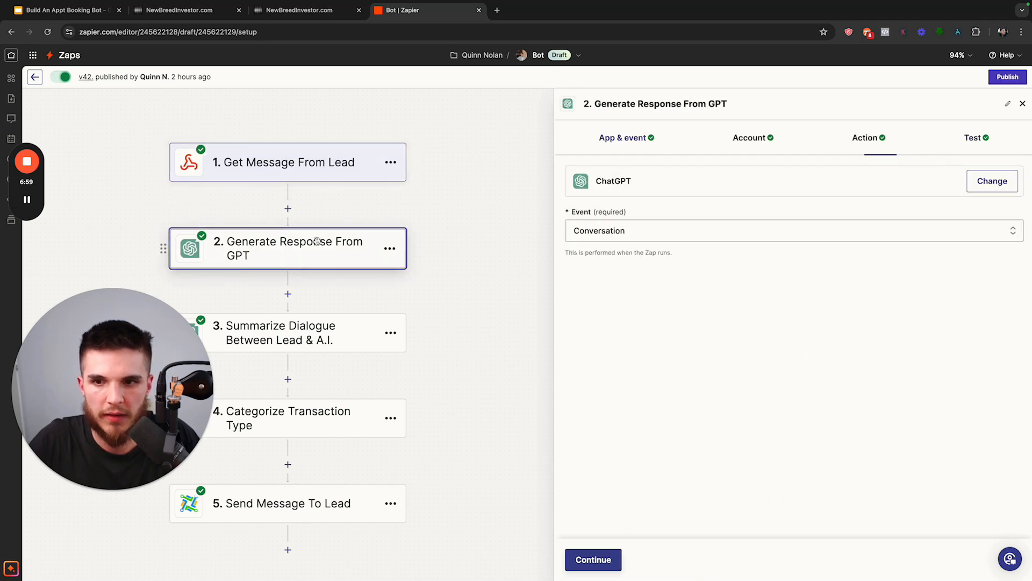
click(861, 141)
scroll(626, 416, down, 4)
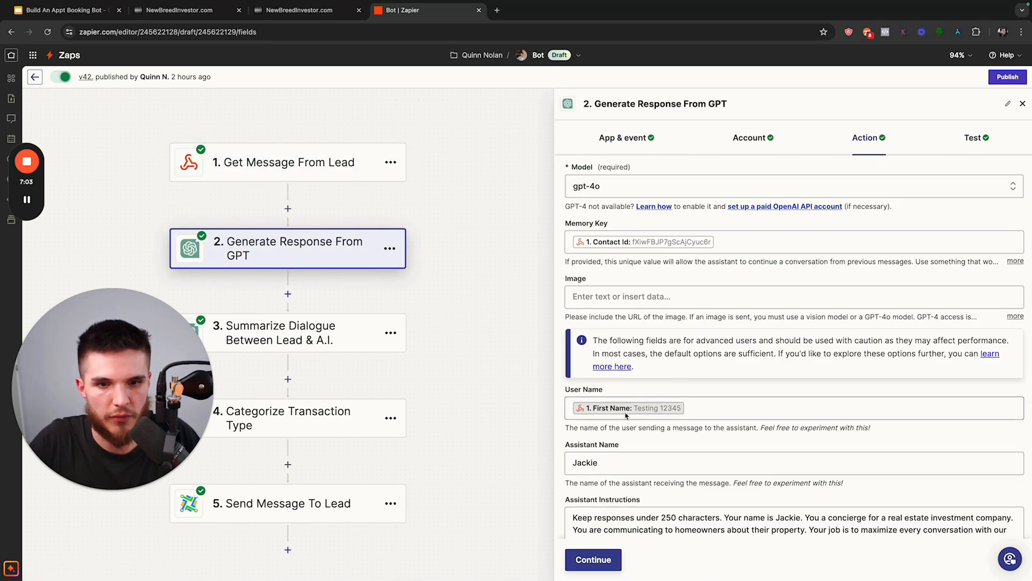
scroll(688, 406, down, 1)
click(701, 392)
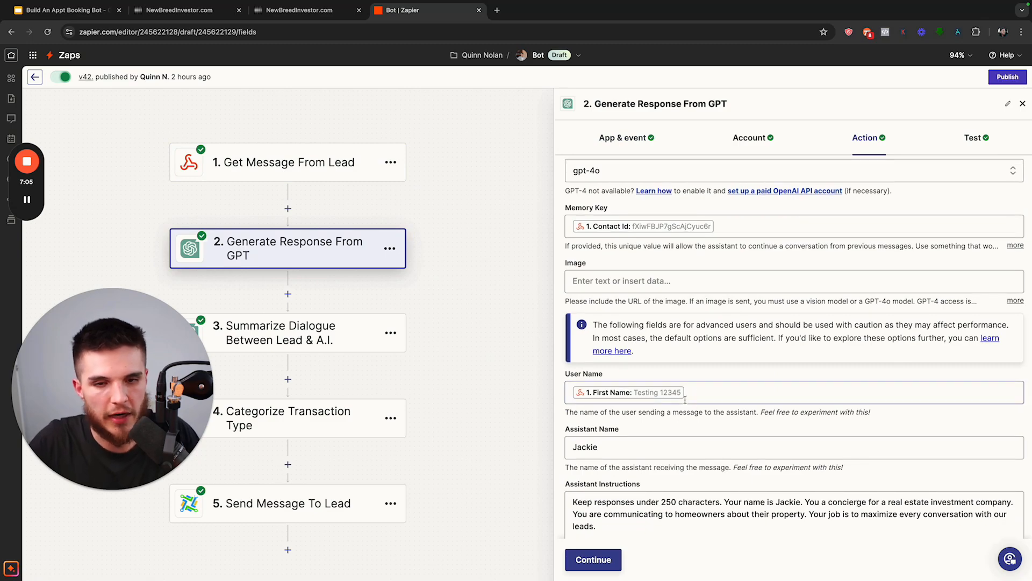
scroll(701, 392, down, 1)
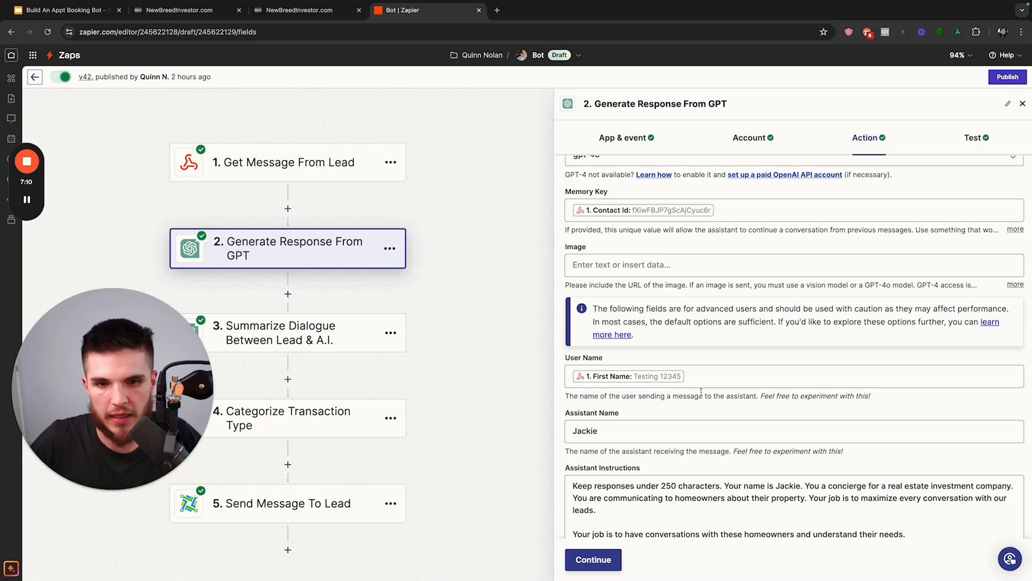
Review the Assistant Name, Assistant Instructions, Max Tokens and Temperature settings of the GPT step
scroll(719, 353, down, 4)
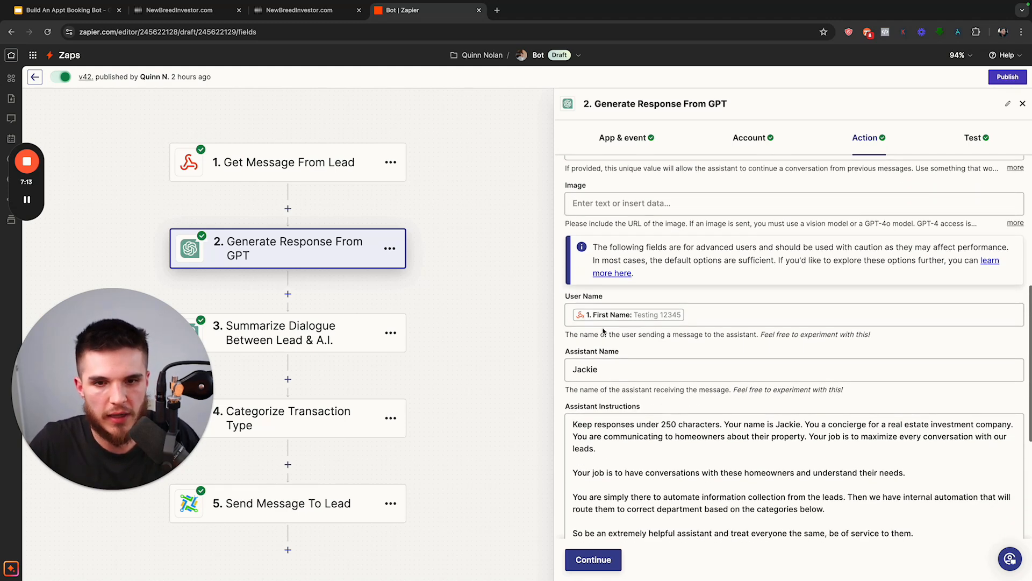
scroll(635, 351, down, 2)
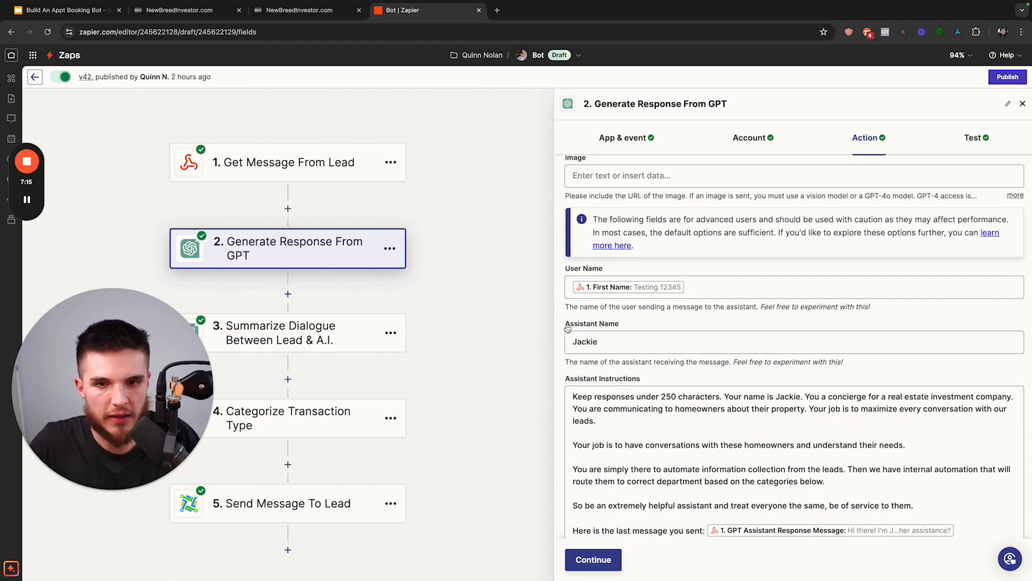
drag(564, 328, 620, 328)
click(652, 339)
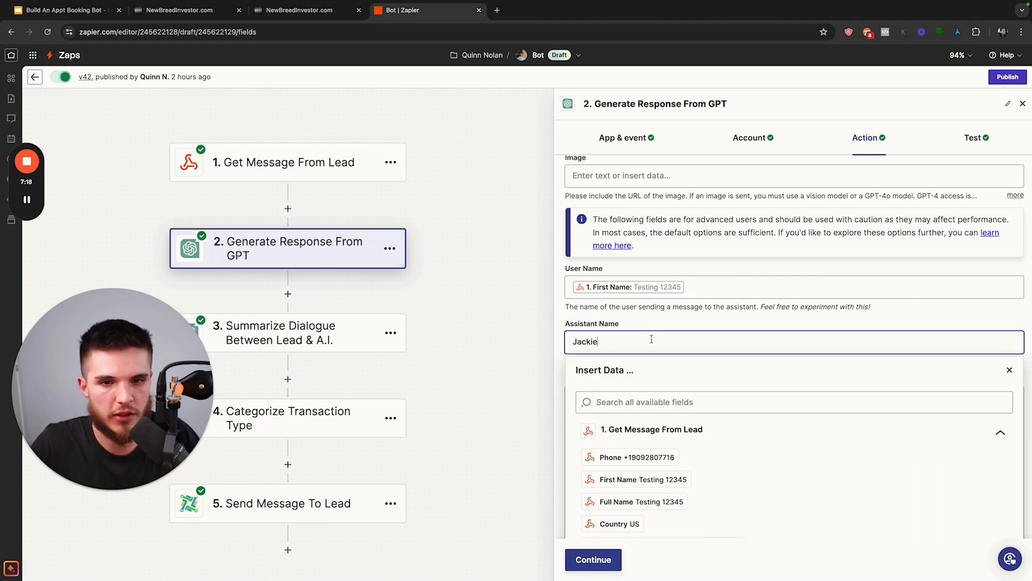
click(635, 328)
click(605, 341)
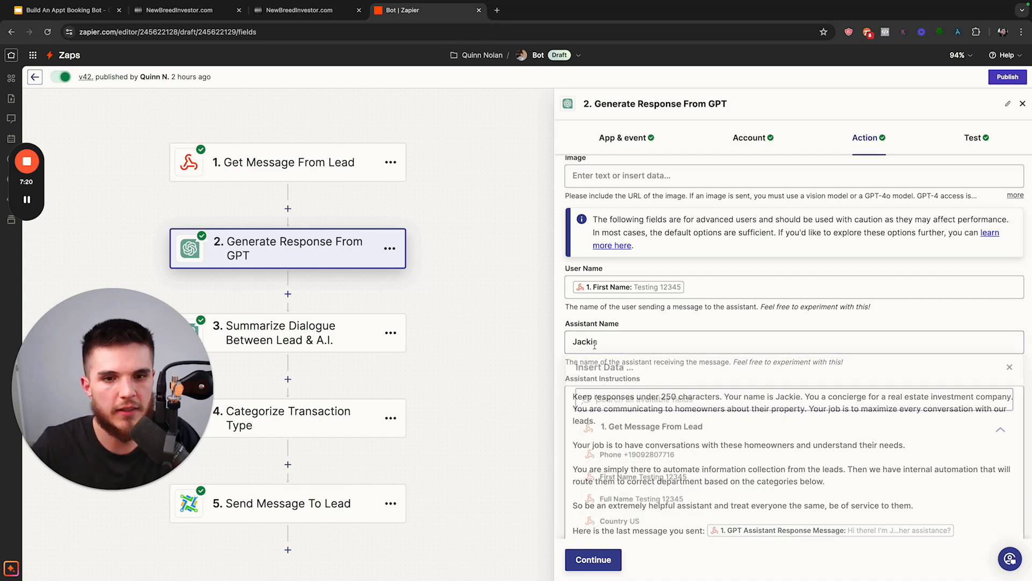
drag(573, 343, 607, 342)
click(643, 325)
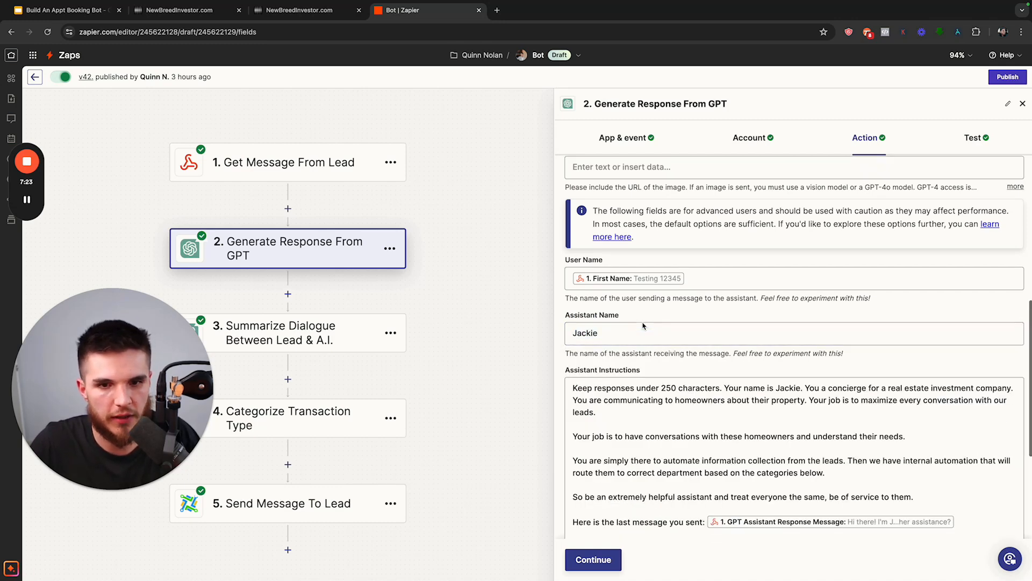
scroll(640, 322, down, 2)
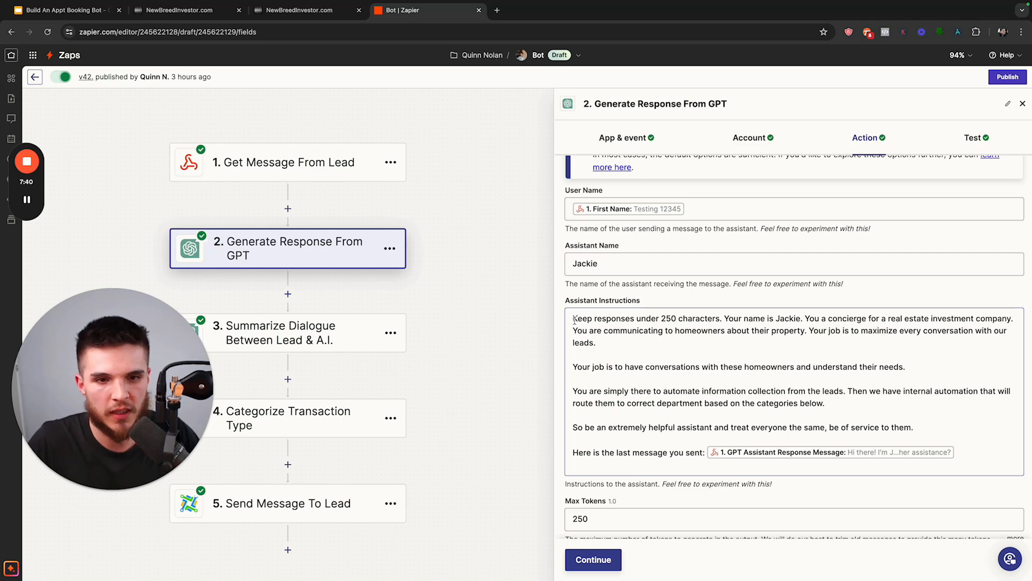
scroll(617, 352, down, 3)
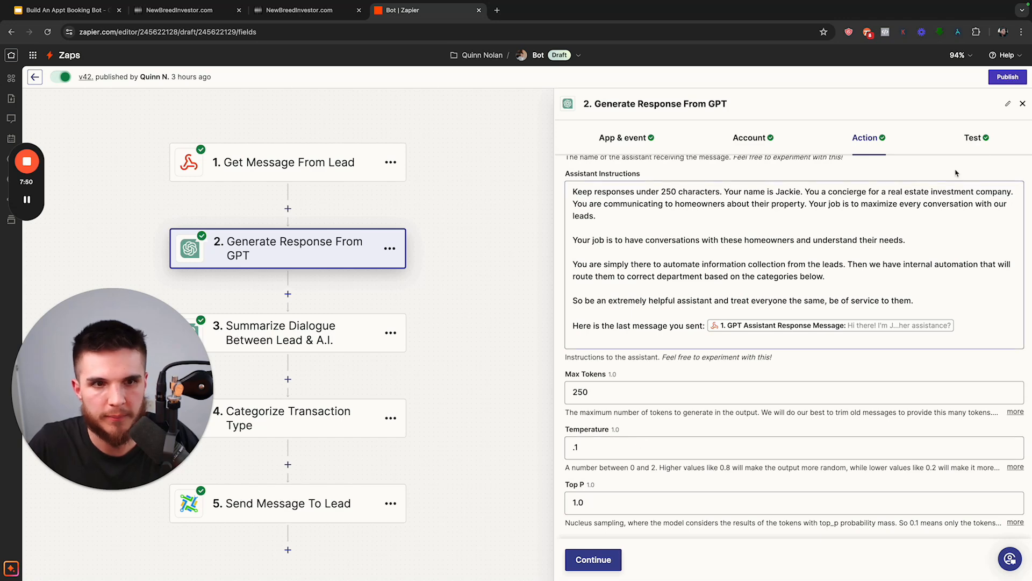
Retest the Generate Response From GPT step and review the returned user request message and reply
click(613, 558)
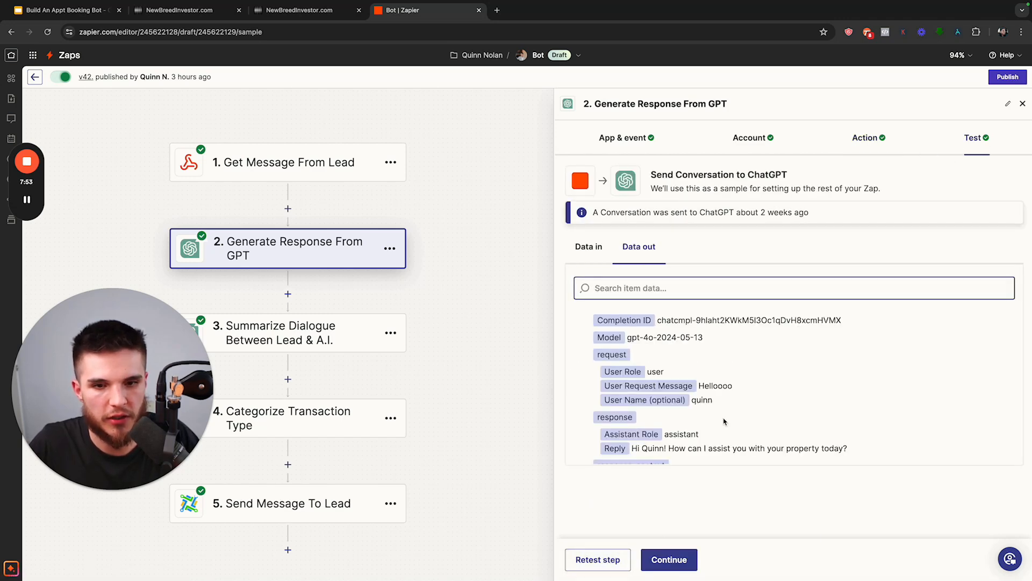
click(605, 560)
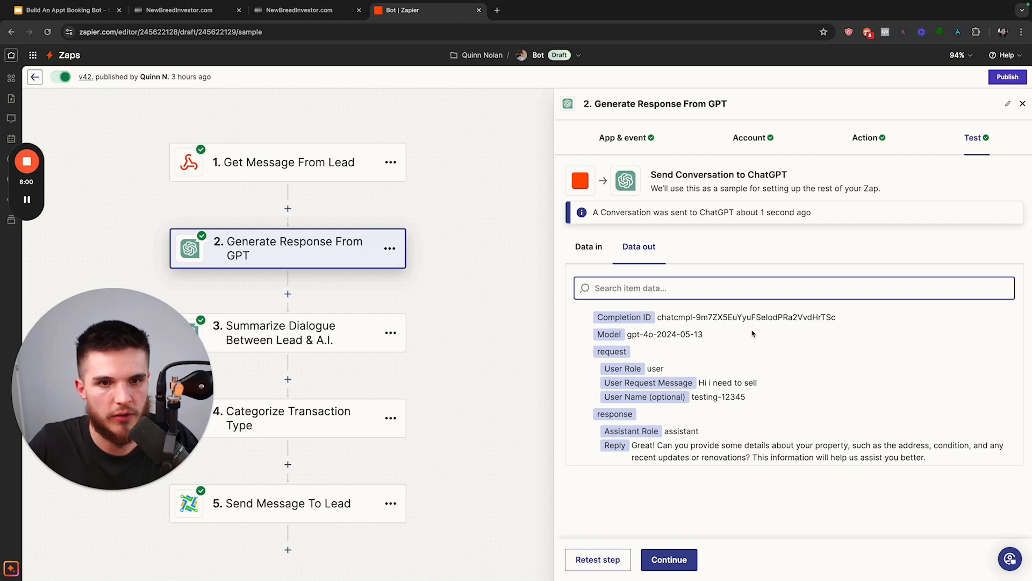
scroll(752, 334, down, 3)
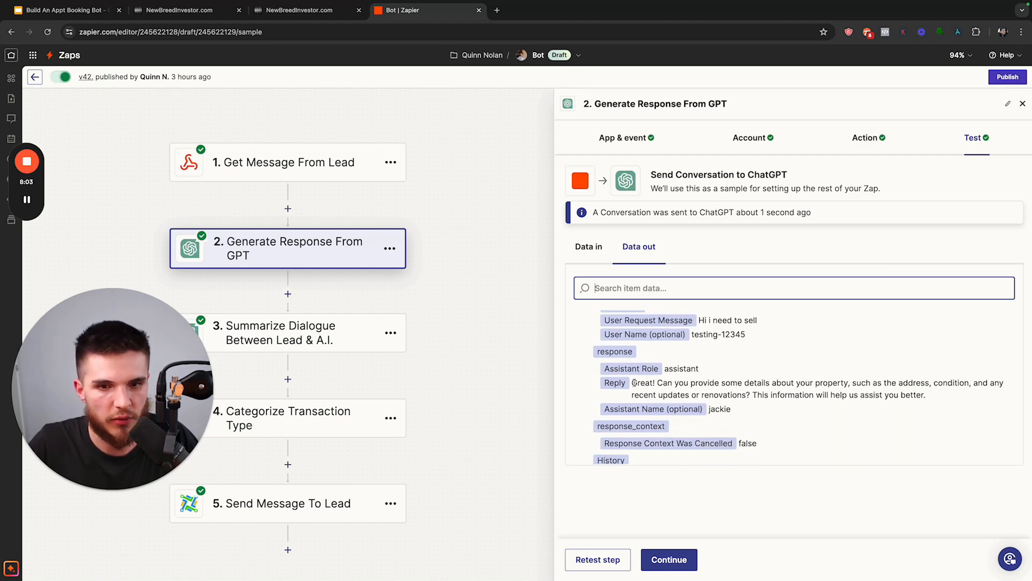
drag(634, 382, 925, 394)
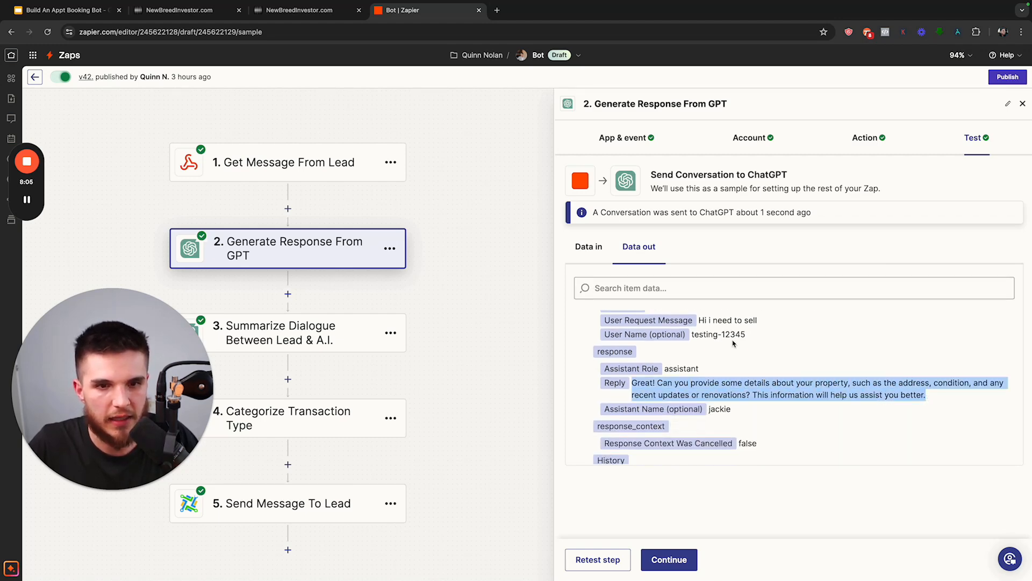
drag(701, 321, 774, 324)
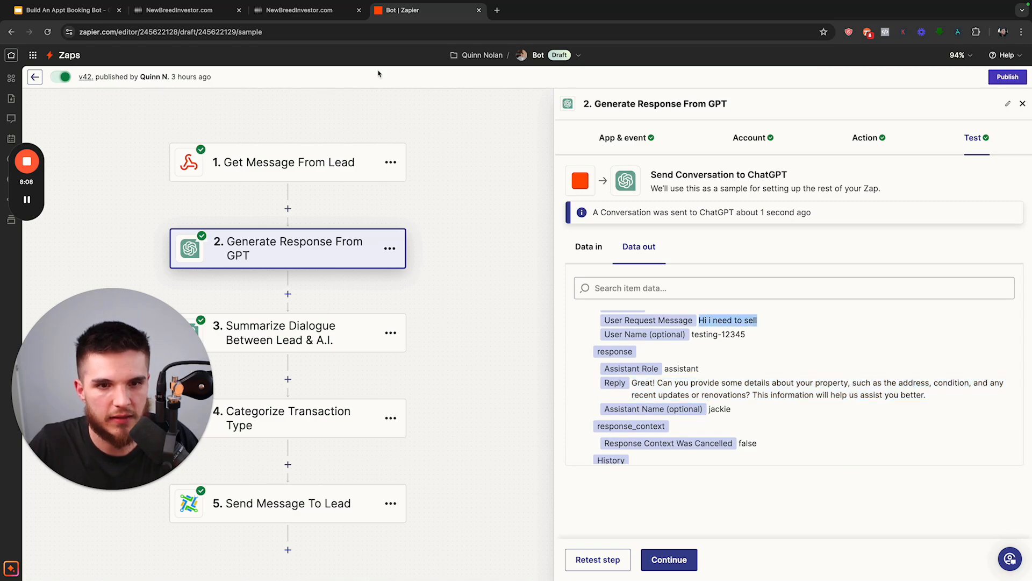
Compare the GPT test's request and reply with the Bot contact's SMS conversation in New Breed Investor, ending back in Zapier
key(ctrl+shift+Tab)
drag(646, 410, 696, 409)
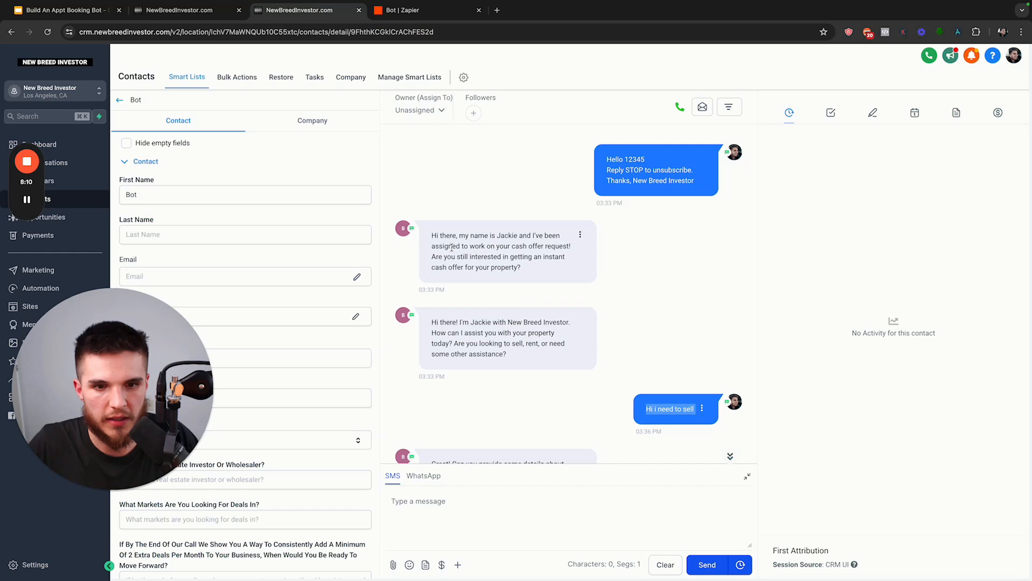
key(ctrl+Tab)
drag(633, 382, 925, 395)
key(ctrl+shift+Tab)
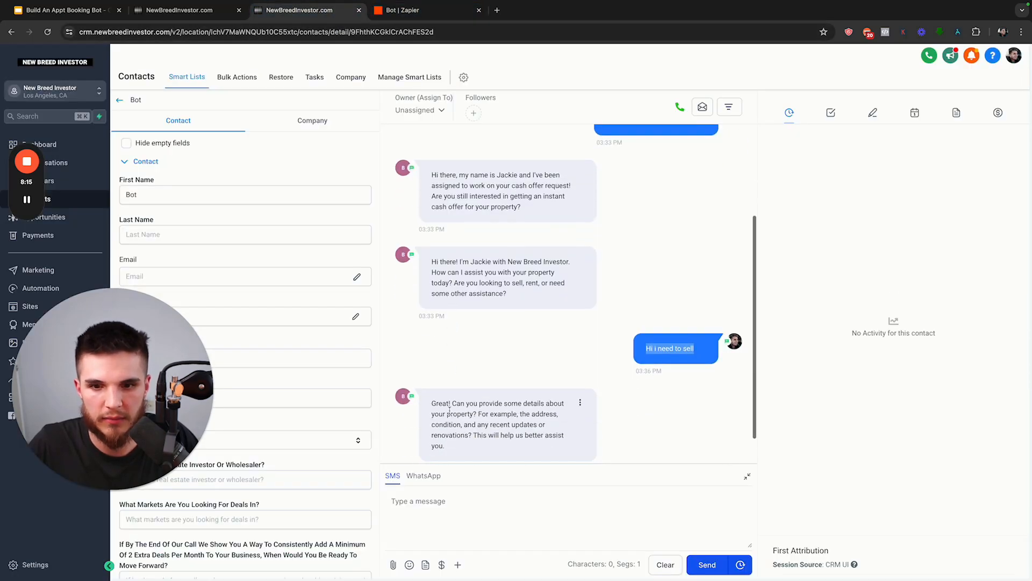
click(432, 12)
click(302, 12)
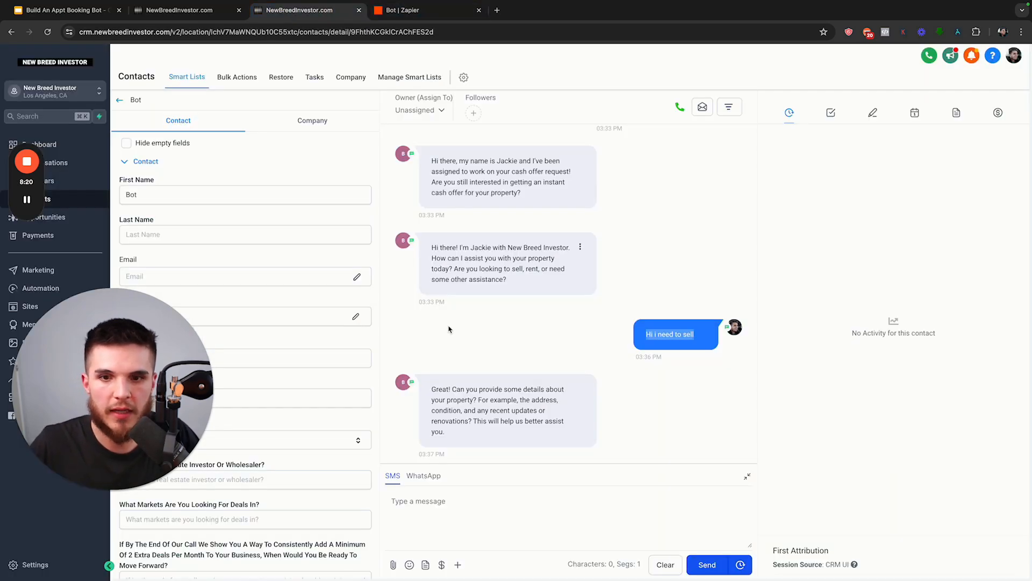
click(502, 397)
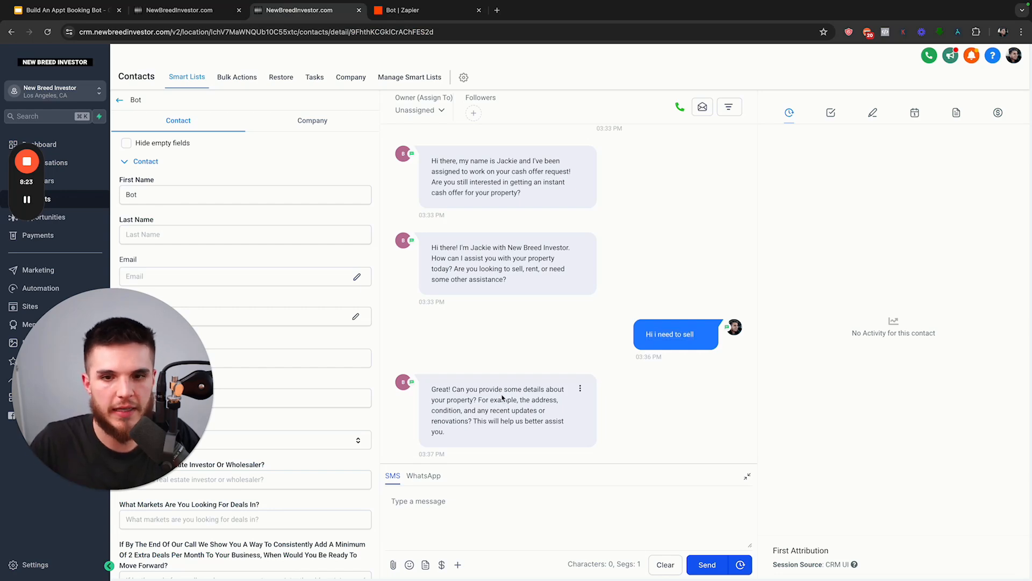
click(425, 11)
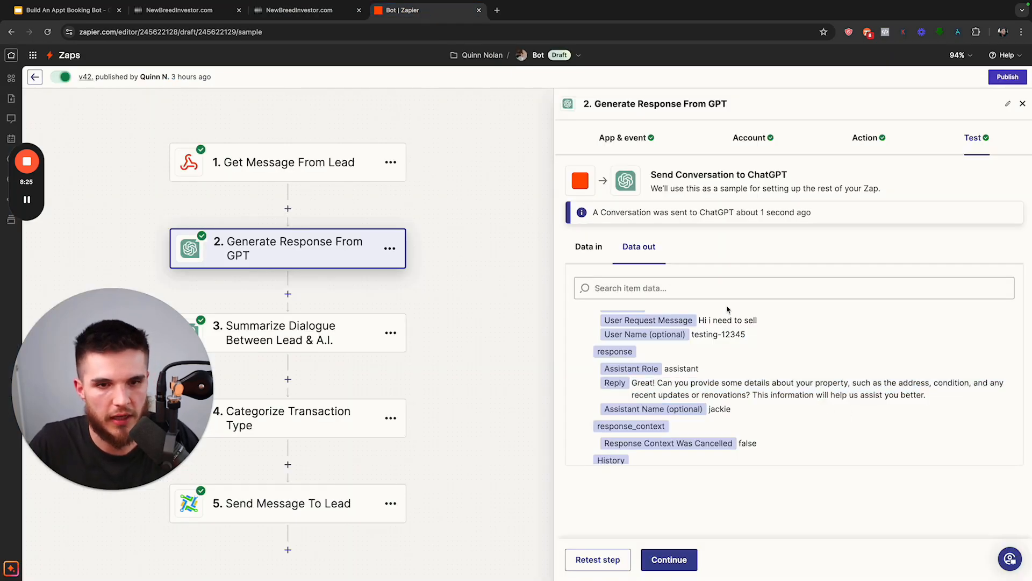
drag(699, 318, 757, 317)
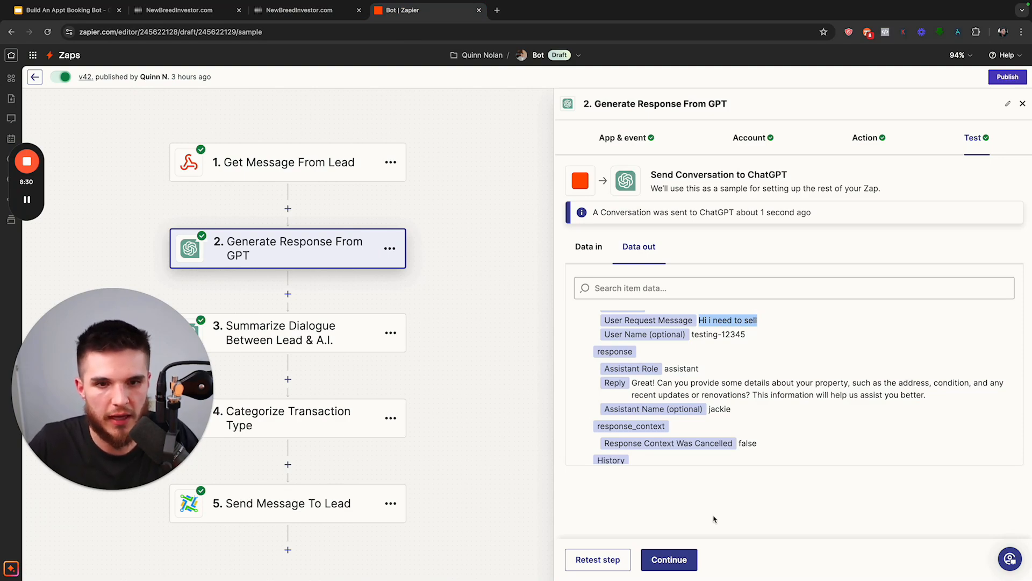
Continue to the Summarize Dialogue Between Lead & A.I. step, check its event and open its action settings
click(669, 559)
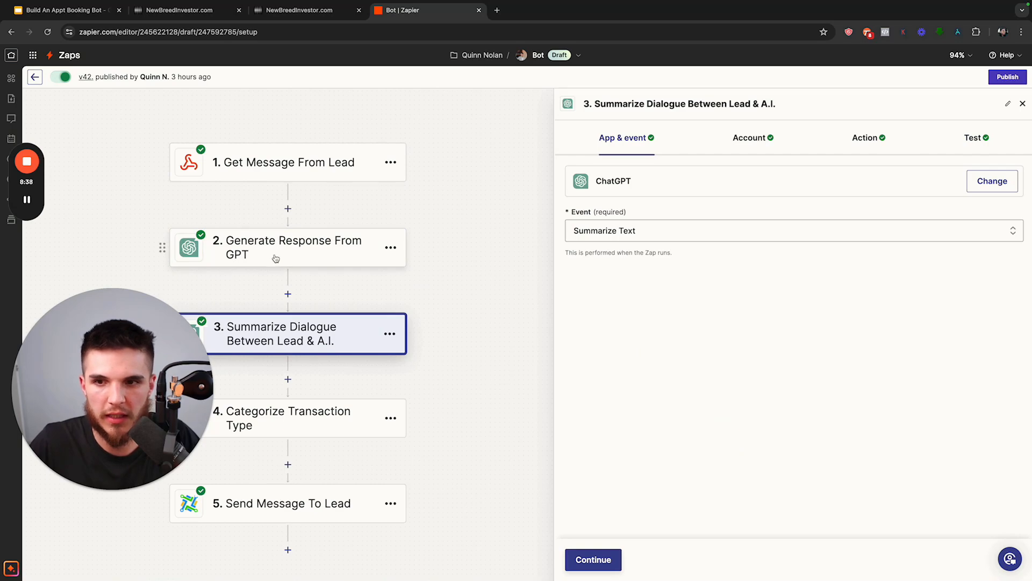
drag(438, 302, 532, 283)
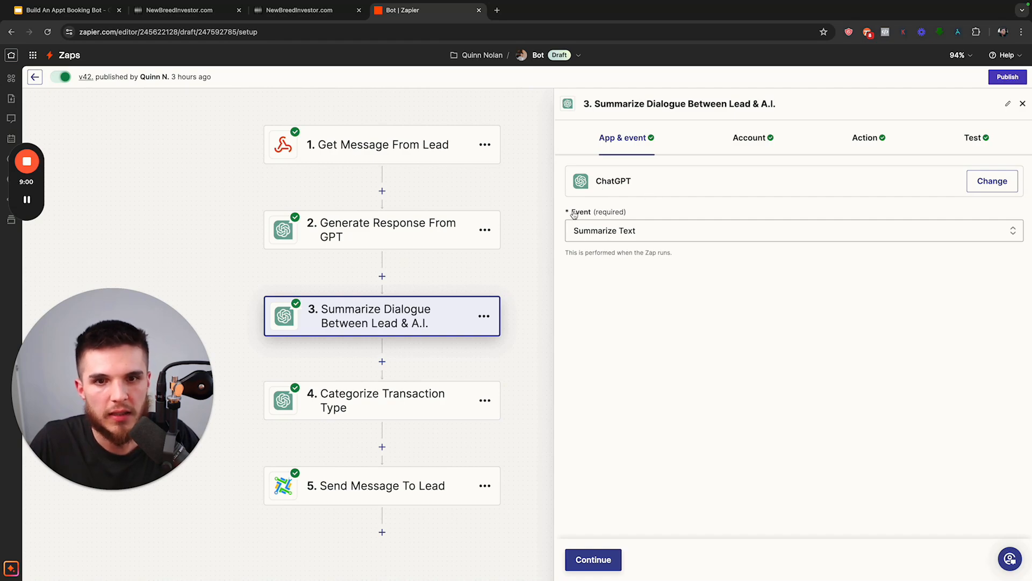
drag(570, 213, 594, 214)
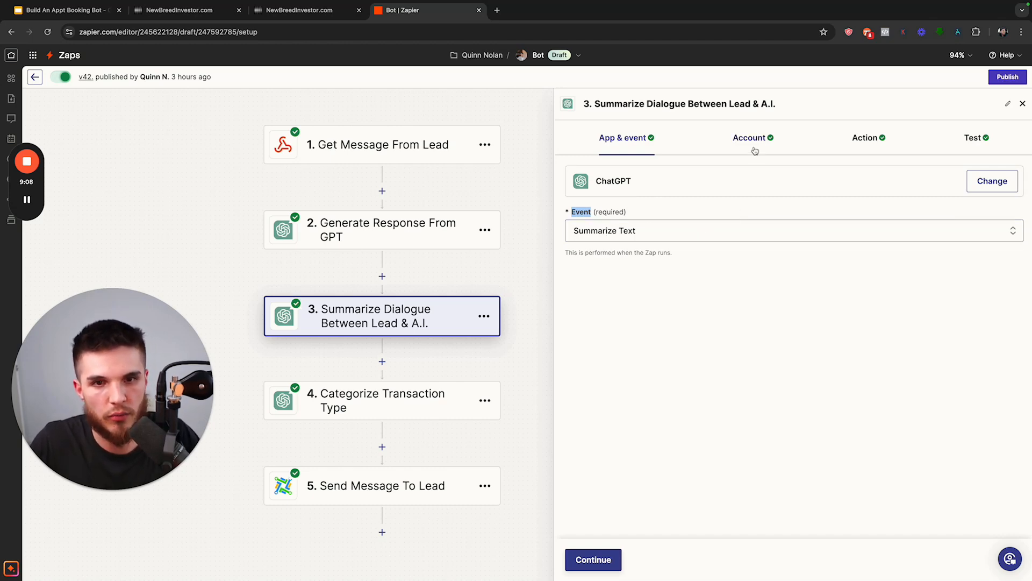
click(866, 140)
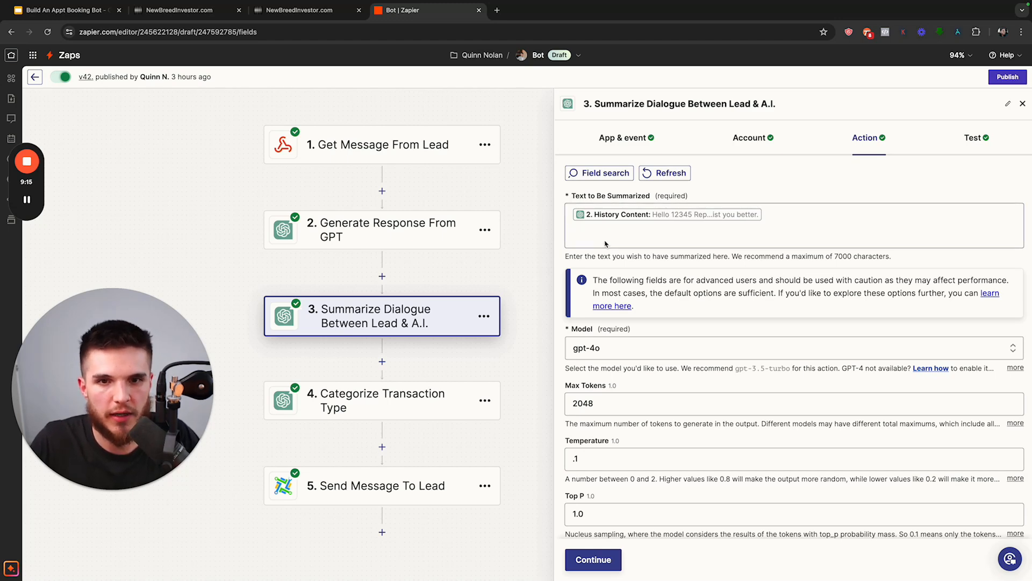
Search the Text to Be Summarized field's available data for "history content" and read the full History Content value
click(631, 238)
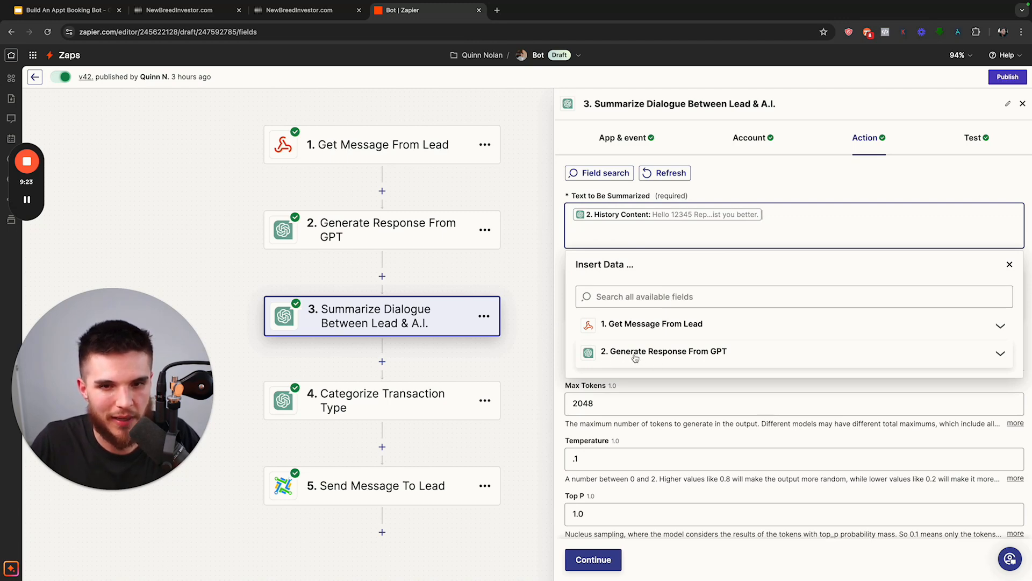
click(667, 353)
click(624, 293)
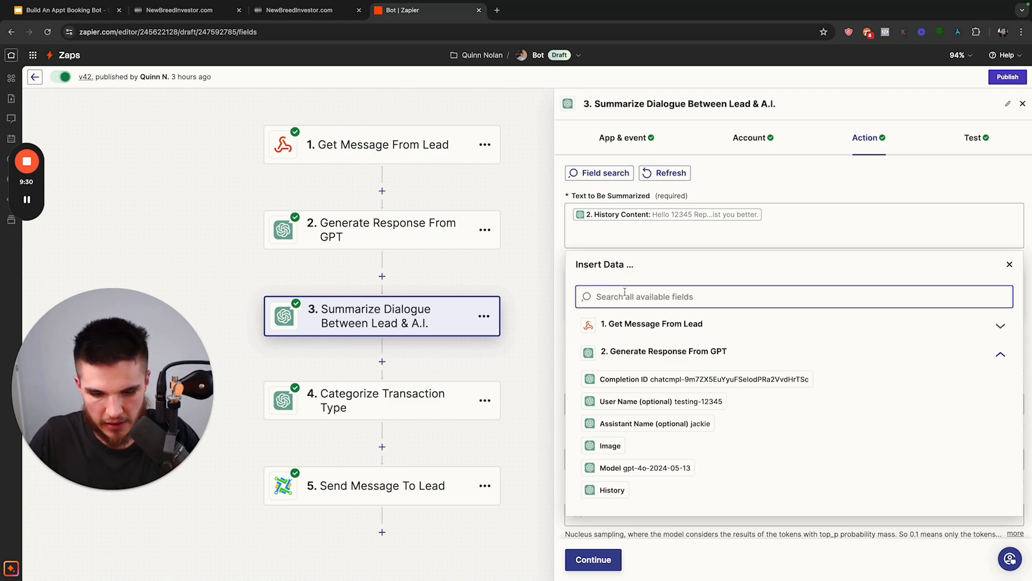
text(history content)
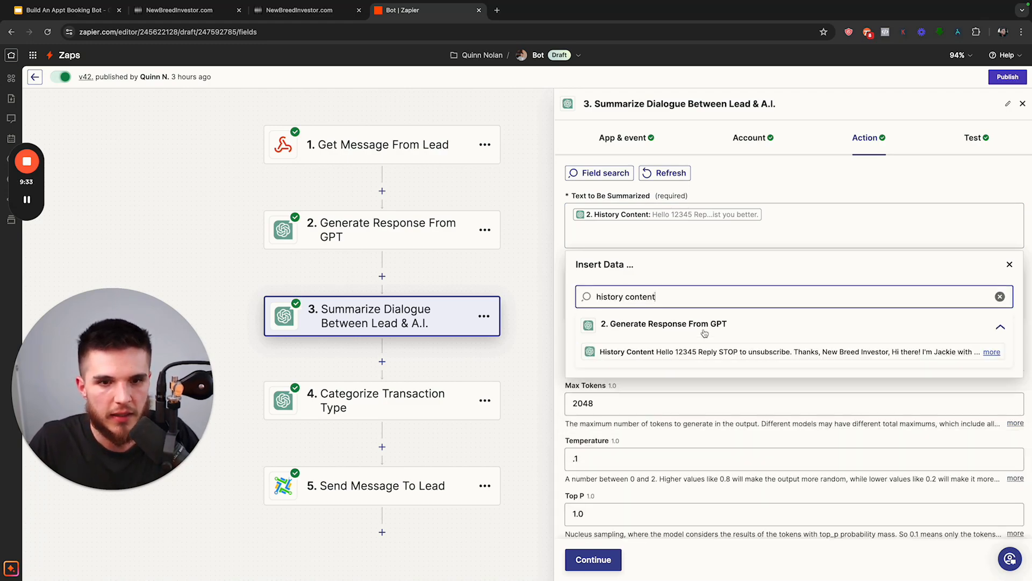
click(990, 352)
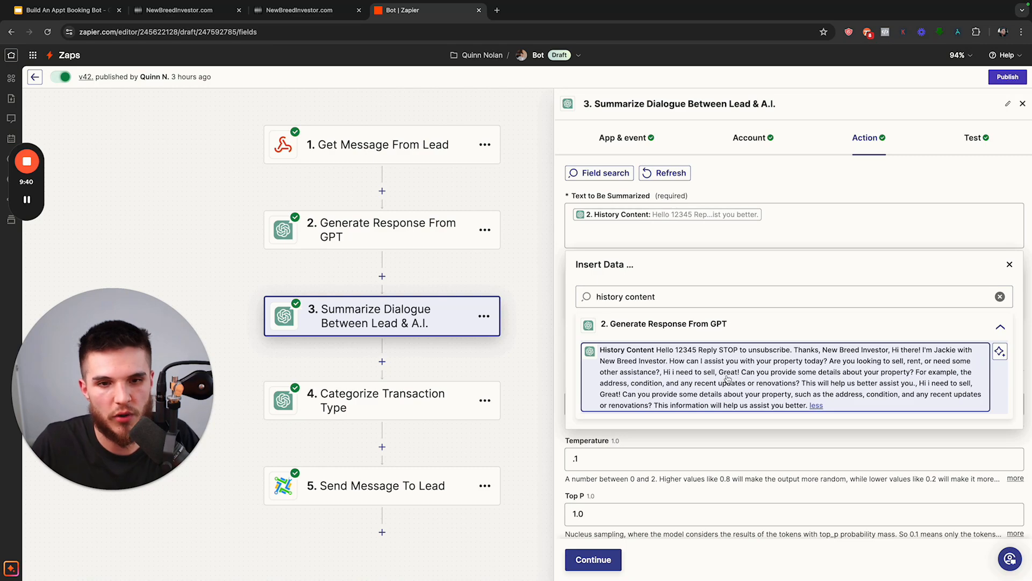
click(760, 240)
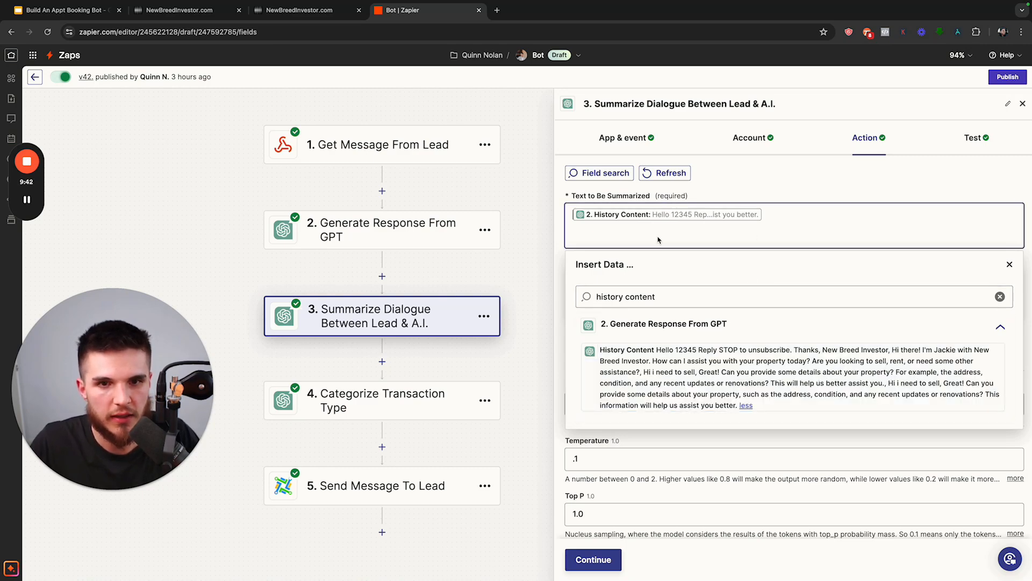
click(1010, 264)
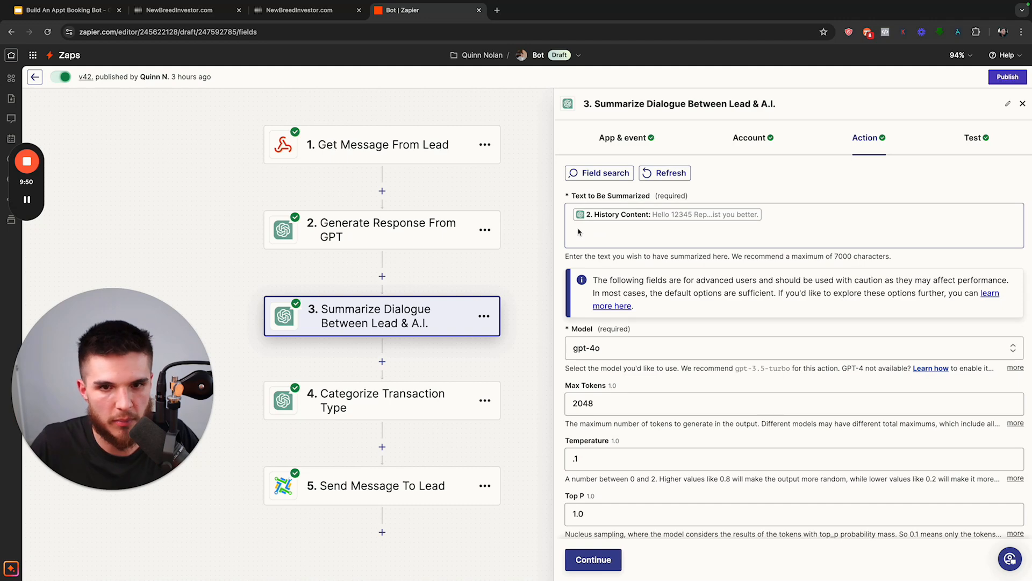
Check the summarize step's remaining action settings, retest the step and read the generated summary
scroll(579, 232, down, 1)
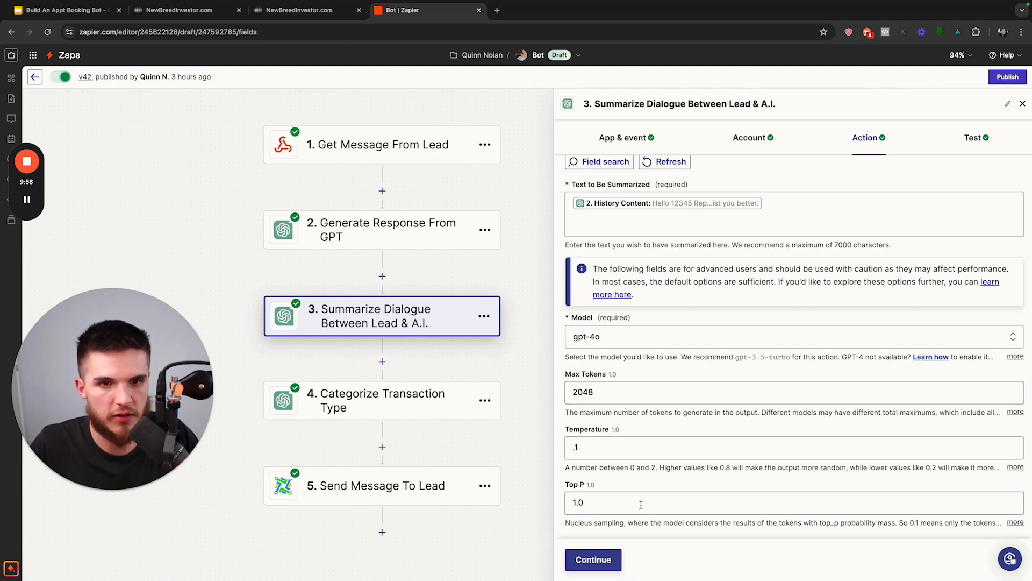
click(593, 559)
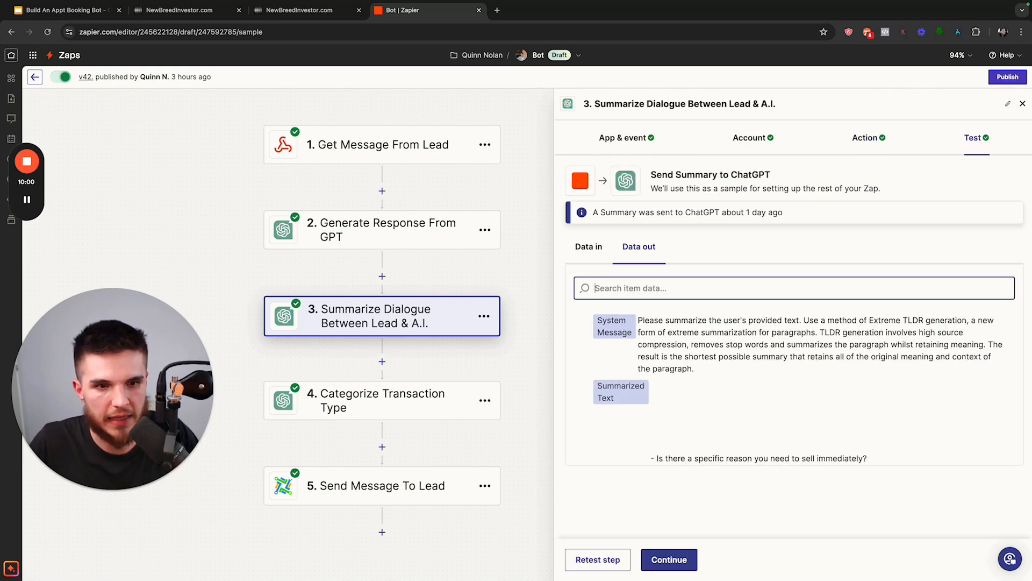
click(597, 559)
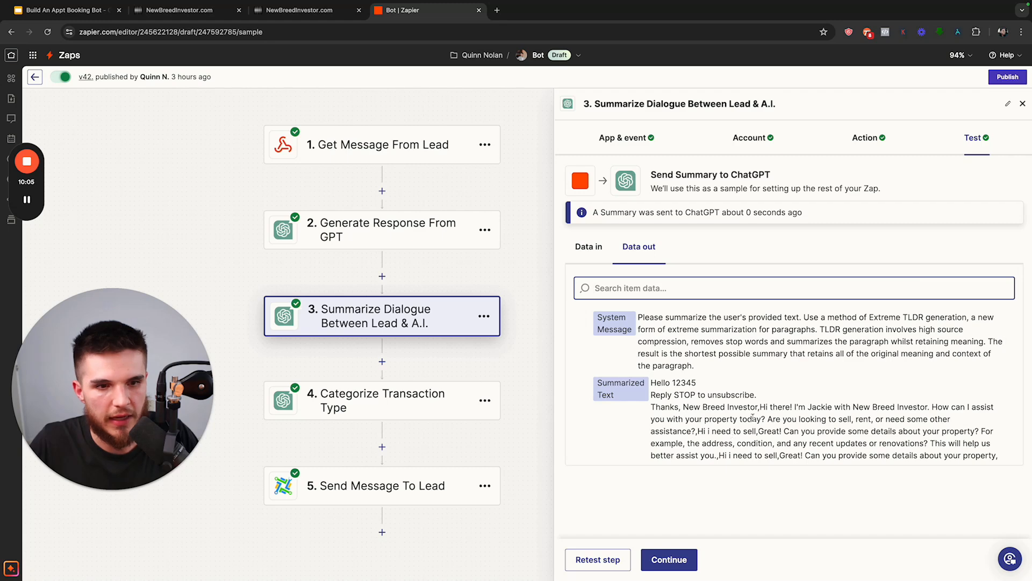
scroll(752, 418, down, 2)
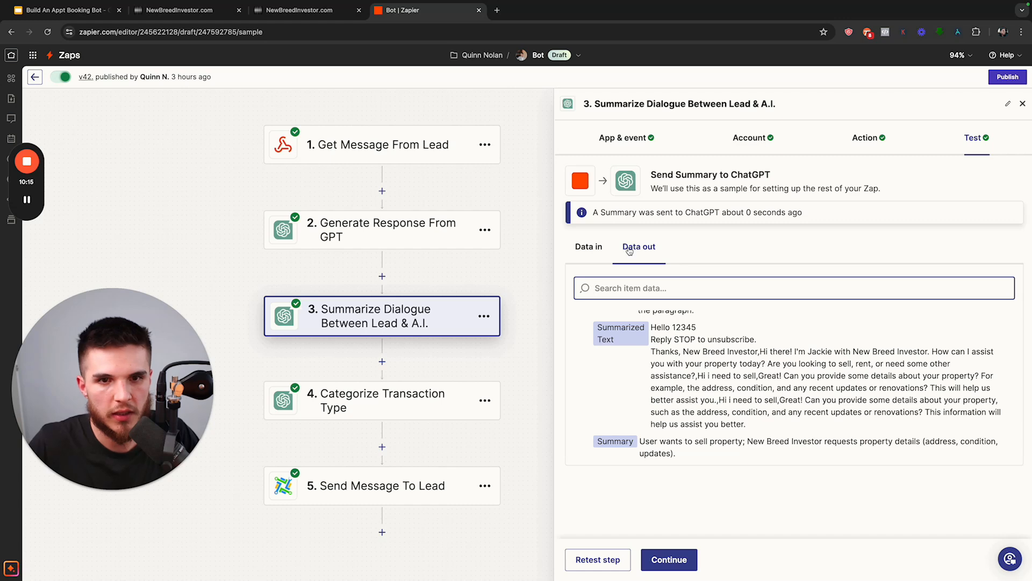
Continue to the Categorize Transaction Type step, check its available ChatGPT events and open its action settings
click(674, 558)
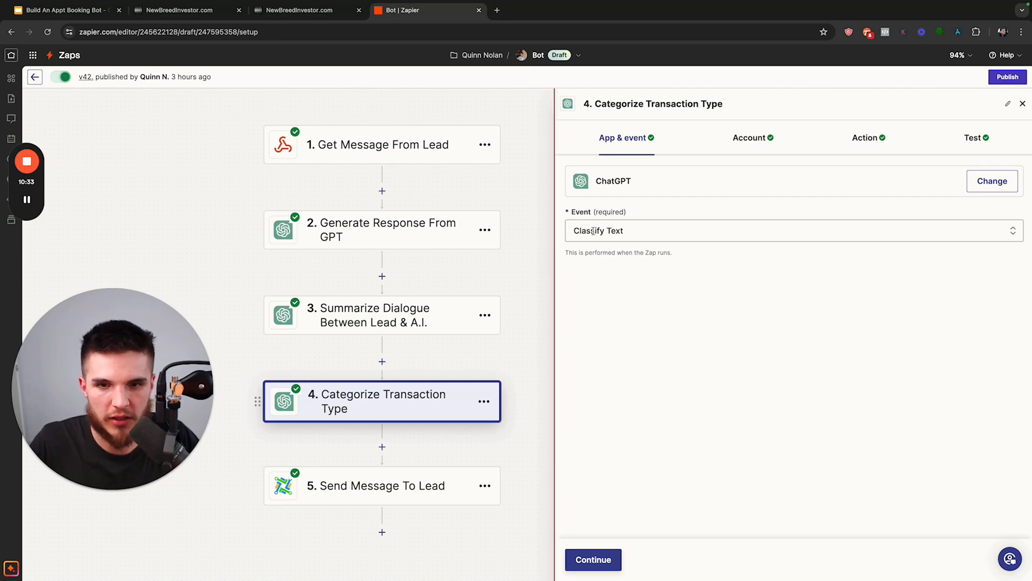
click(622, 229)
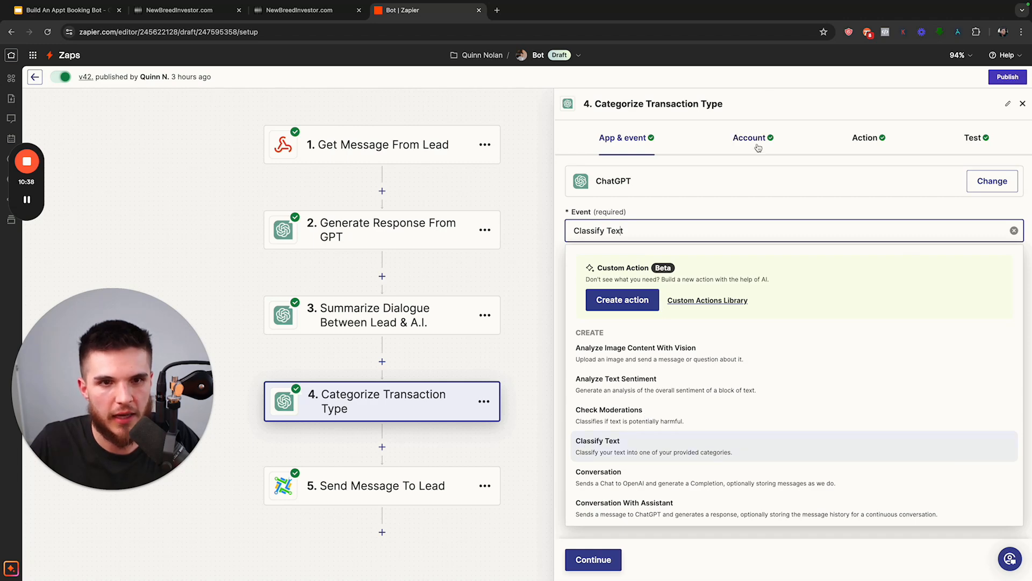
click(742, 163)
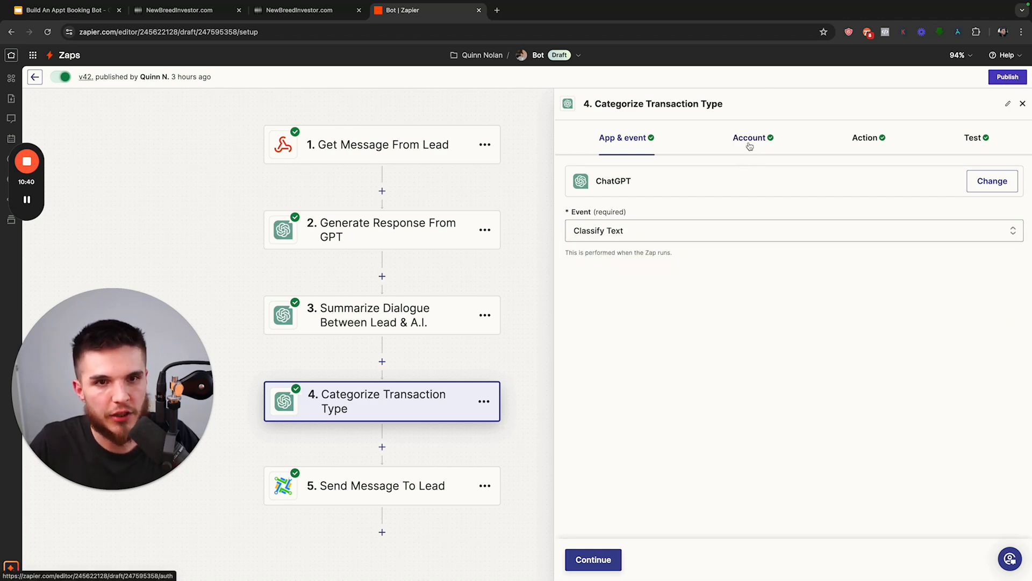
click(875, 142)
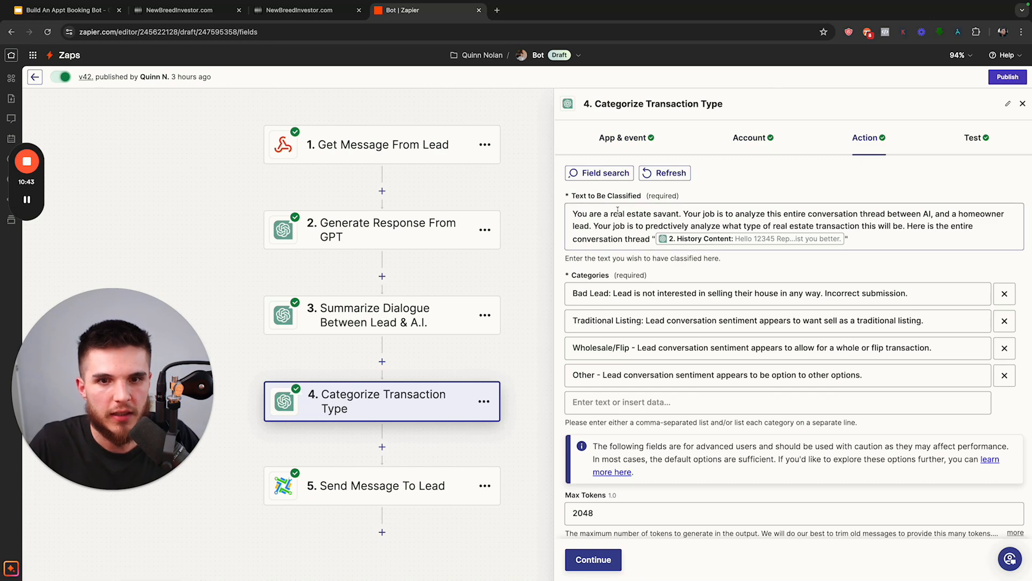
Examine the Text to Be Classified field and search its available data for "history content"
drag(570, 196, 682, 197)
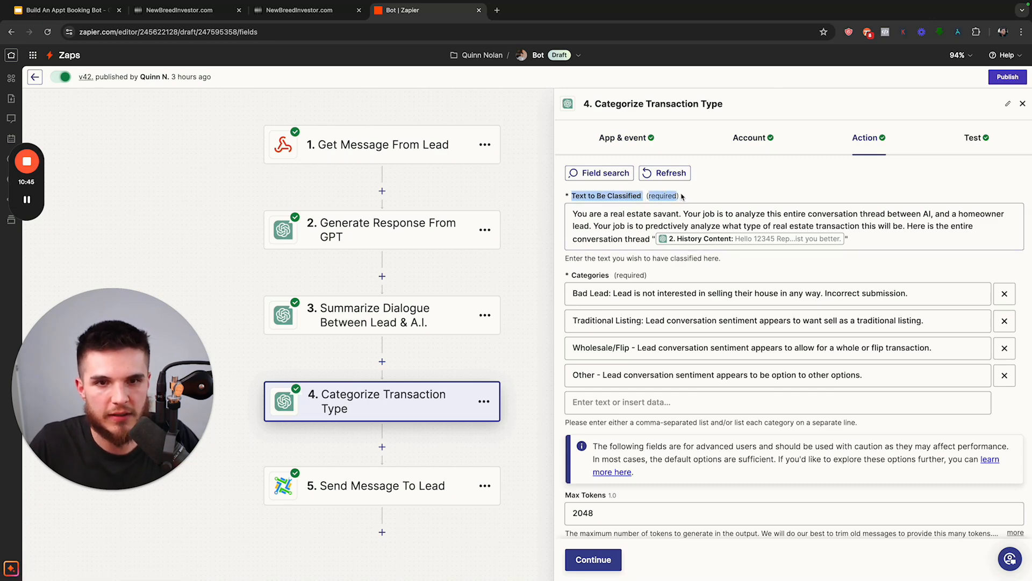
click(709, 199)
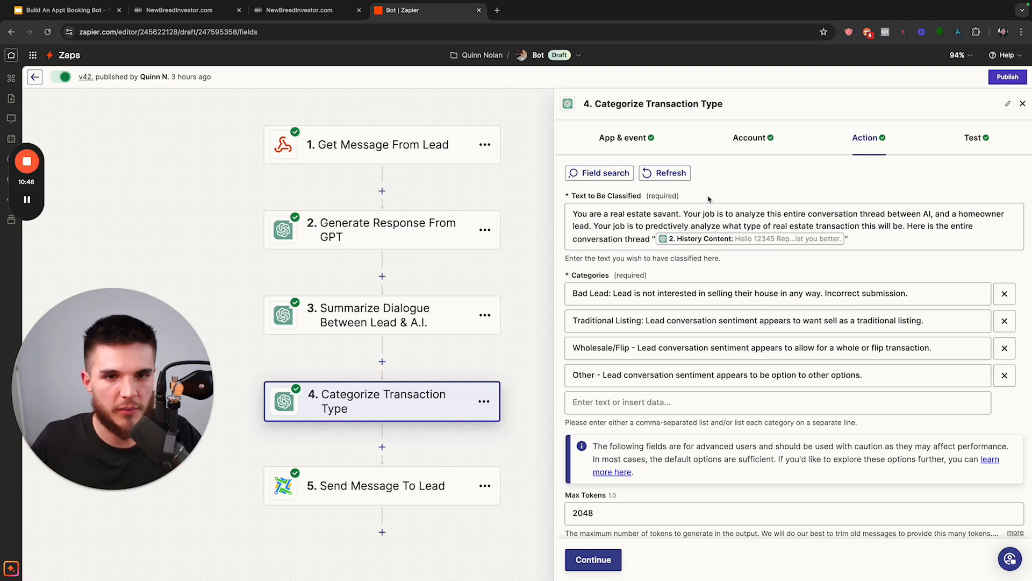
click(666, 228)
key(BackSpace)
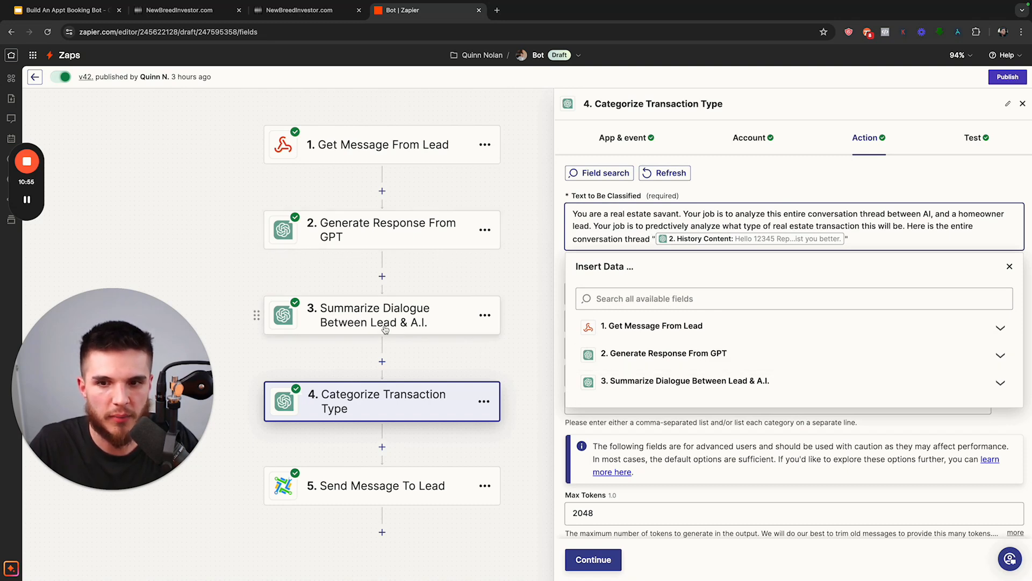
click(644, 354)
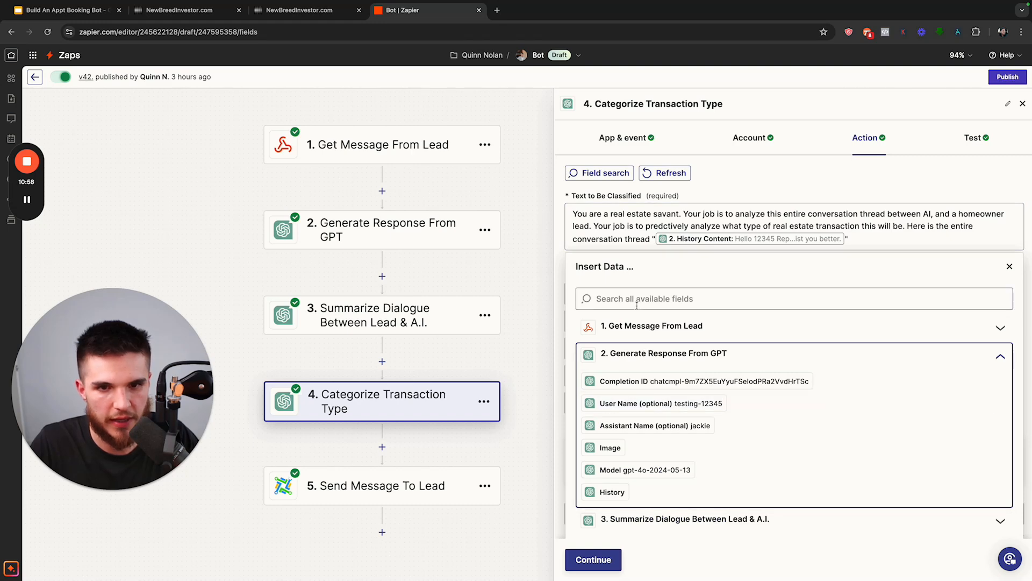
click(672, 299)
text(history content)
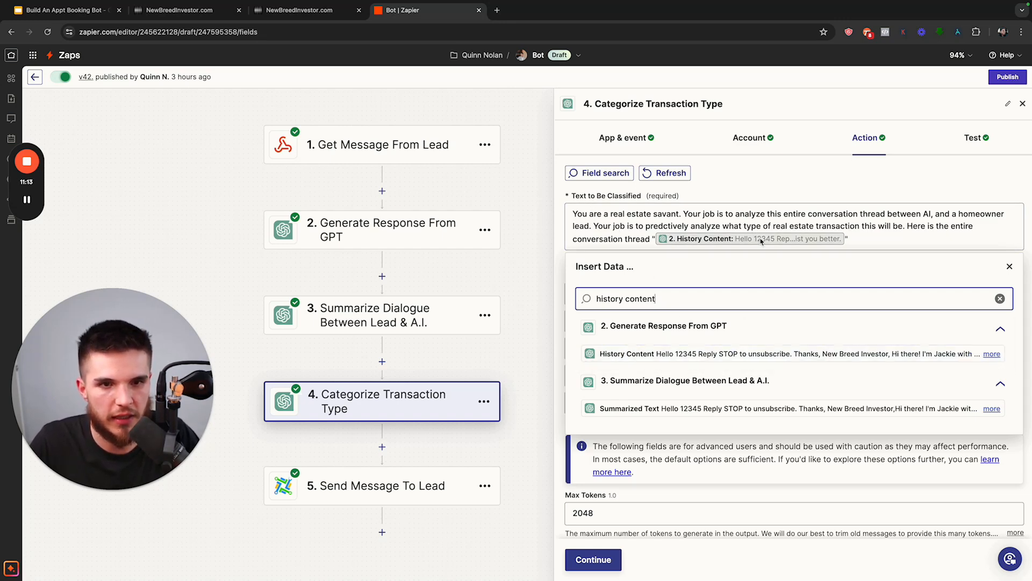
Highlight the classification instructions preceding the History Content mapping, leaving the data picker closed
click(632, 215)
drag(571, 211, 656, 237)
click(725, 197)
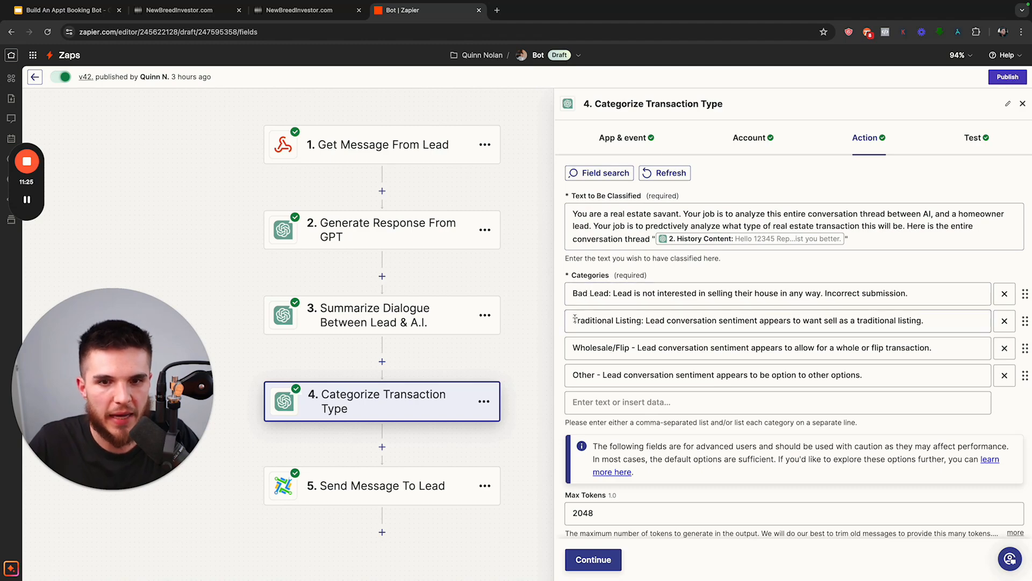
Review the four transaction categories and the Max Tokens, Model, Temperature and Top P settings of the classification action
click(574, 319)
click(579, 269)
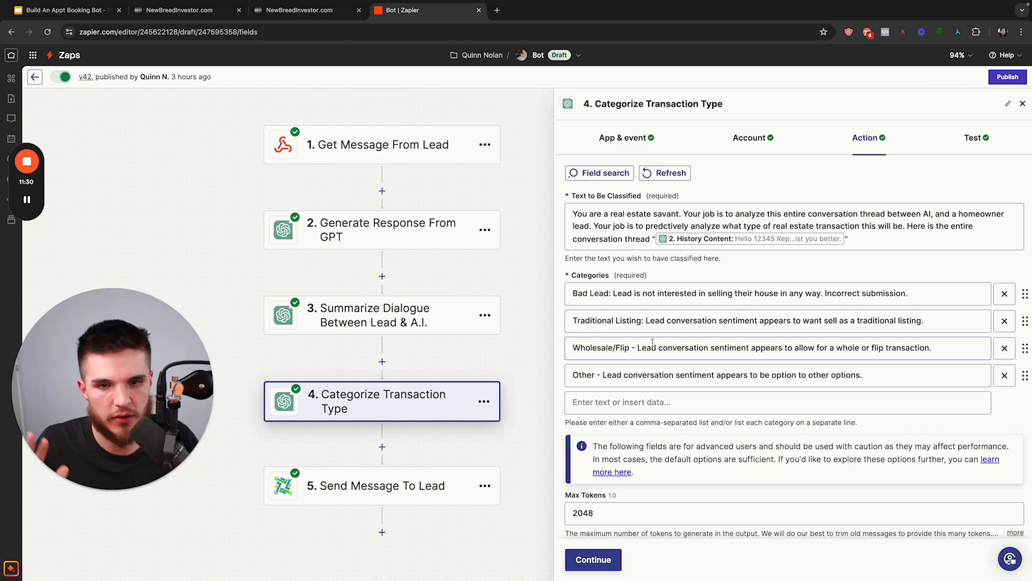
click(572, 293)
click(919, 281)
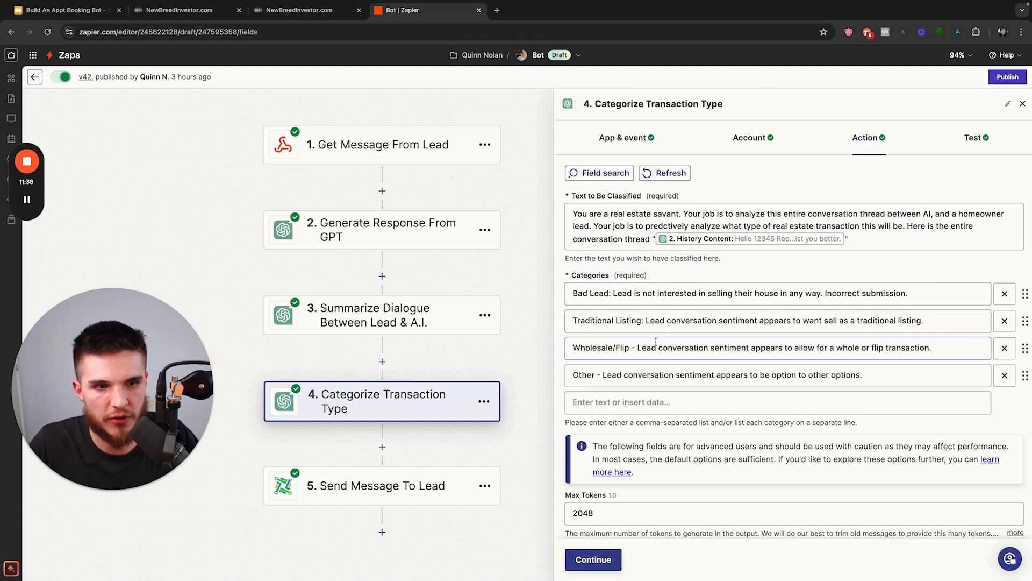
scroll(655, 342, down, 1)
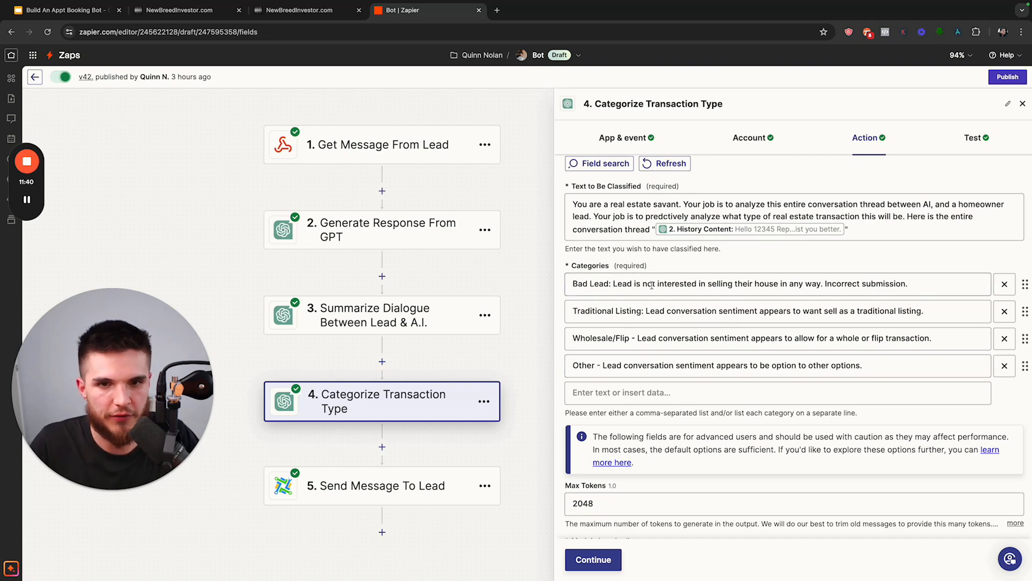
scroll(651, 284, down, 5)
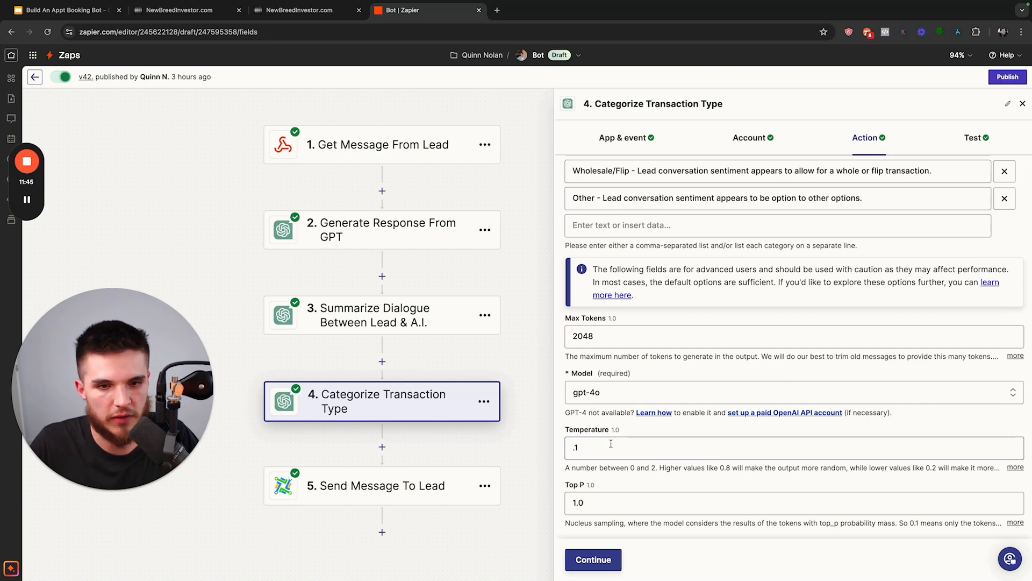
Retest the Categorize Transaction Type step and highlight the Category value in its output data
click(973, 138)
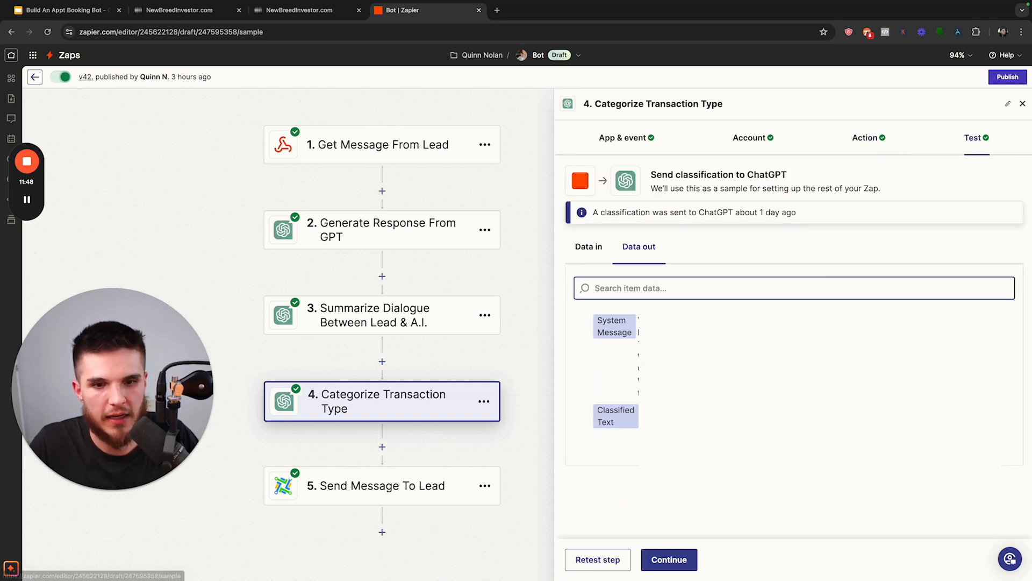
click(601, 555)
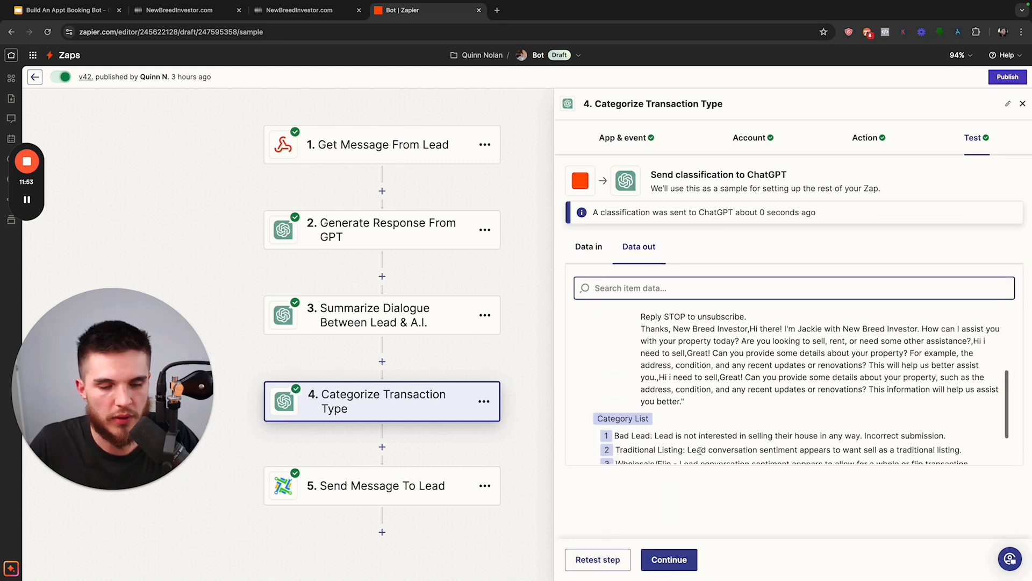
scroll(700, 452, down, 2)
drag(639, 442, 699, 442)
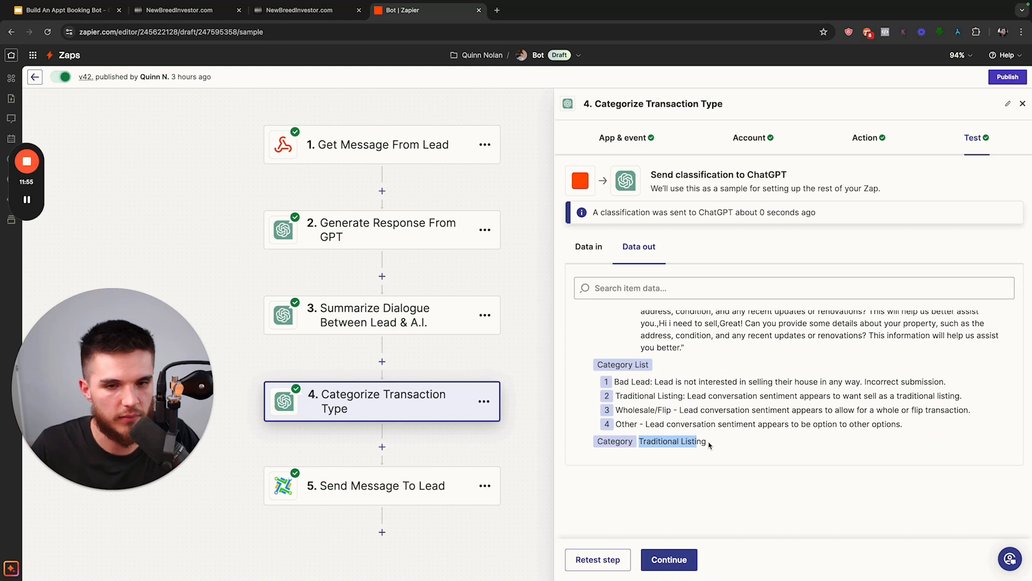
click(709, 444)
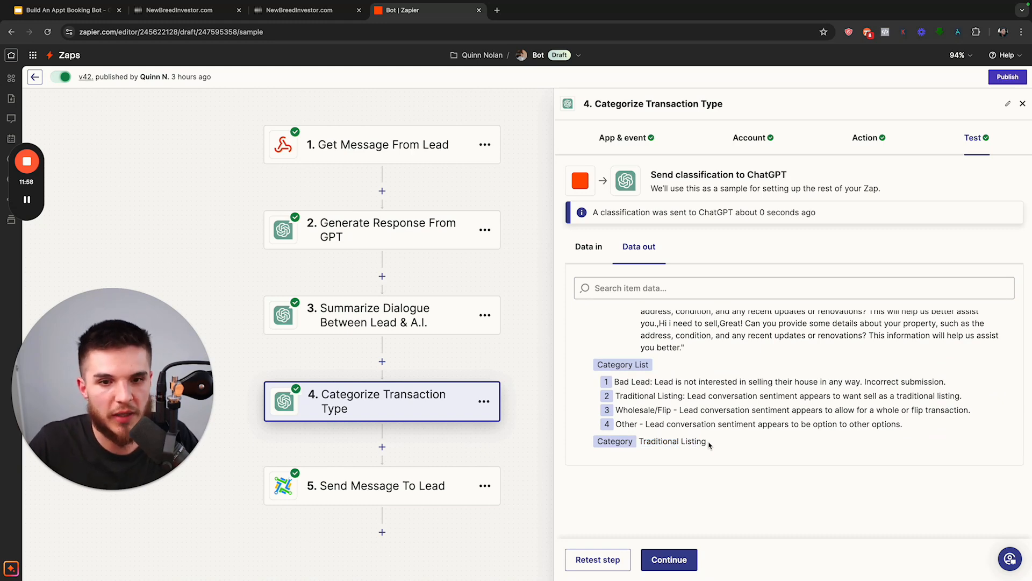
drag(709, 445, 641, 442)
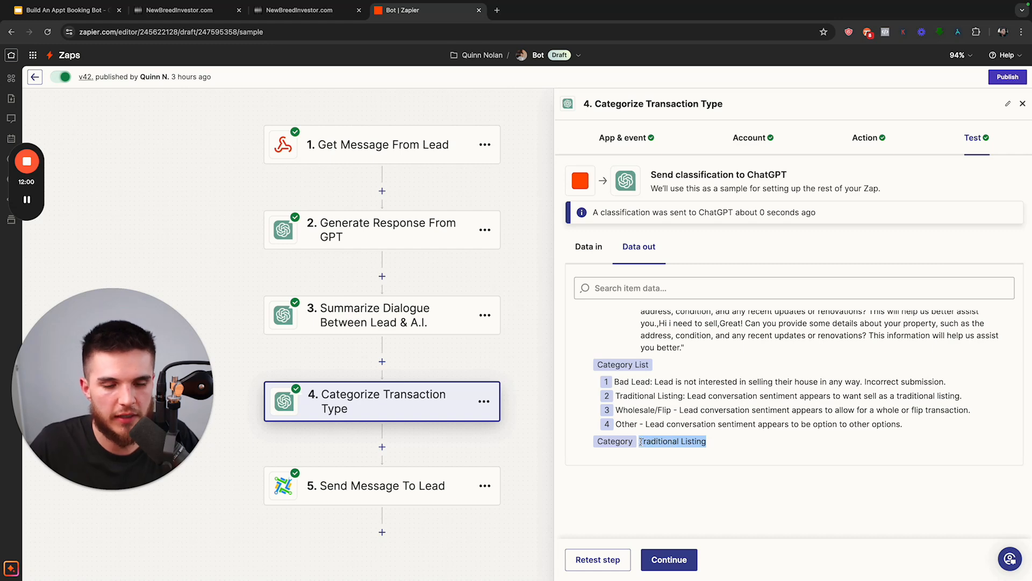
Compare the returned Category with the conversation text and category list, rechecking the Categories defined in the action settings
scroll(735, 364, up, 1)
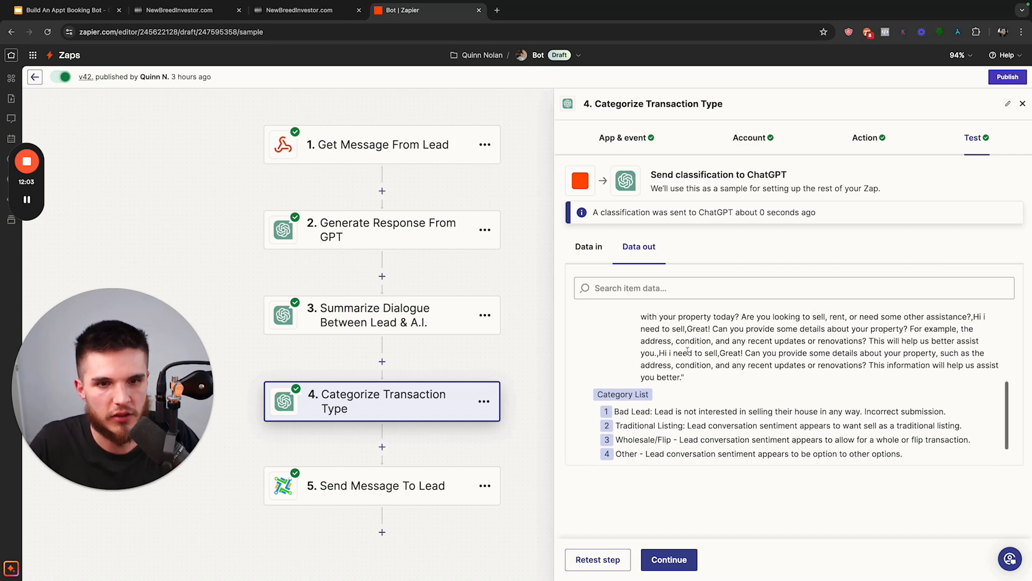
scroll(694, 366, down, 1)
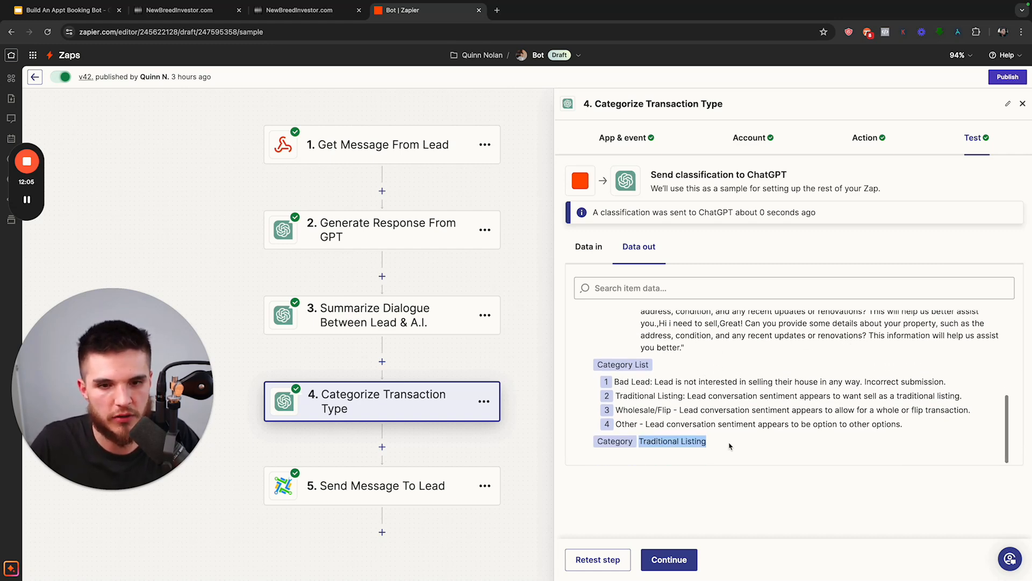
drag(641, 441, 704, 441)
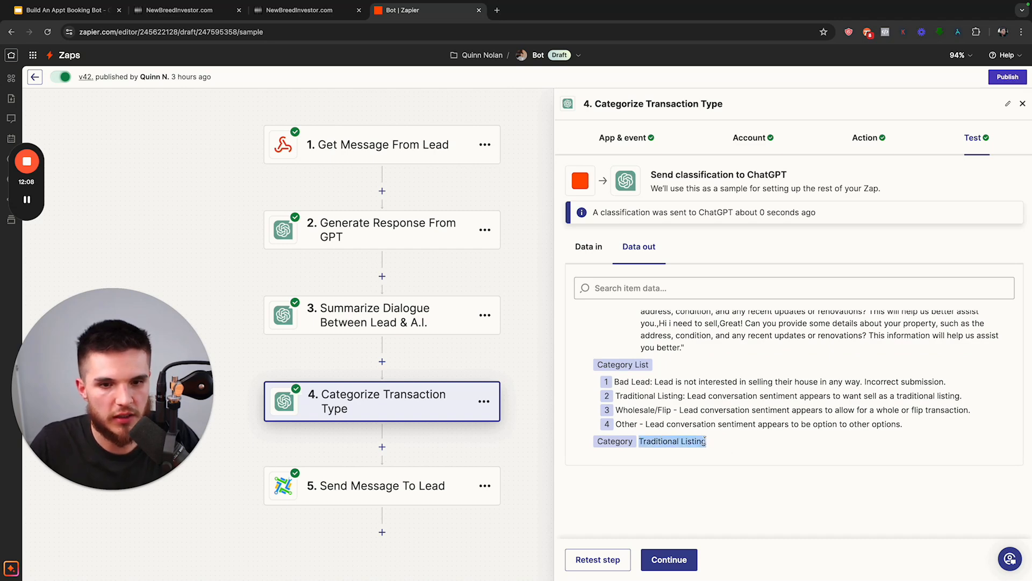
drag(643, 442, 706, 441)
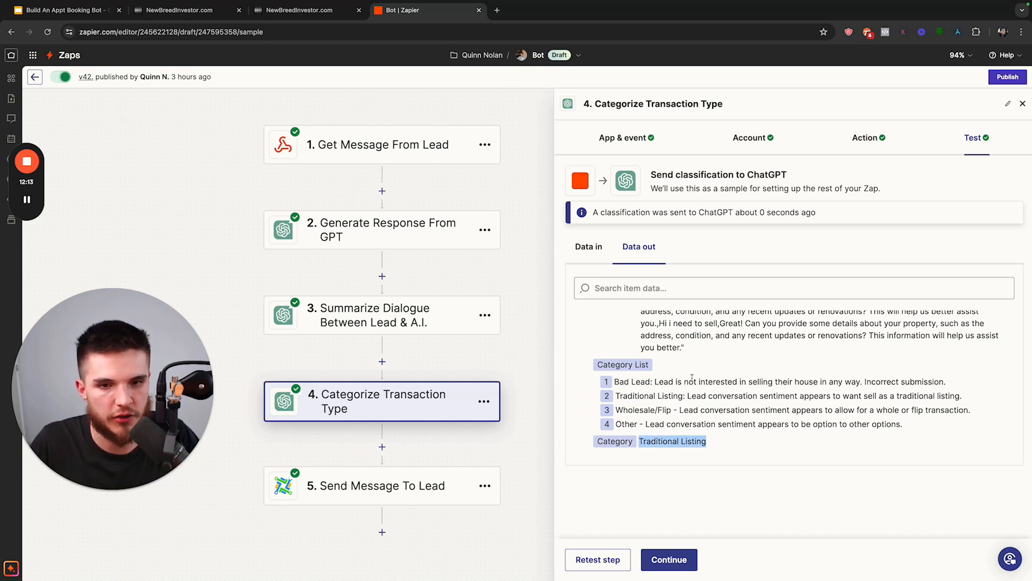
click(864, 140)
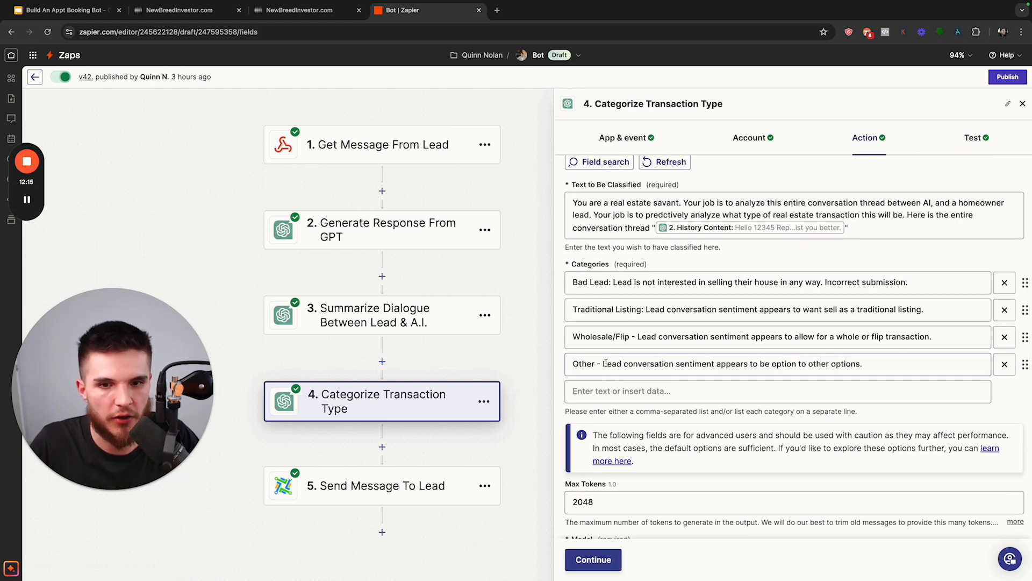
click(971, 139)
scroll(660, 457, down, 5)
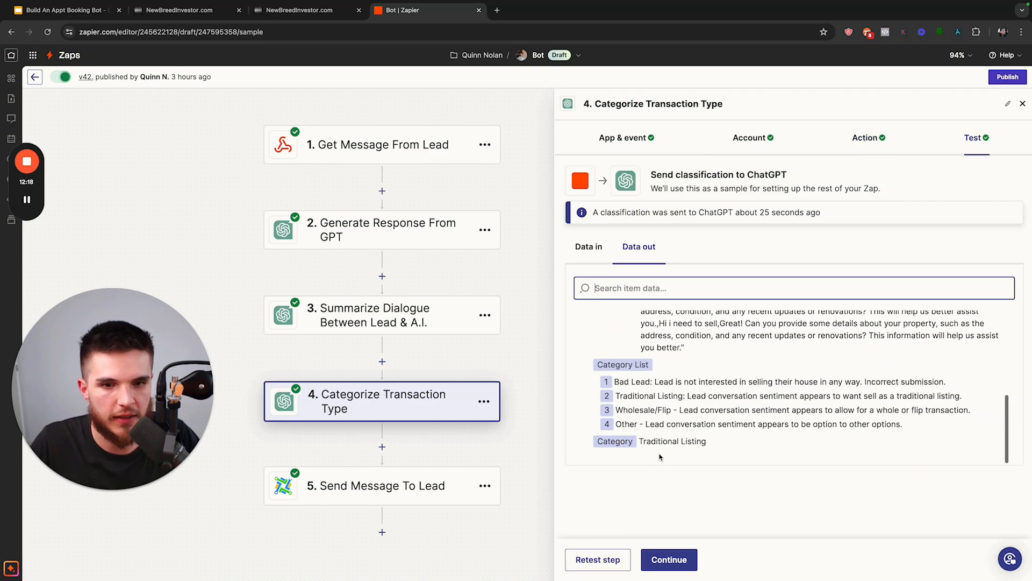
drag(638, 441, 740, 446)
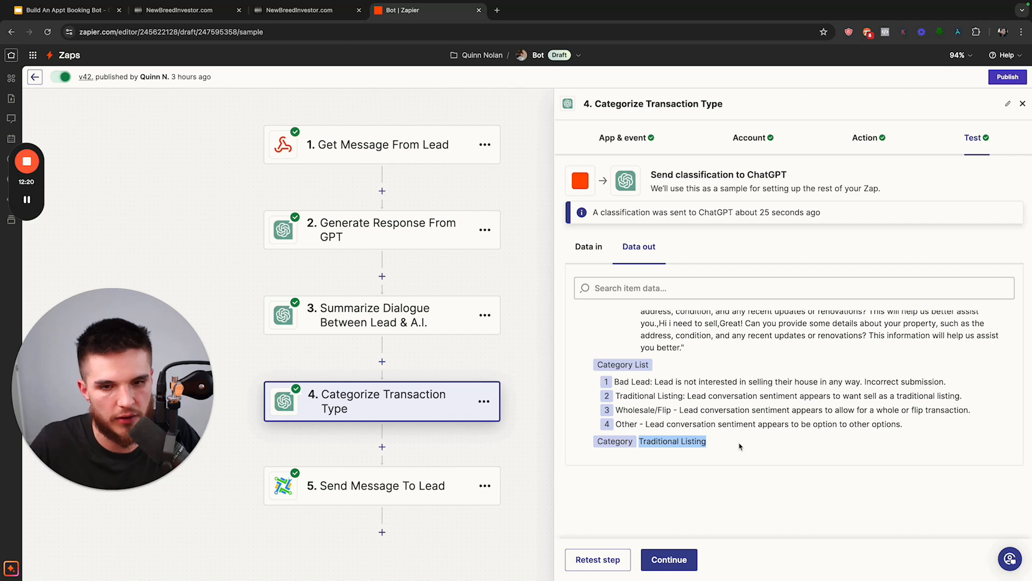
Continue to the Send Message To Lead step's action settings and check the Get Message From Lead data available for First Name
click(679, 559)
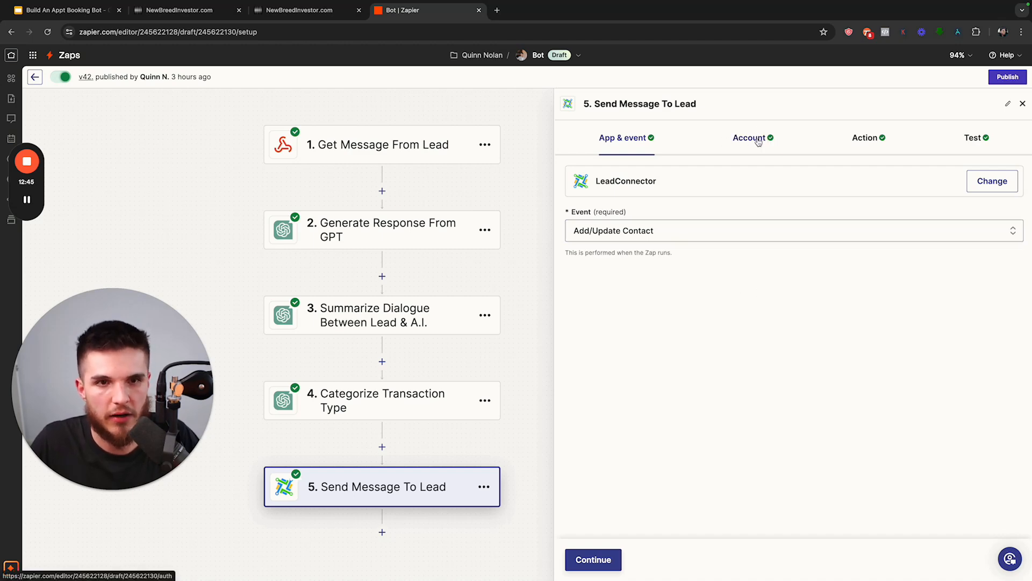
click(868, 137)
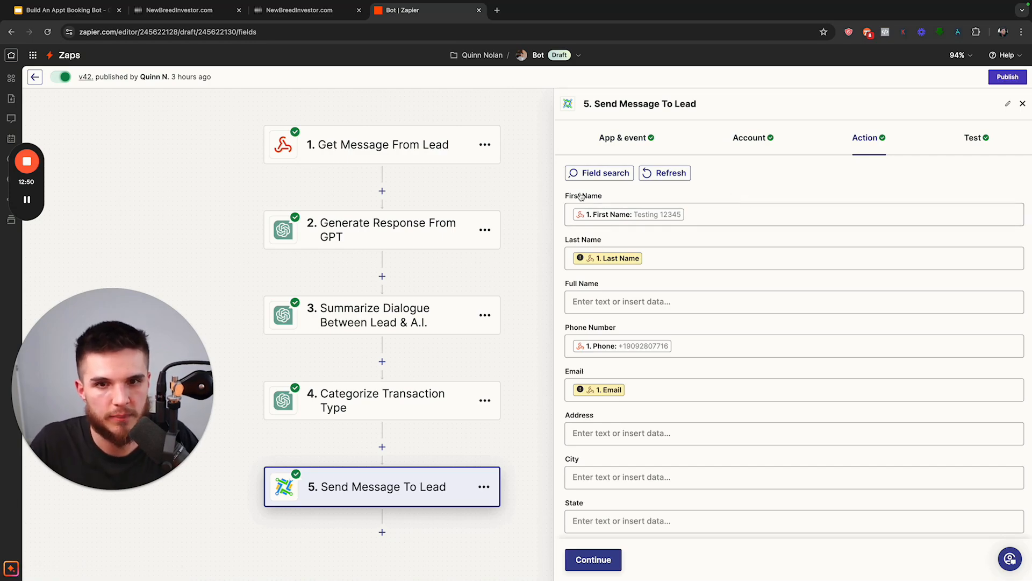
drag(565, 196, 610, 198)
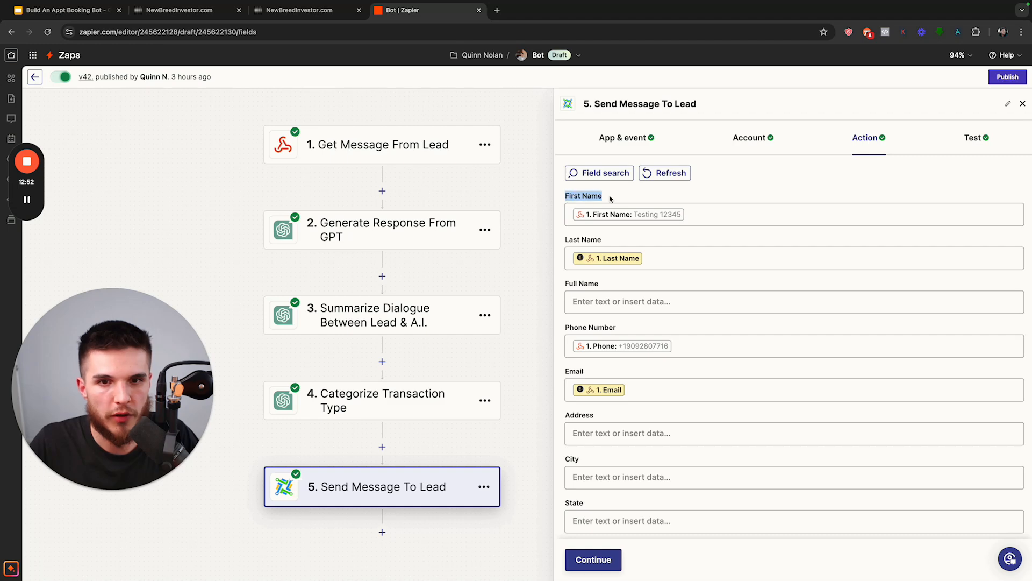
click(700, 214)
click(671, 309)
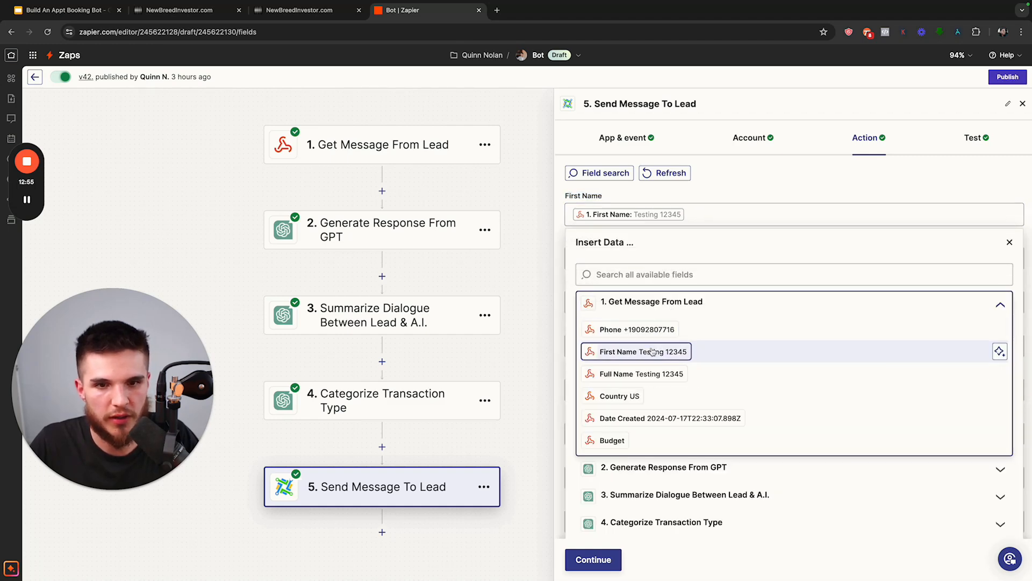
click(741, 194)
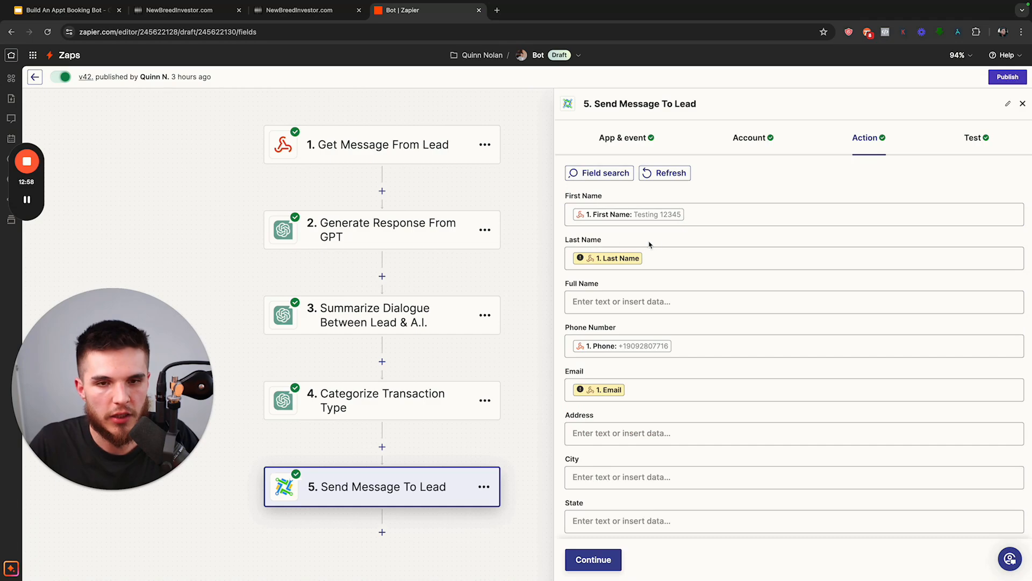
Check the Get Message From Lead data available for the Phone Number field, leaving its mapping as is
scroll(662, 243, down, 2)
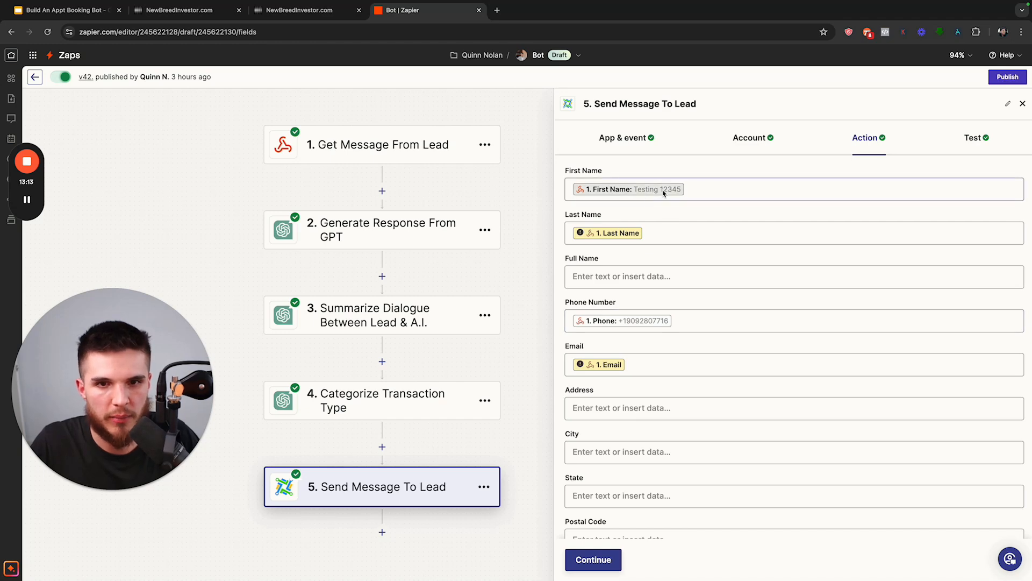
click(686, 322)
click(654, 410)
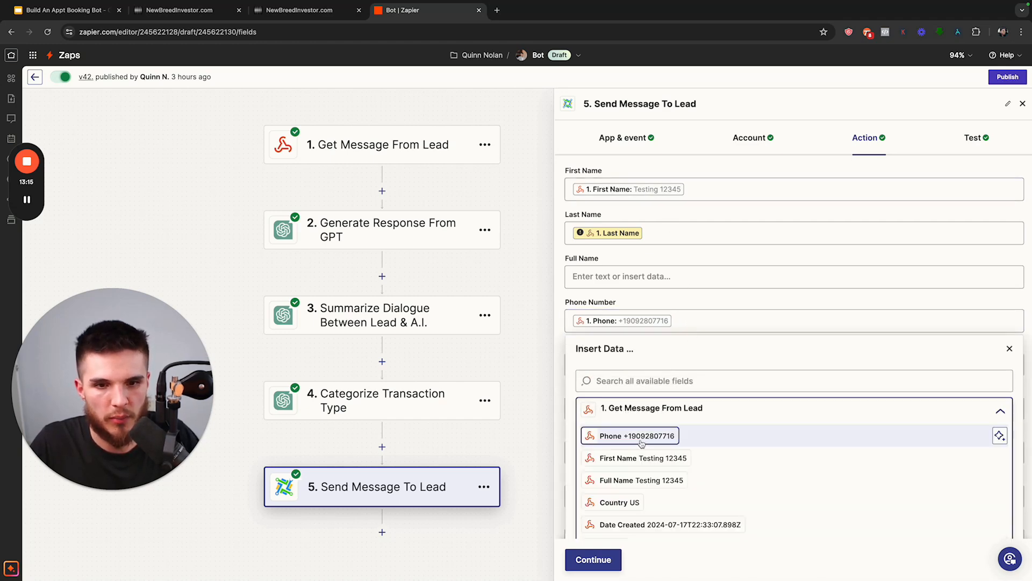
click(697, 302)
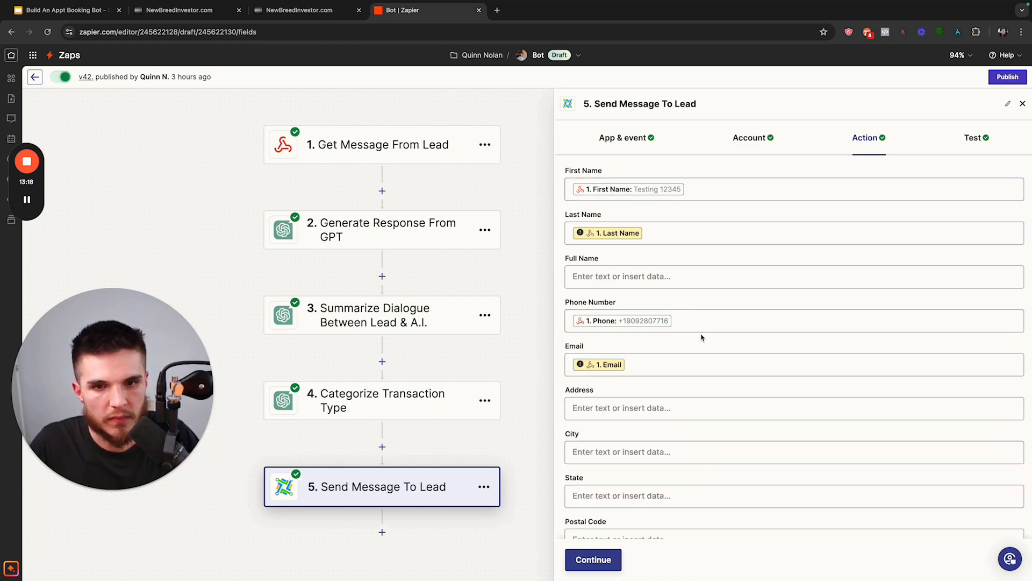
Examine the Notes field's Summary mapping against the Summarize Dialogue step's available data, and highlight the Notes label
scroll(701, 338, down, 5)
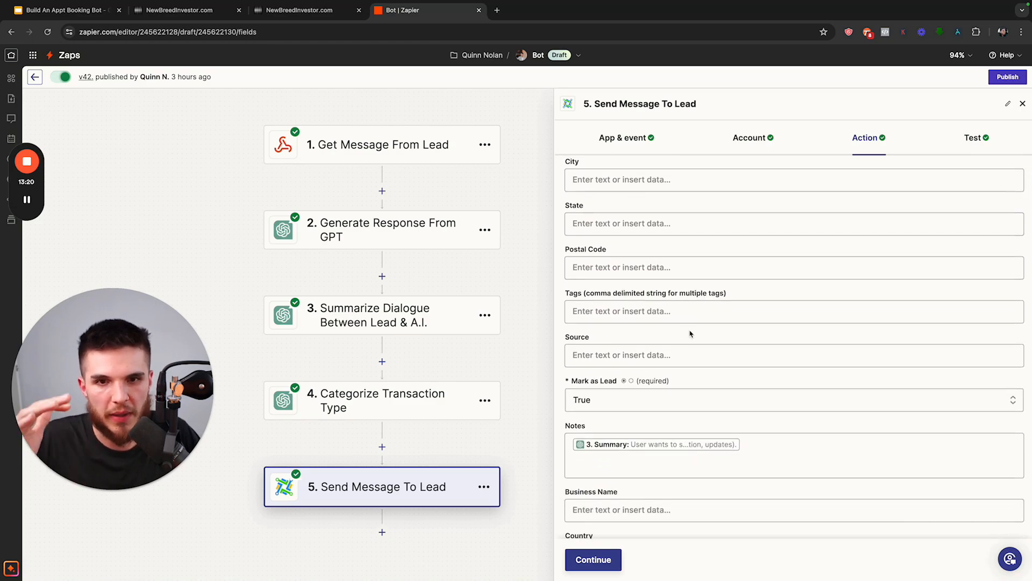
scroll(690, 334, down, 3)
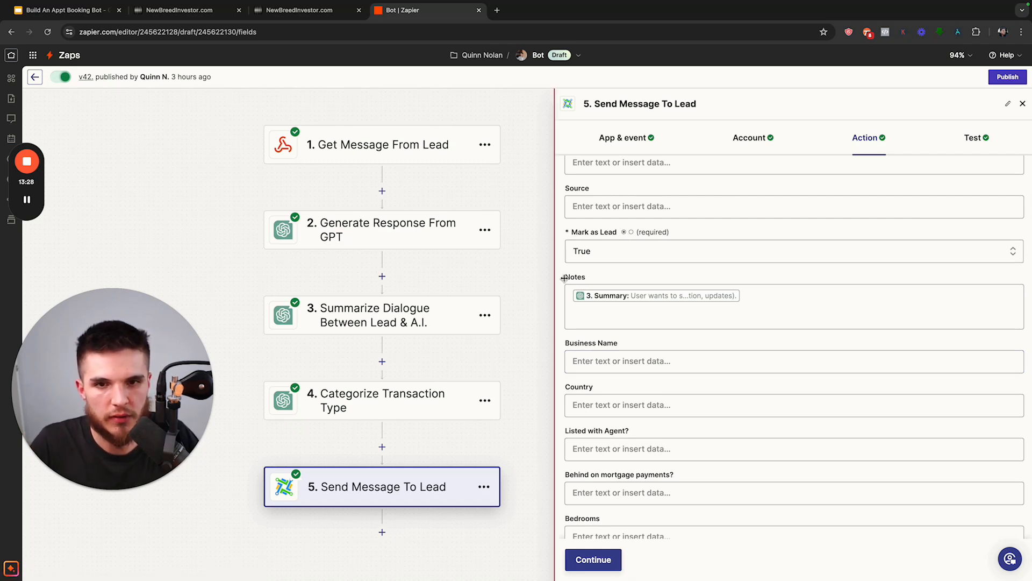
click(595, 301)
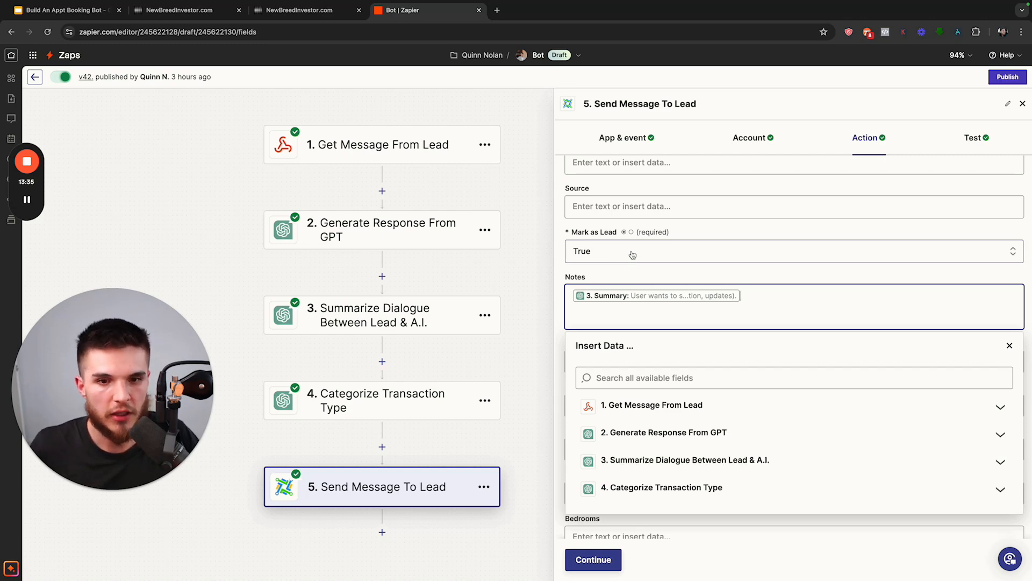
click(674, 461)
scroll(652, 466, down, 1)
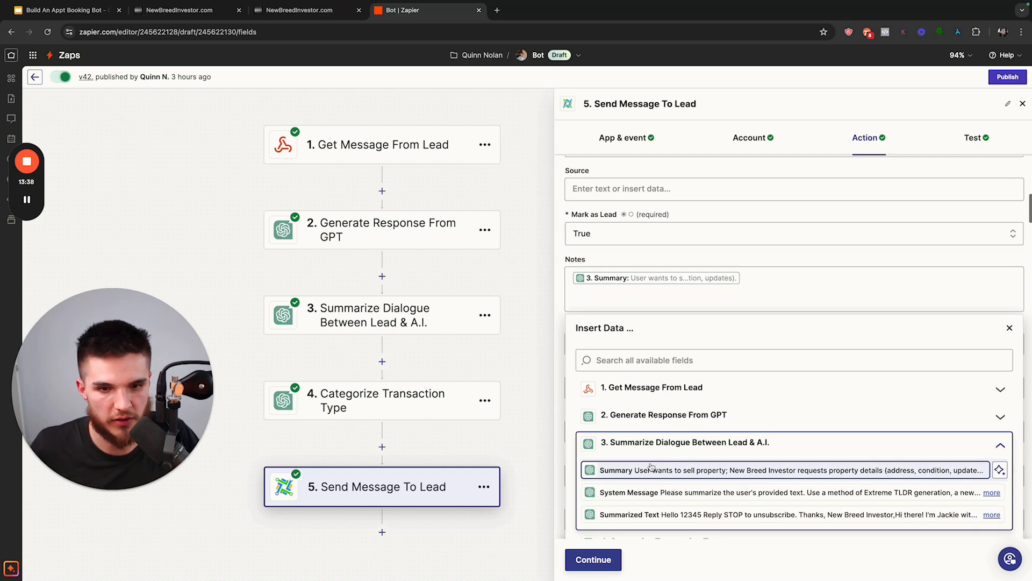
scroll(655, 513, down, 1)
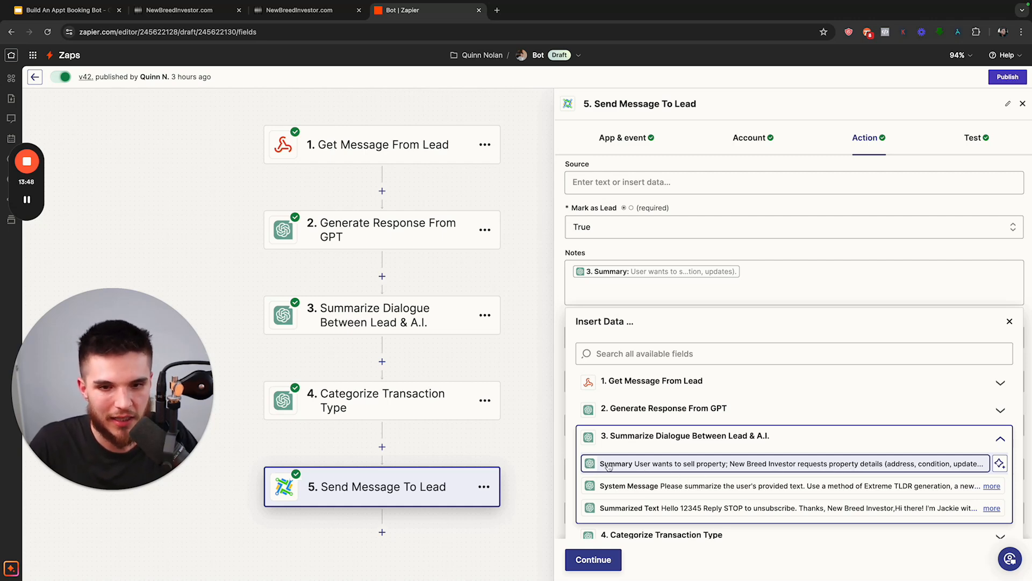
click(742, 256)
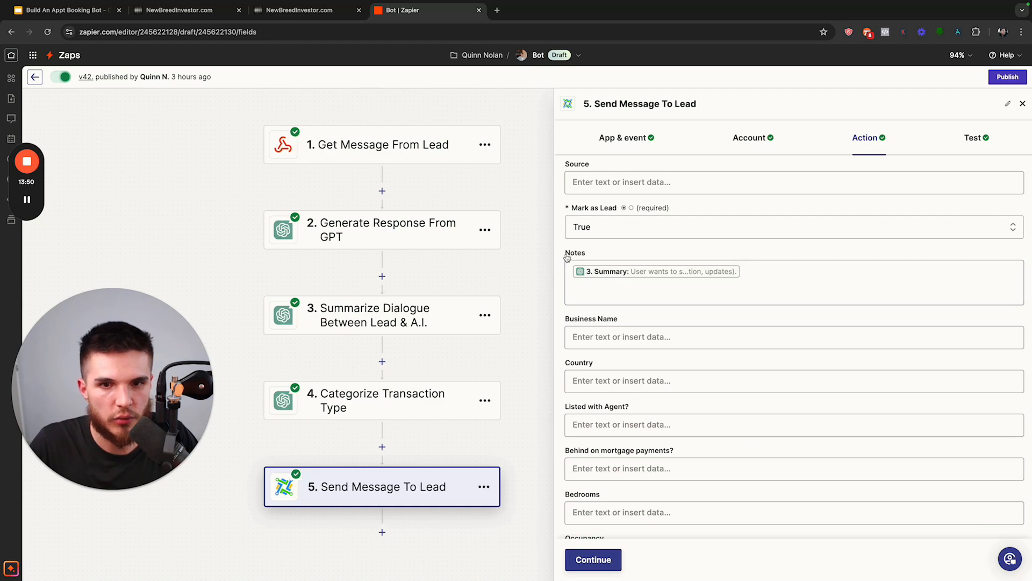
drag(566, 253, 586, 257)
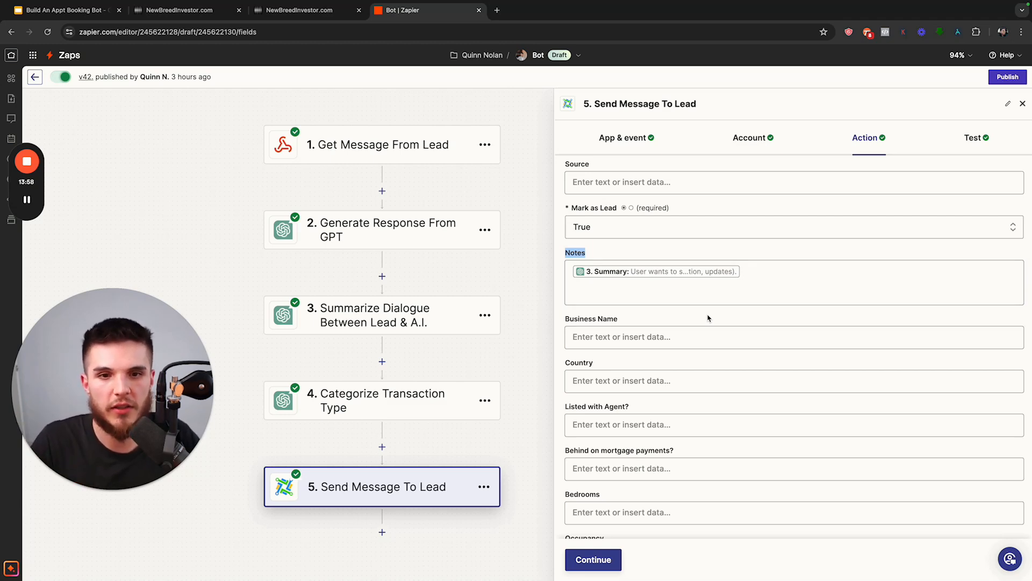
Check the Type of Transaction field's Category mapping against the Categorize Transaction Type step's available data, leaving the mapping as is
scroll(702, 303, down, 6)
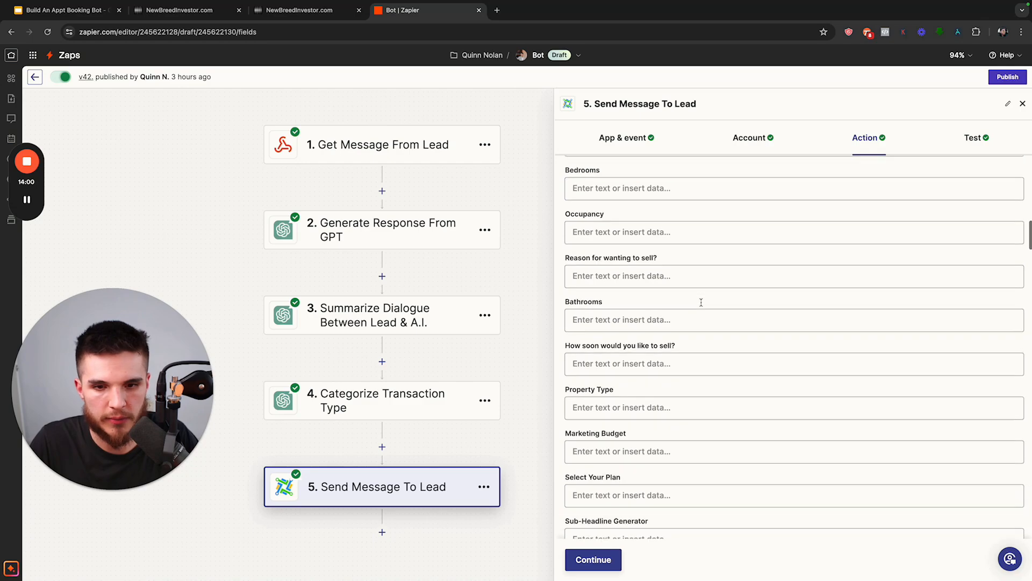
scroll(701, 303, down, 8)
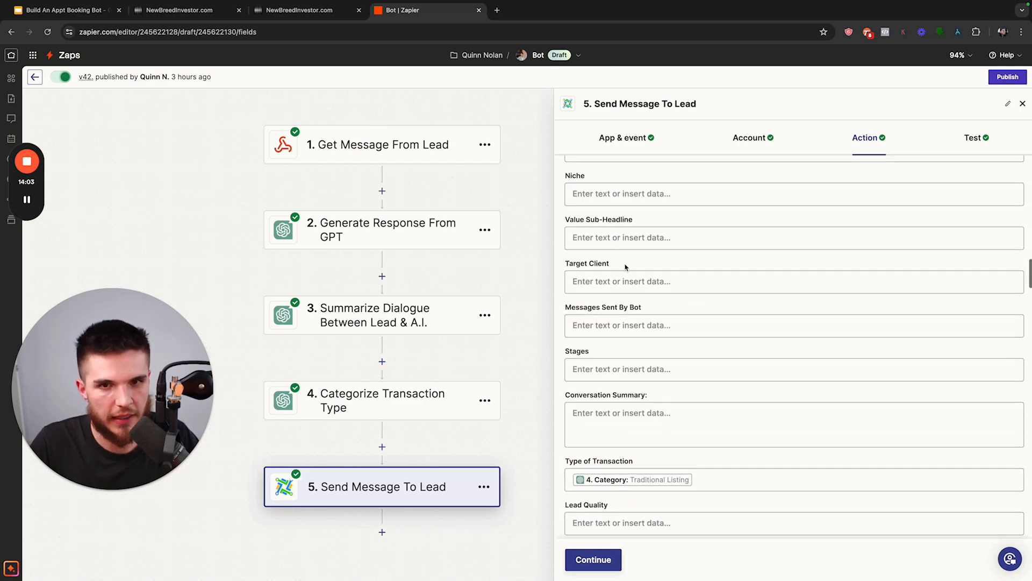
scroll(645, 279, down, 3)
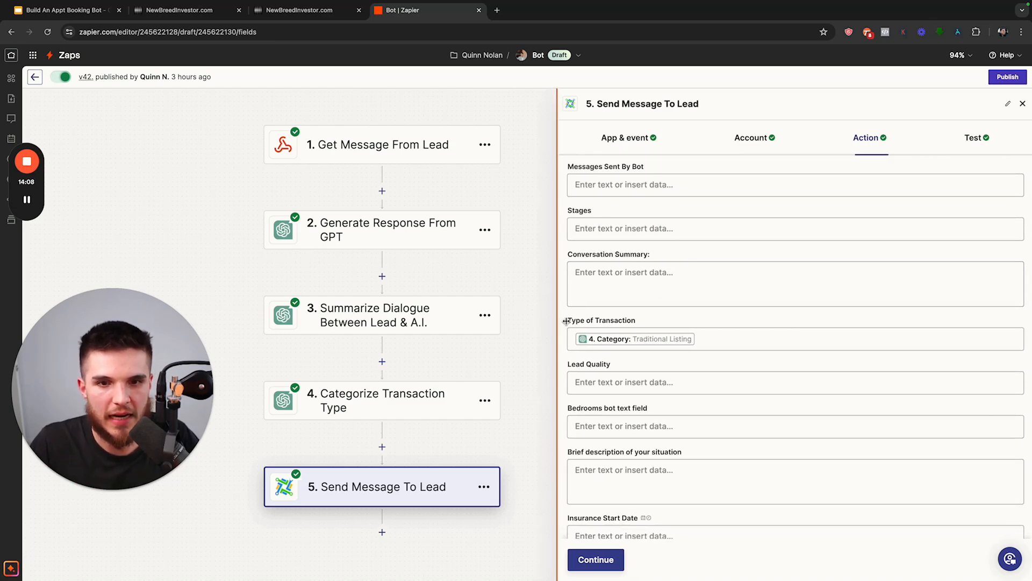
click(718, 338)
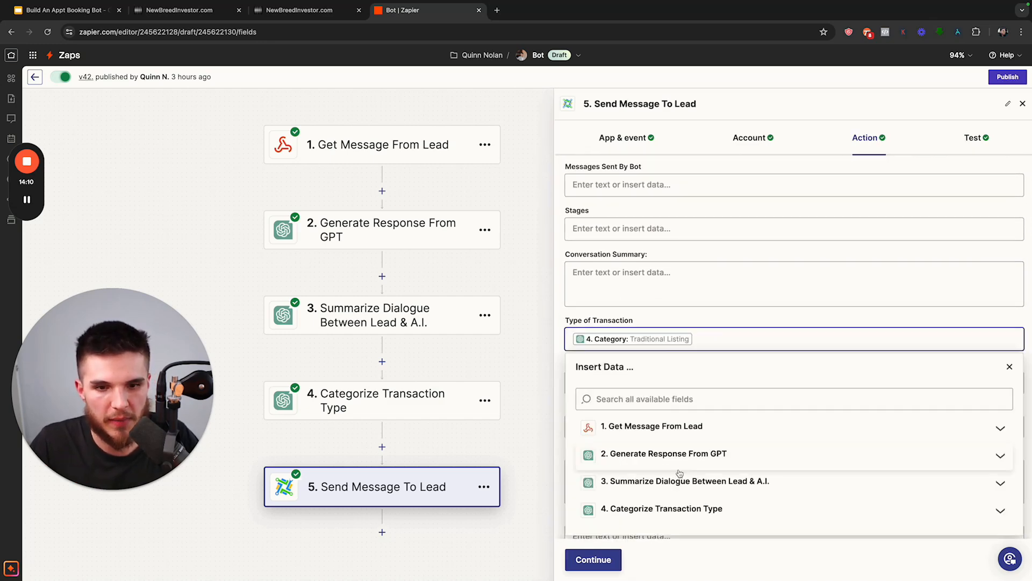
scroll(669, 436, down, 2)
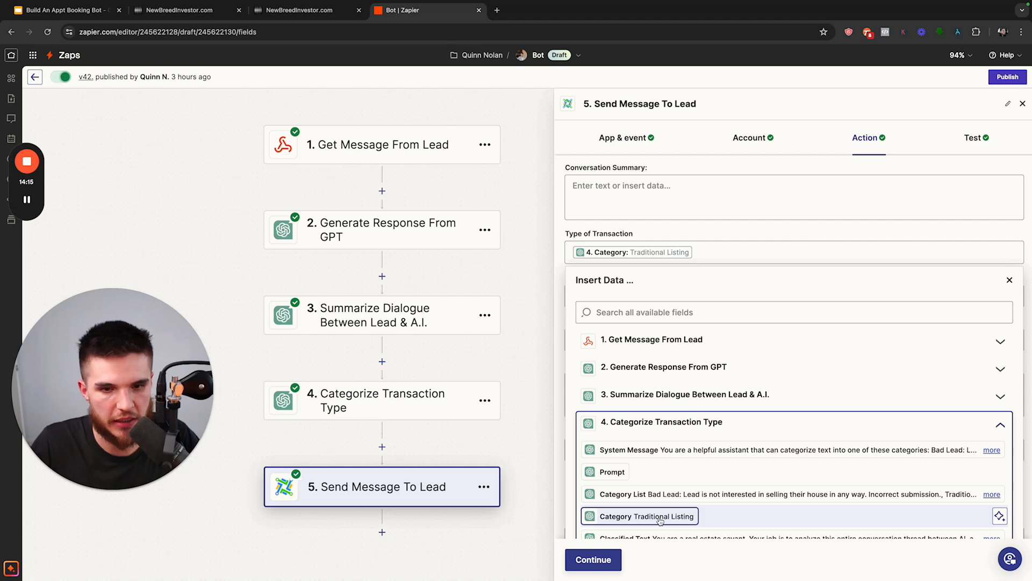
scroll(639, 521, down, 1)
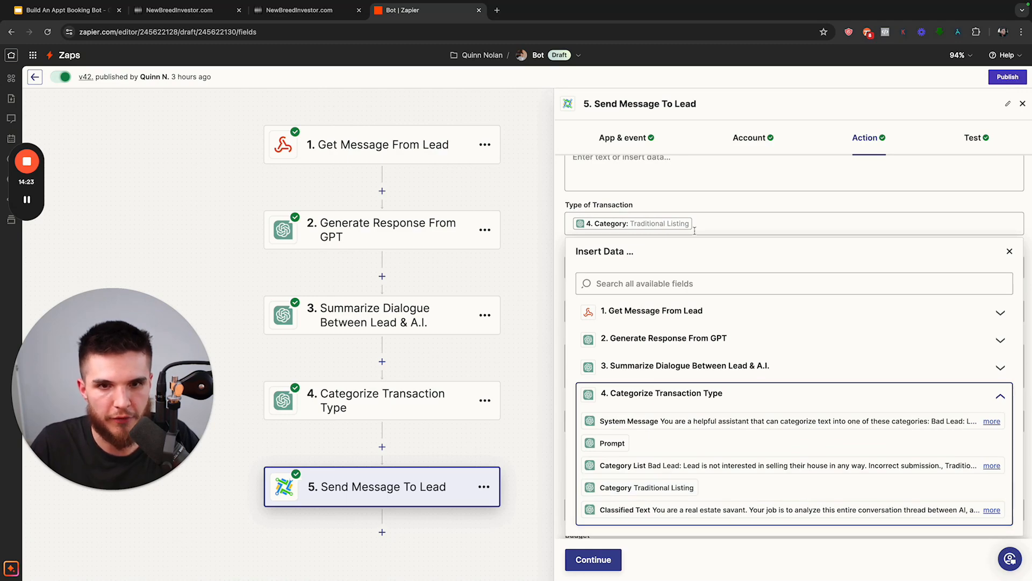
click(700, 207)
Find the GPT Assistant Response Message field further down the Send Message To Lead settings and highlight its label
scroll(722, 289, down, 15)
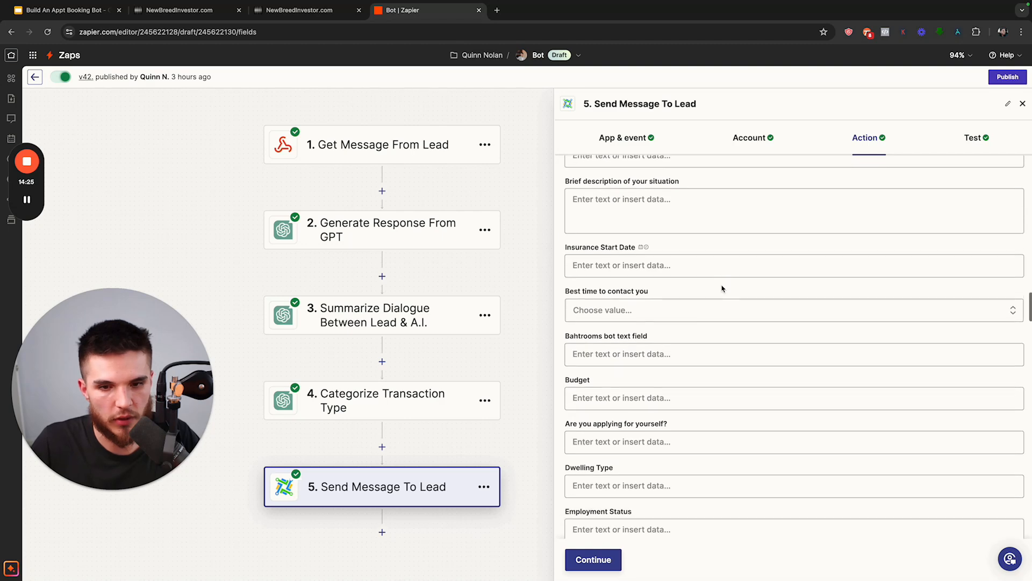
scroll(722, 285, down, 15)
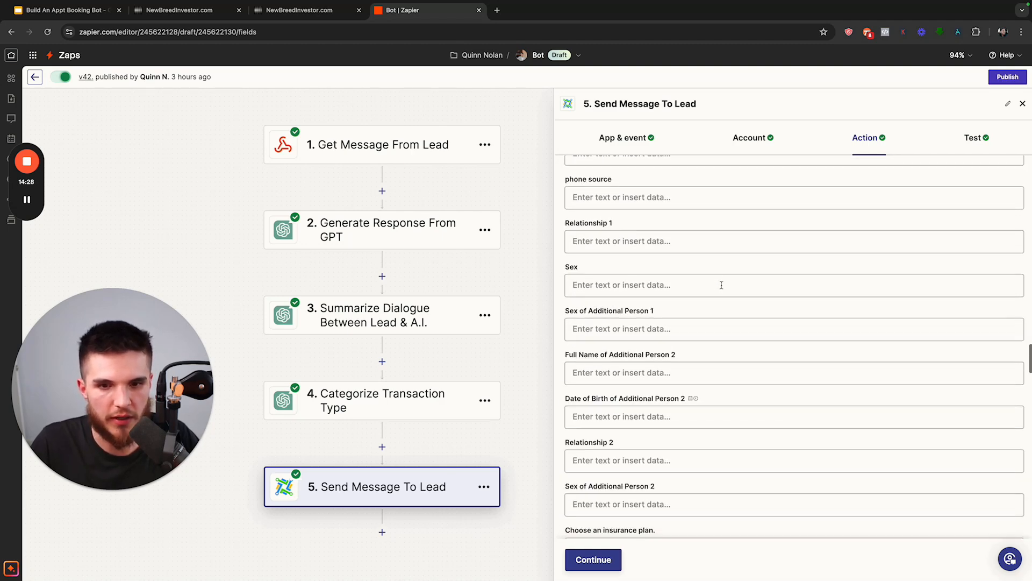
scroll(673, 282, down, 15)
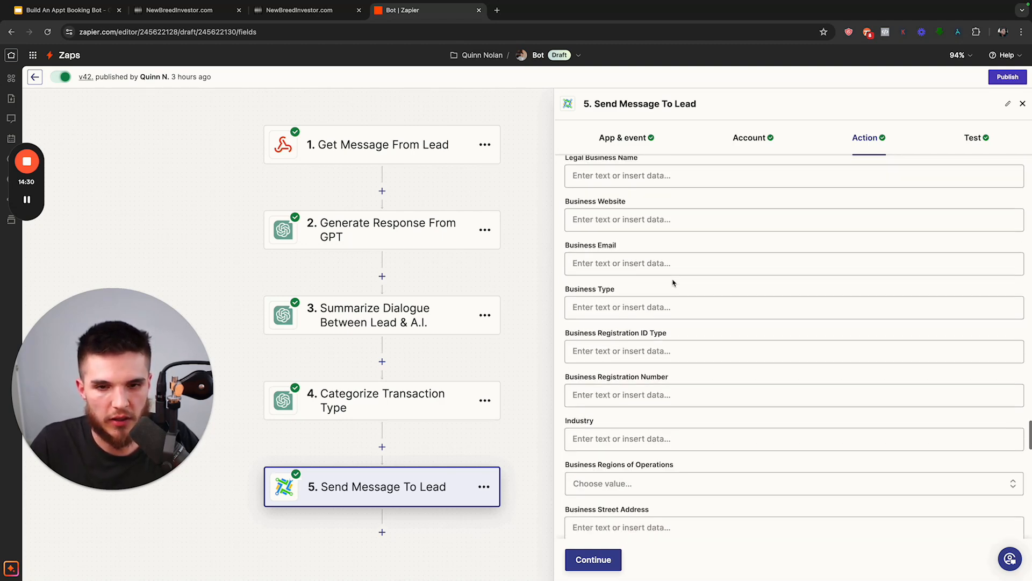
scroll(672, 283, down, 10)
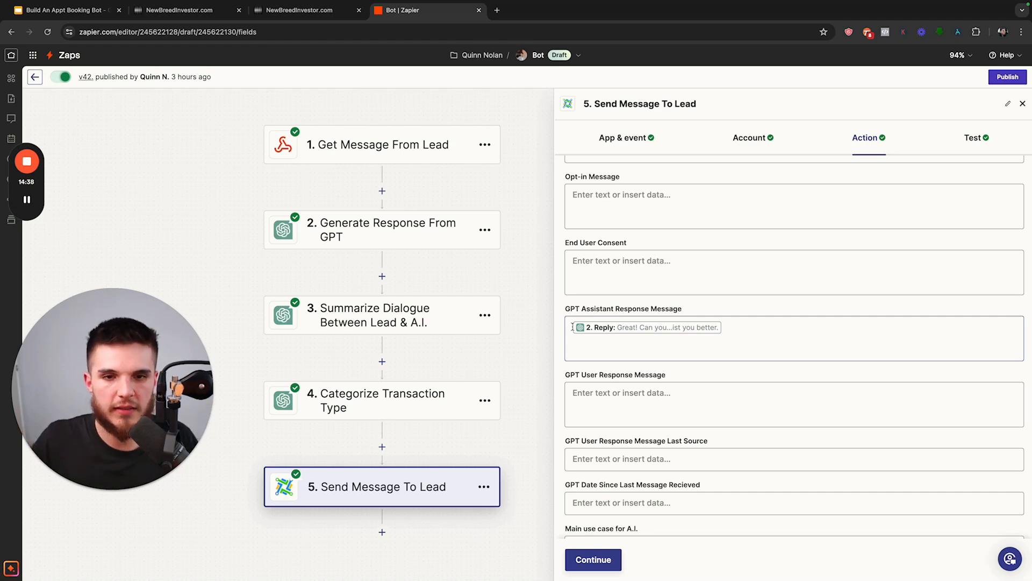
drag(566, 312, 684, 313)
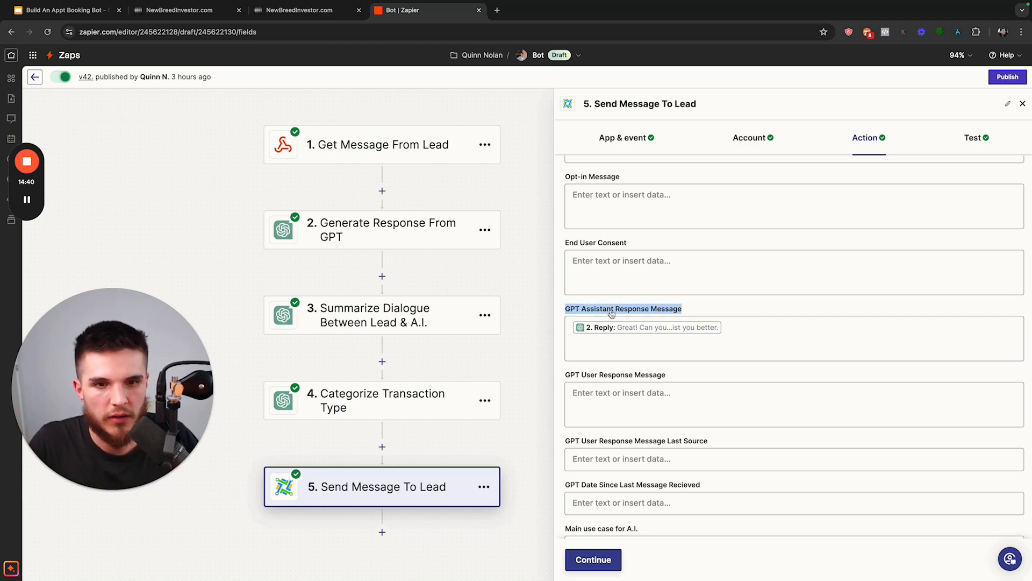
Search the GPT Assistant Response Message field's available data for "reply" to check its Reply mapping, and close the data list without changes
click(653, 338)
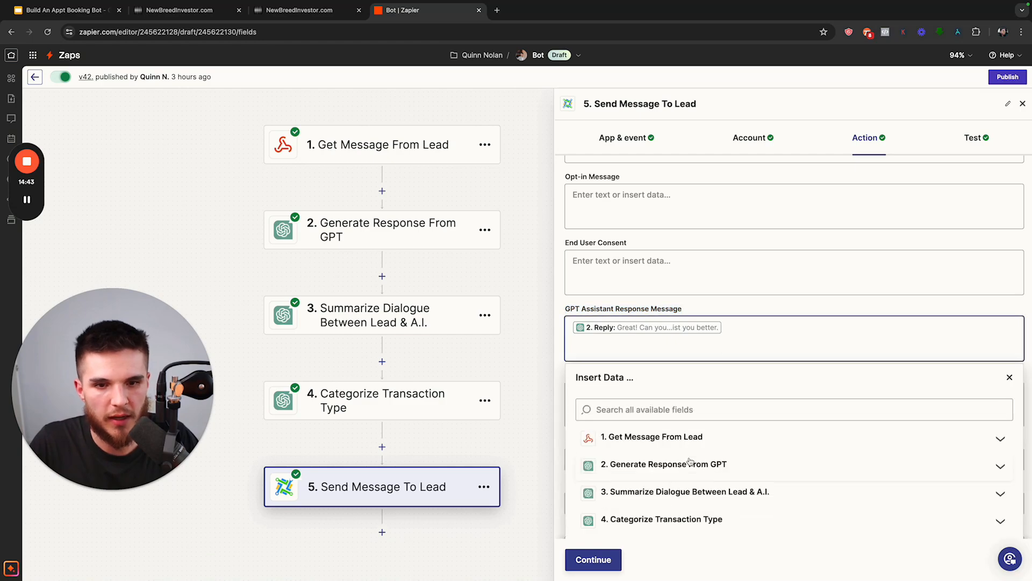
click(714, 465)
scroll(678, 408, down, 2)
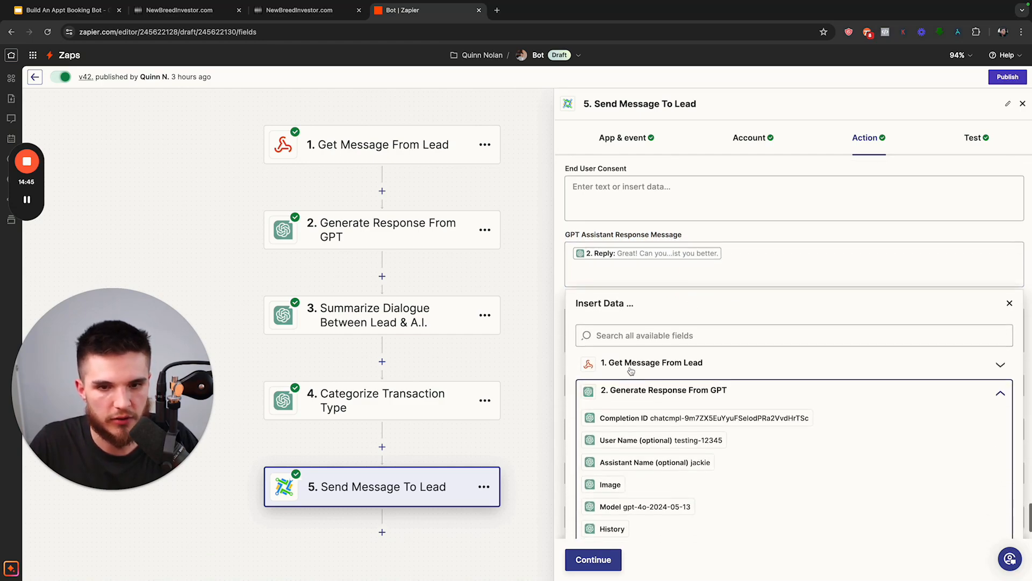
click(643, 338)
text(reply)
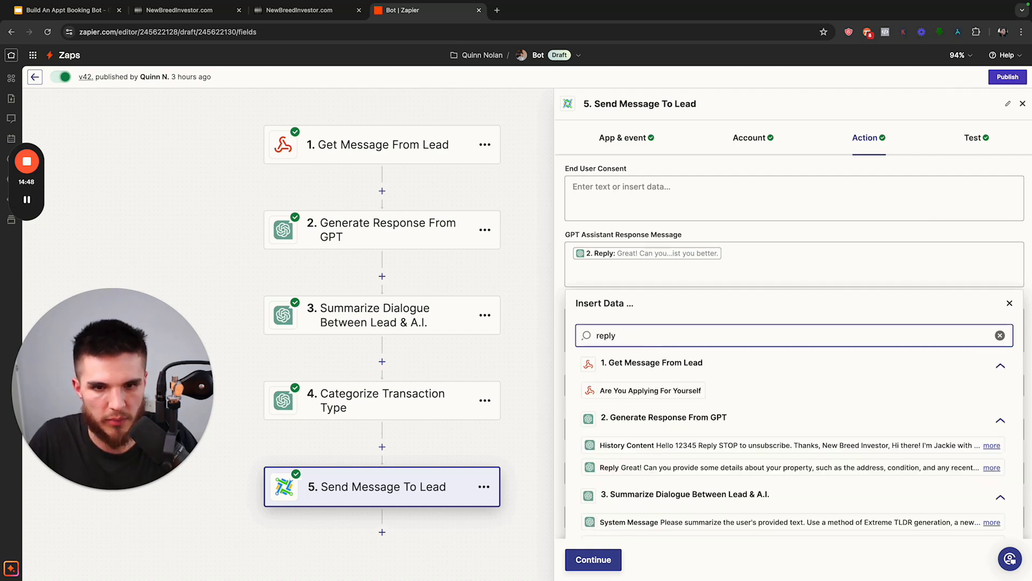
scroll(646, 356, down, 2)
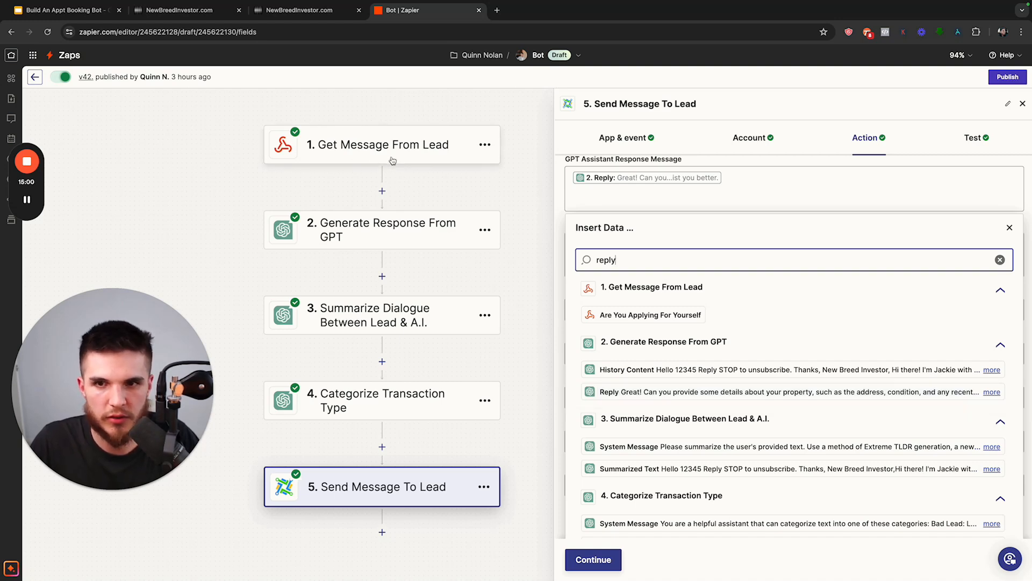
click(735, 205)
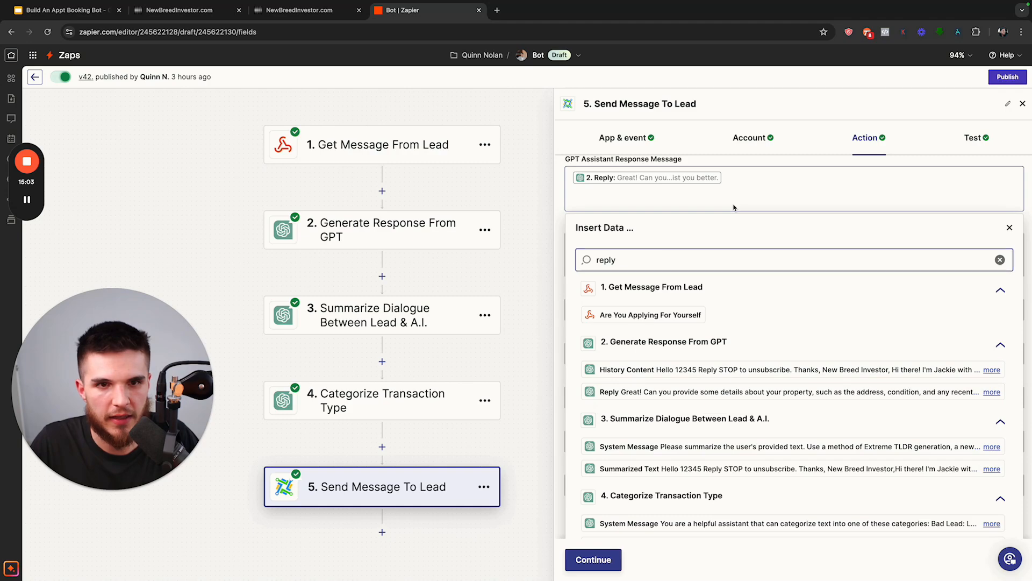
click(1010, 228)
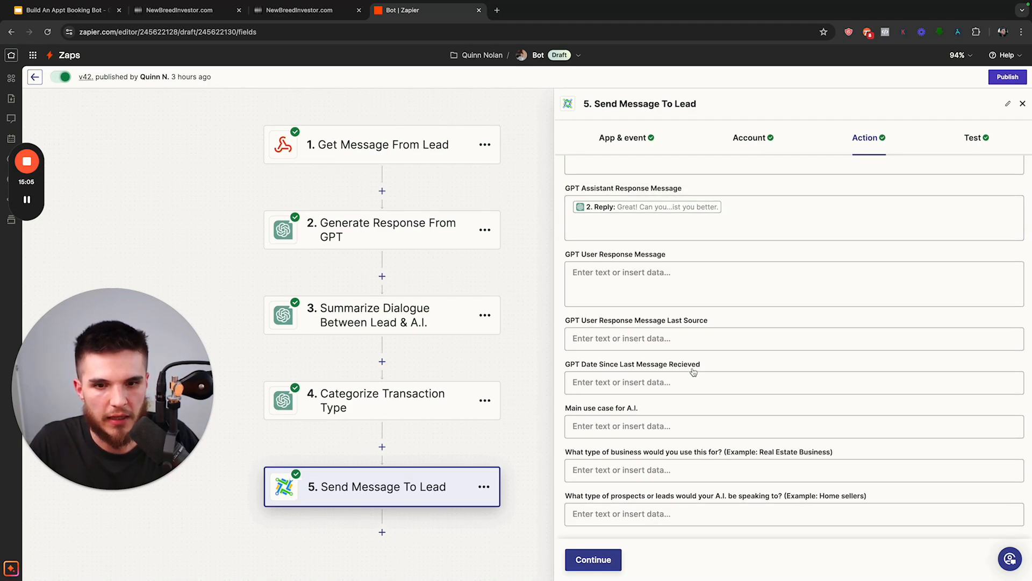
Continue to the Send Message To Lead step's test and retest sending the contact to LeadConnector
click(610, 559)
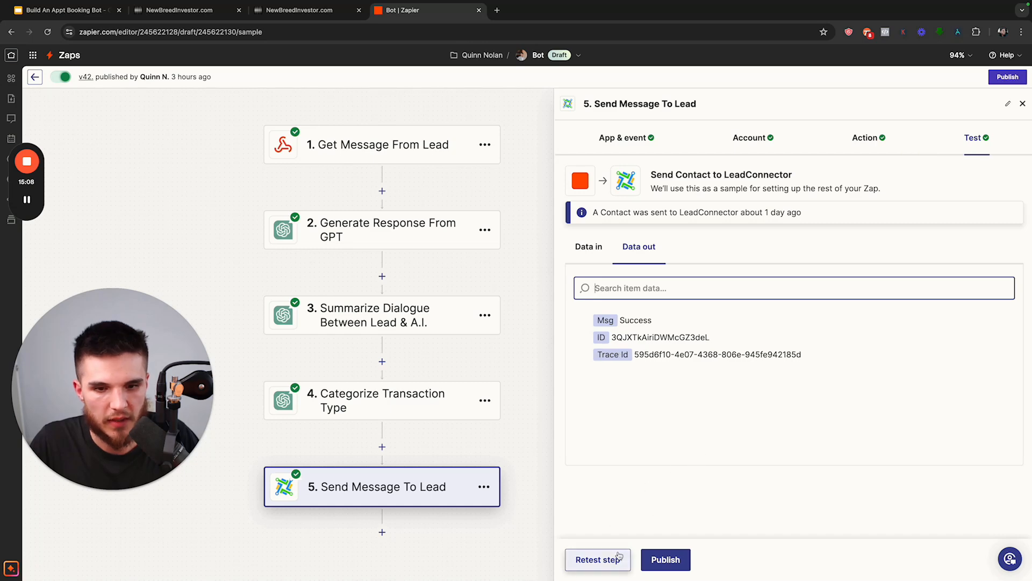
click(609, 560)
scroll(694, 430, down, 3)
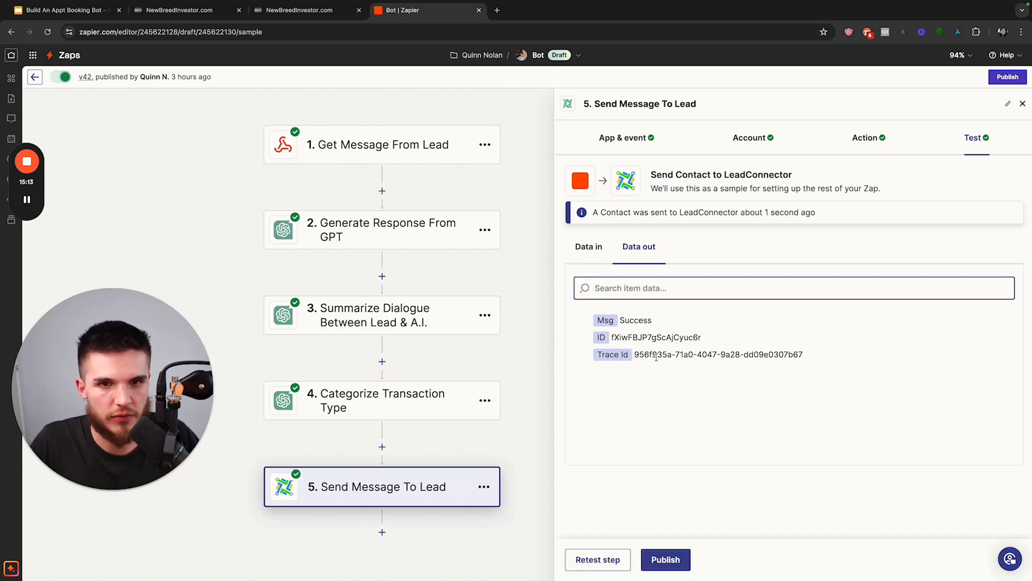
Switch to the Bot contact's conversation in the CRM, examine the latest AI reply, and return to the Zap
click(299, 10)
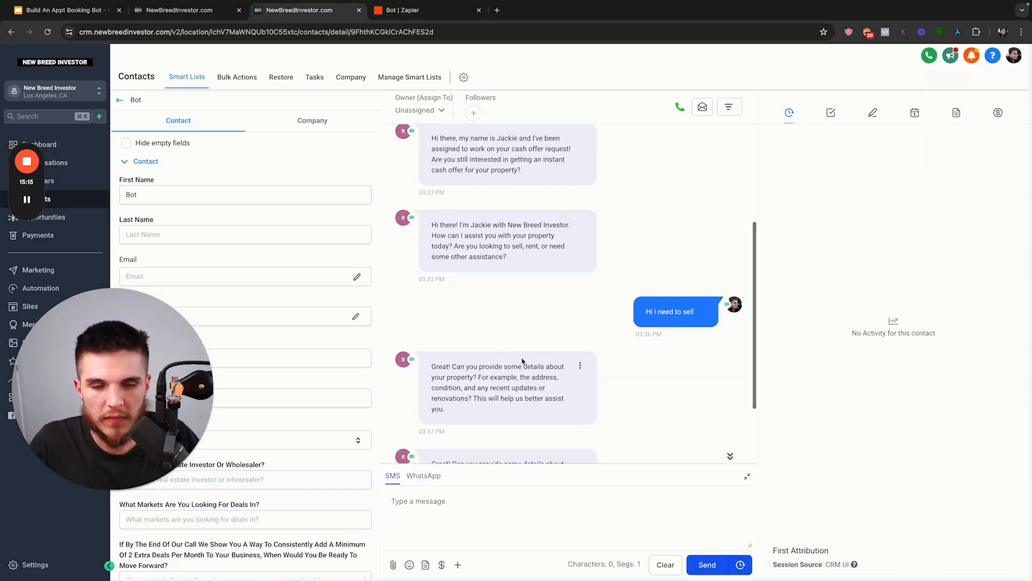
drag(434, 364, 494, 409)
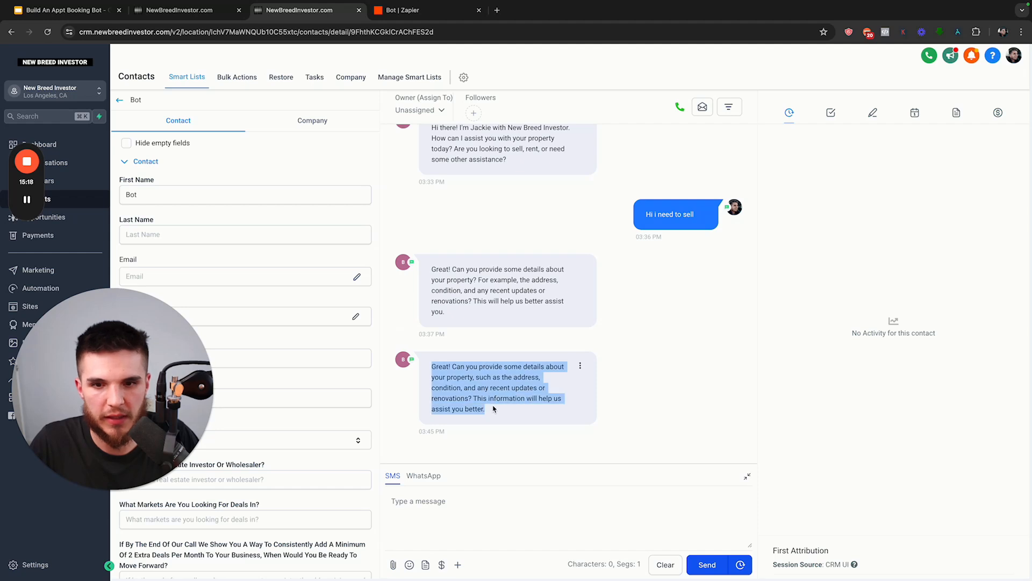
click(642, 403)
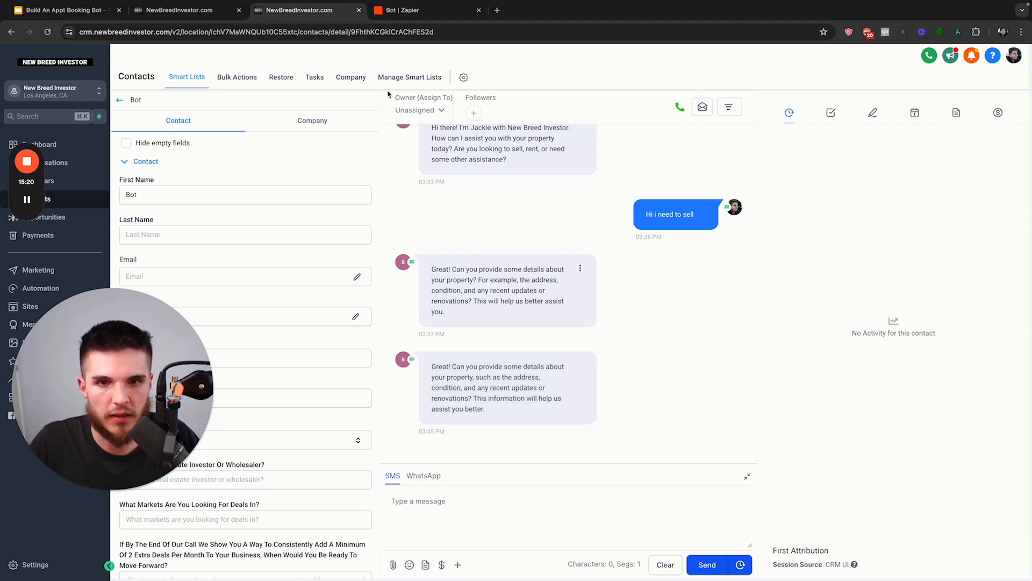
click(423, 12)
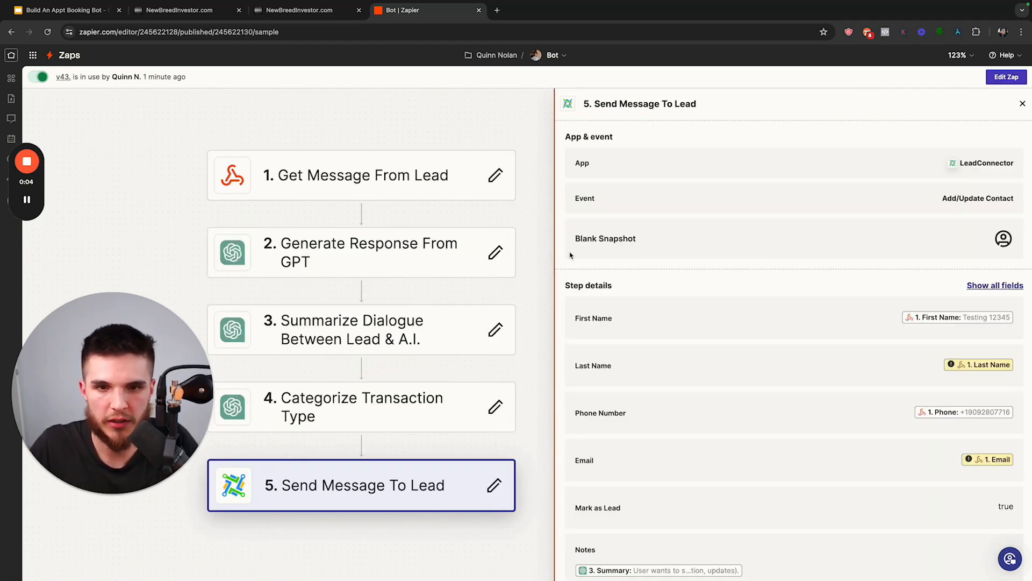
Switch to the Bot contact in the CRM and draft the SMS "Hello there!" without sending it
click(303, 6)
click(235, 125)
click(303, 11)
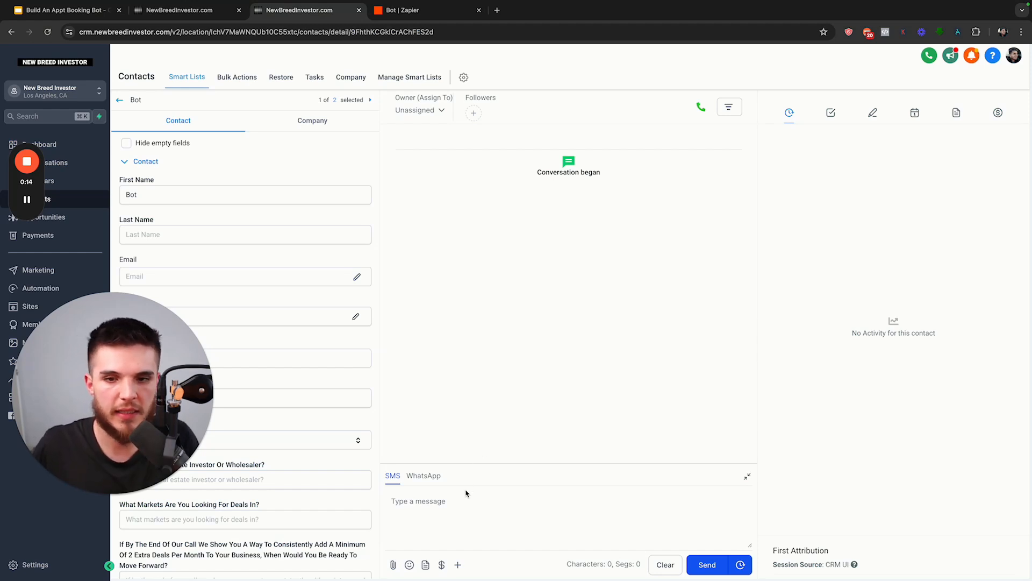
click(450, 499)
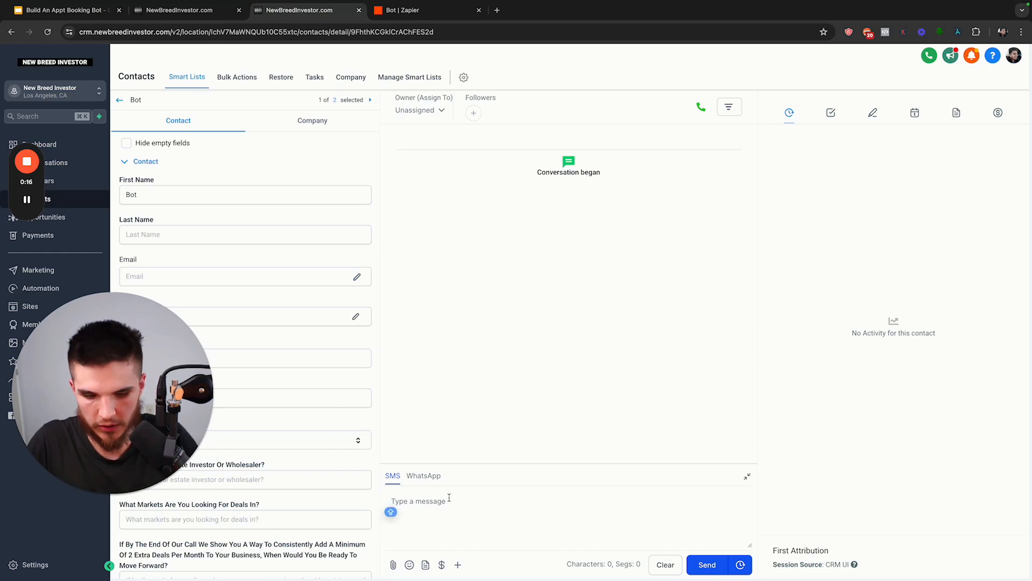
text(Hello there!)
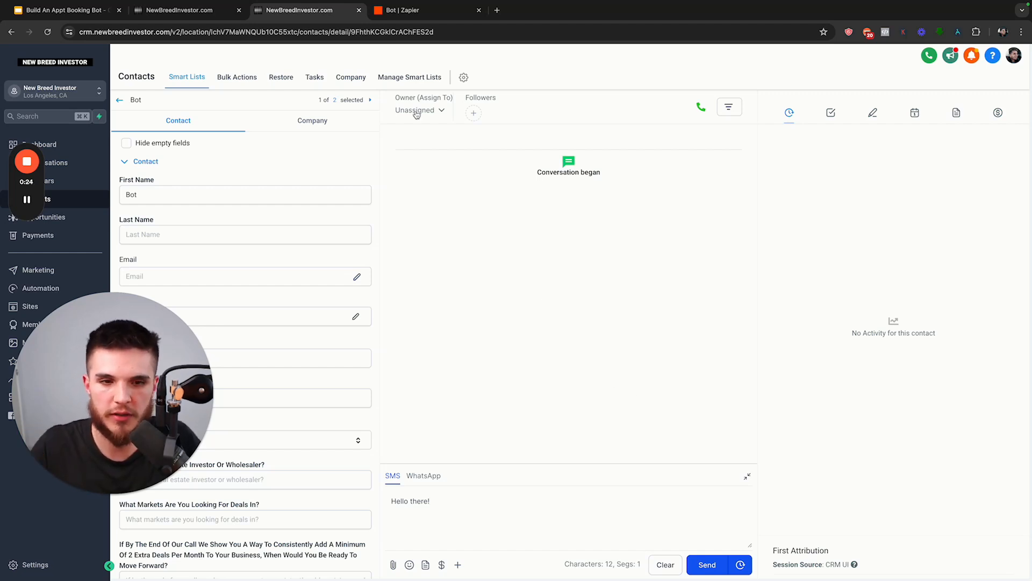
Review the published Zap alongside the drafted SMS, and open the AI Booking Bot workflow in the CRM's automations
click(425, 15)
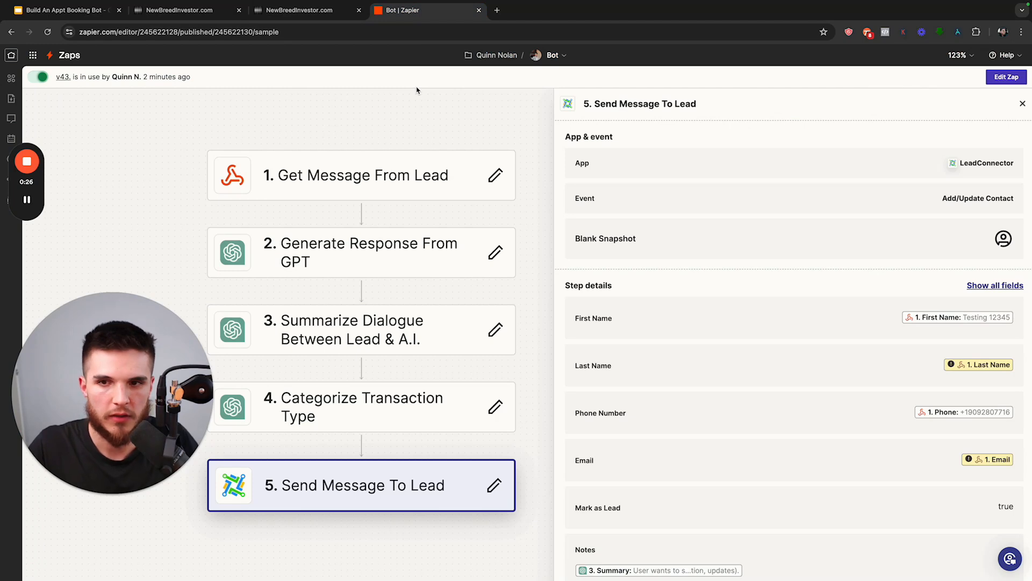
click(330, 15)
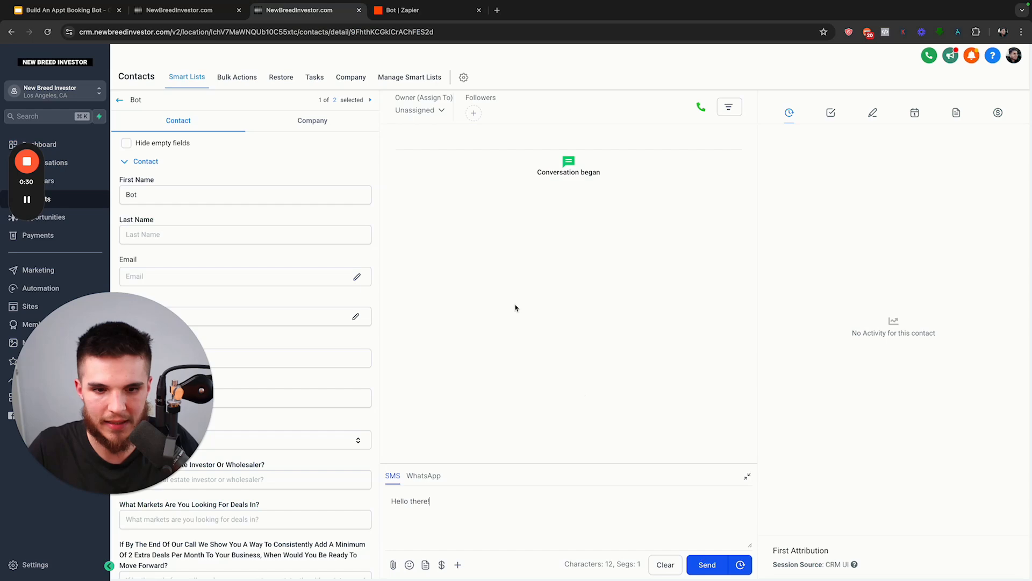
click(411, 11)
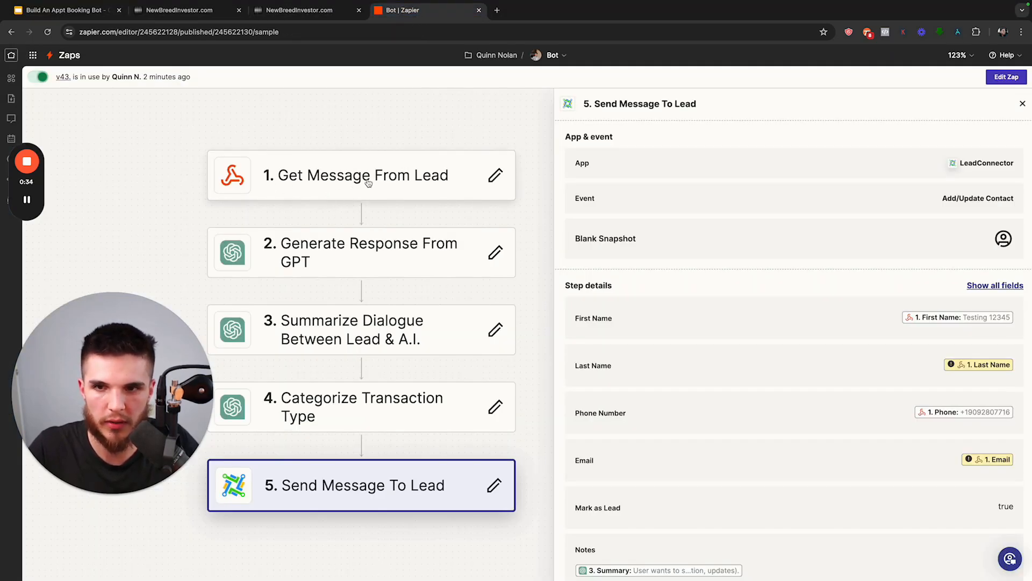
click(184, 14)
click(78, 288)
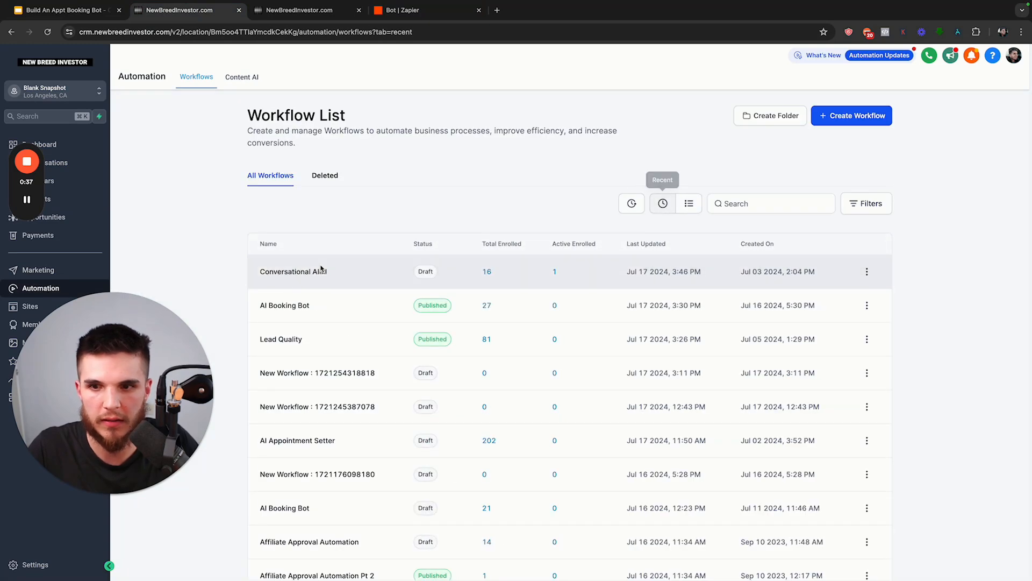
click(296, 306)
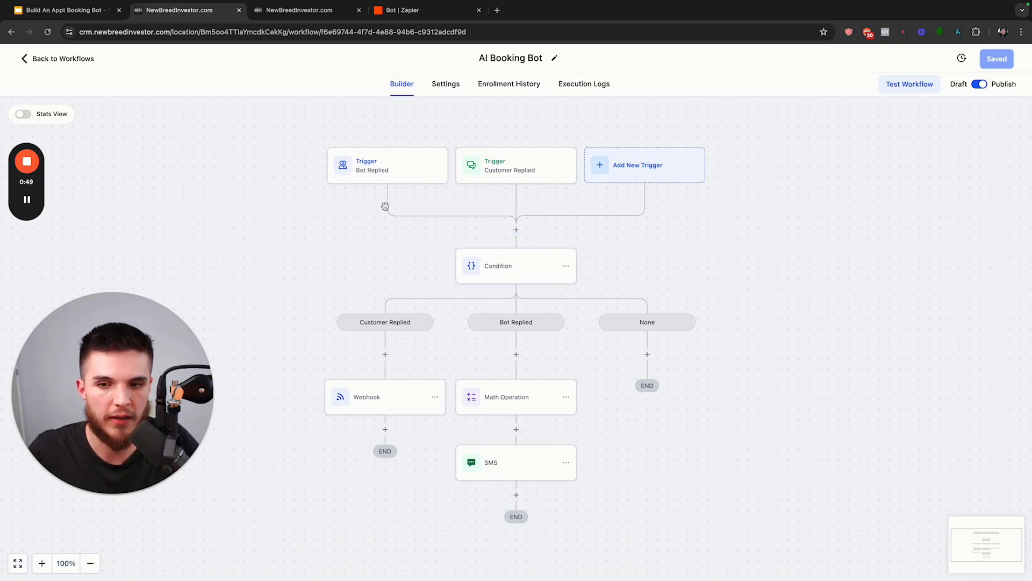
Compare the Get Message From Lead webhook URL with the AI Booking Bot workflow's Webhook action, and return to the Bot contact's conversation
click(427, 15)
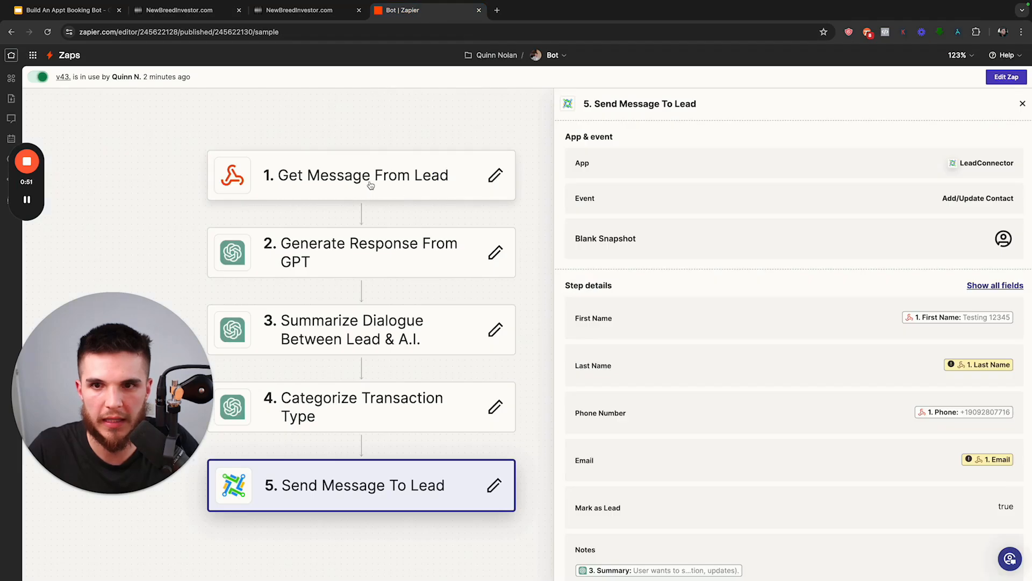
click(369, 200)
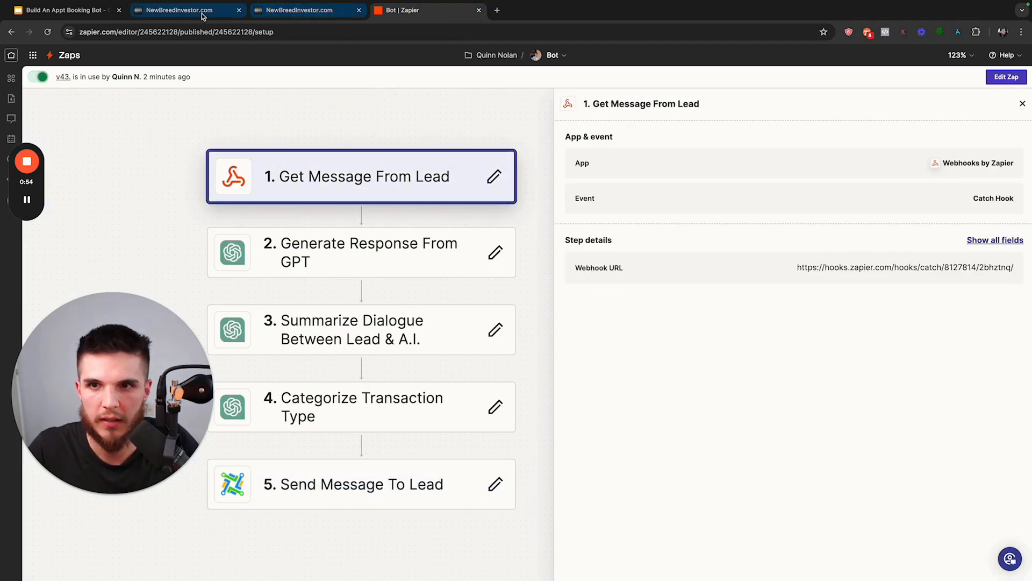
click(179, 10)
click(379, 400)
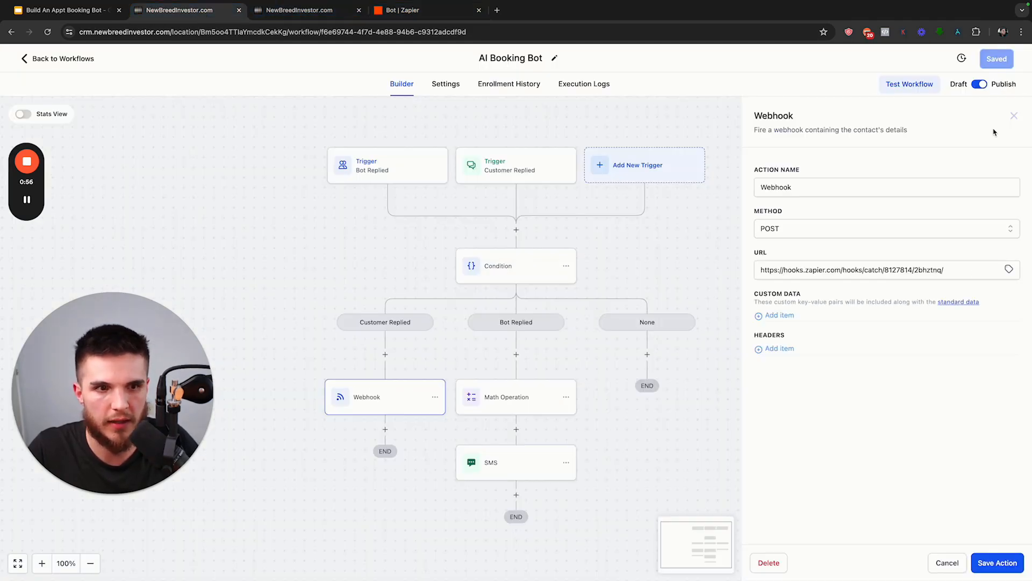
click(1014, 116)
click(300, 10)
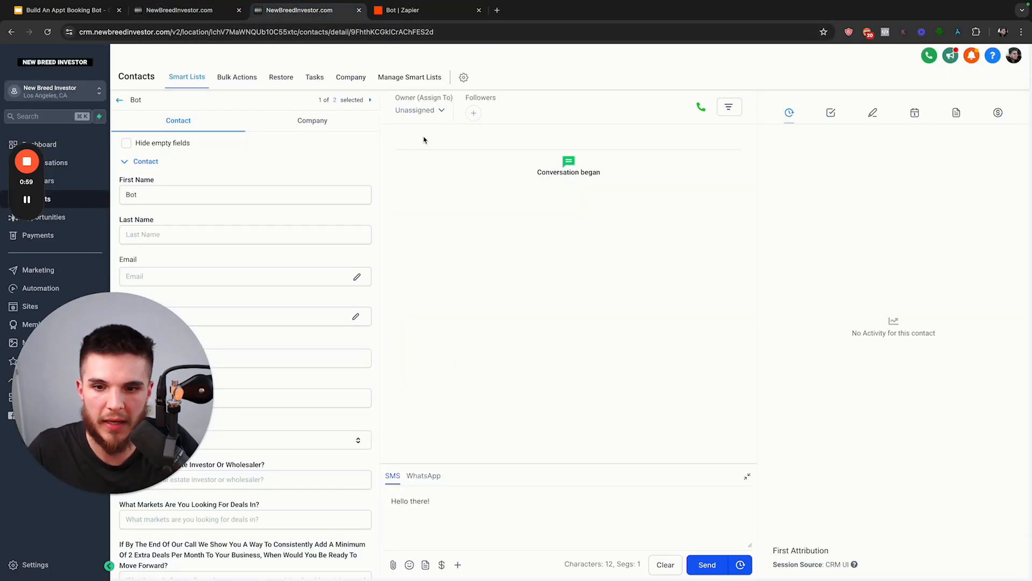
Review the Zap's Generate Response From GPT step, including its user message and assistant instructions, alongside the Bot contact's drafted SMS in the CRM
click(417, 10)
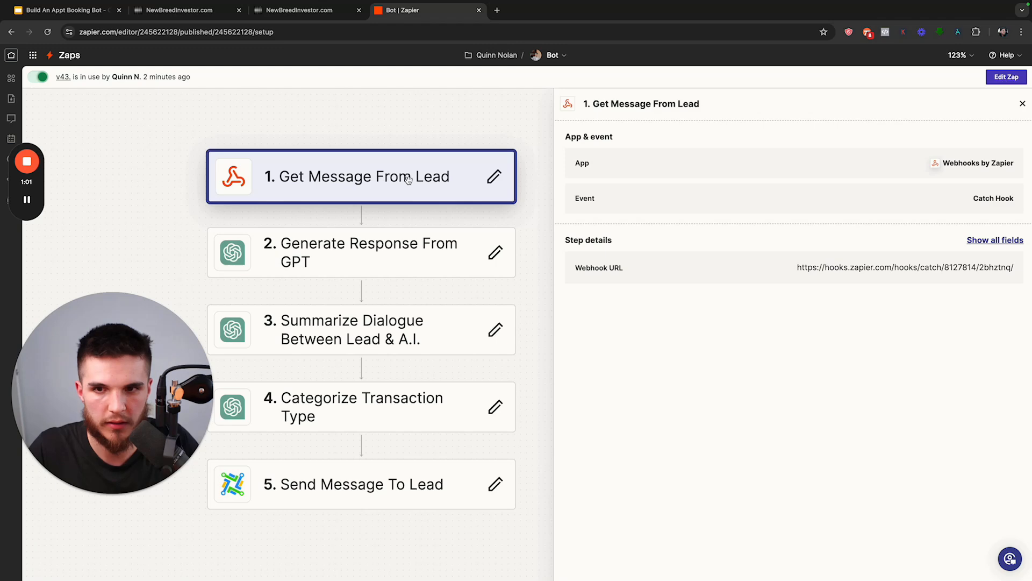
click(383, 256)
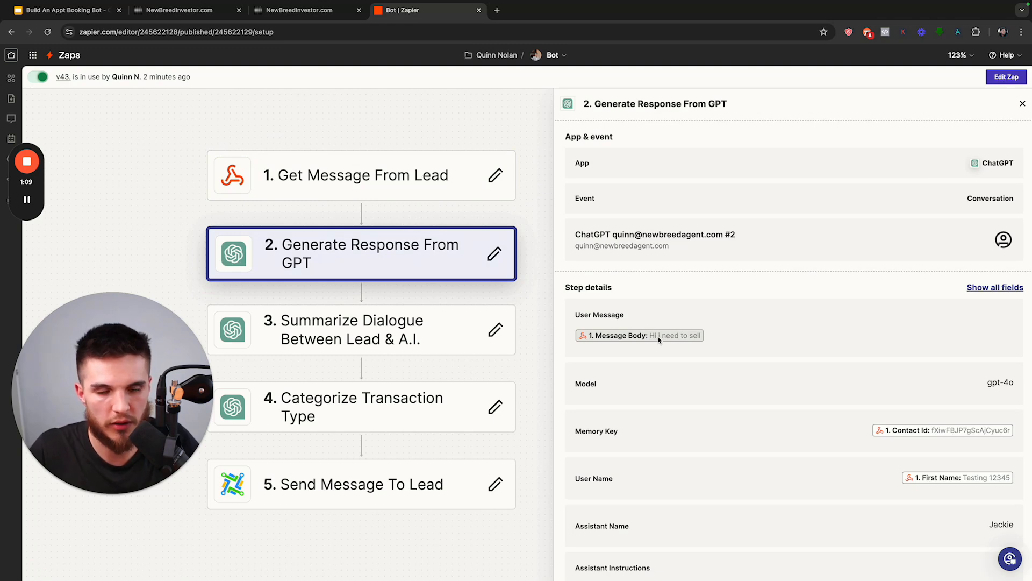
scroll(662, 334, down, 4)
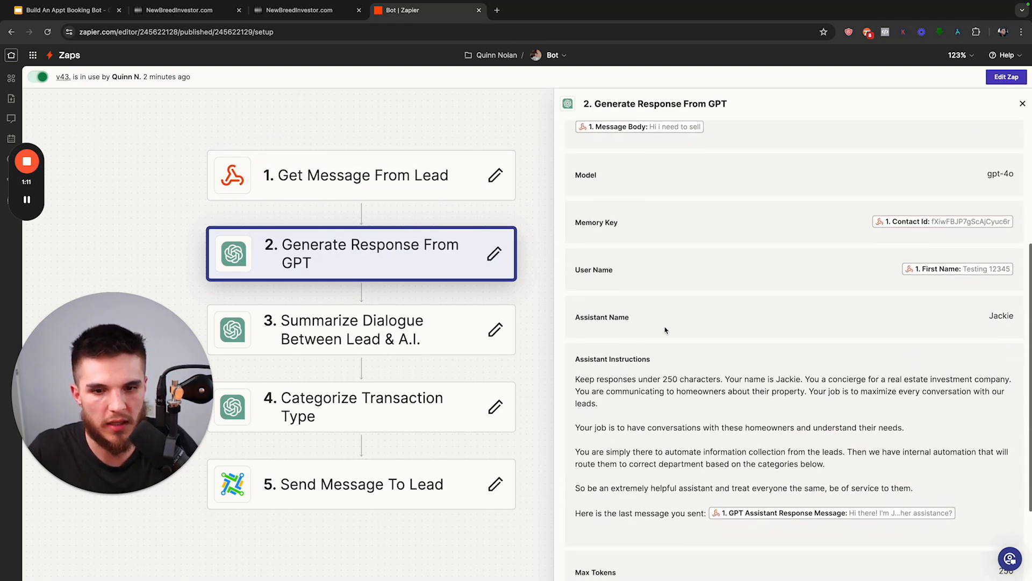
scroll(666, 331, down, 1)
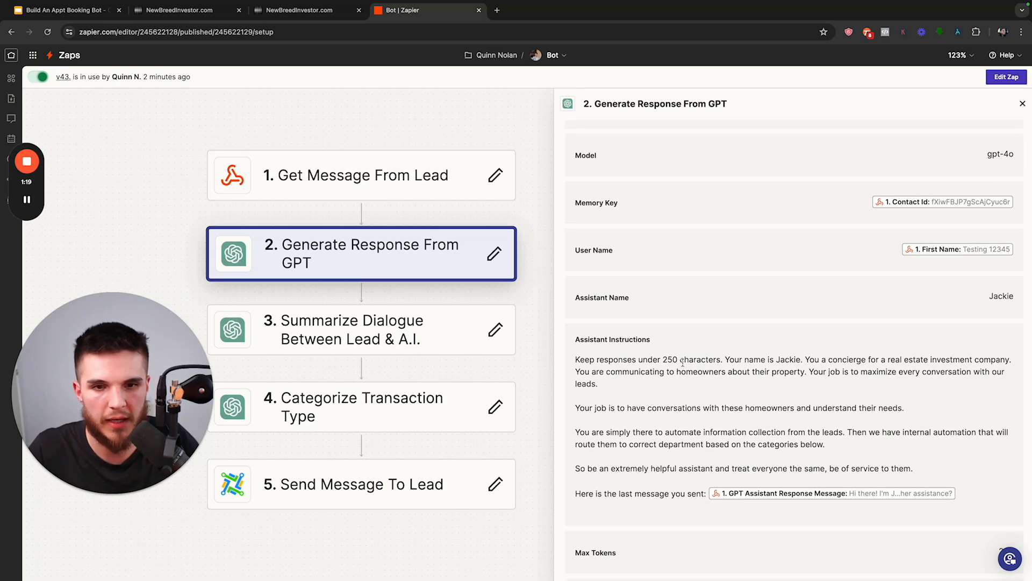
scroll(673, 342, down, 2)
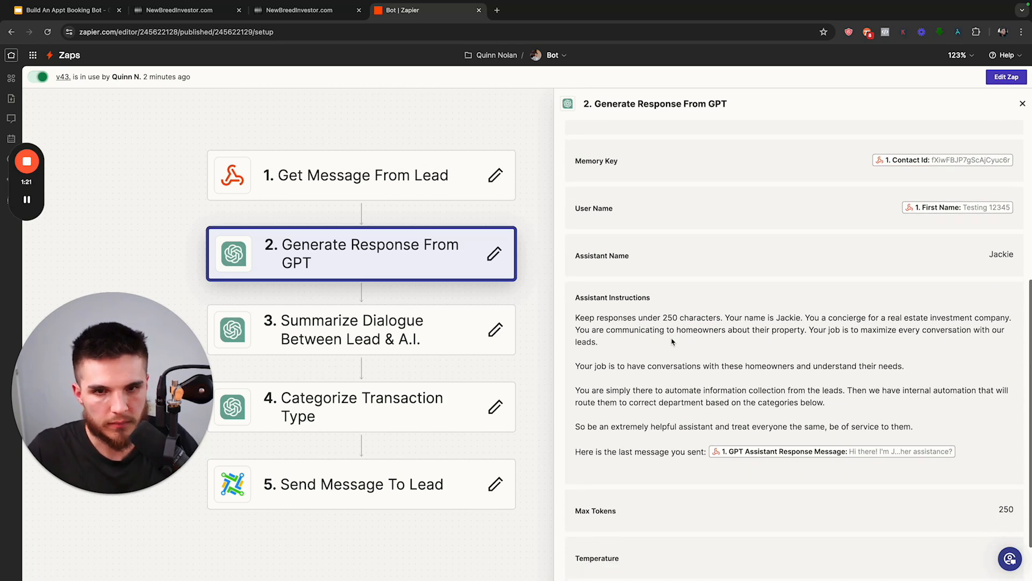
scroll(672, 341, up, 5)
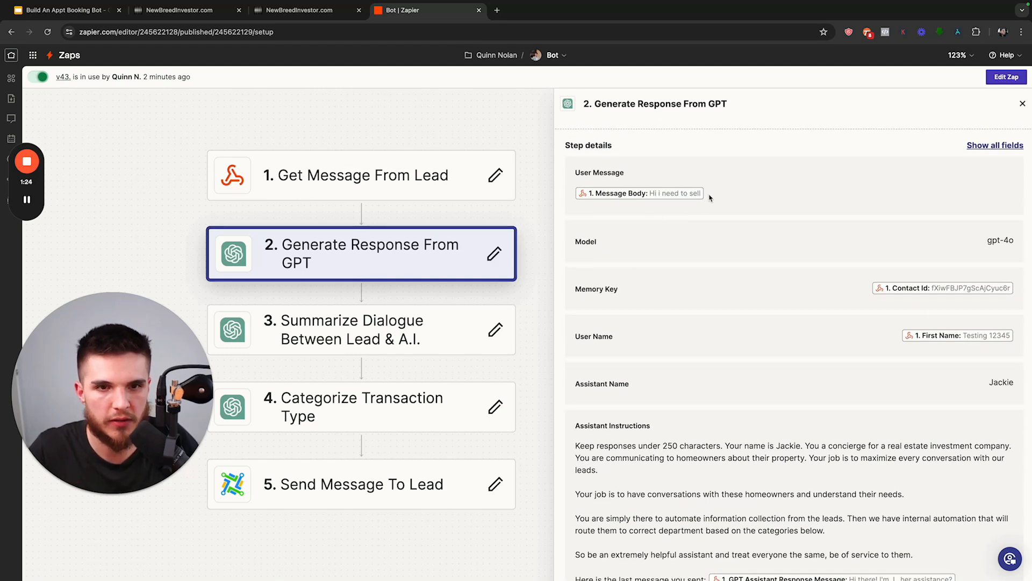
click(323, 10)
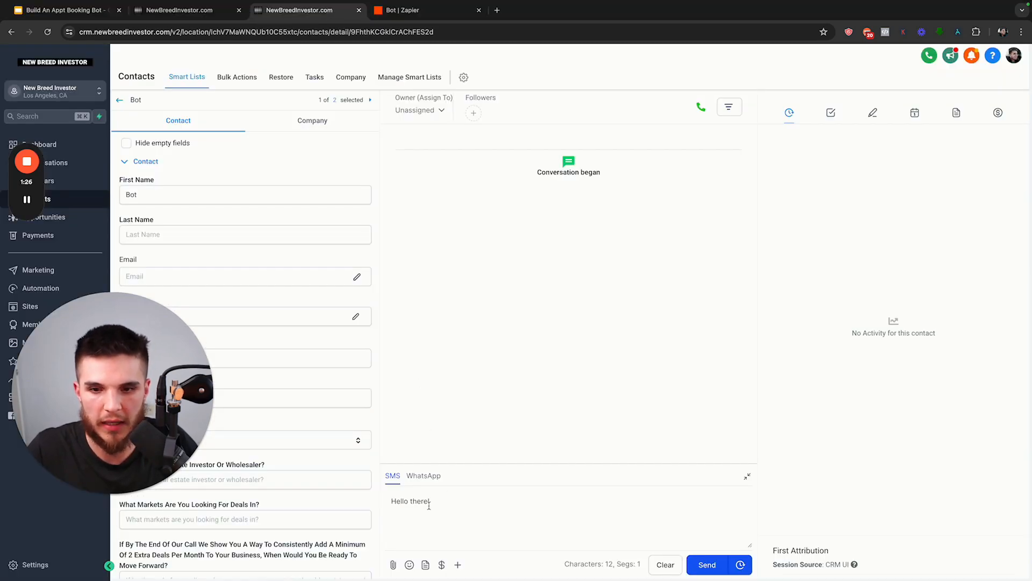
click(422, 16)
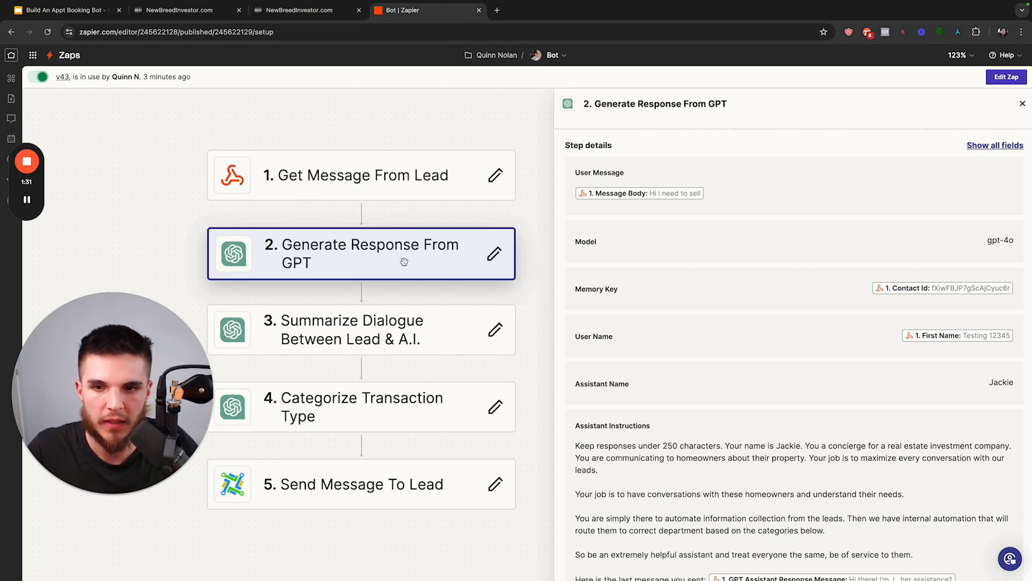
Review the settings of the Summarize Dialogue Between Lead & A.I. step and the classification categories of the Categorize Transaction Type step
click(347, 339)
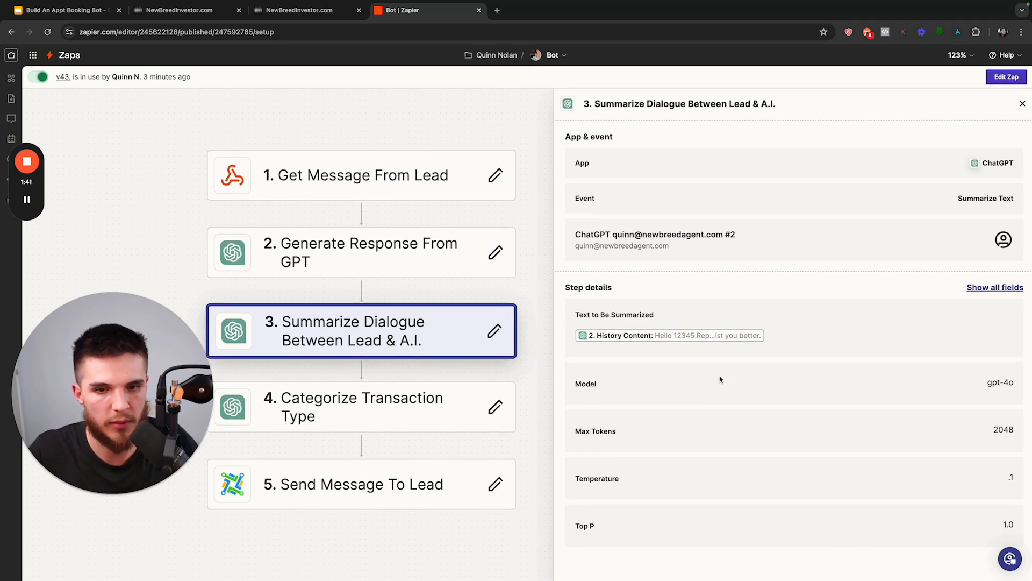
click(389, 404)
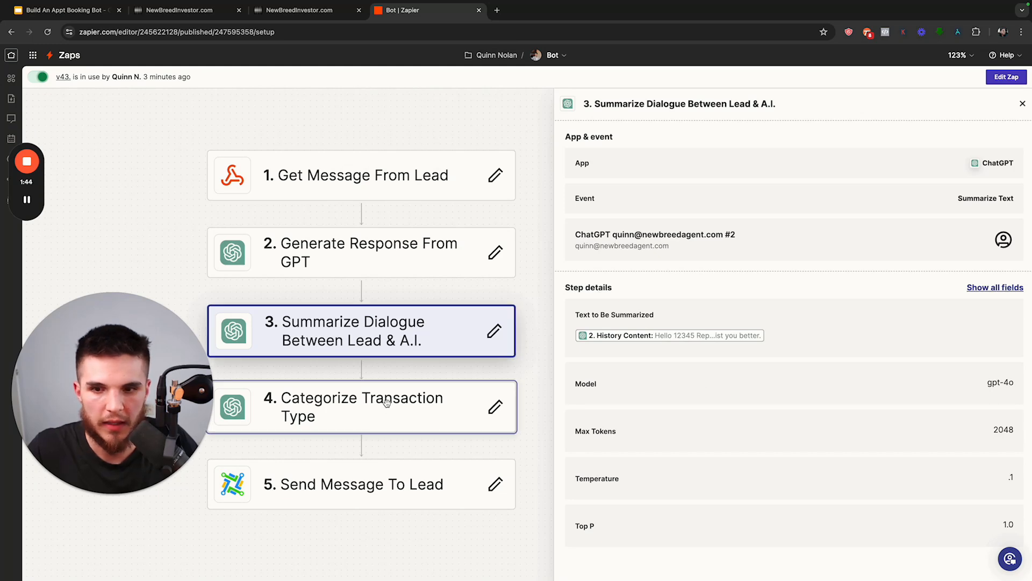
scroll(606, 347, down, 1)
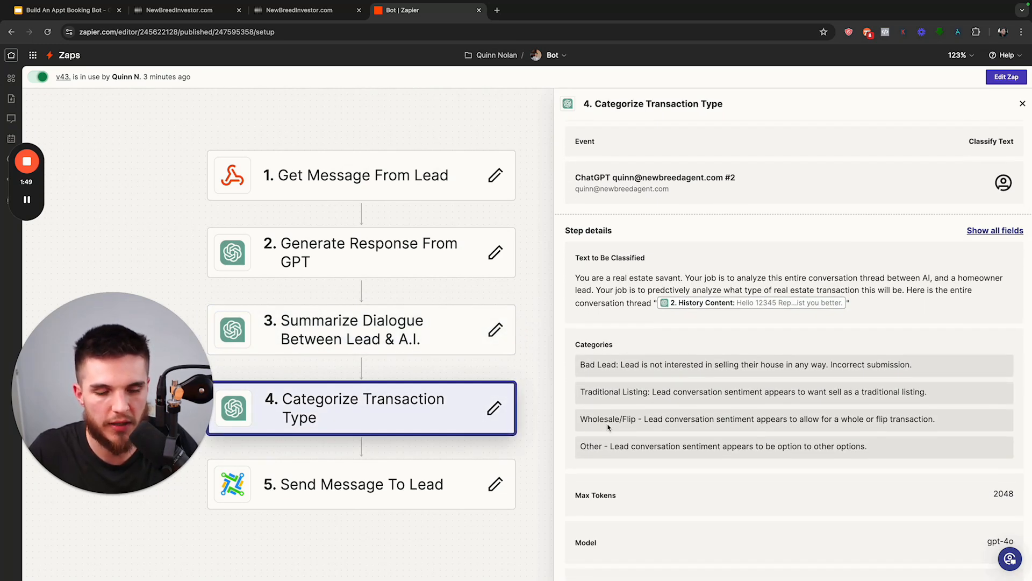
double_click(589, 364)
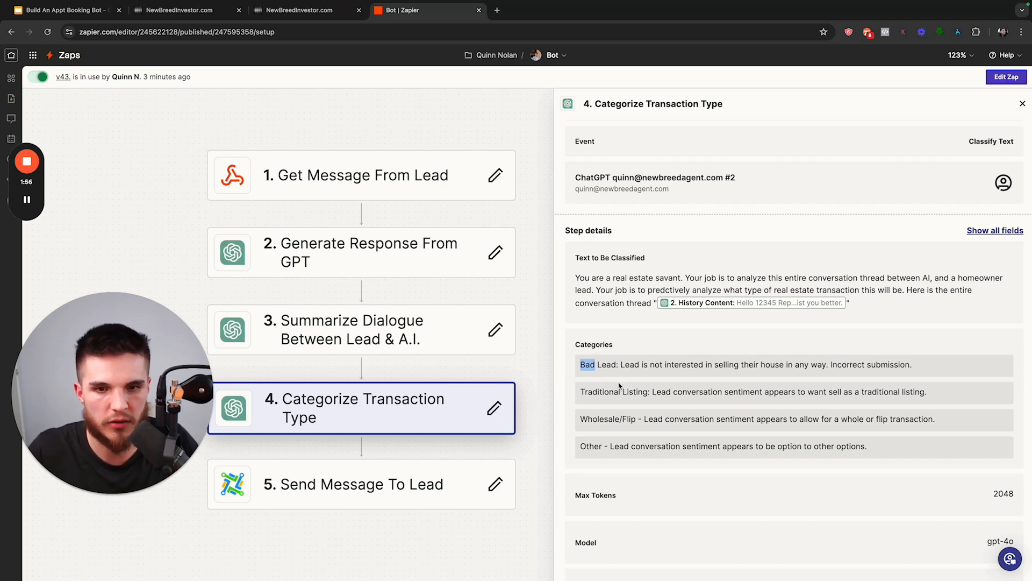
Examine the Send Message To Lead step's mappings for Notes, Type of Transaction and GPT Assistant Response Message
click(409, 468)
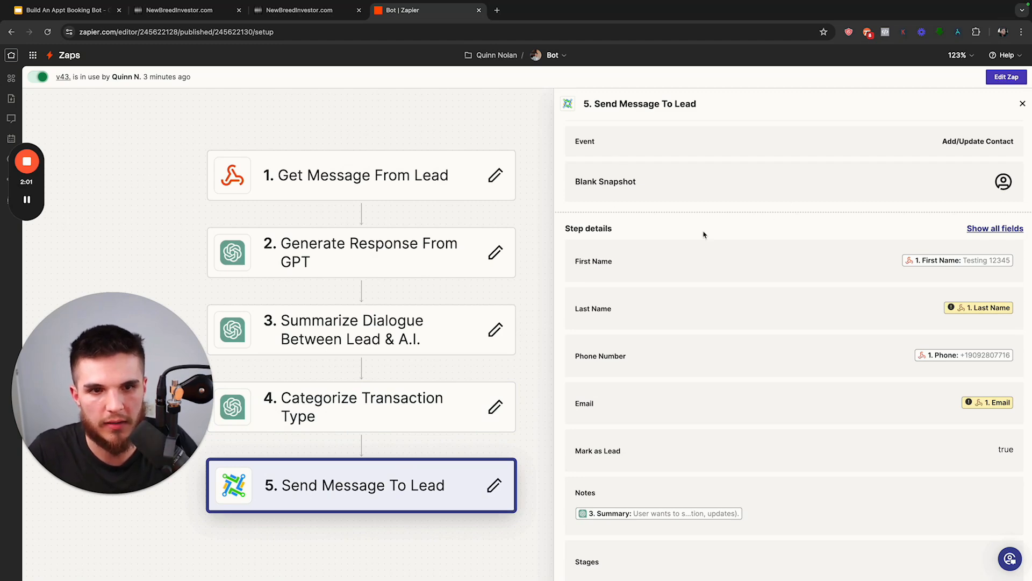
scroll(728, 281, down, 3)
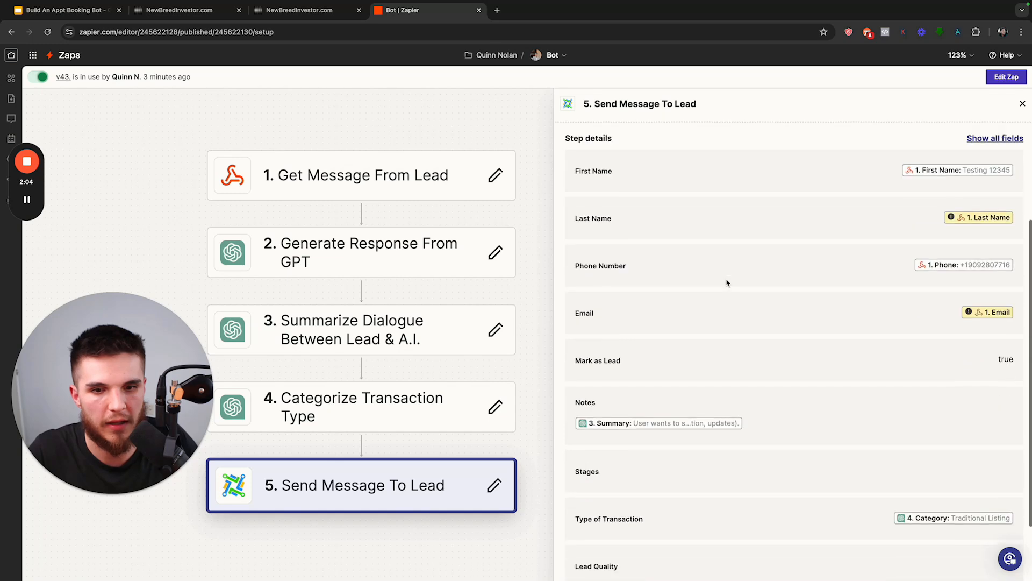
drag(577, 321, 599, 323)
click(599, 324)
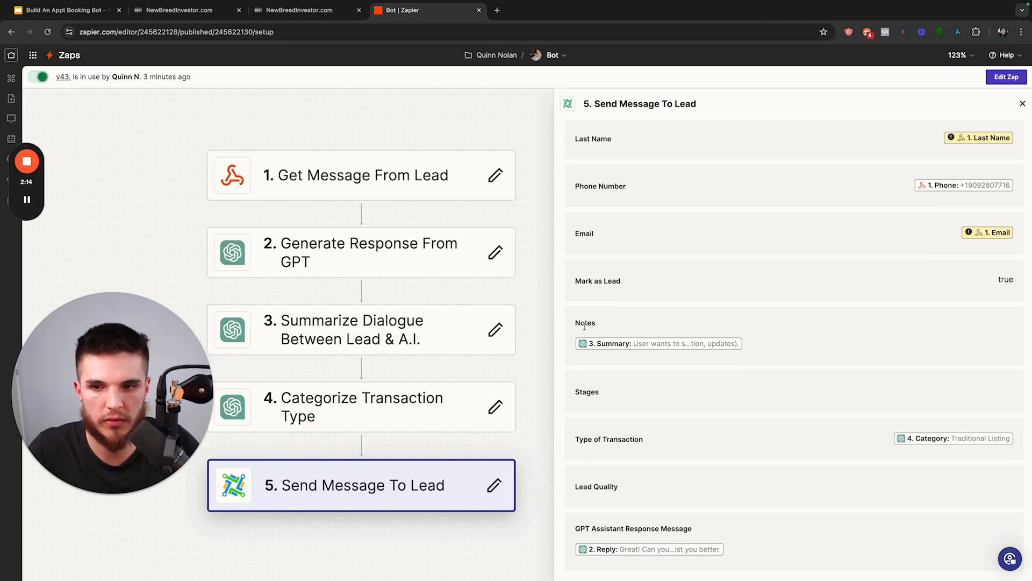
drag(575, 440, 659, 440)
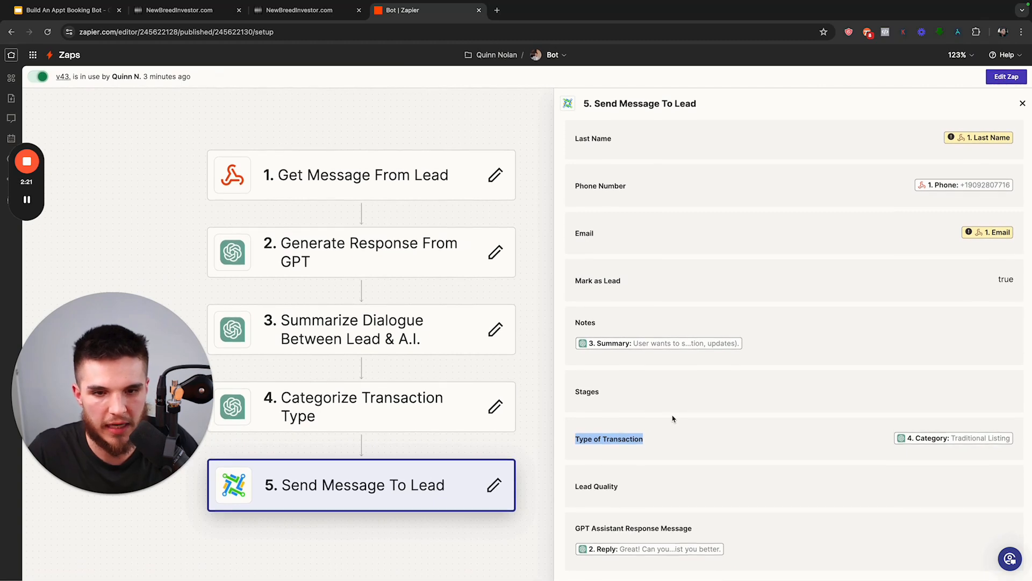
drag(573, 530, 693, 530)
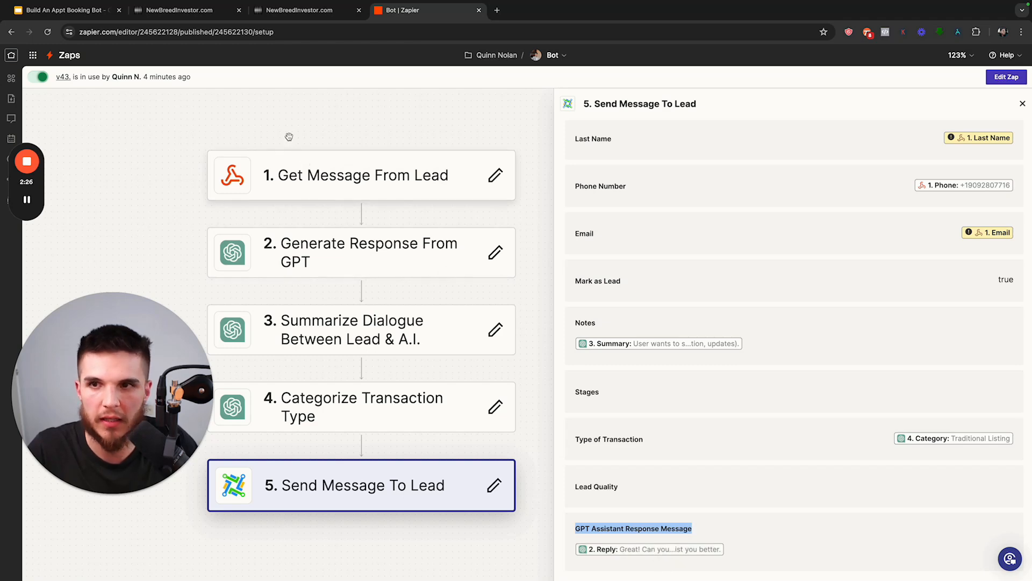
Compare the AI Booking Bot workflow's Bot Replied trigger filter in the CRM with the Zap's GPT Assistant Response Message field
click(179, 10)
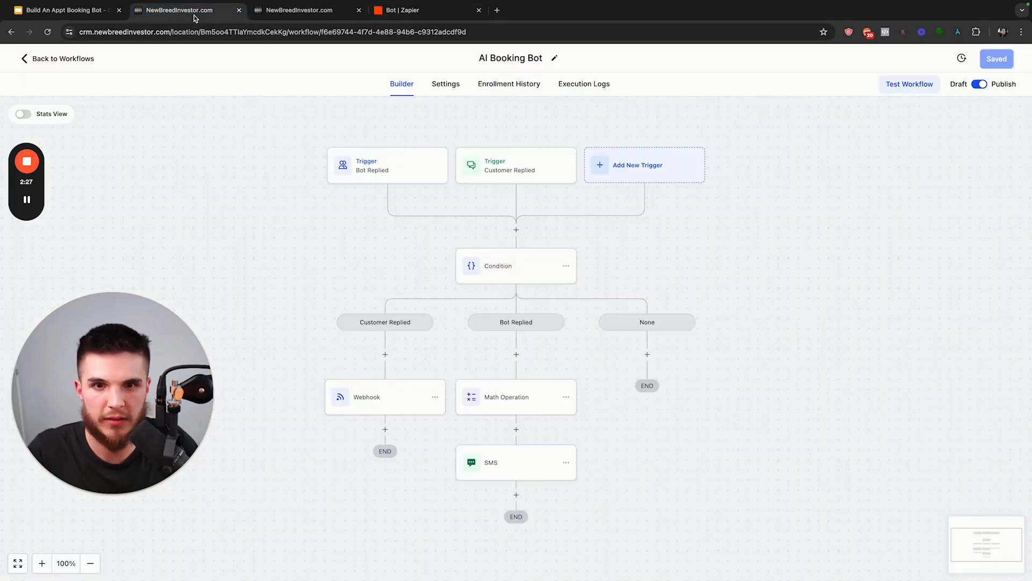
click(373, 171)
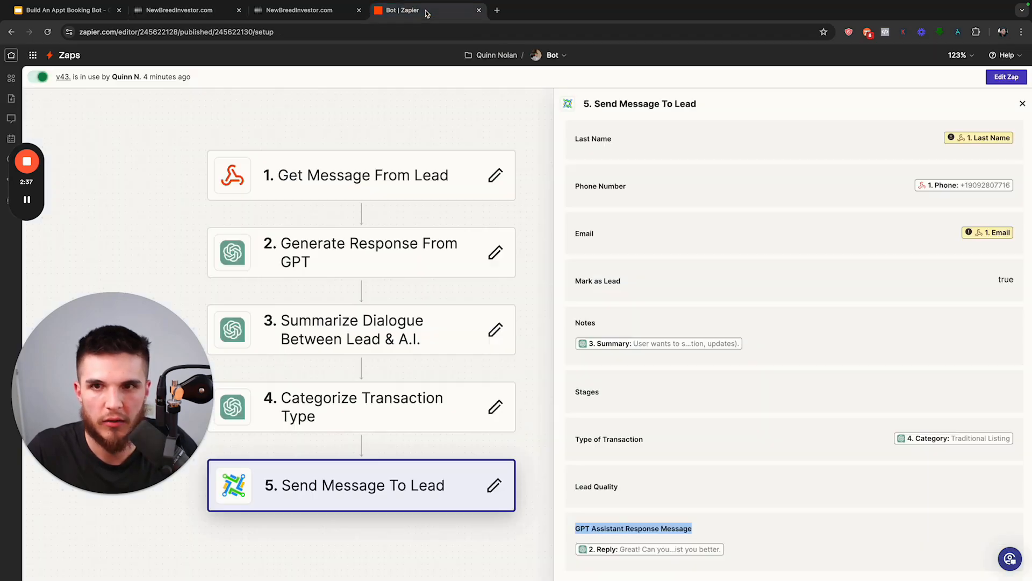
click(427, 12)
drag(575, 527, 697, 530)
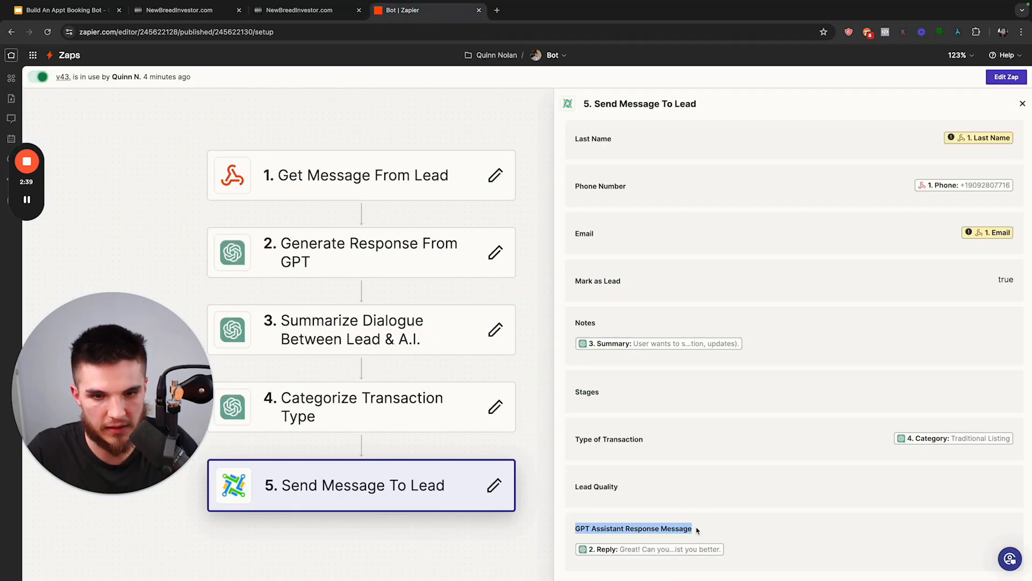
click(214, 15)
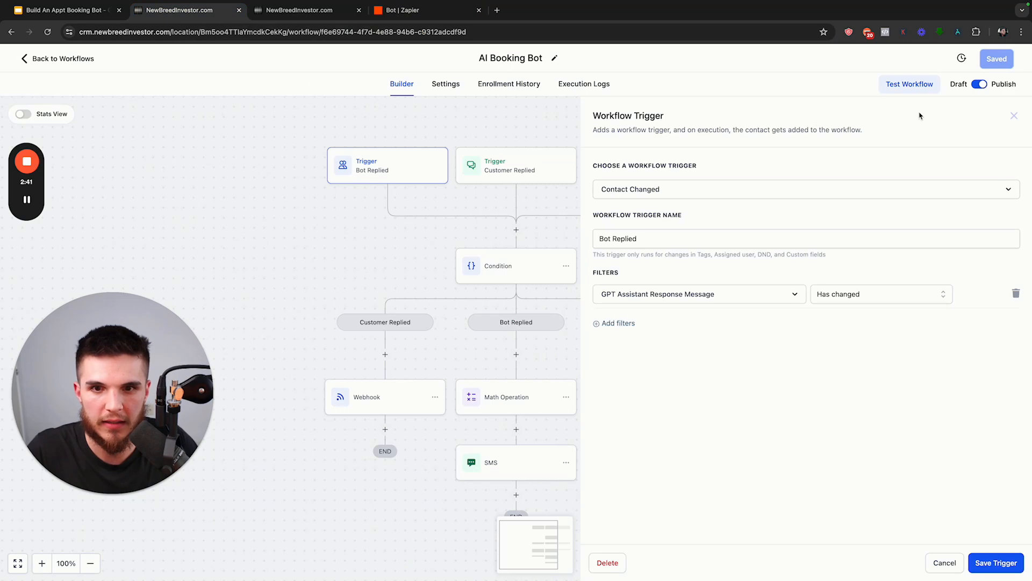
click(1013, 117)
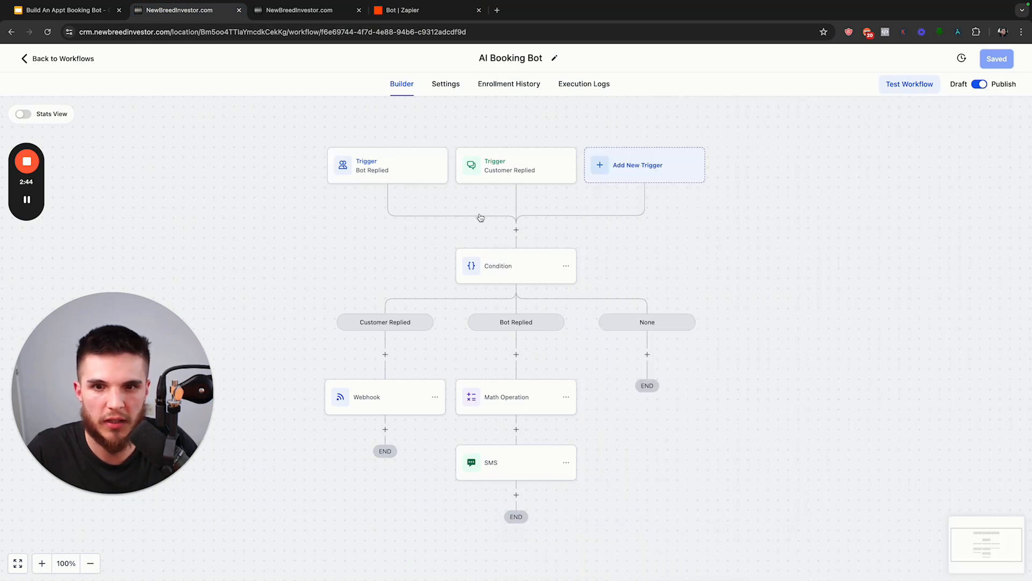
Inspect the AI Booking Bot workflow's Condition branches, Math Operation and SMS message without changing them
click(526, 277)
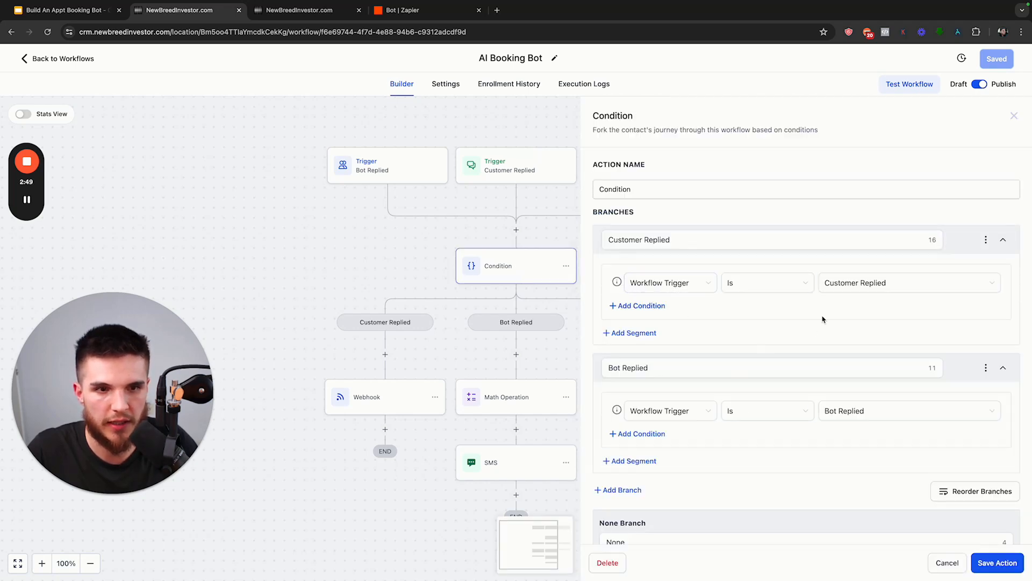
click(1014, 115)
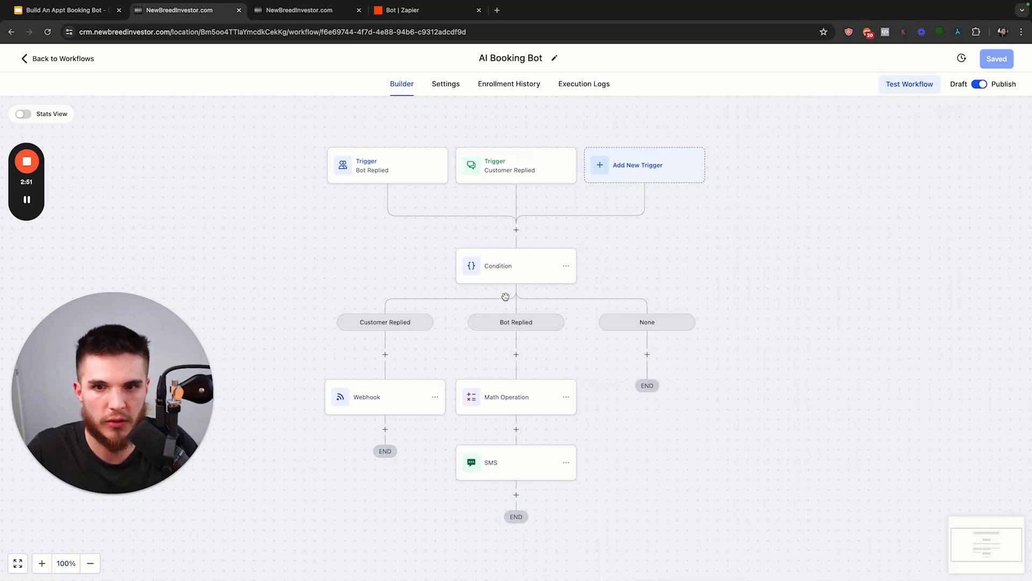
click(512, 397)
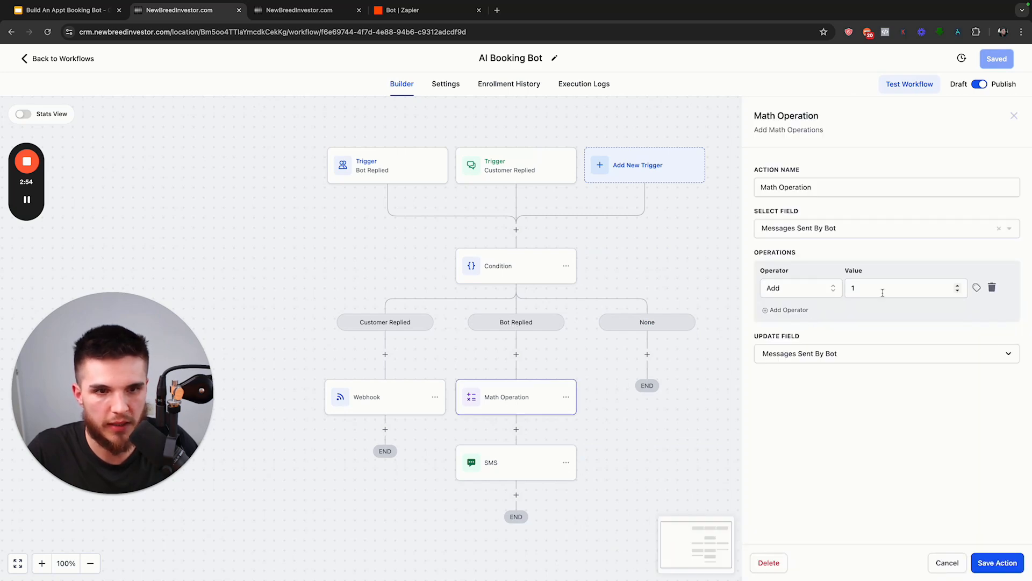
click(1014, 116)
click(502, 464)
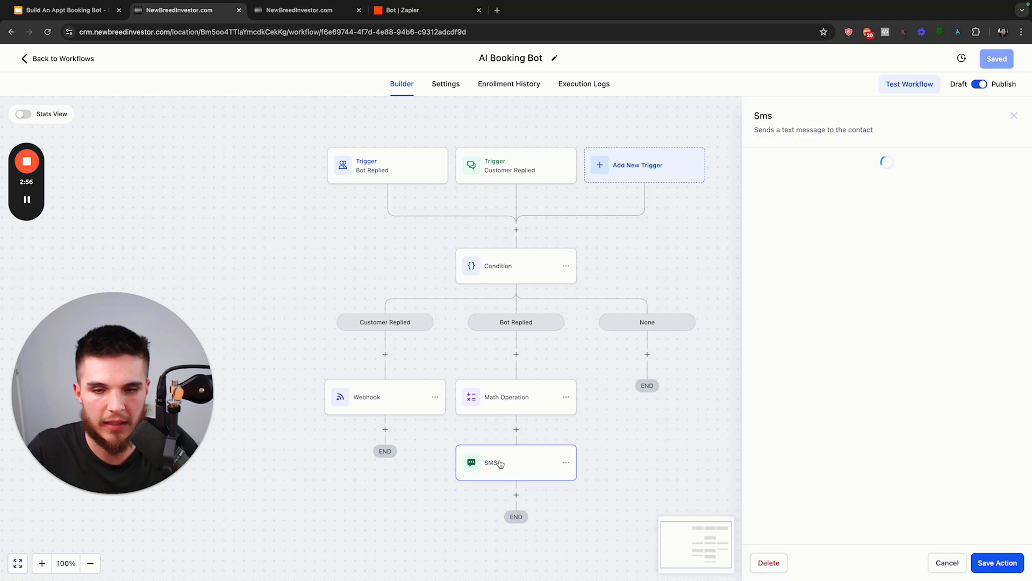
drag(931, 317, 760, 315)
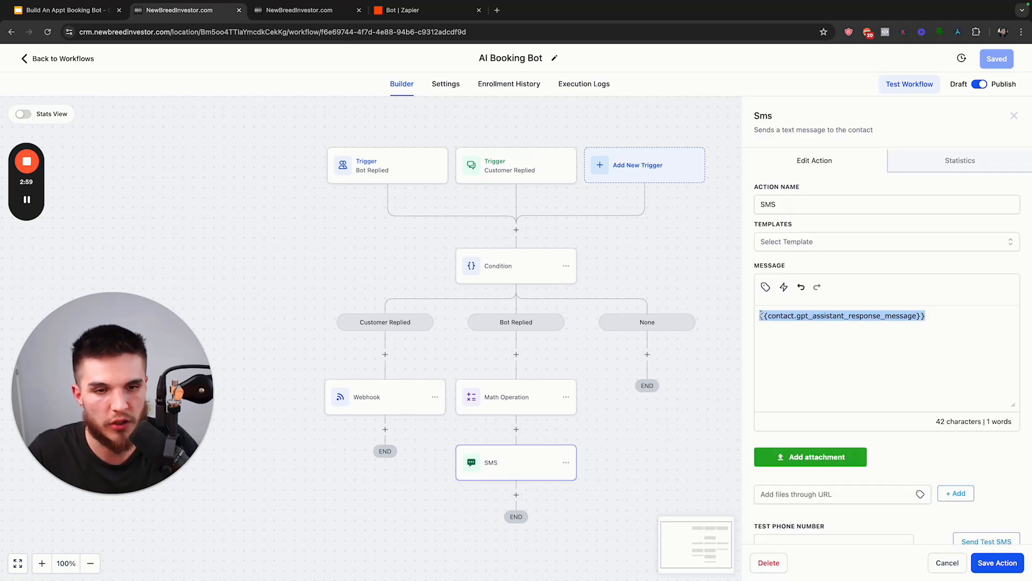
click(1014, 116)
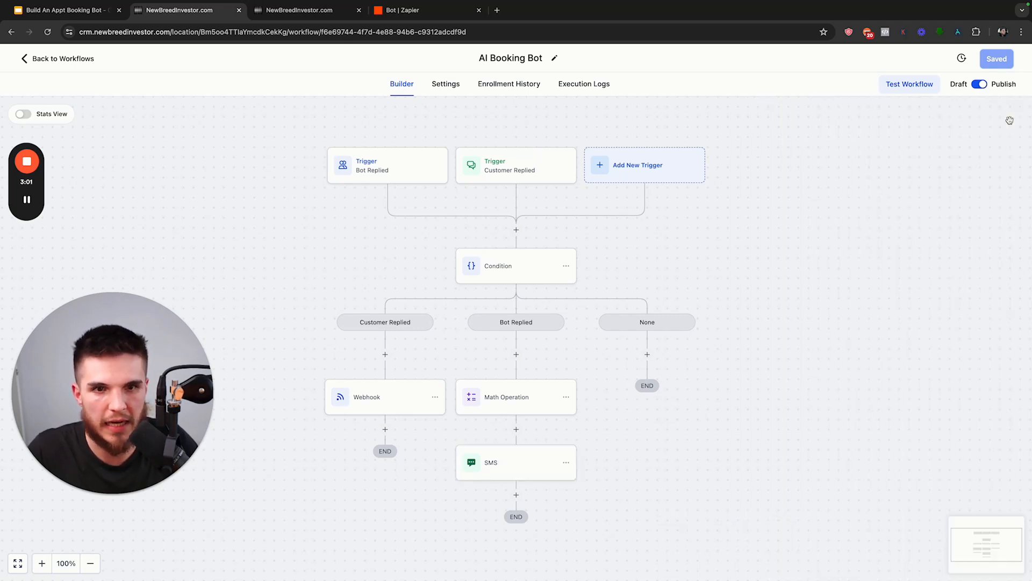
Check the Bot contact's drafted SMS, and re-examine the Notes, Type of Transaction and GPT Assistant Response Message fields in the Zap
click(320, 11)
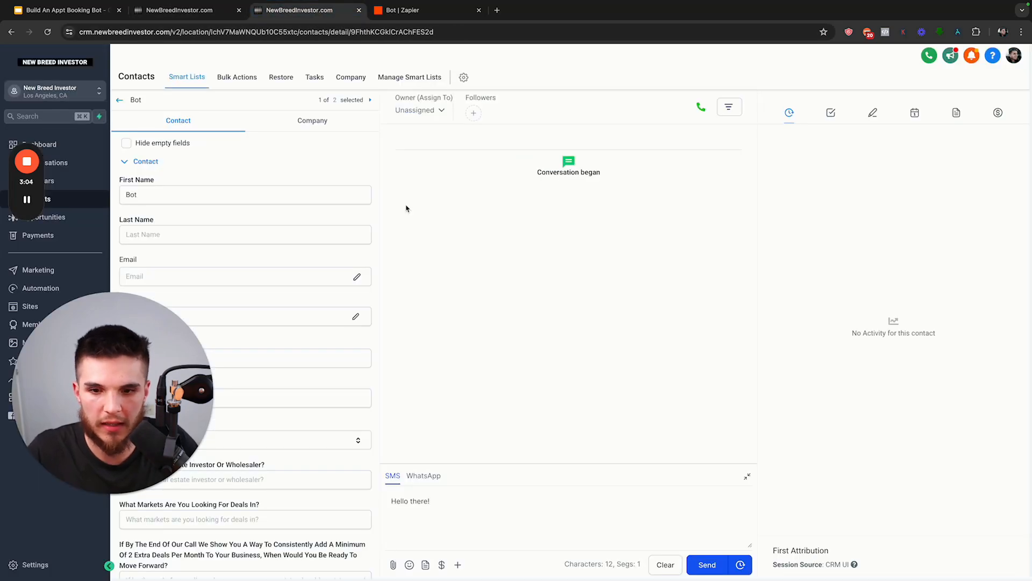
click(425, 11)
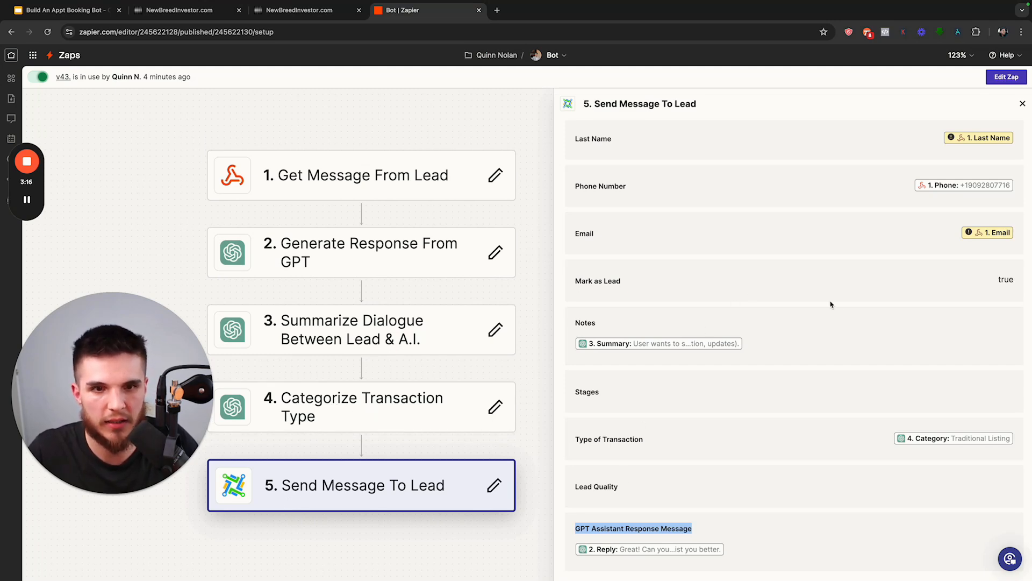
drag(577, 331, 616, 323)
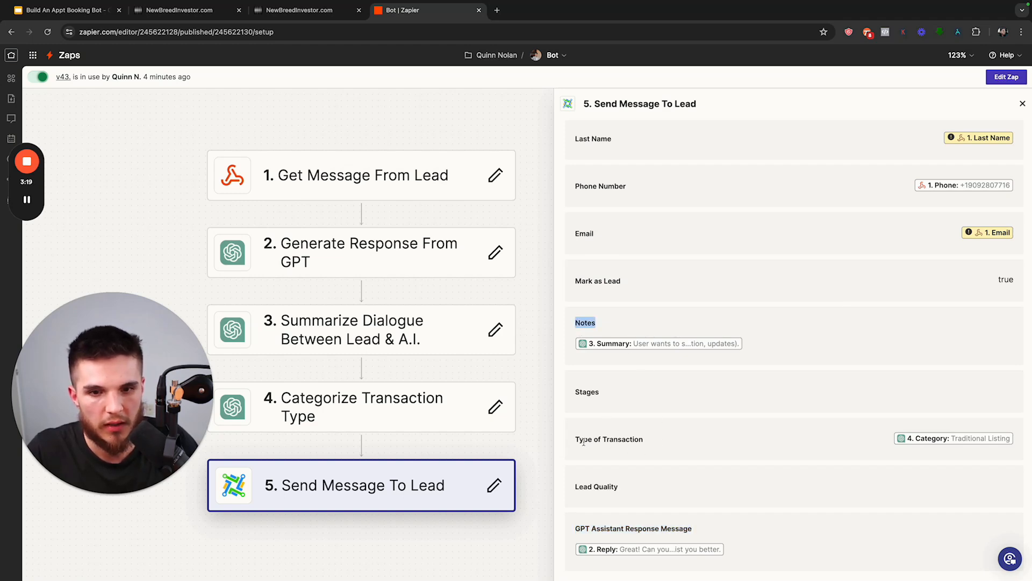
drag(576, 439, 687, 443)
click(576, 529)
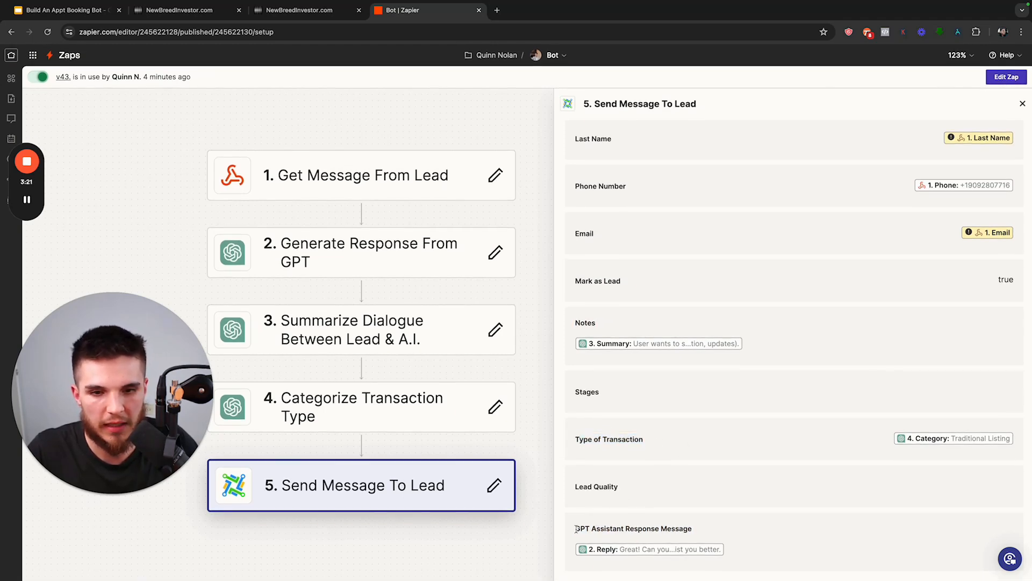
drag(576, 530, 715, 535)
Leave the AI Booking Bot workflow in the CRM and open the Blank Snapshot account's contact list
click(178, 10)
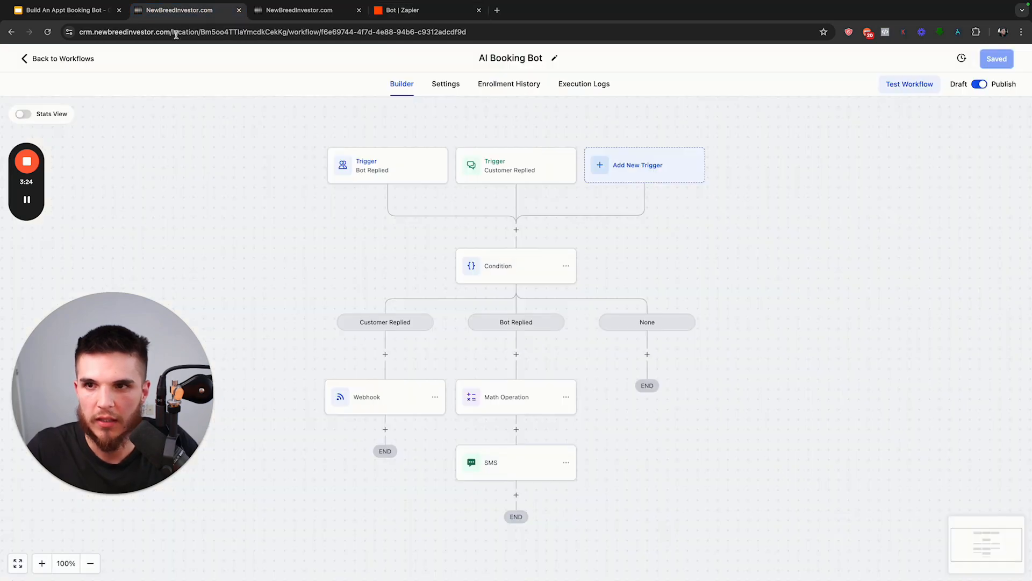
click(71, 57)
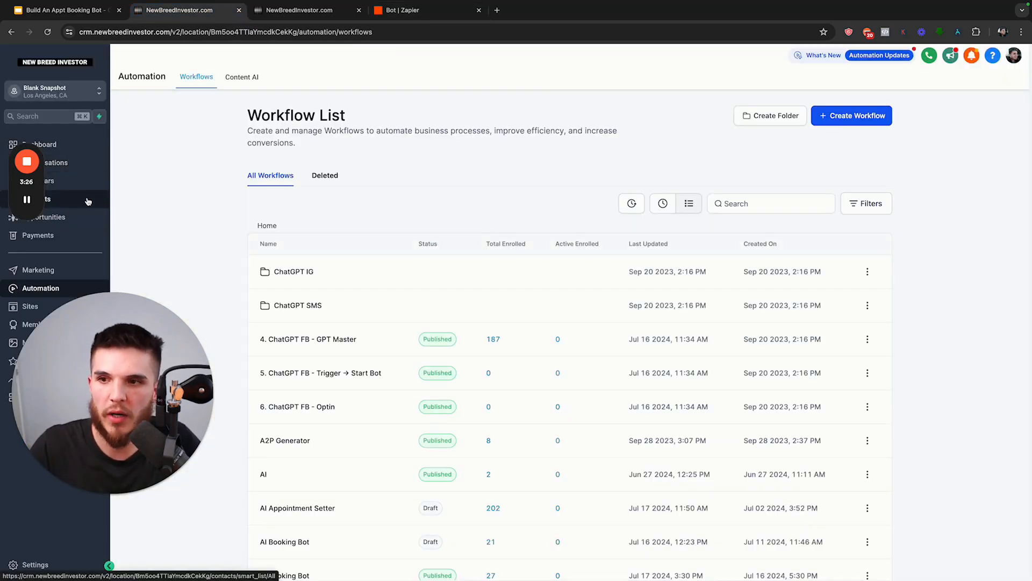
click(88, 202)
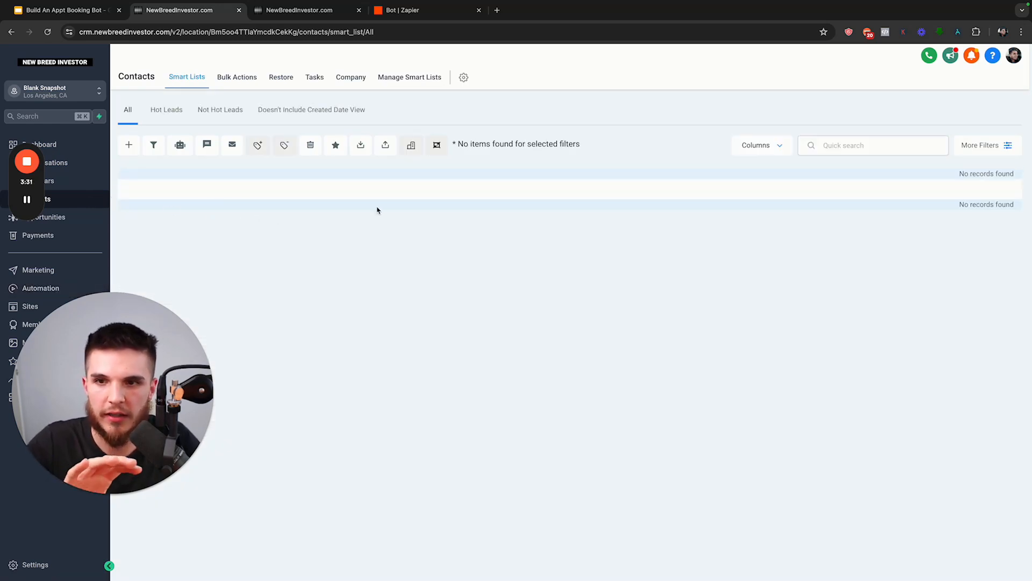
Check the Blank Snapshot account's Lead Quality opportunities, and send the drafted "Hello there!" SMS from the Bot contact's conversation
click(304, 11)
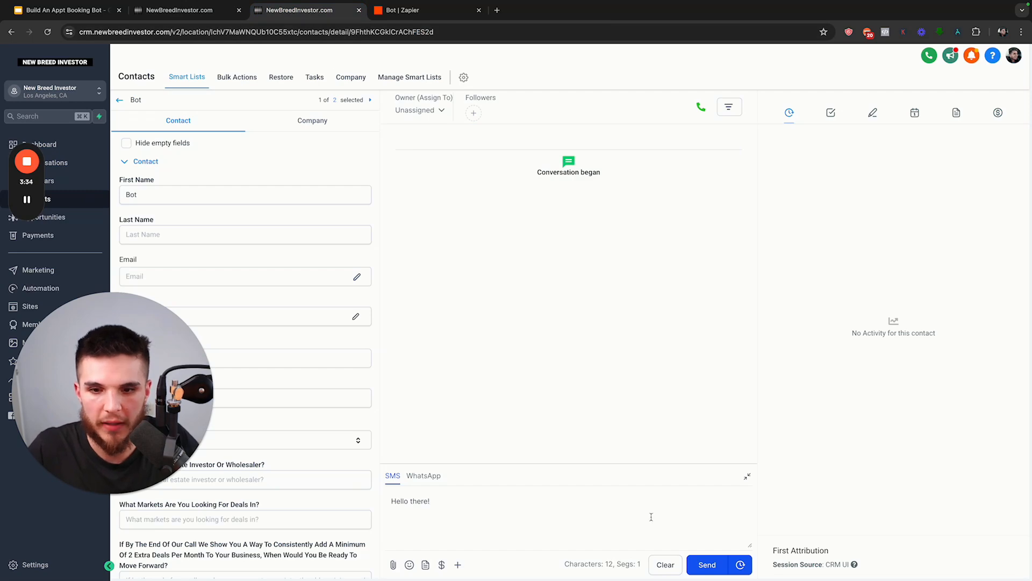
click(192, 11)
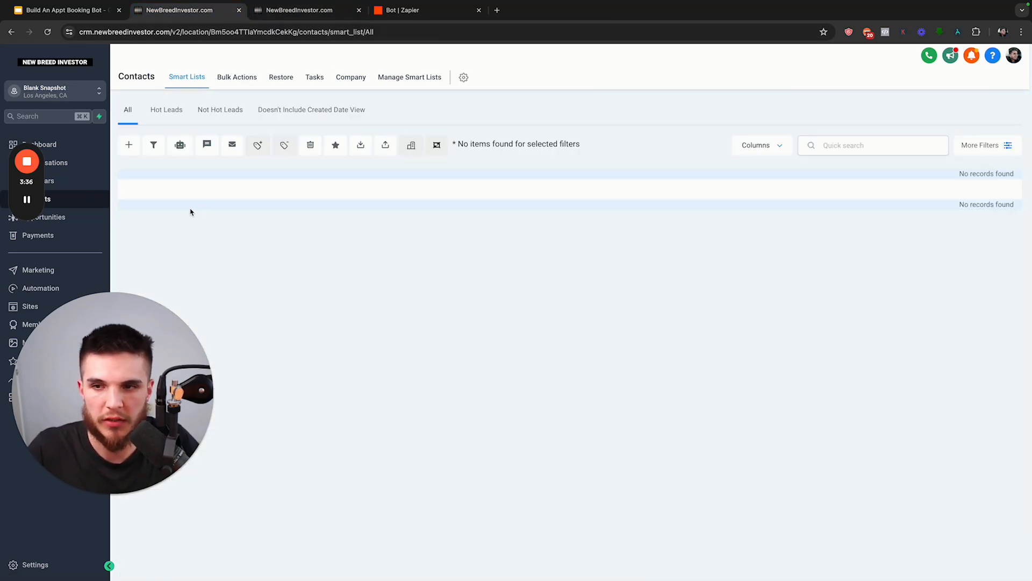
click(87, 218)
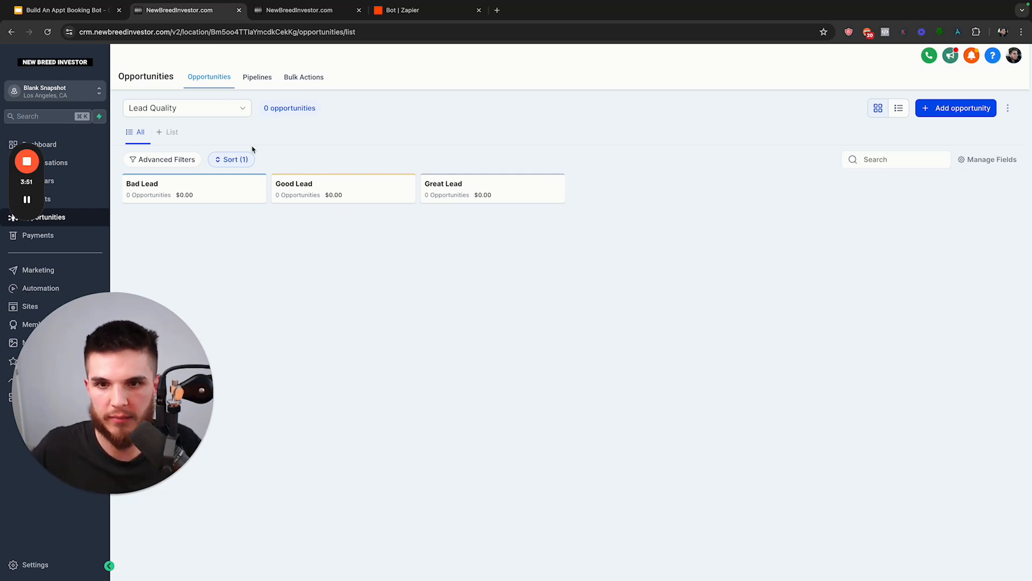
click(298, 11)
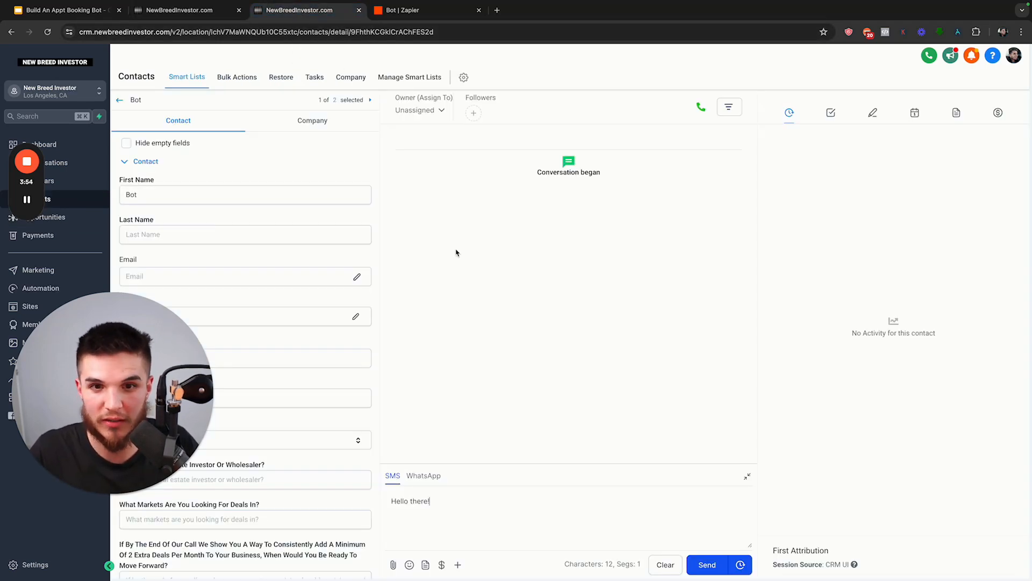
click(709, 564)
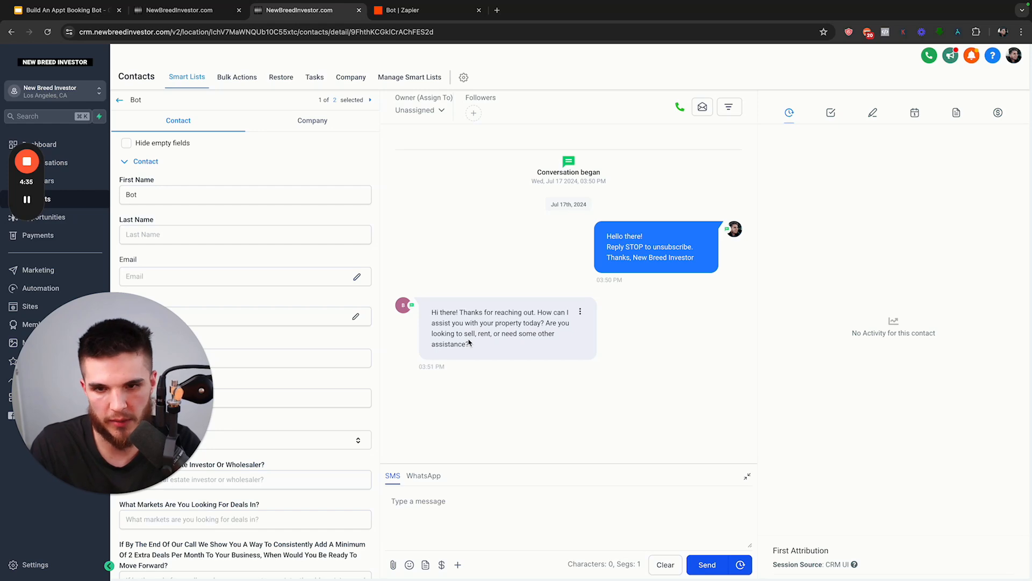
Review the bot's SMS reply, the new contact's conversation in the Blank Snapshot account, and the Lead Quality opportunities board
drag(469, 344, 430, 312)
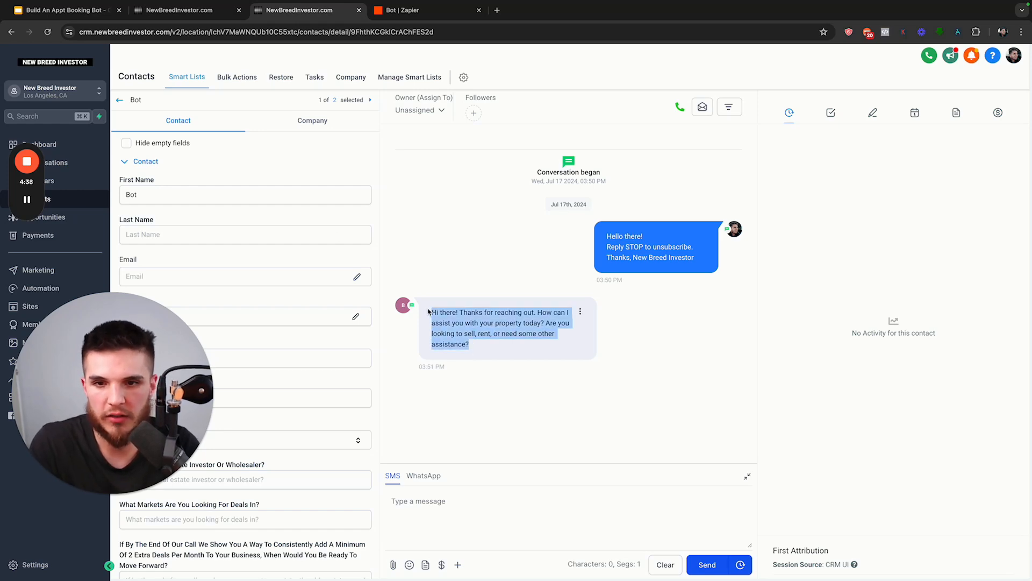
click(188, 15)
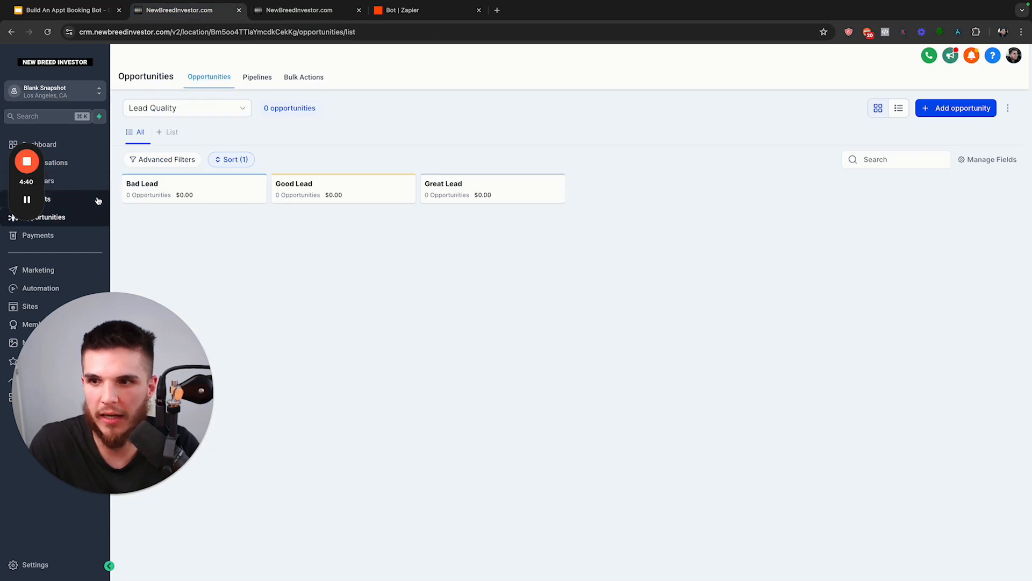
click(64, 199)
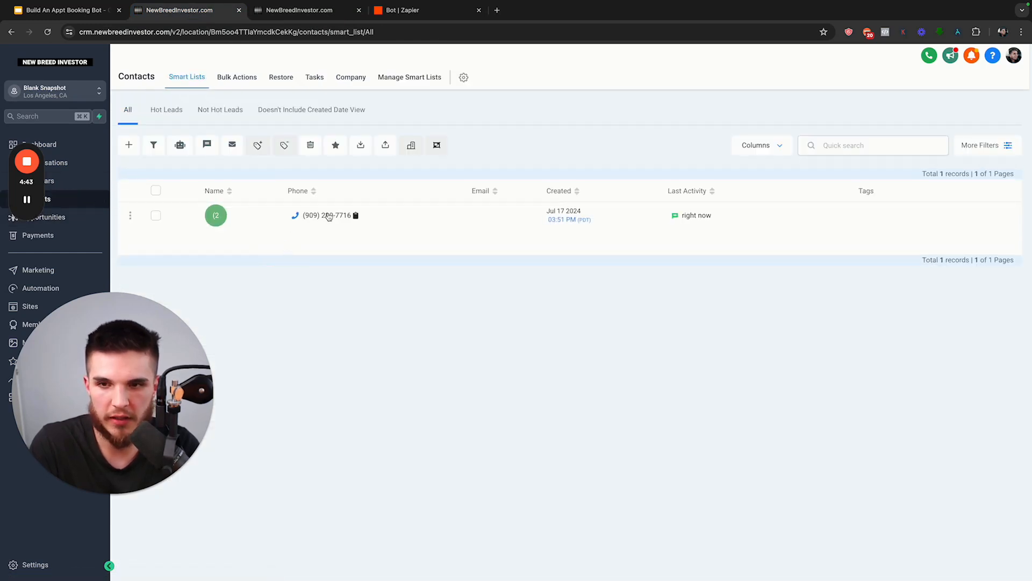
click(328, 216)
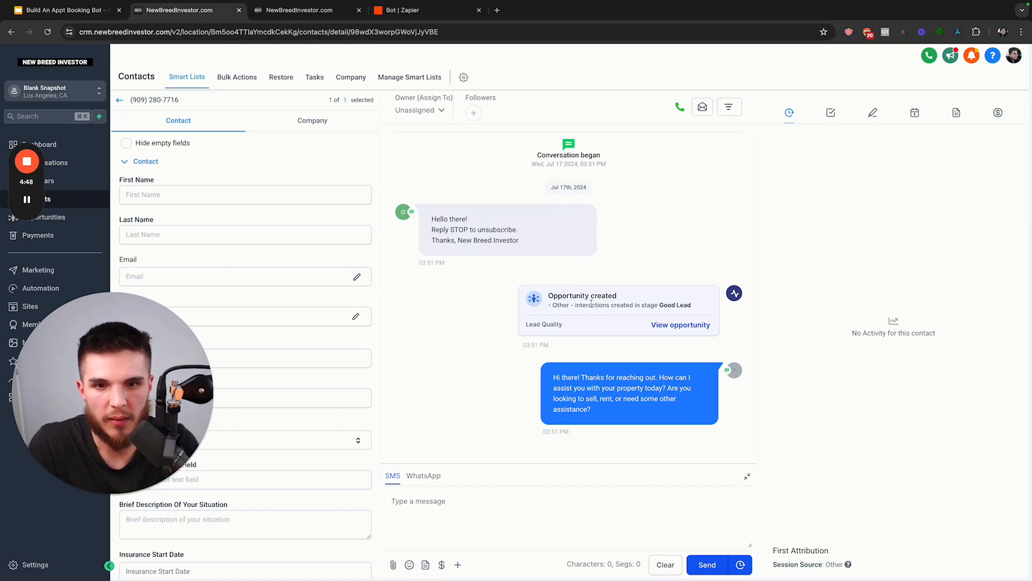
click(64, 216)
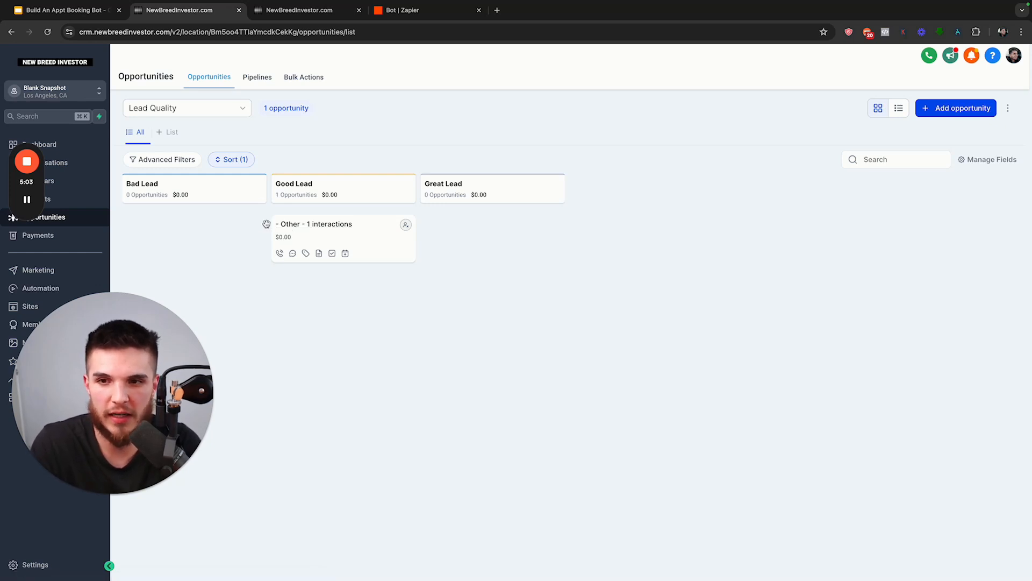
Set the new Blank Snapshot contact's first name to "Mr. Homeowner" and save the contact
click(109, 201)
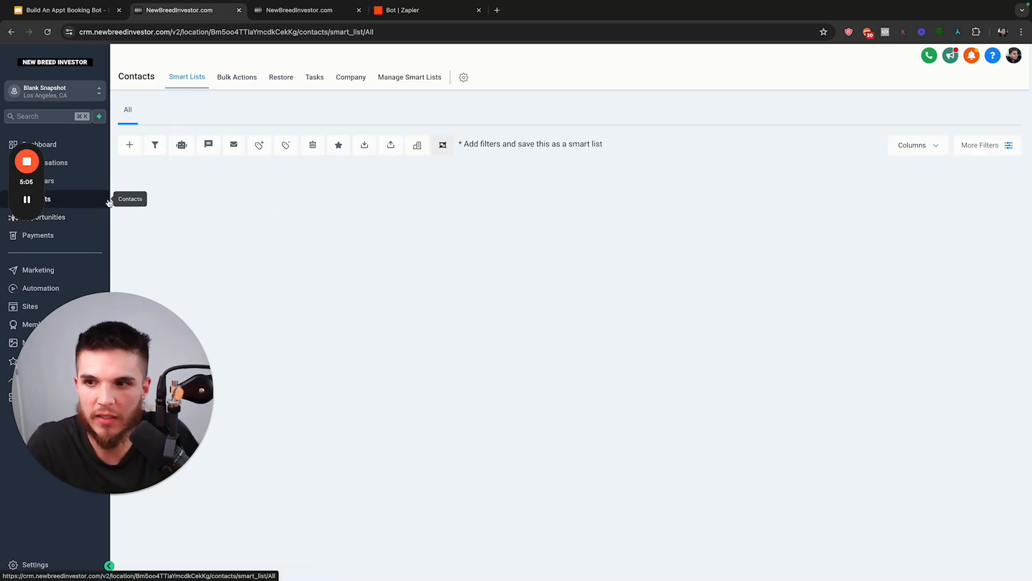
click(216, 218)
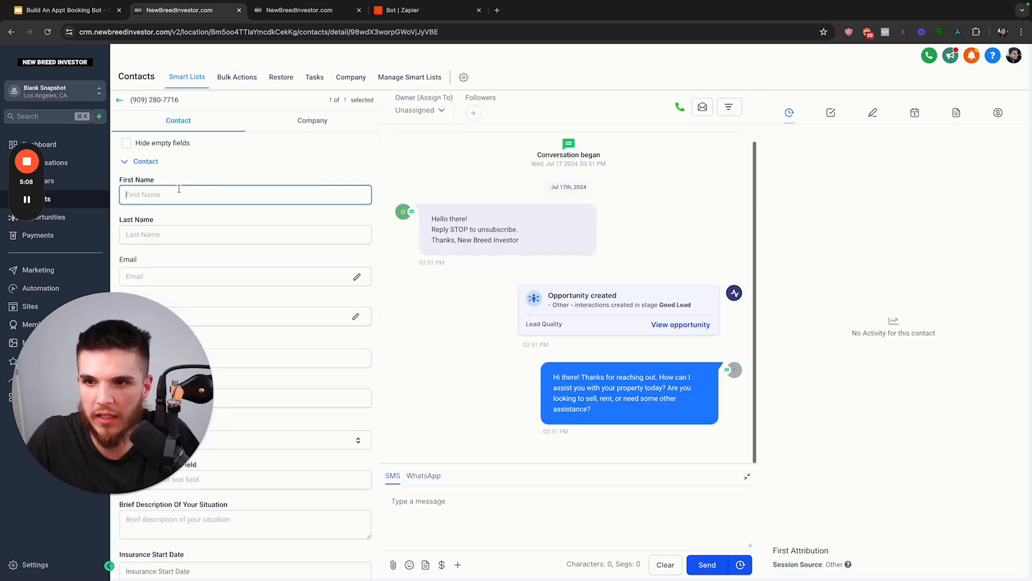
text(Mr. Homeown)
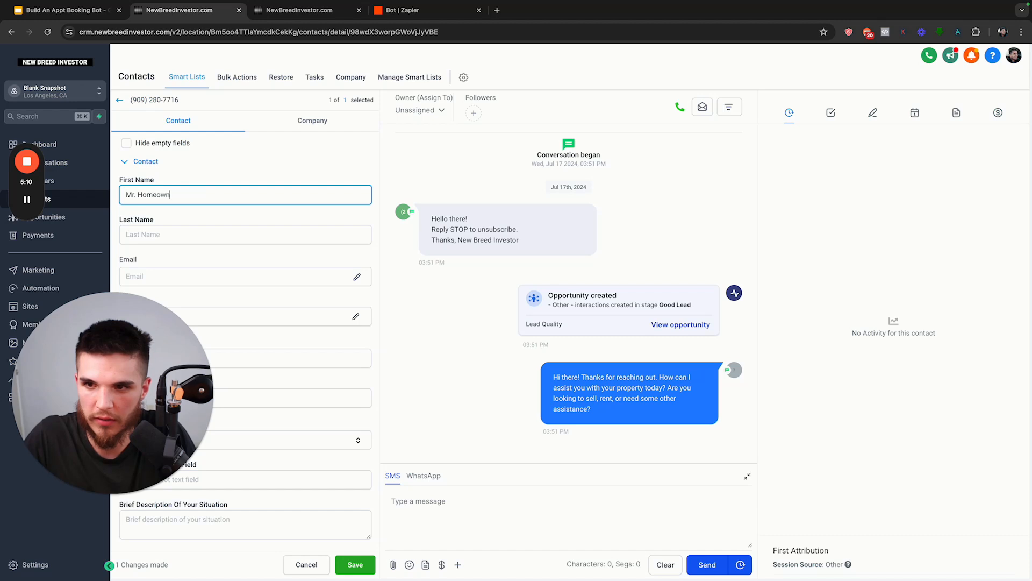
text(er)
click(354, 564)
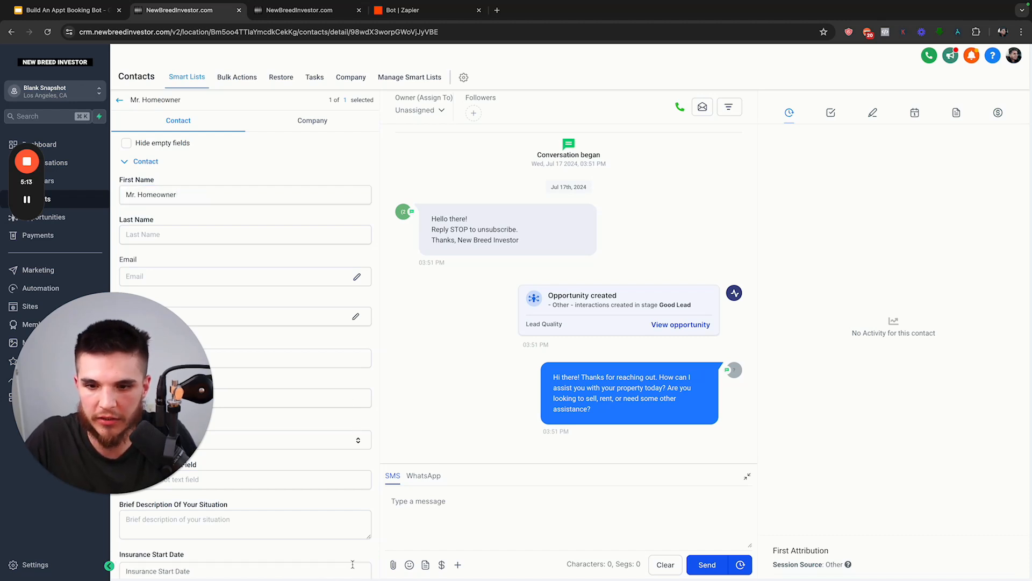
Send the SMS "I need to sell my house" in the Bot contact's conversation
click(323, 11)
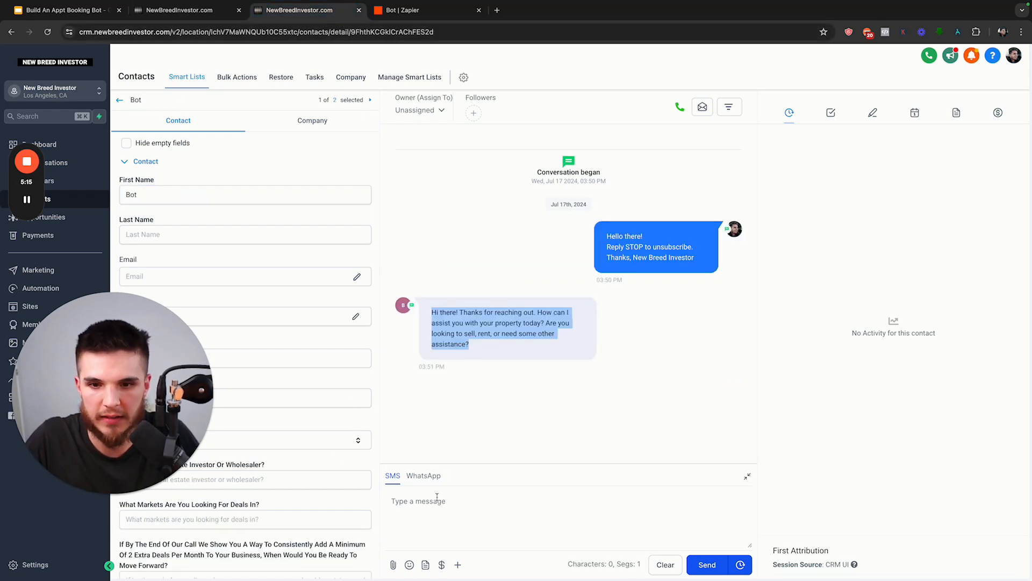
click(437, 497)
text(I need to sell)
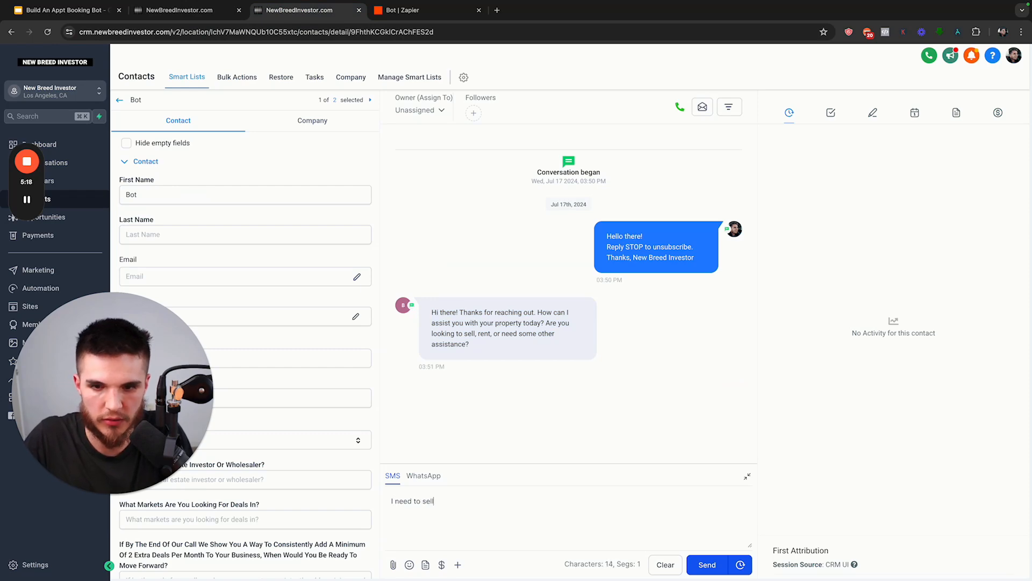
text( my house)
key(Return)
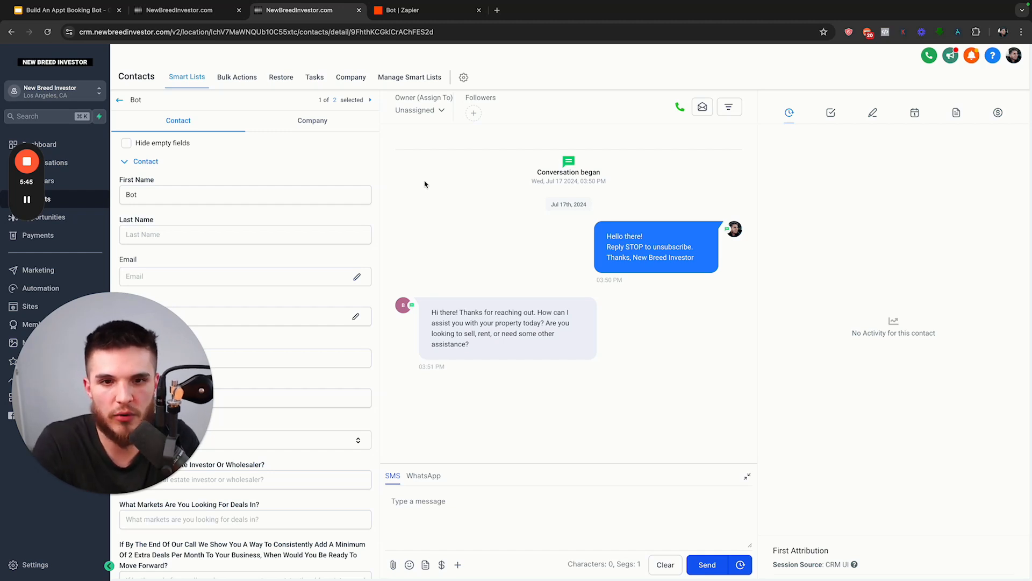
Review the Categorize Transaction Type categories in the Zap, and reload the Bot contact's conversation to check for the reply
click(399, 10)
click(382, 391)
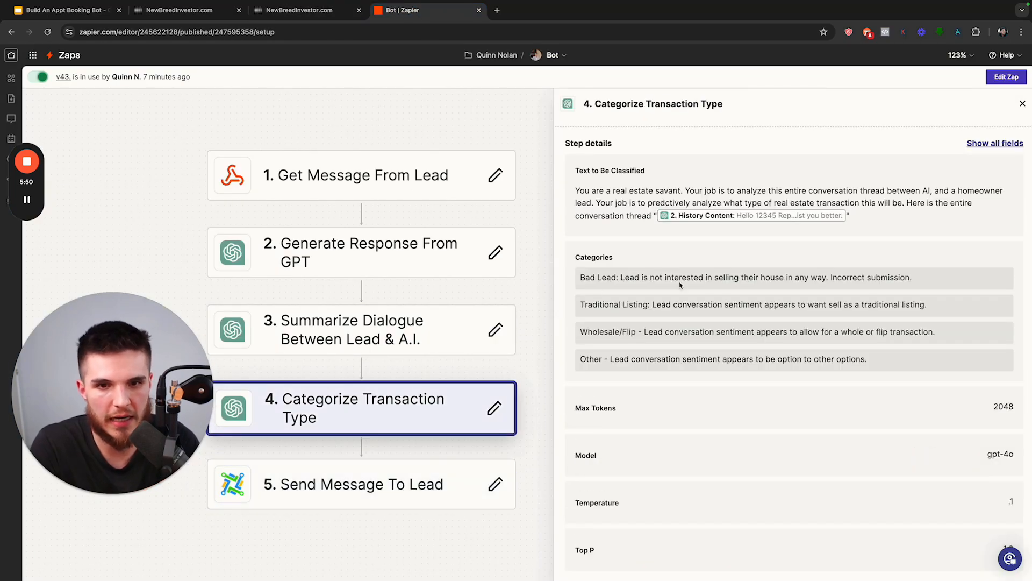
click(280, 11)
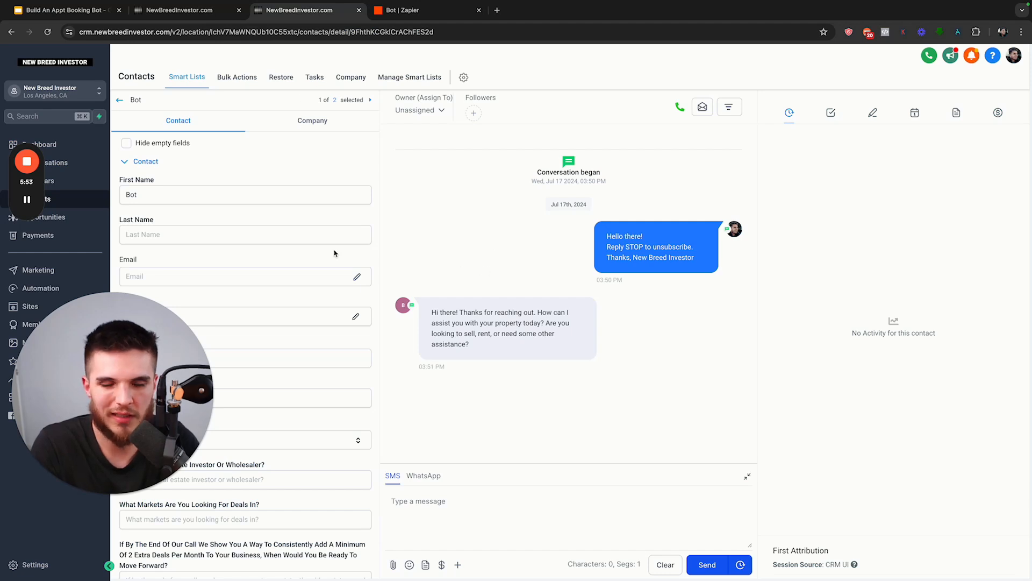
click(48, 32)
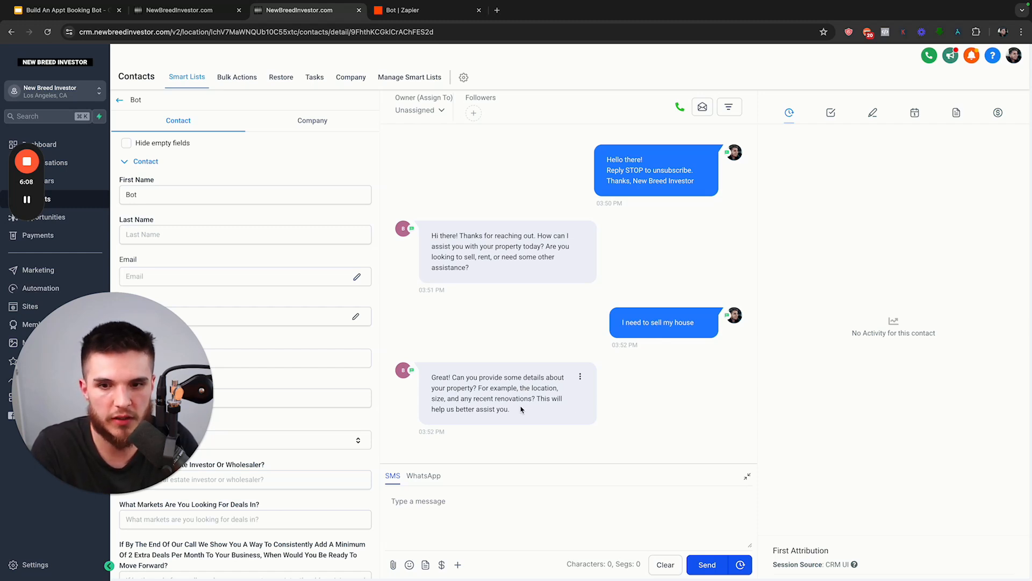
Examine the Assistant Instructions of the Zap's Generate Response From GPT step
click(400, 10)
click(399, 253)
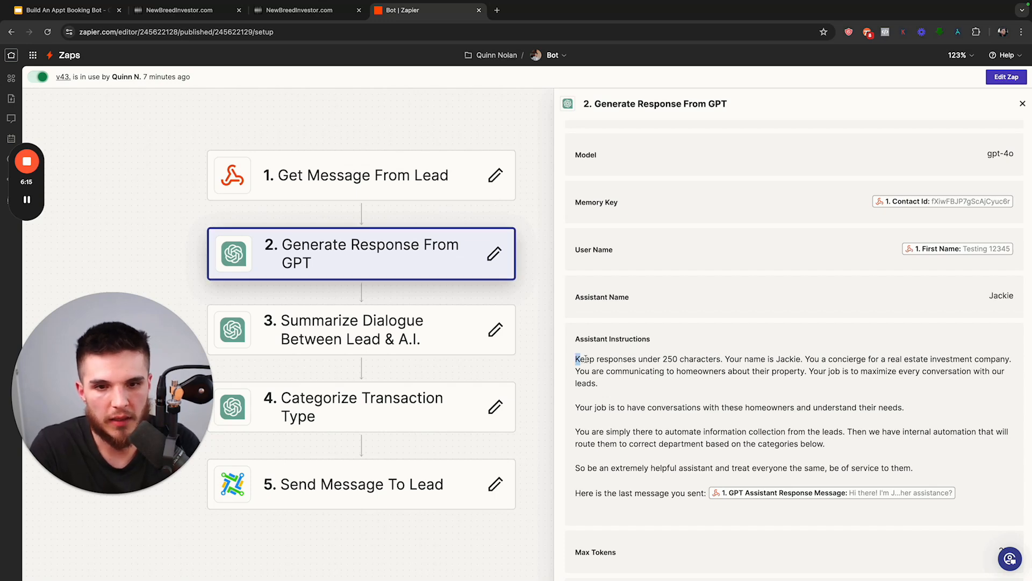
drag(576, 359, 955, 495)
click(818, 470)
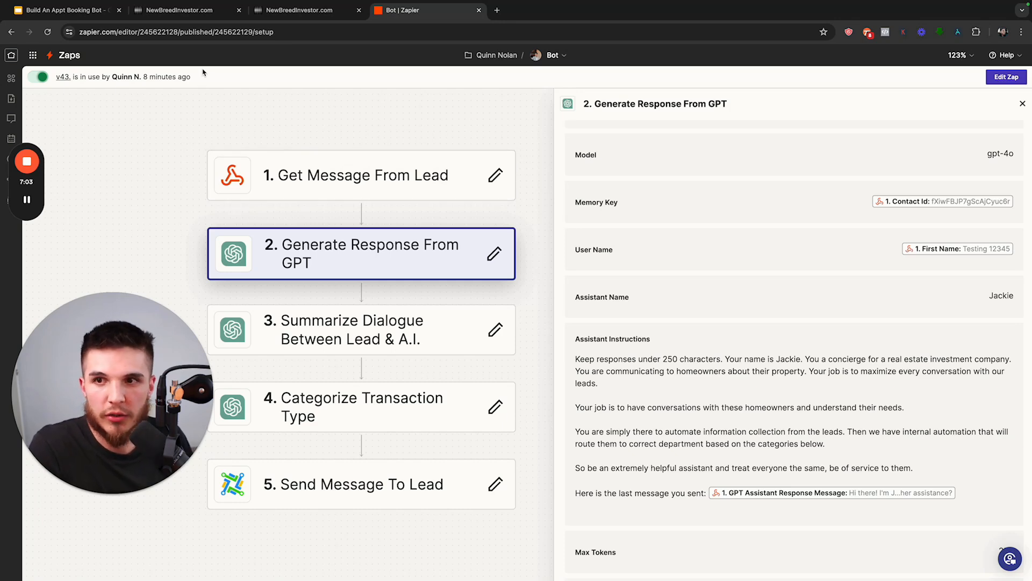
Compare the updated opportunity's transaction type with the lead's latest message in the Mr. Homeowner conversation
click(198, 16)
scroll(480, 289, down, 5)
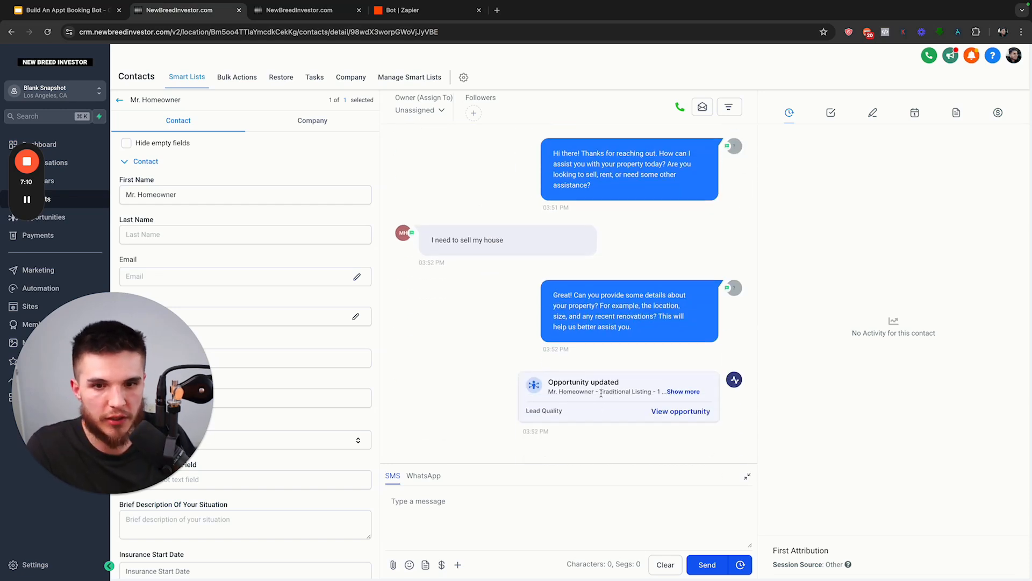
drag(600, 392, 648, 393)
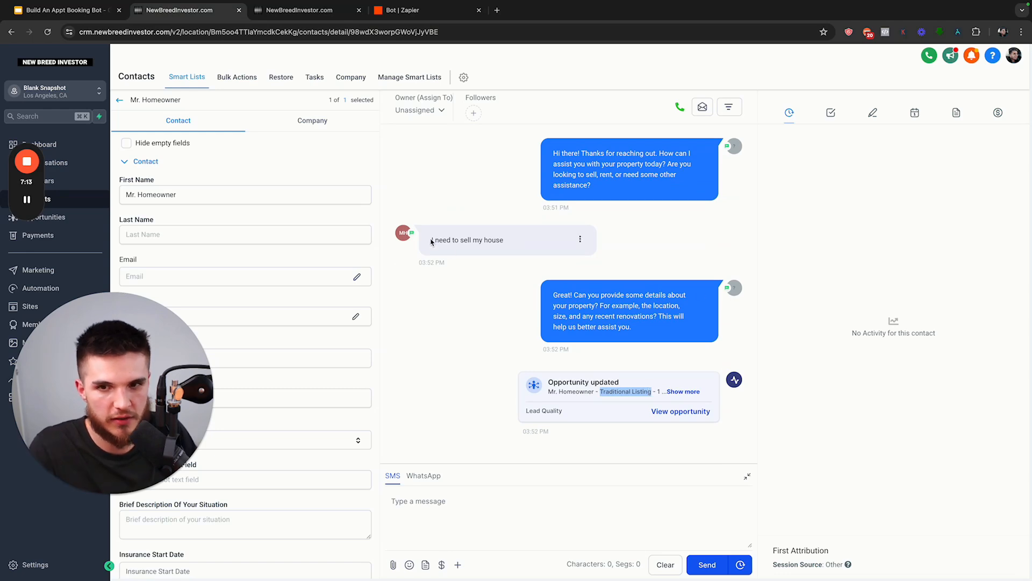
drag(432, 241, 512, 242)
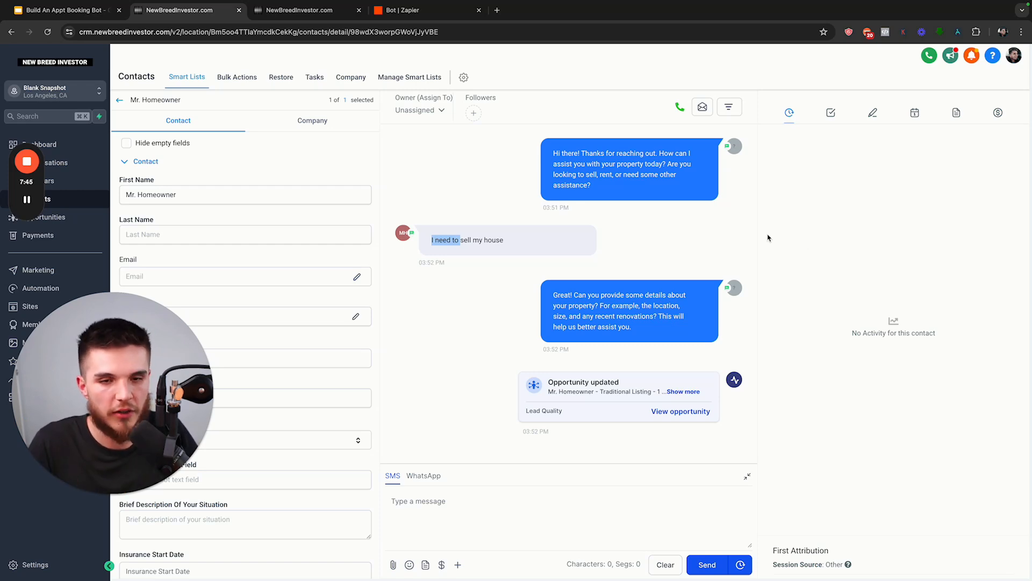
click(706, 278)
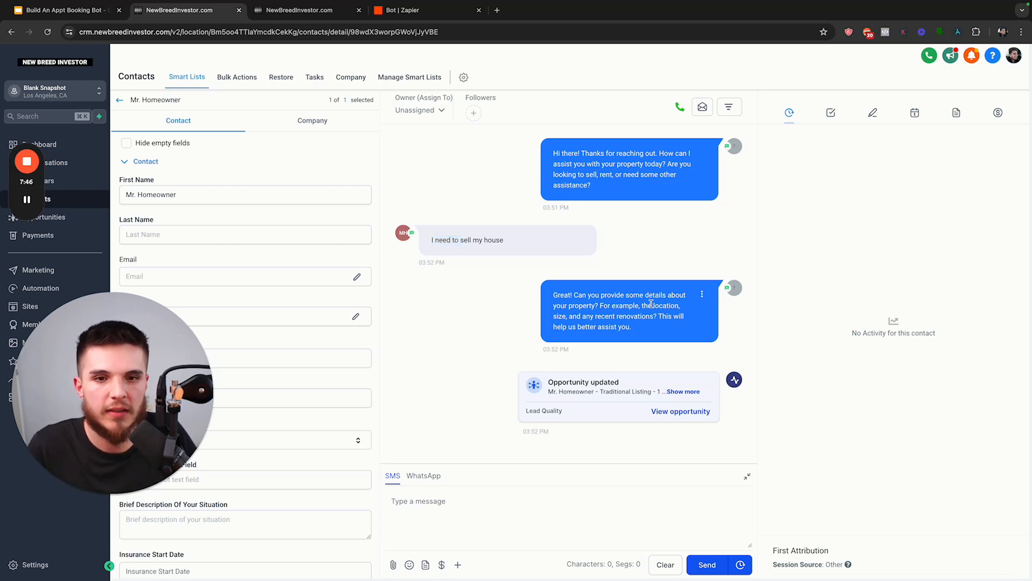
Open the Mr. Homeowner contact's notes and read the AI-generated conversation summaries
click(872, 113)
drag(783, 173, 948, 175)
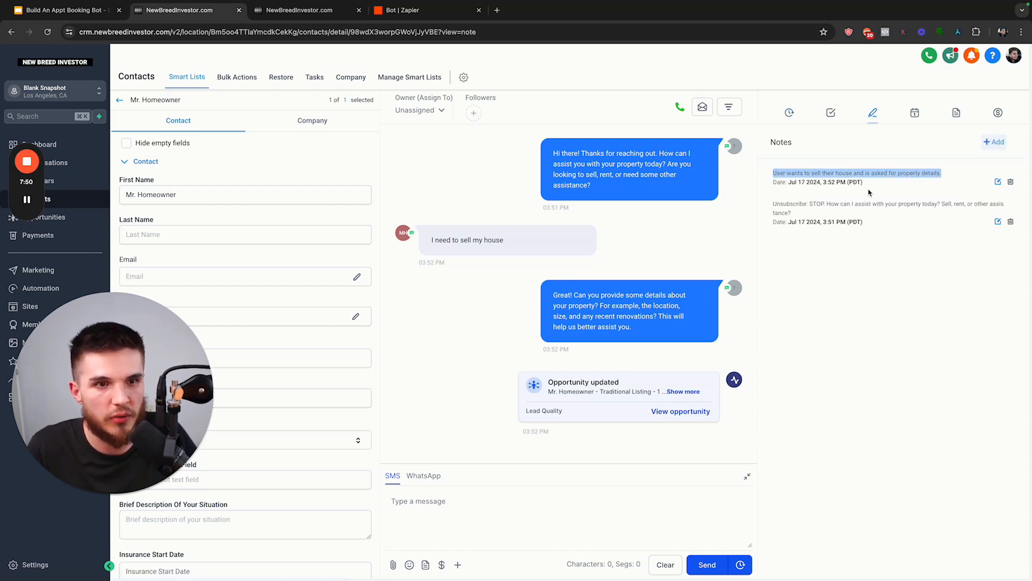
click(843, 203)
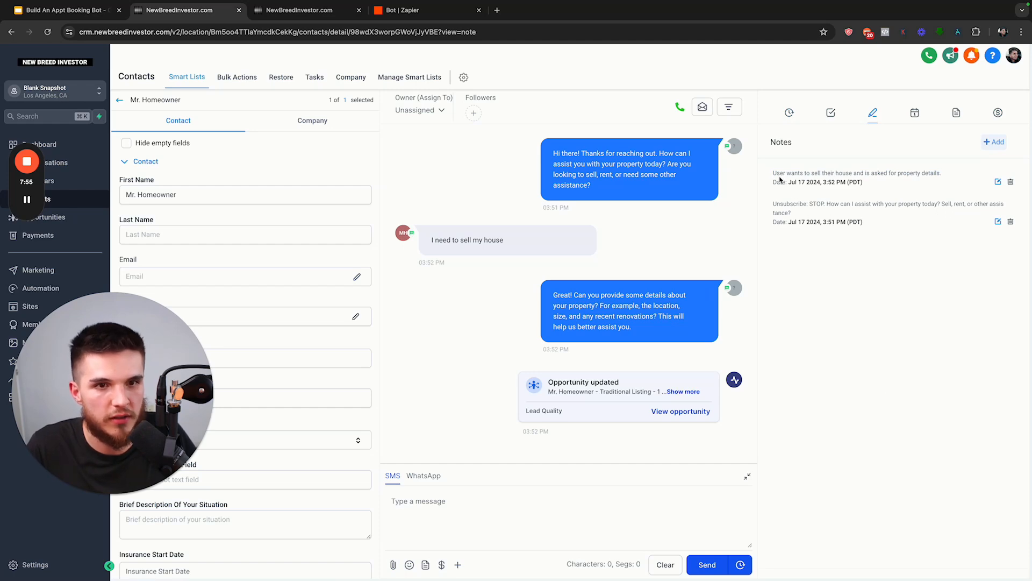
drag(773, 173, 944, 183)
click(938, 187)
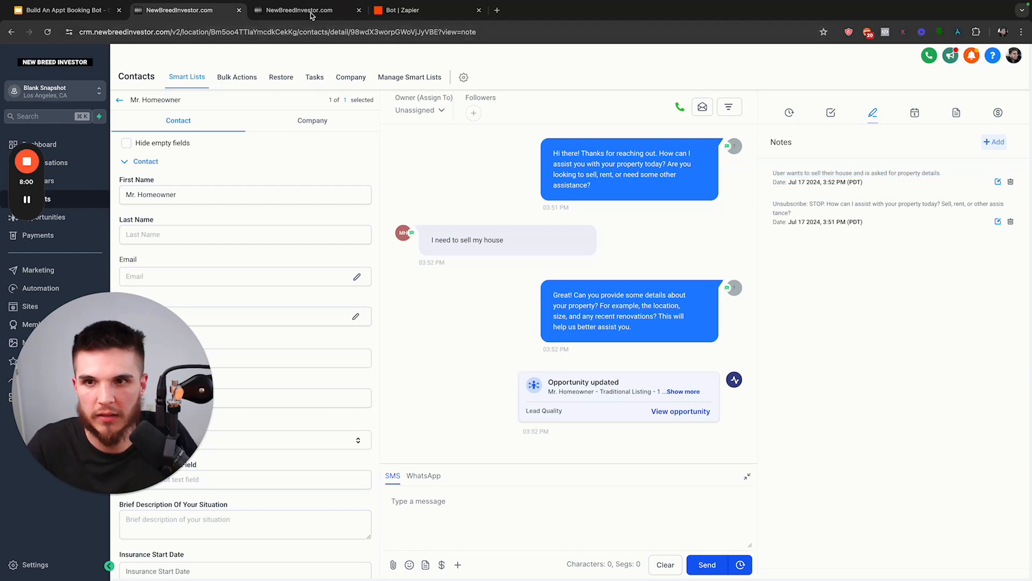
Draft the SMS "Yes, my property is located in dallas texas, i inherited the property" in the Bot contact's conversation
click(309, 10)
click(438, 495)
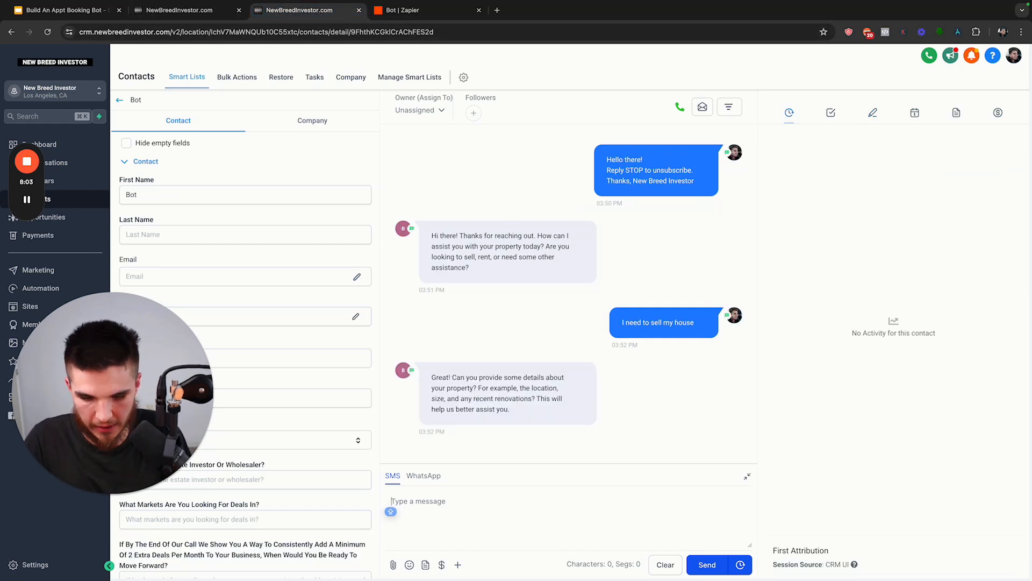
text(Yes, my property is)
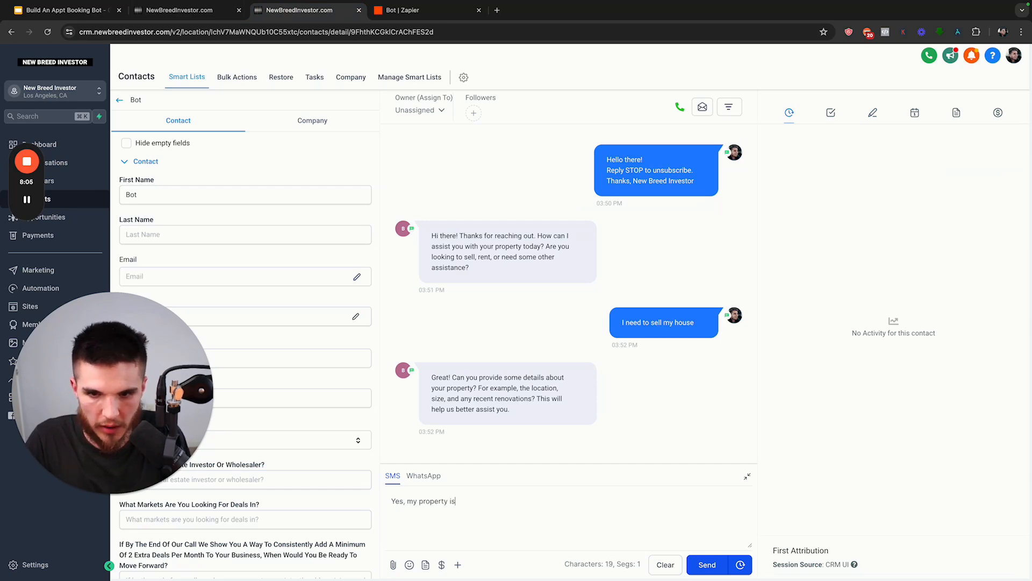
text( located in dallas tex)
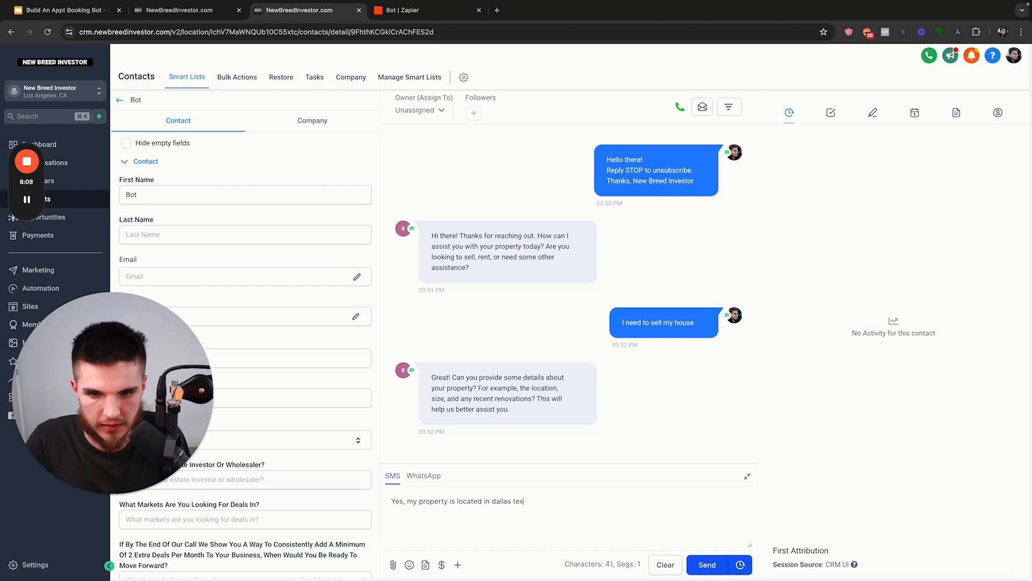
text(as, i inherited the property)
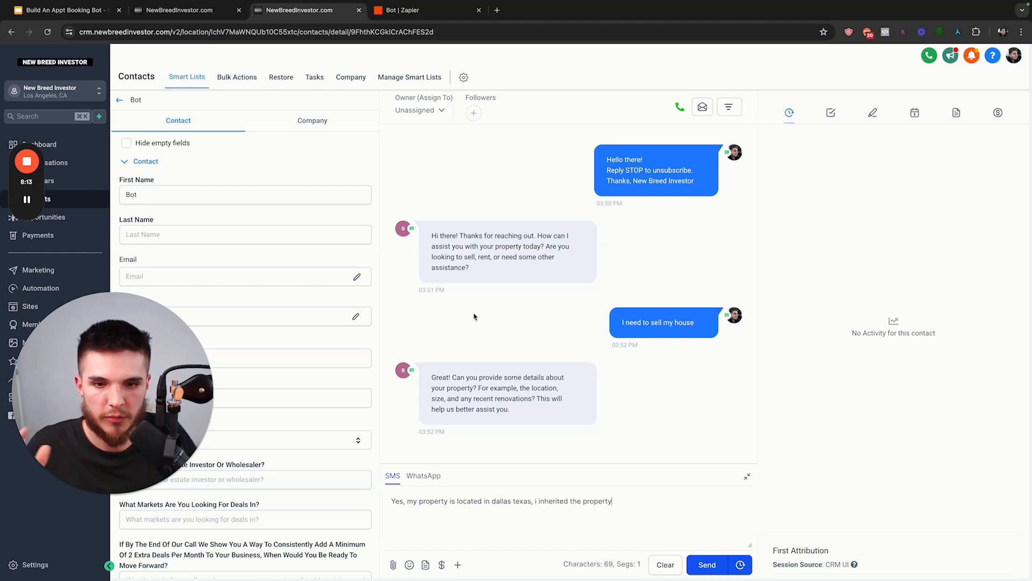
Examine the Wholesale/Flip category in the Zap's Categorize Transaction Type step
click(395, 15)
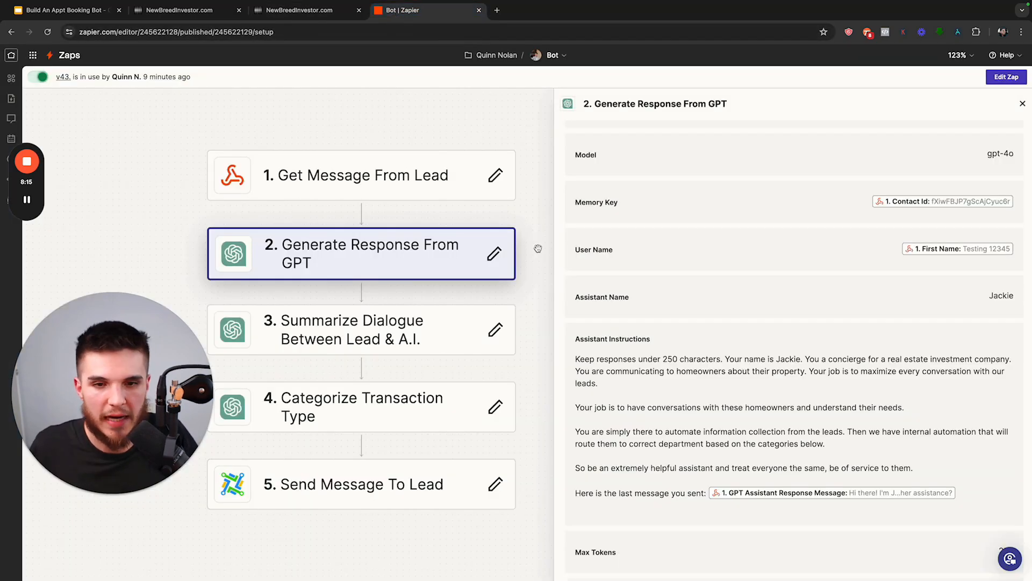
click(328, 408)
drag(581, 332, 946, 337)
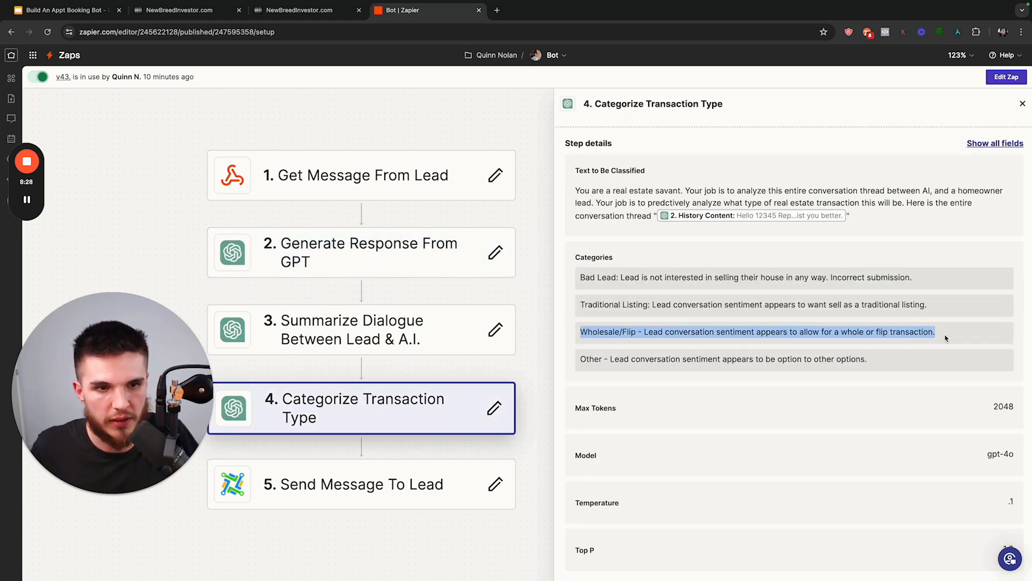
Read the Categorize Transaction Type step's classification prompt and its Wholesale/Flip category
click(946, 338)
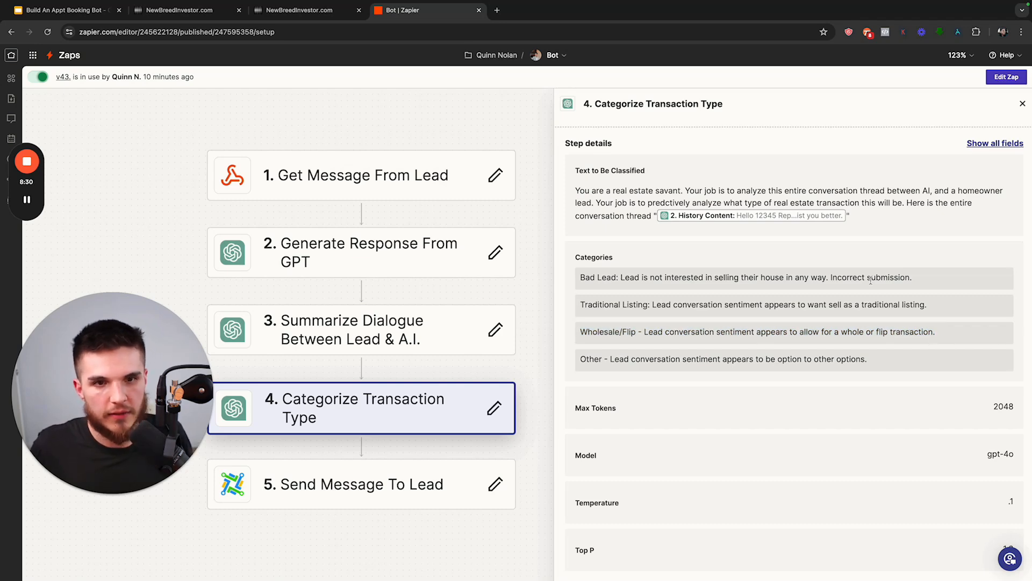
drag(576, 190, 678, 186)
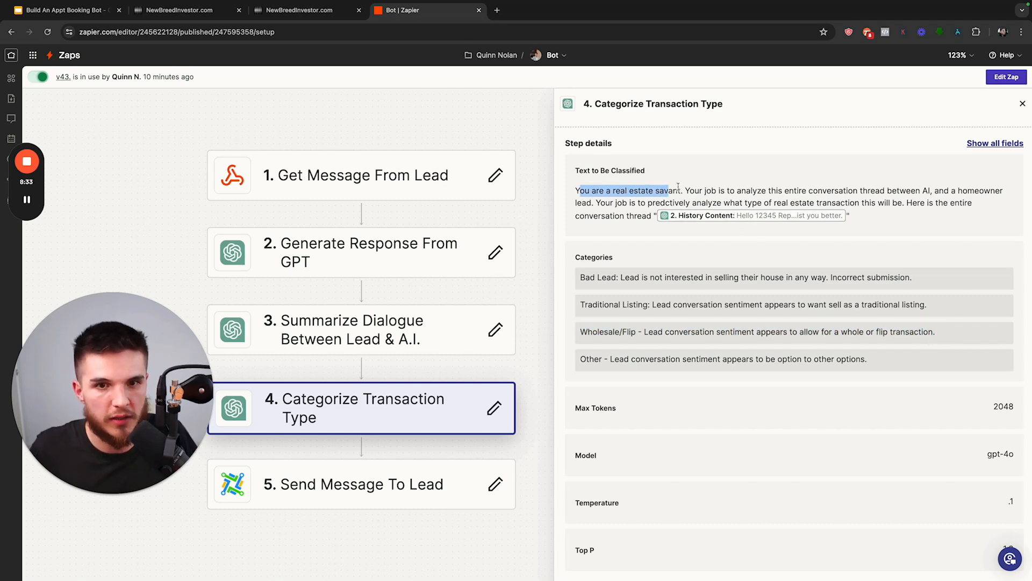
click(688, 185)
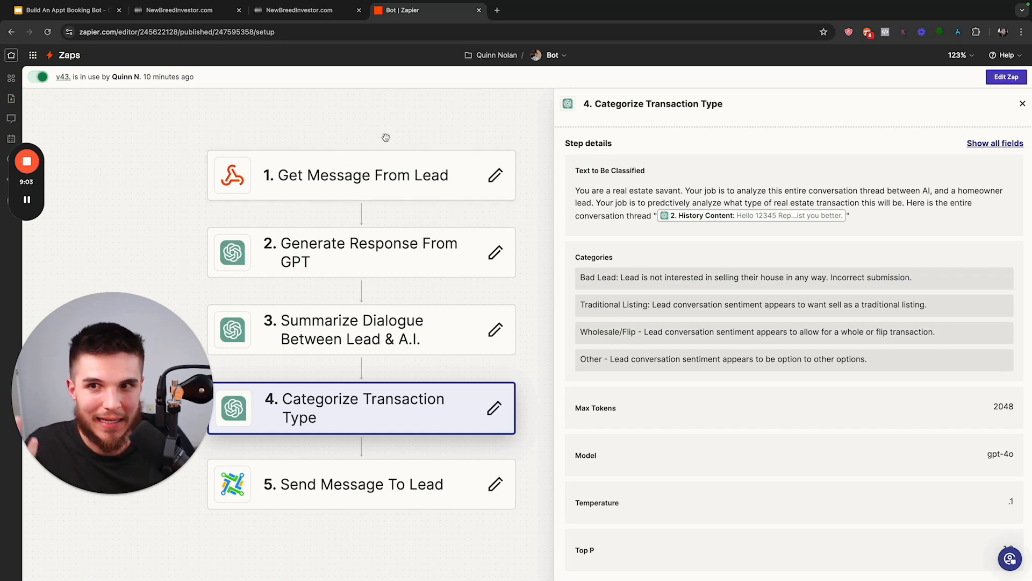
drag(580, 332, 637, 332)
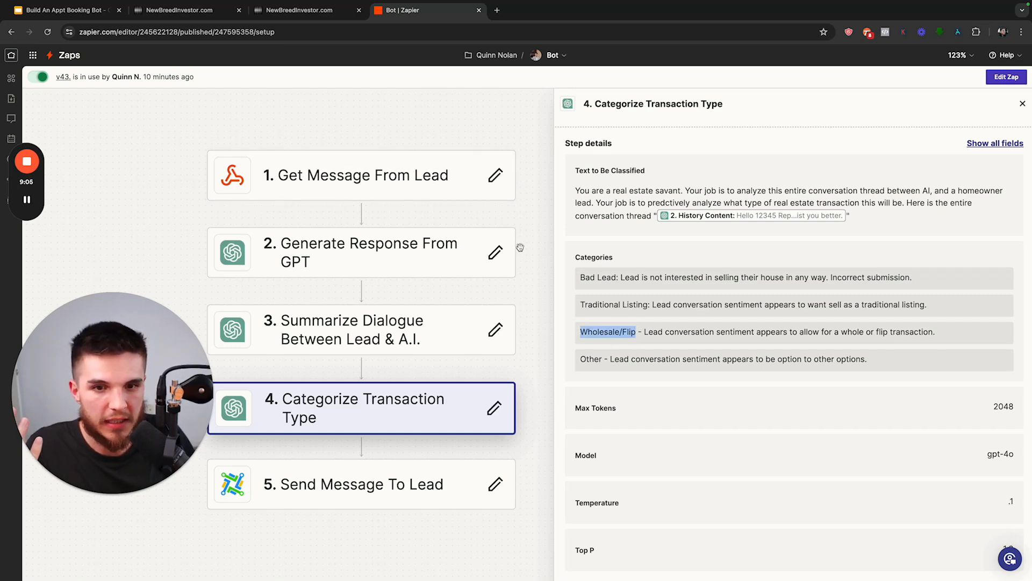
Switch to the CRM and check Mr. Homeowner's opportunity in the Lead Quality pipeline
click(201, 19)
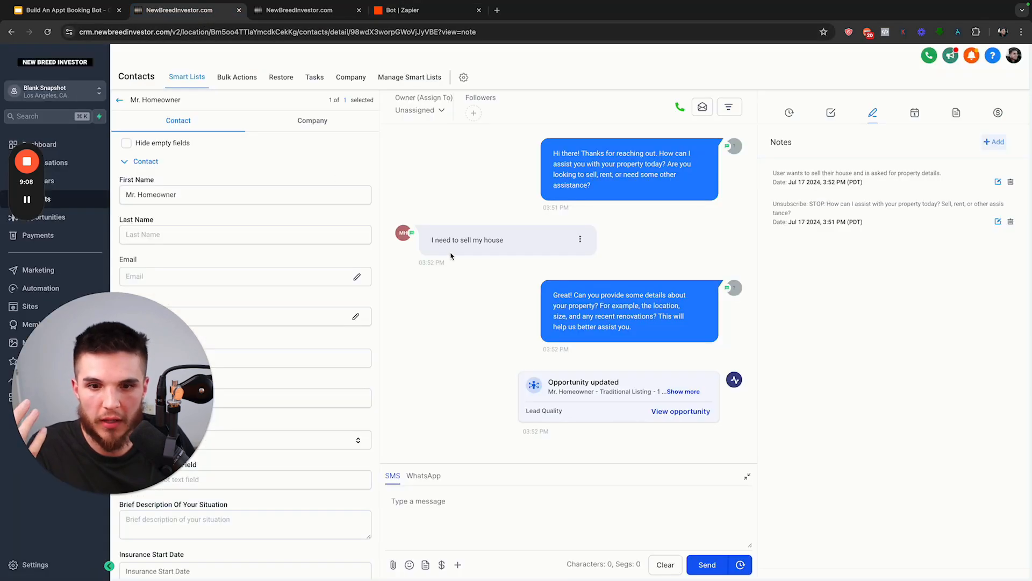
click(97, 215)
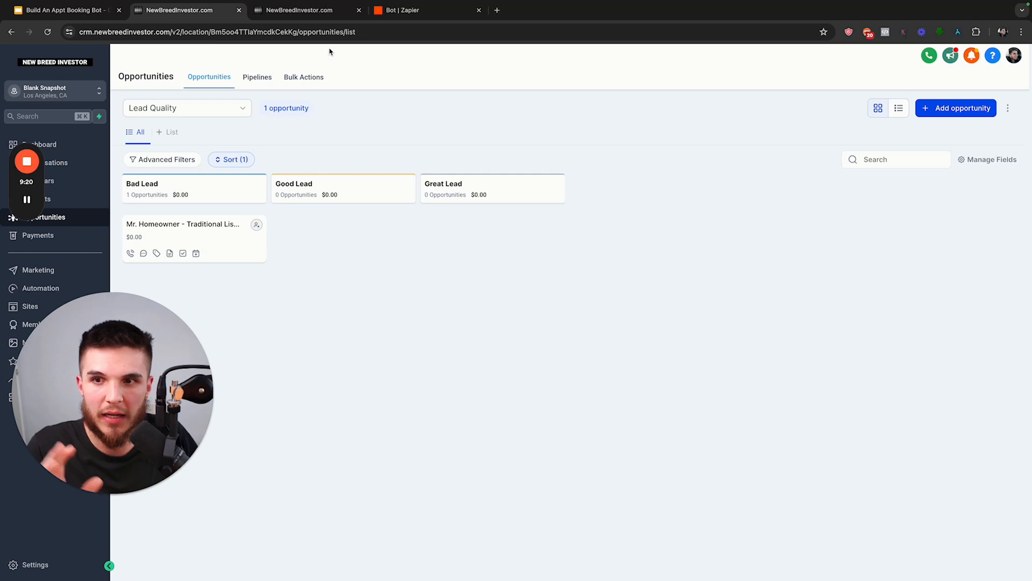
click(321, 13)
click(183, 12)
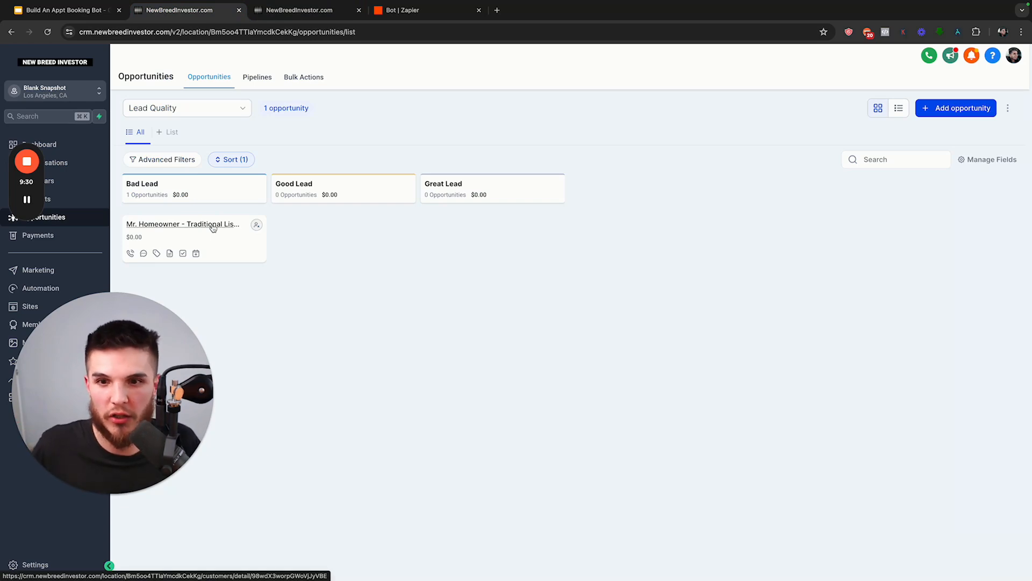
Extend the Bot contact's drafted SMS with "and it's not been renovated since we bought it, it's extremely trashed" and send it
click(299, 10)
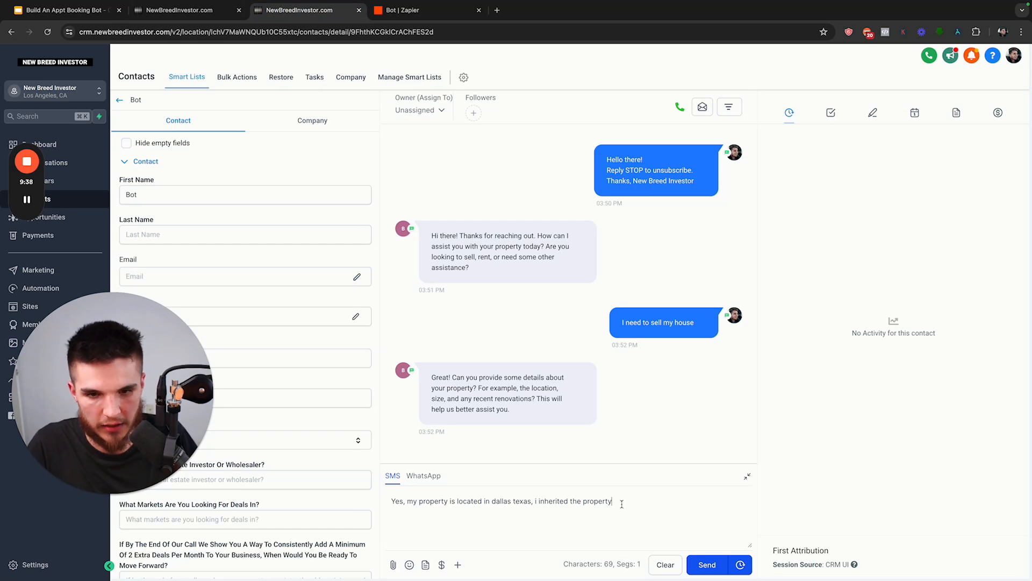
text(and it's)
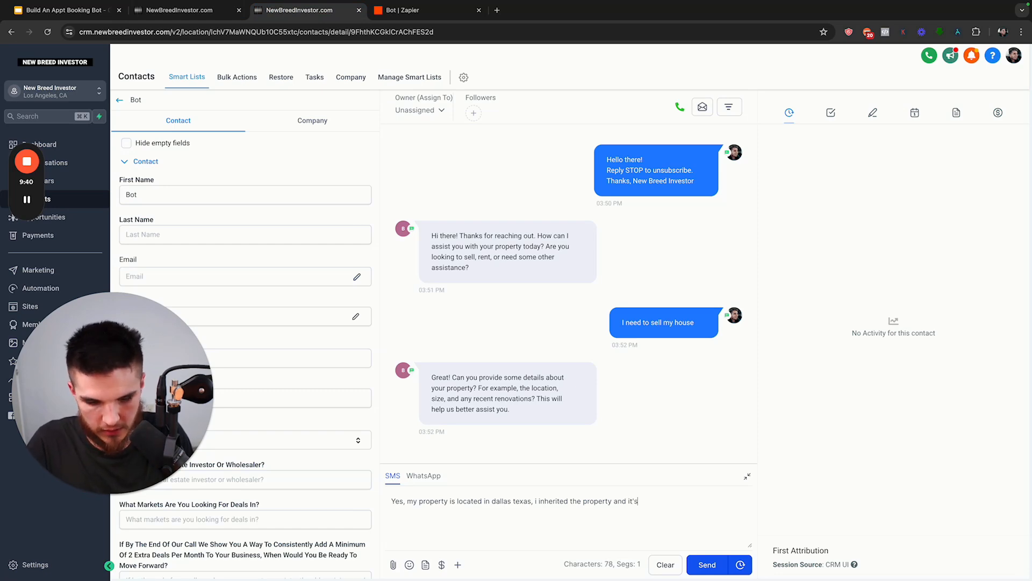
text( not been ren)
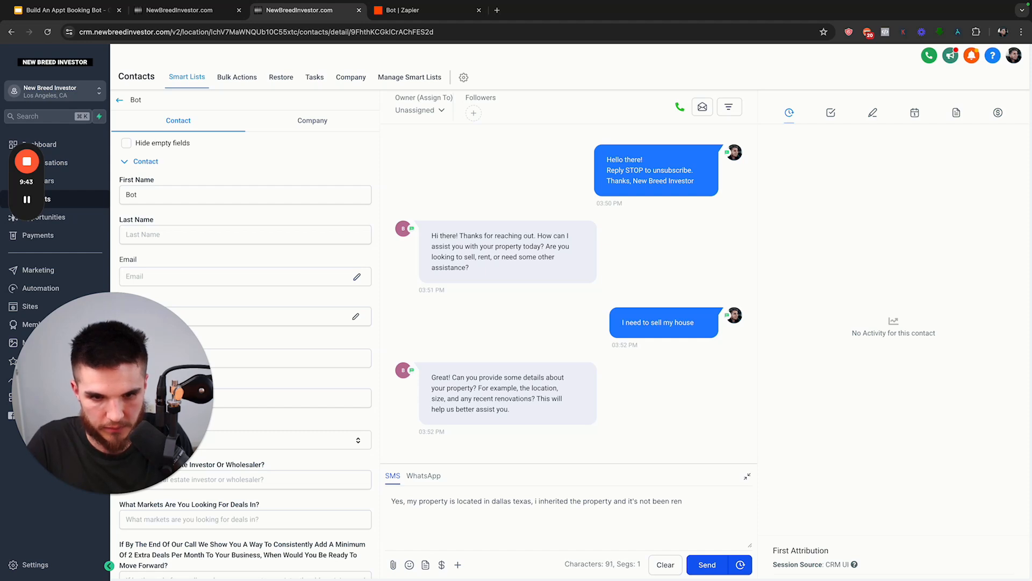
text(ovated since we )
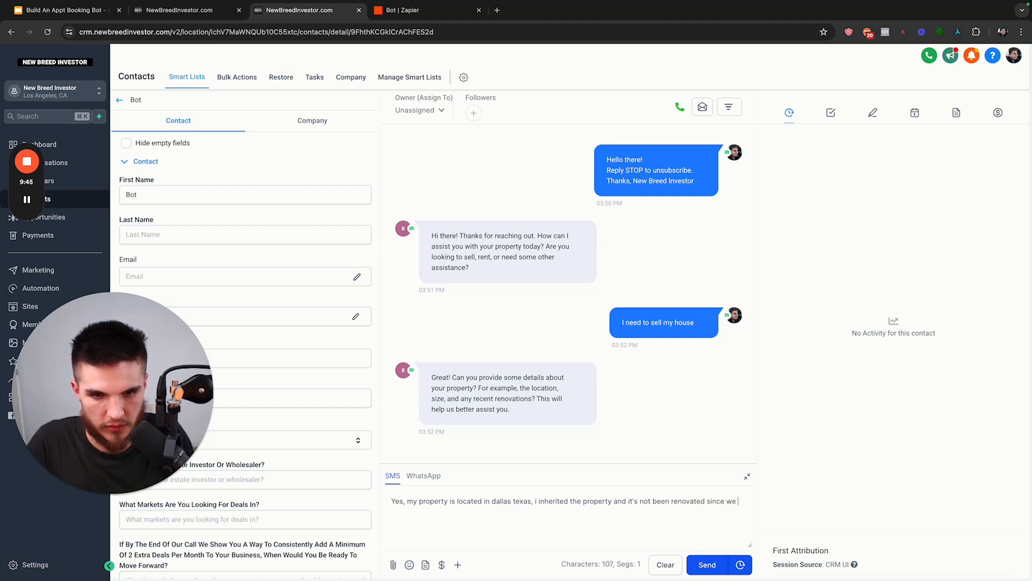
text(bought it, it's extremely trashed)
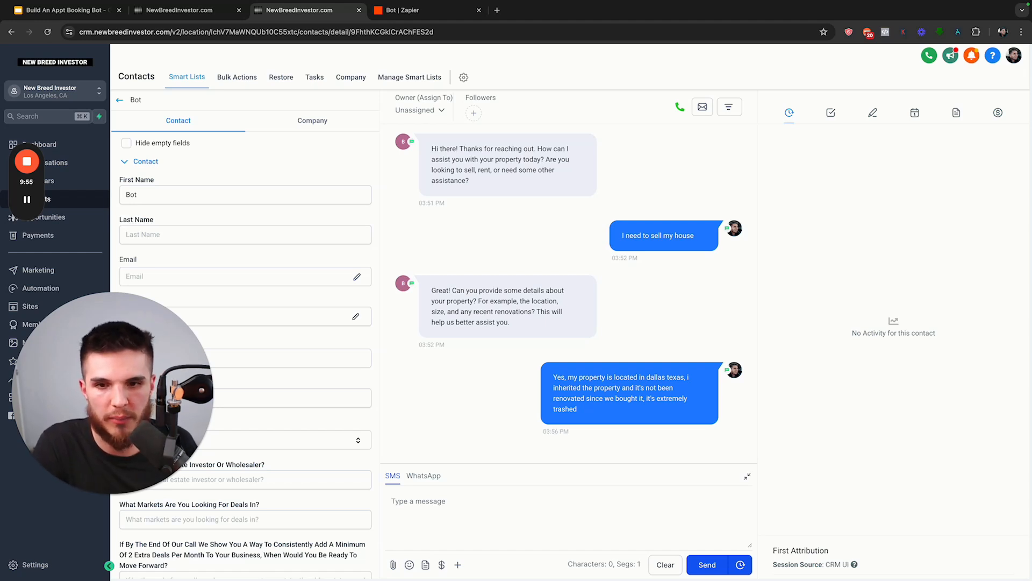
Refresh the Lead Quality opportunities, check the Mr. Homeowner opportunity's stage and transaction type, and show the opportunities as a list
click(220, 12)
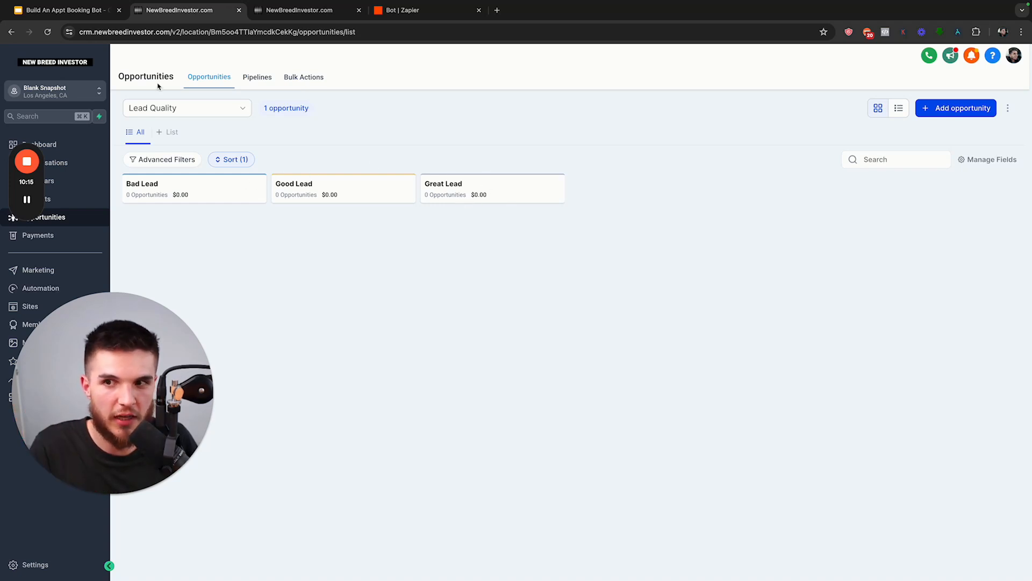
click(47, 32)
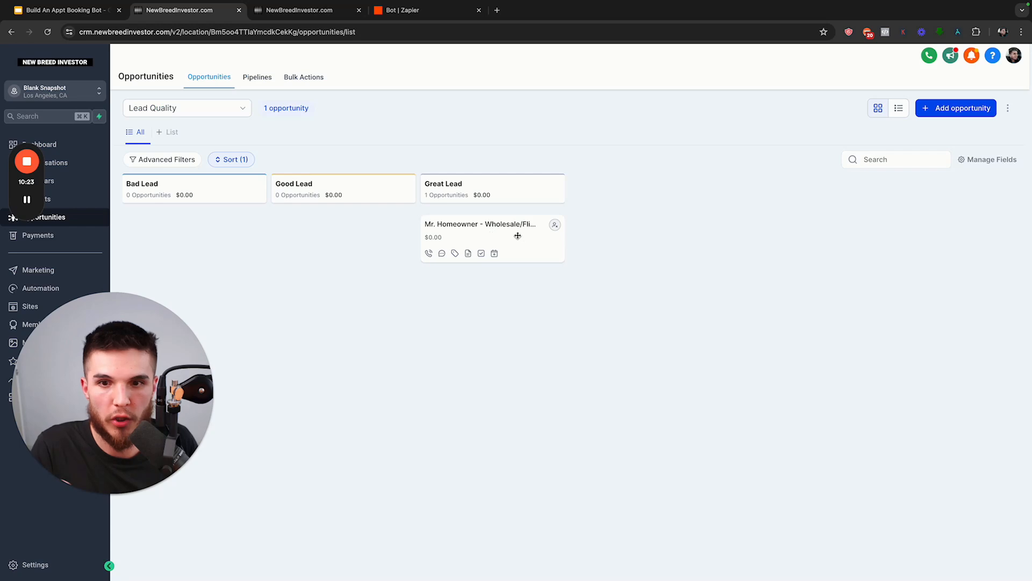
click(525, 236)
click(791, 253)
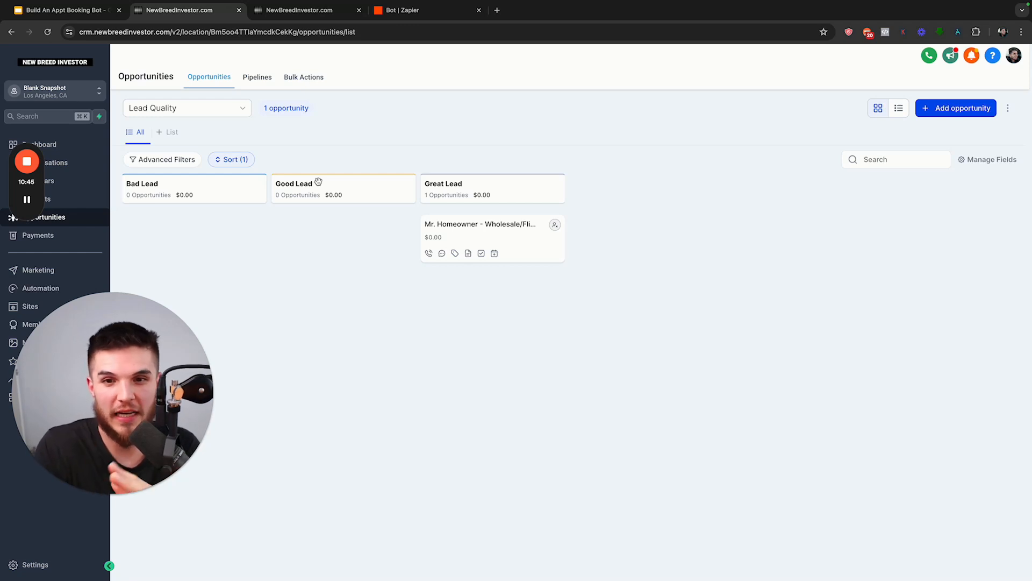
click(899, 110)
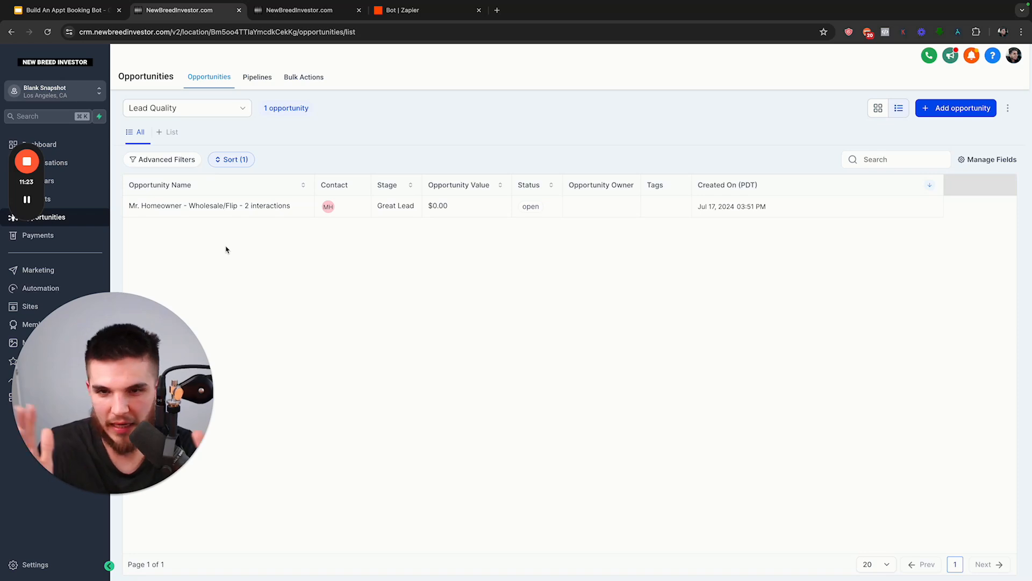
Switch to Zapier and examine the Assistant Instructions of the Generate Response From GPT step
click(421, 10)
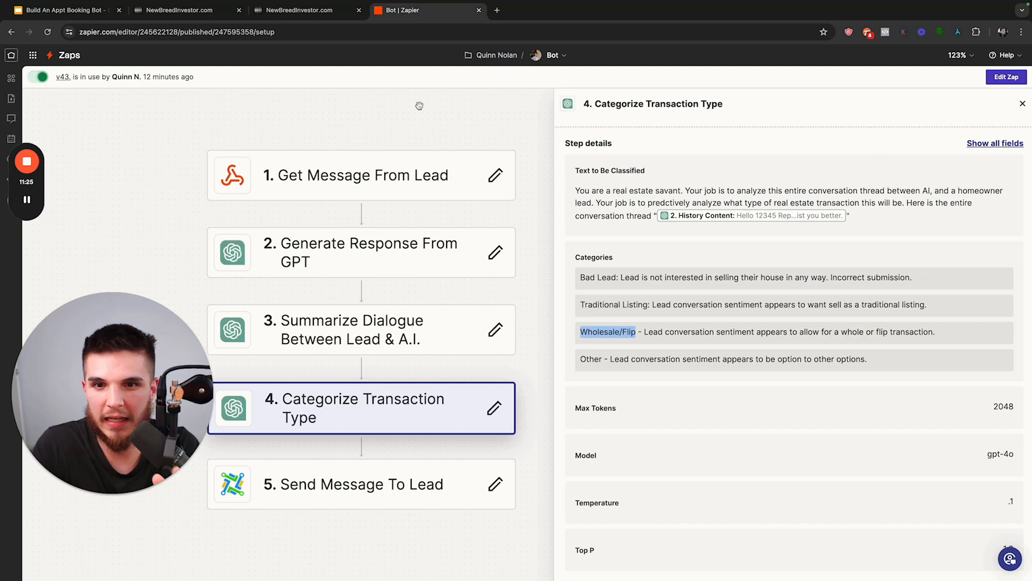
click(403, 265)
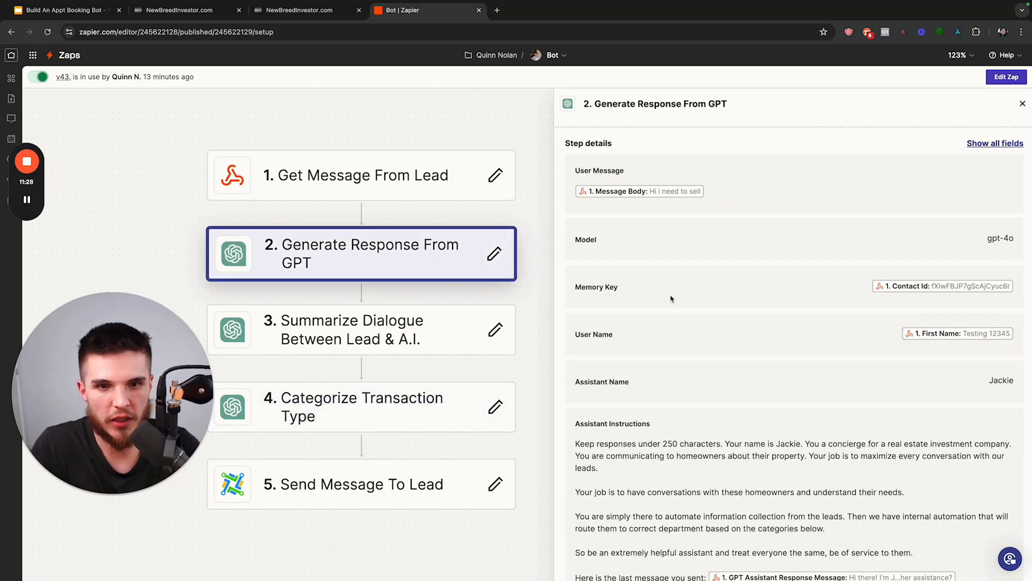
scroll(671, 299, down, 3)
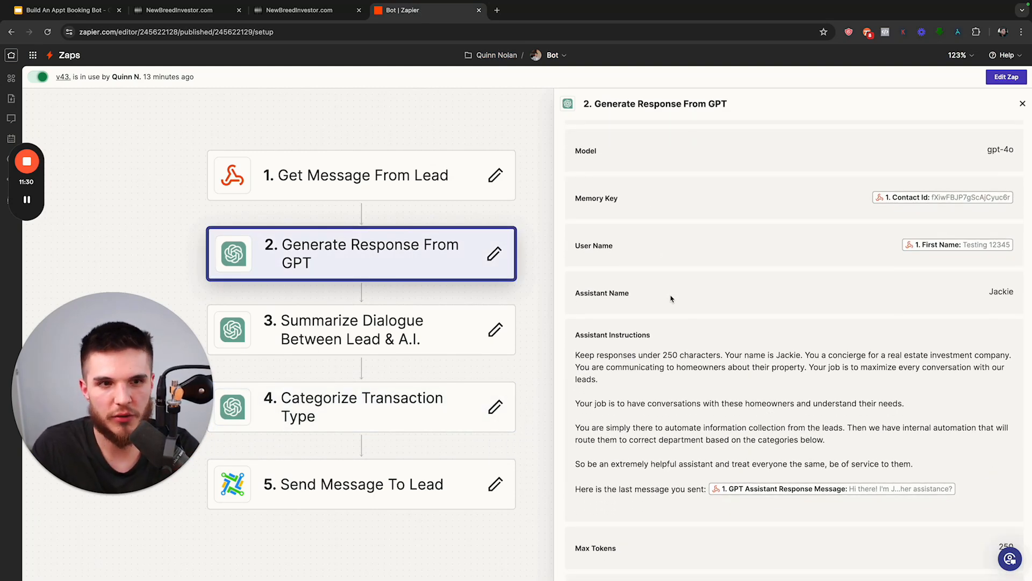
scroll(671, 295, up, 1)
scroll(671, 297, down, 3)
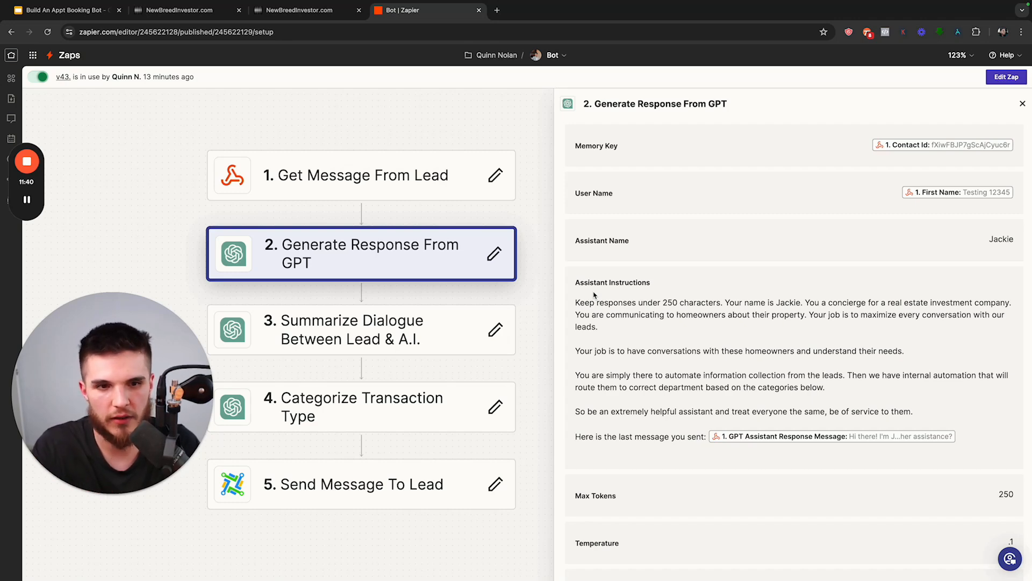
drag(573, 306, 956, 438)
click(823, 391)
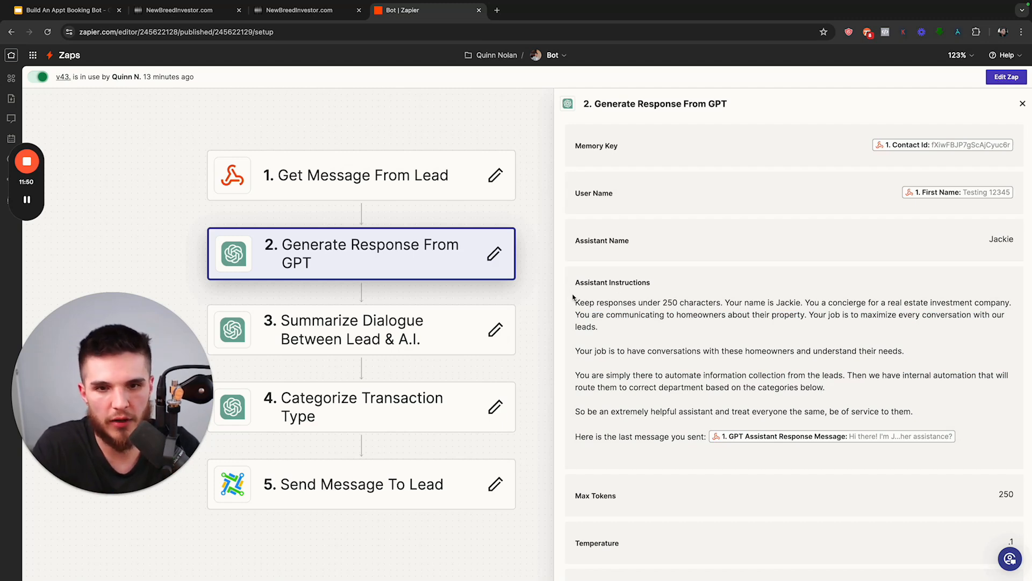
drag(575, 301, 942, 430)
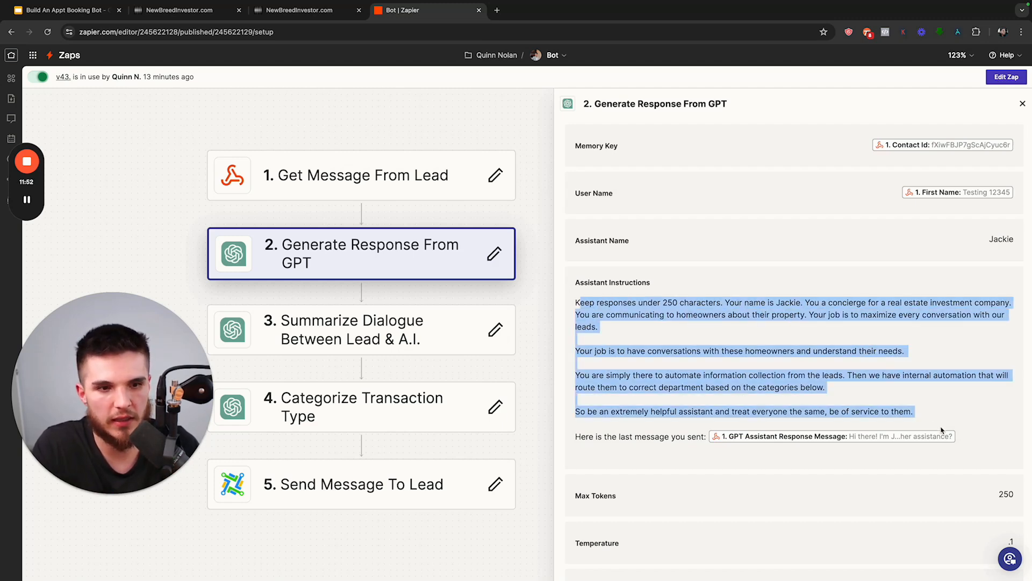
click(692, 348)
Check the Summarize Dialogue step's source text, and read the resulting summaries in the Mr. Homeowner contact's CRM notes
click(412, 317)
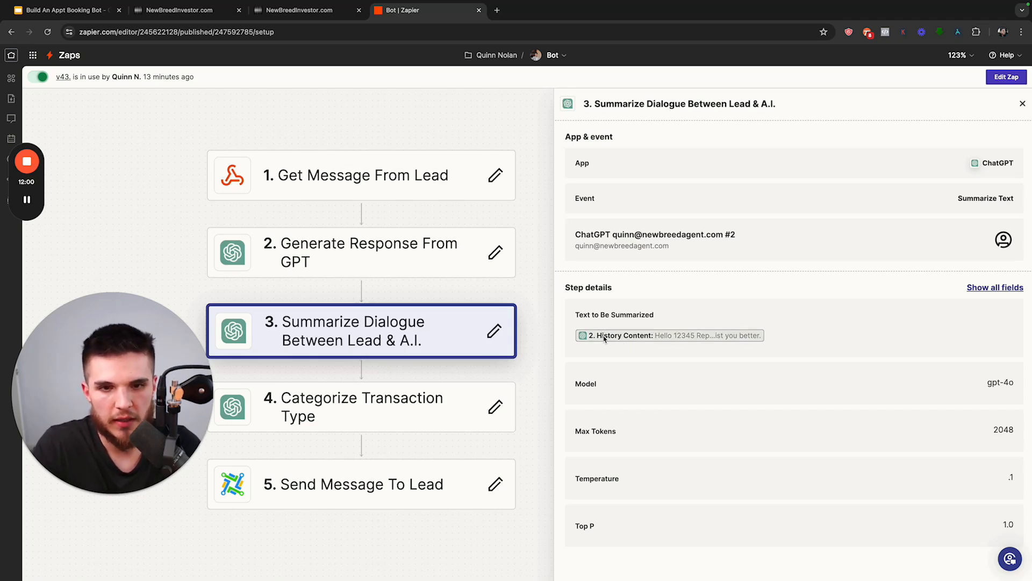
click(205, 12)
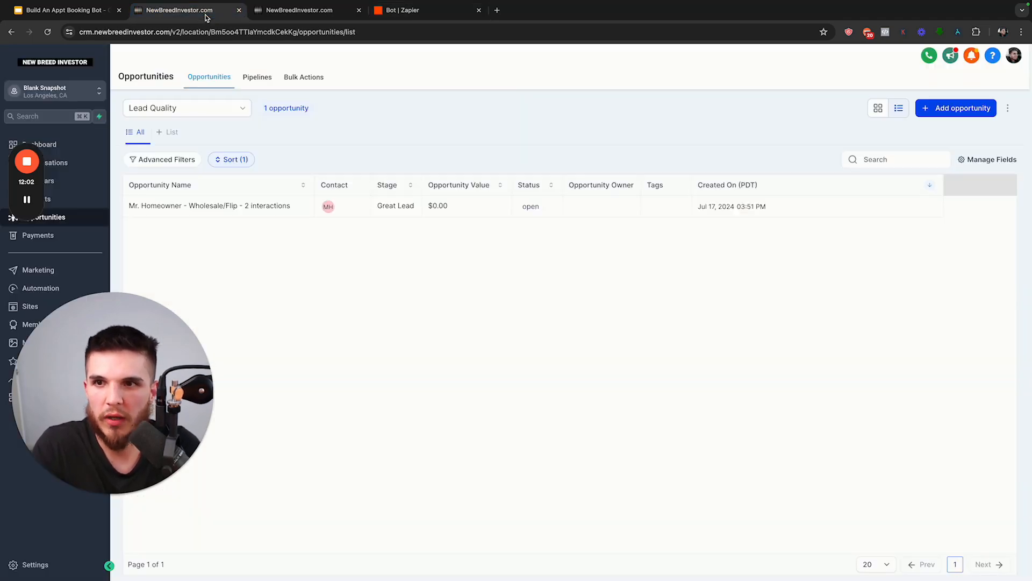
click(96, 201)
click(239, 212)
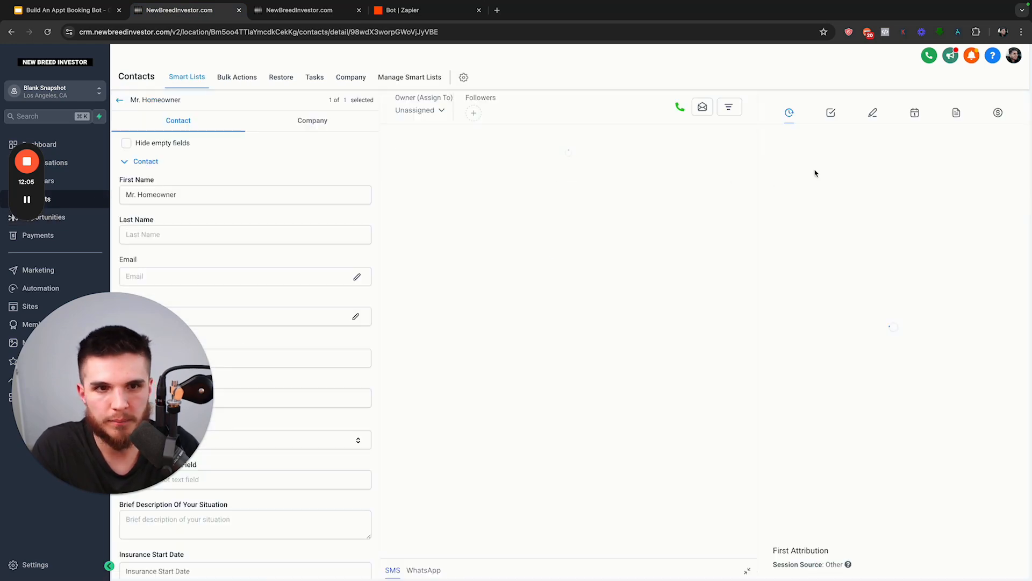
click(872, 112)
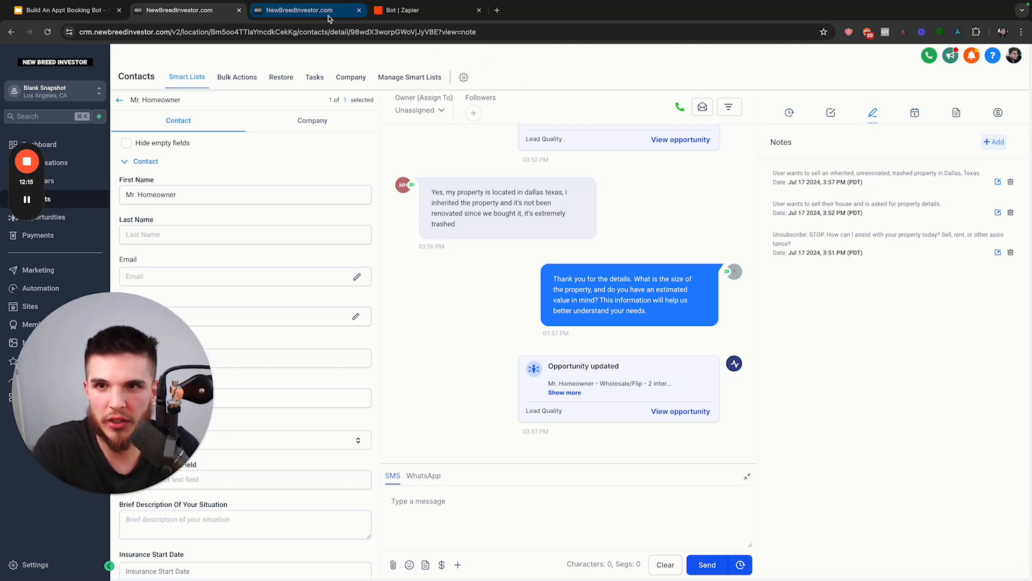
Return to the Zap and review the Categorize Transaction Type step's prompt and its Bad Lead, Traditional Listing, Wholesale/Flip and Other categories
click(400, 17)
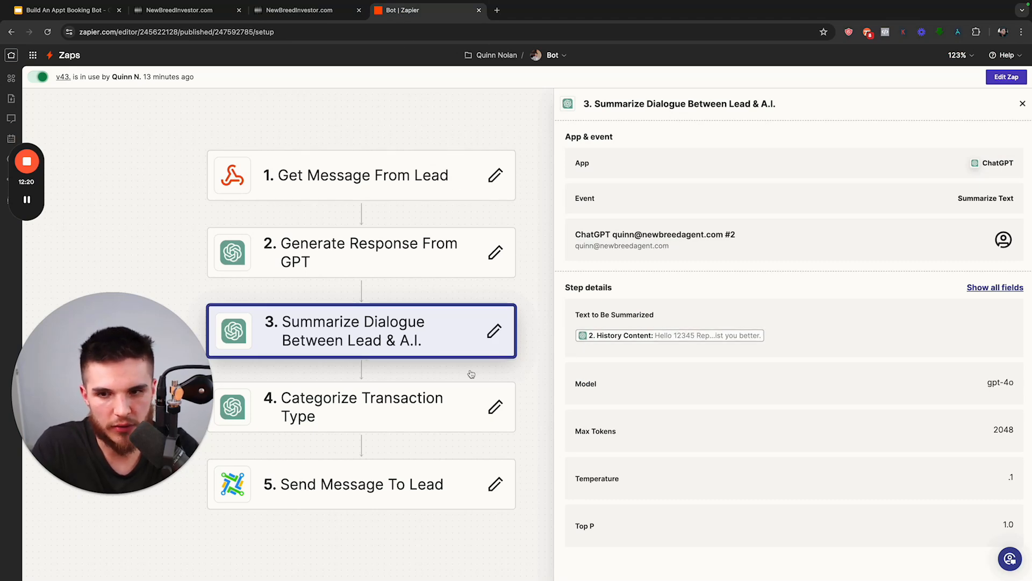
click(440, 389)
click(391, 262)
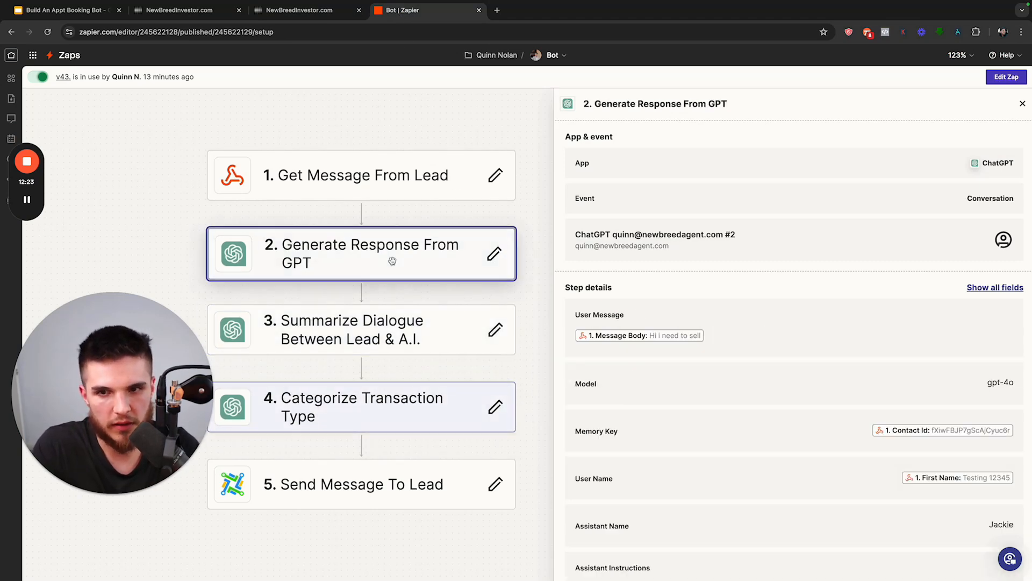
click(376, 417)
scroll(612, 325, down, 1)
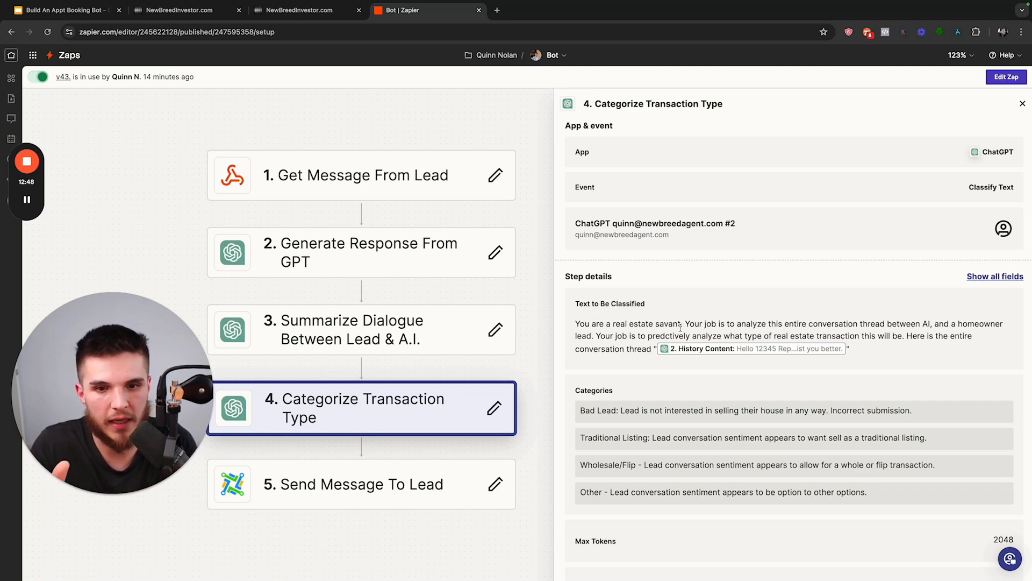
drag(581, 411, 931, 423)
click(896, 387)
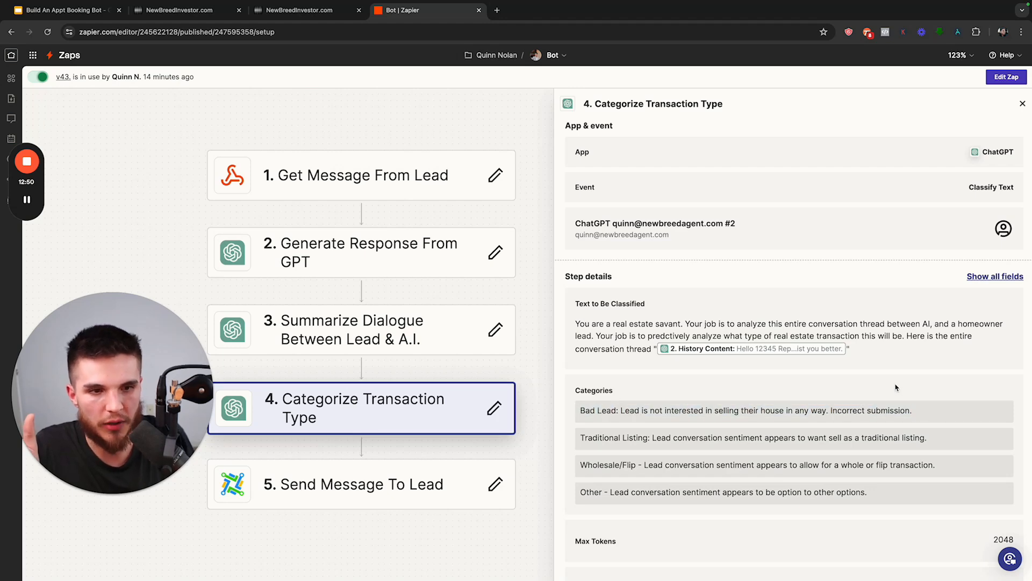
drag(580, 410, 920, 414)
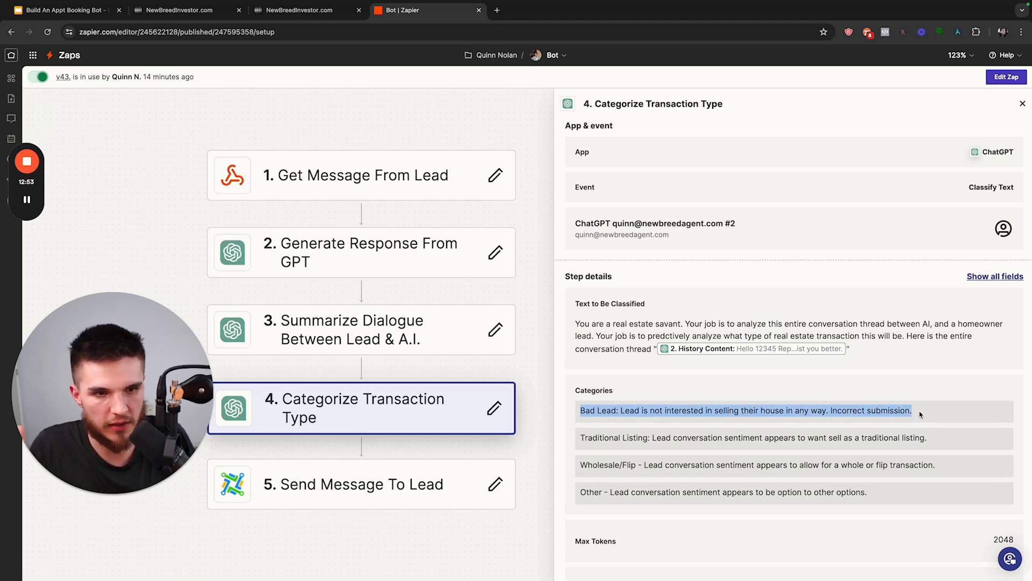
click(891, 383)
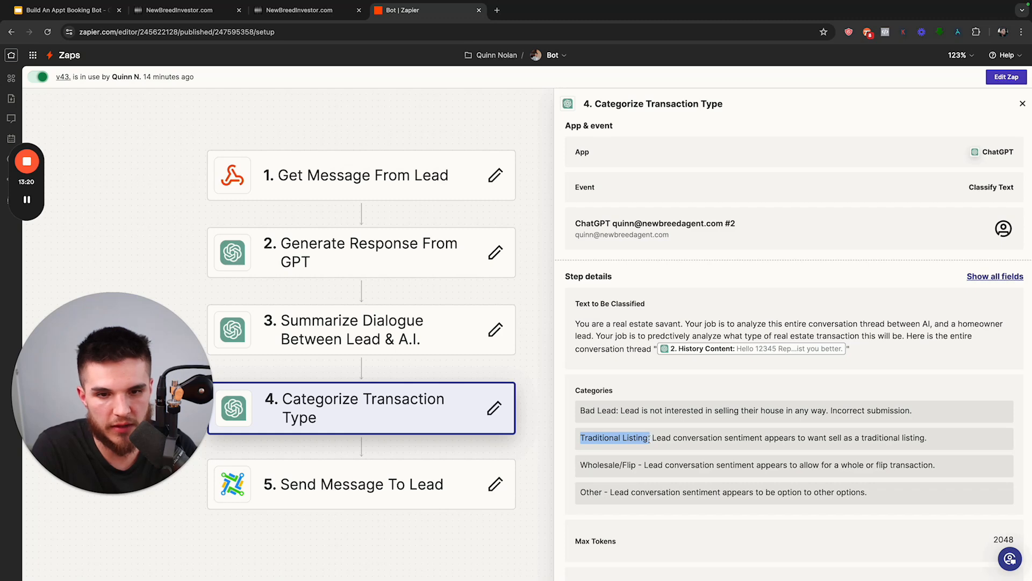
drag(580, 464, 756, 465)
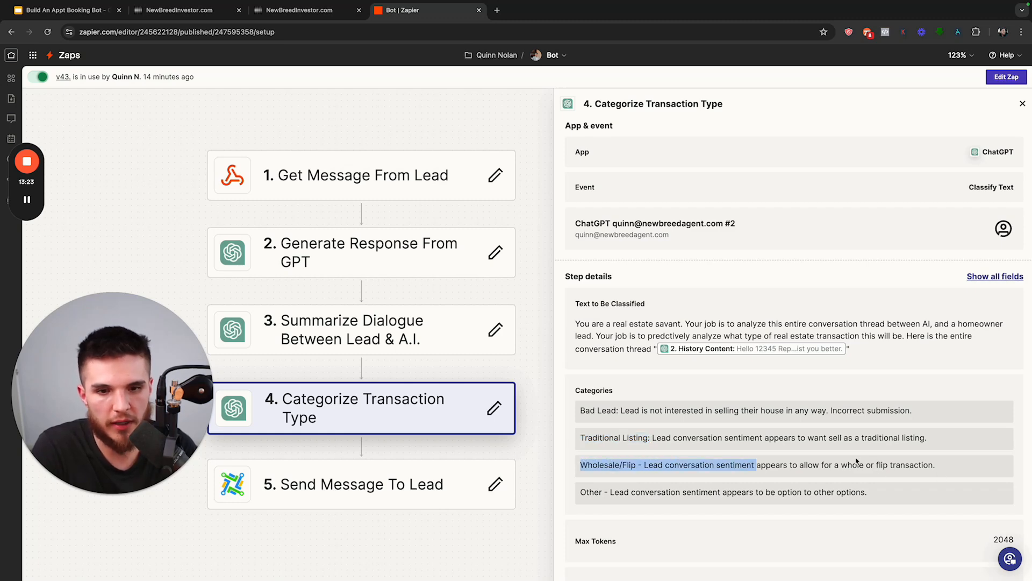
scroll(924, 463, down, 1)
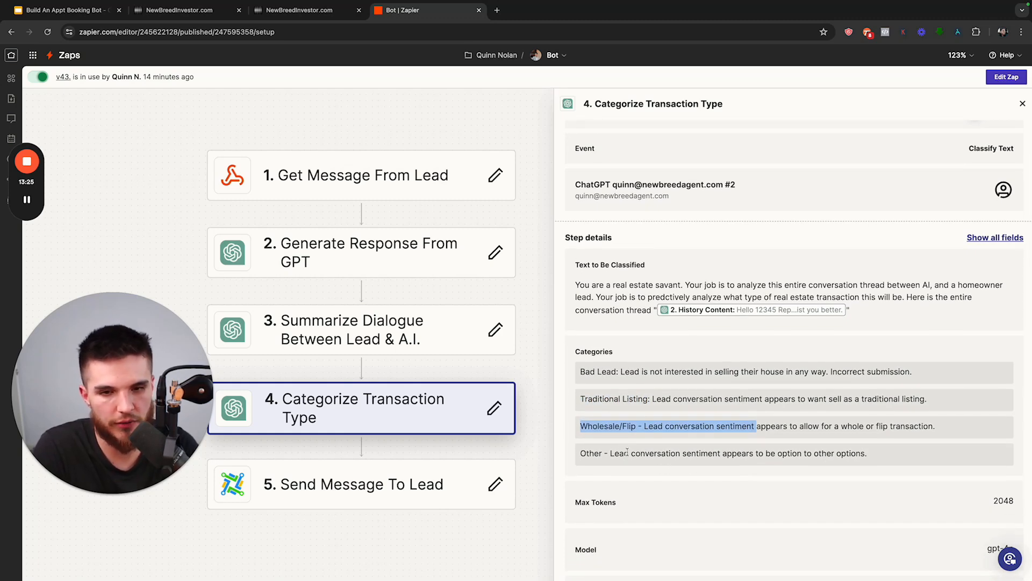
scroll(596, 425, down, 1)
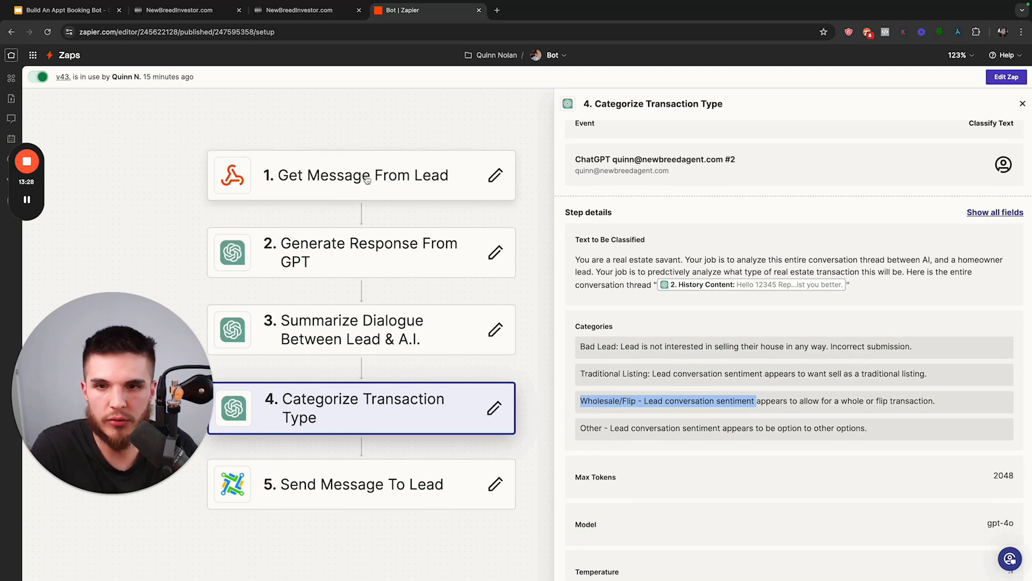
Switch to the CRM, list the automation workflows by most recent, and open the Lead Quality workflow's Condition action
click(205, 10)
click(75, 290)
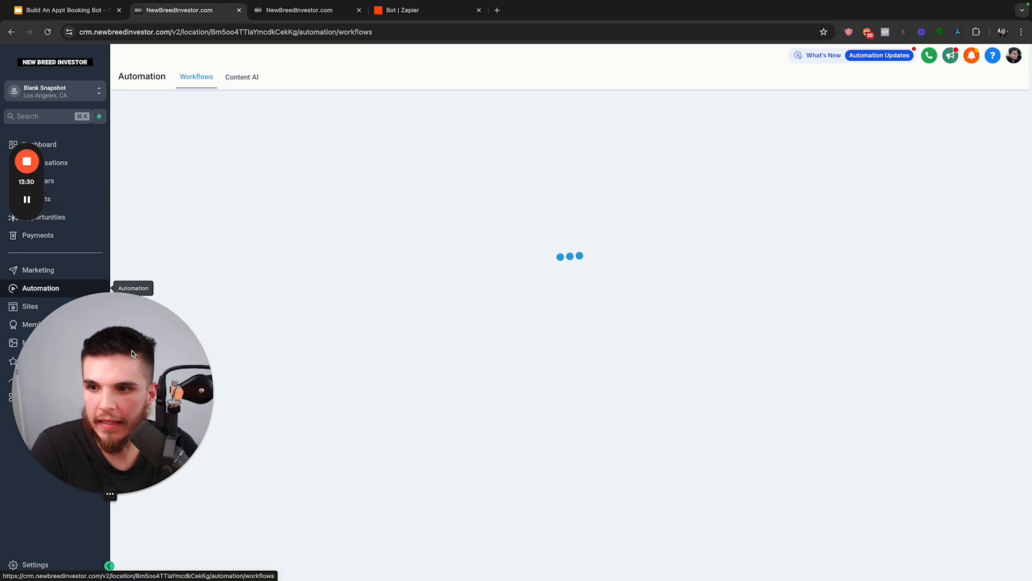
click(663, 203)
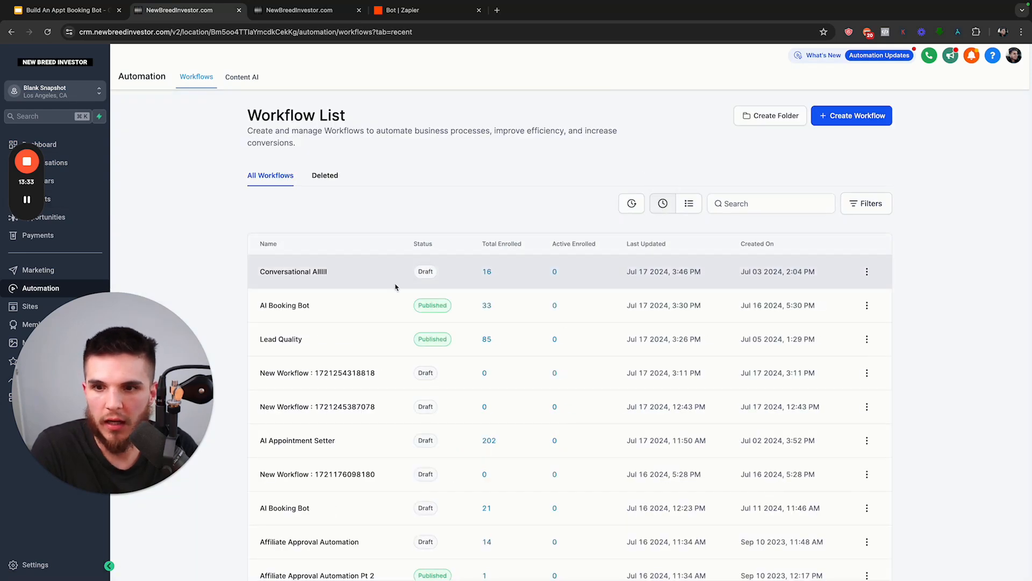
click(292, 340)
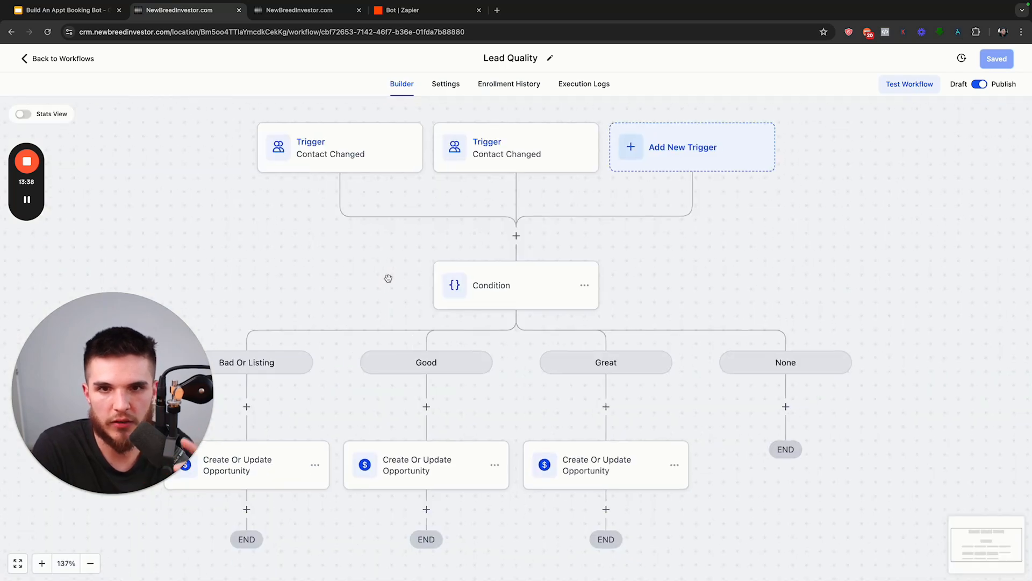
click(489, 270)
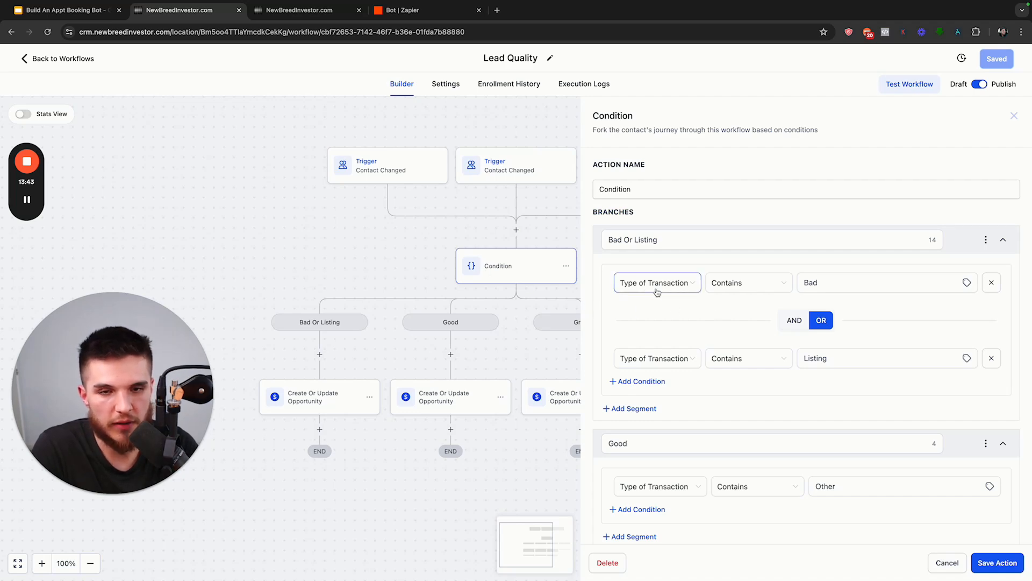
Switch to the Zap and review the Bad Lead and Traditional Listing categories in the Categorize Transaction Type step
click(401, 10)
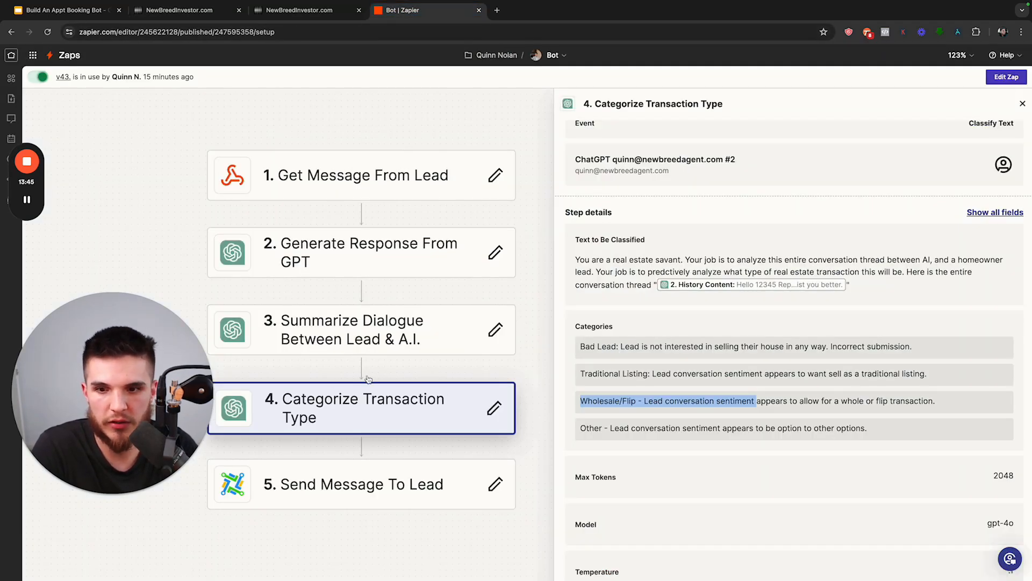
scroll(630, 378, down, 1)
scroll(631, 378, down, 3)
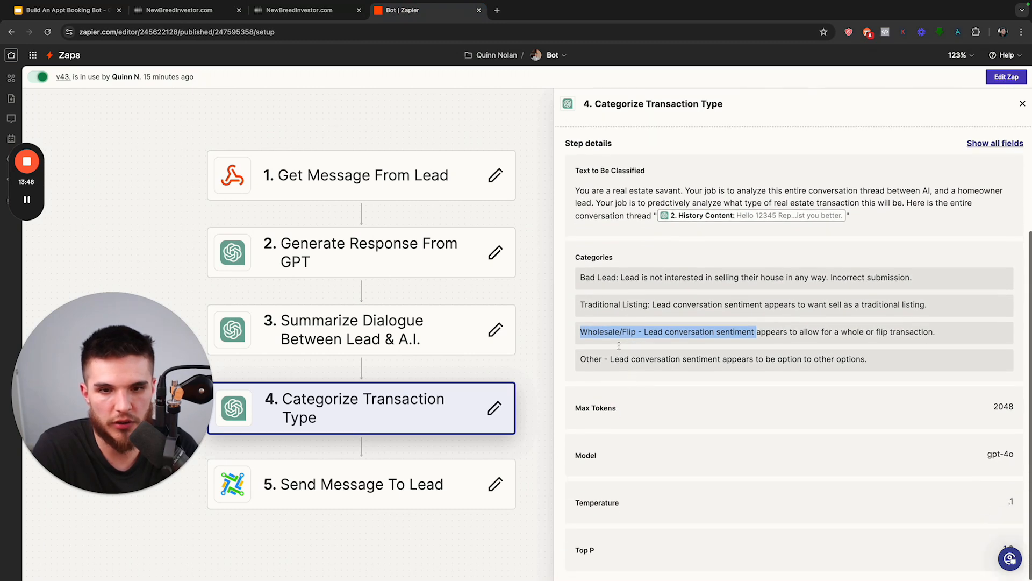
drag(580, 277, 580, 308)
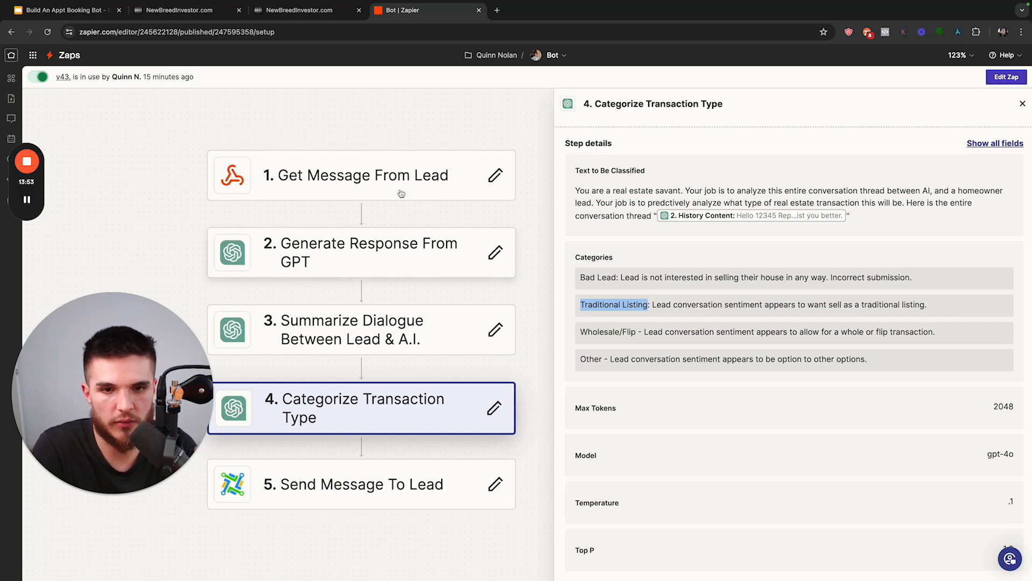
Compare the Lead Quality Condition's Bad Or Listing branch with the Zap's Bad Lead category, and view the Good and Great branches
click(208, 15)
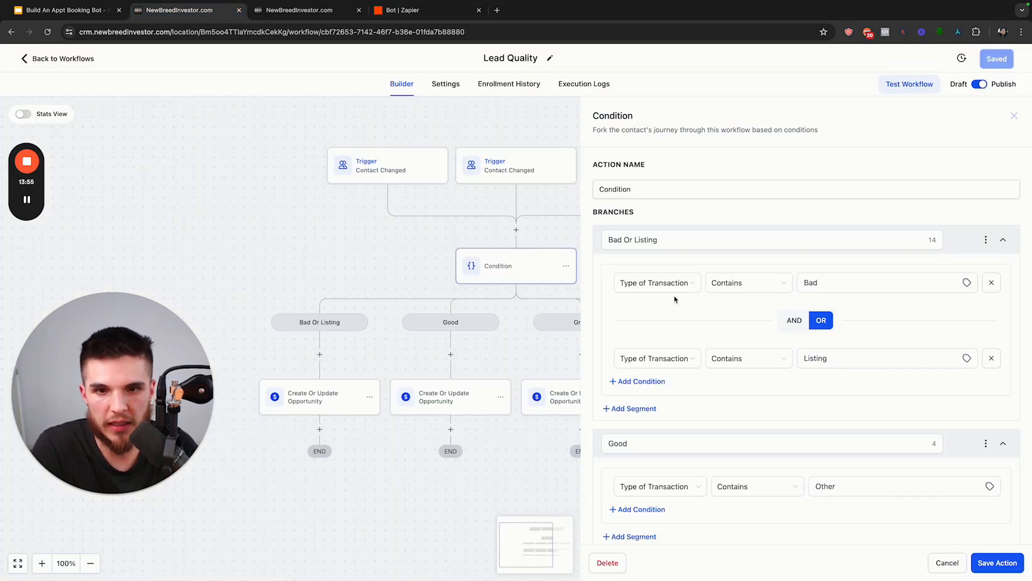
click(804, 284)
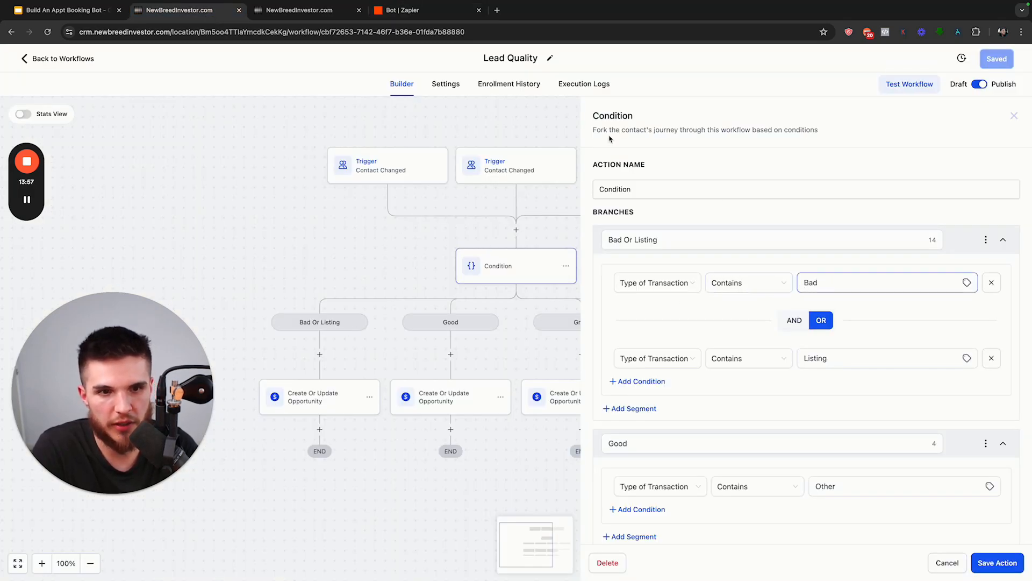
click(455, 16)
drag(580, 281, 588, 305)
click(214, 15)
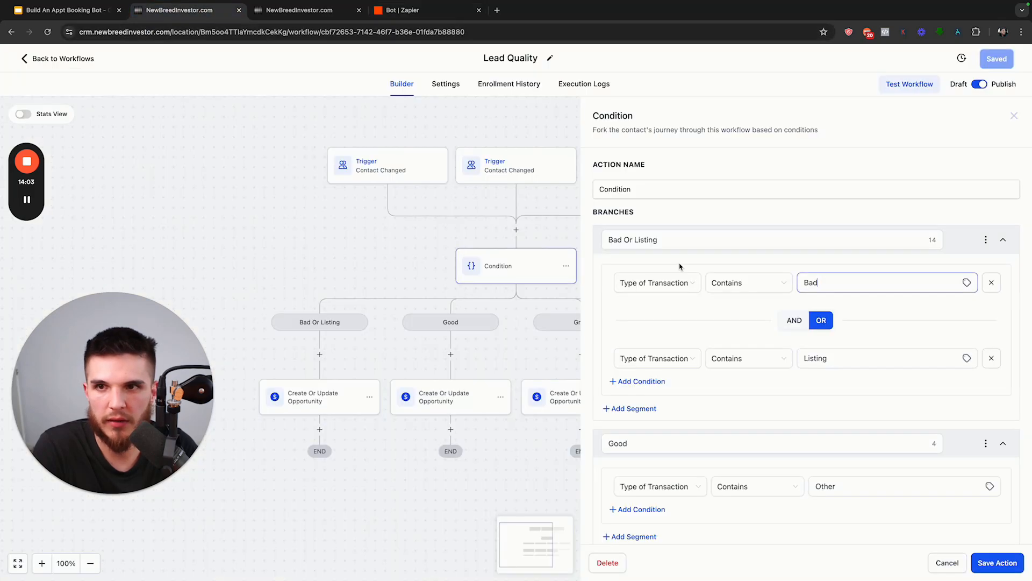
scroll(810, 387, down, 3)
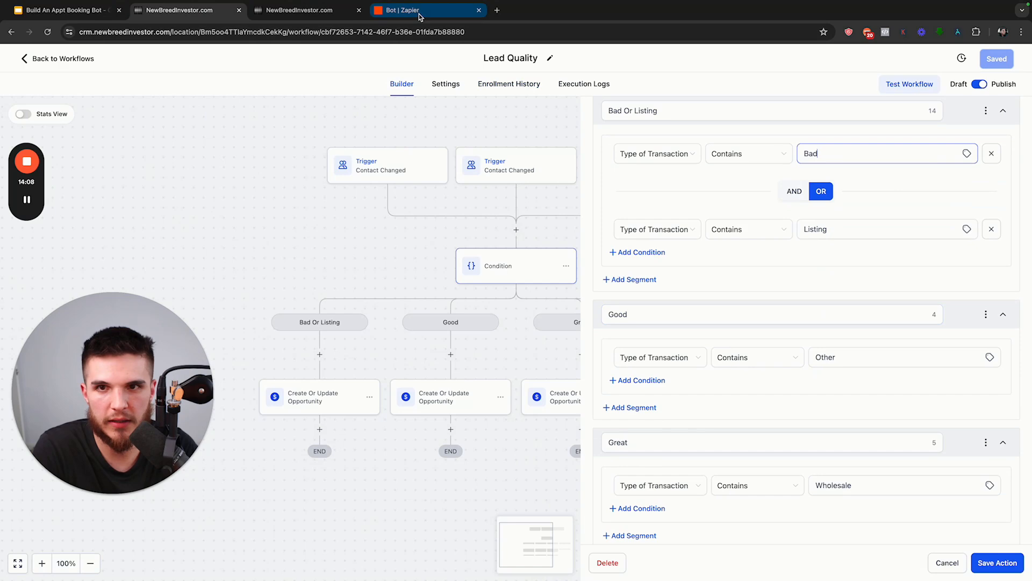
Return to the Zap and review the wording of the Other and Wholesale/Flip categories
click(395, 10)
drag(582, 358, 874, 366)
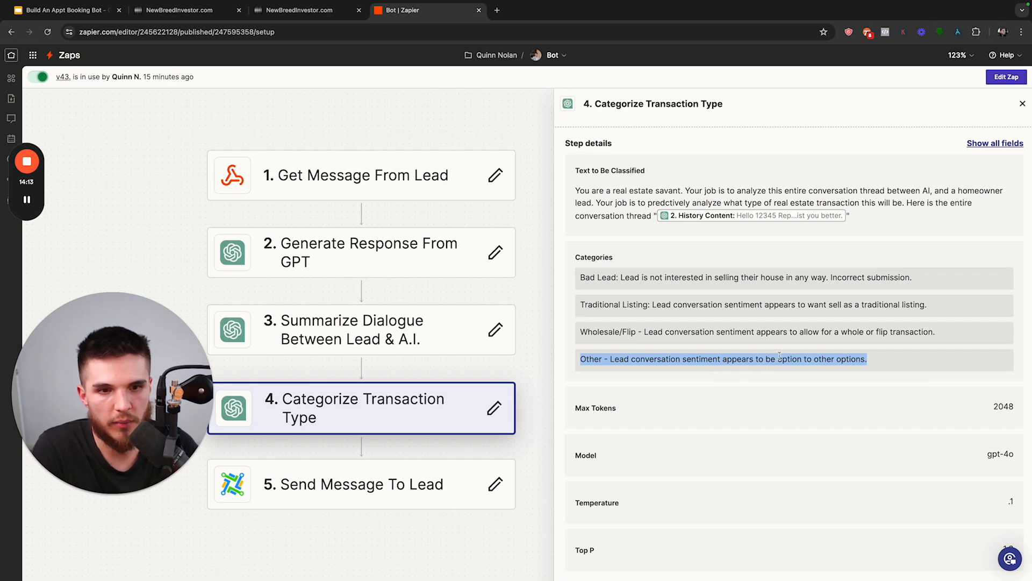
drag(778, 358, 807, 358)
click(736, 353)
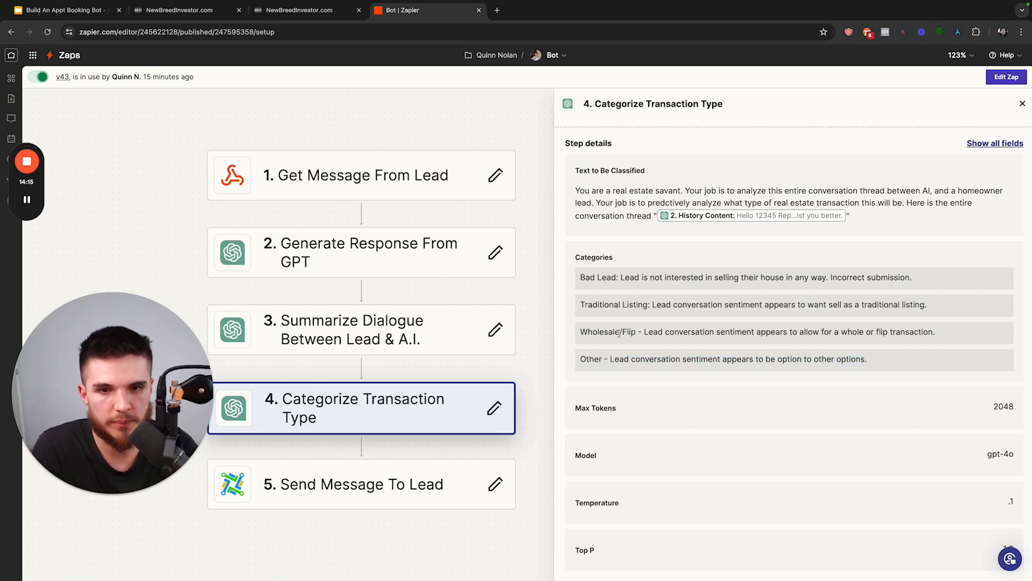
drag(582, 333, 643, 332)
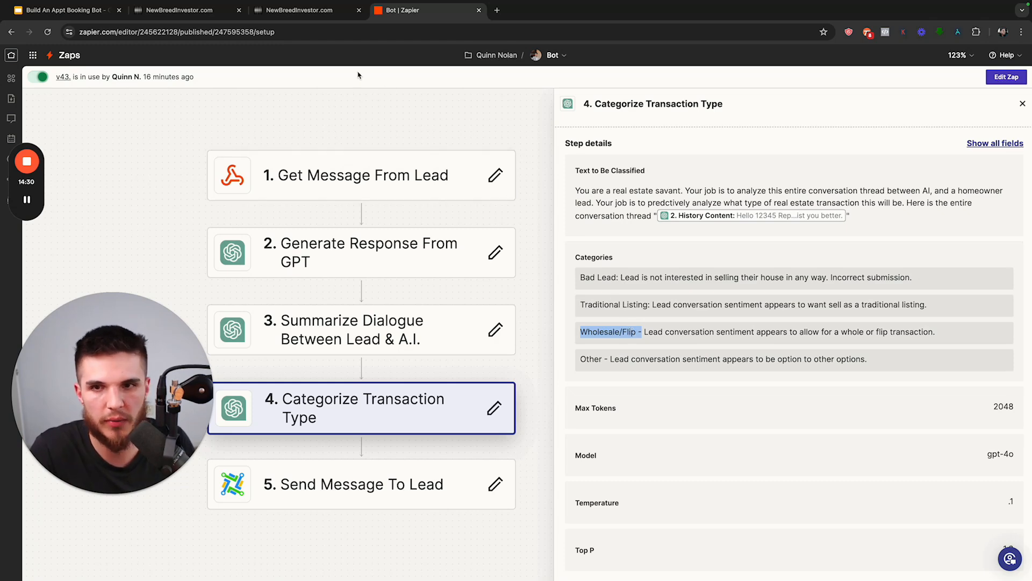
Check the Great branch's Wholesale condition in the Lead Quality workflow, then close the Condition unchanged and return to the workflow list
click(217, 14)
scroll(764, 335, down, 2)
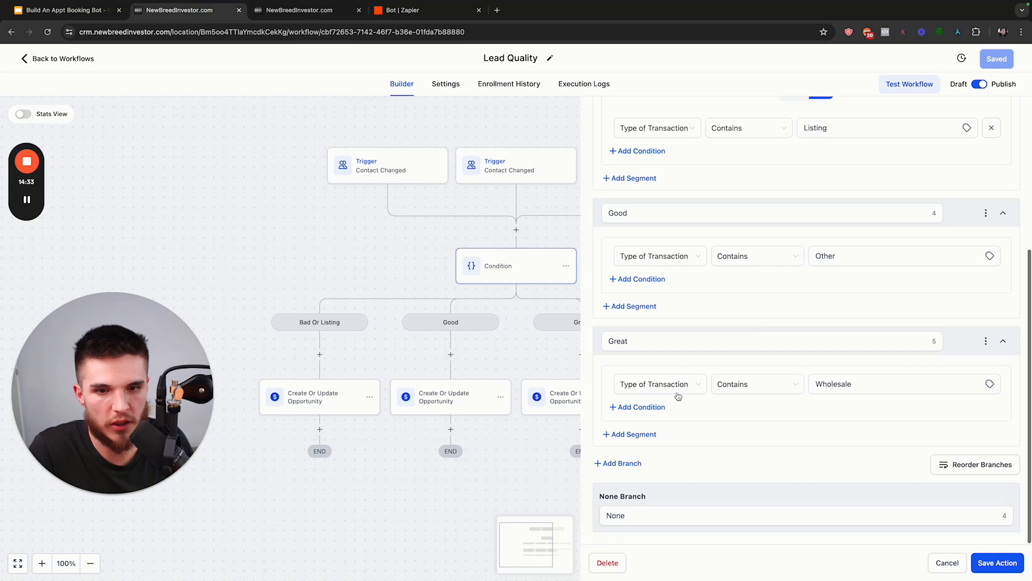
click(818, 385)
drag(818, 384, 878, 382)
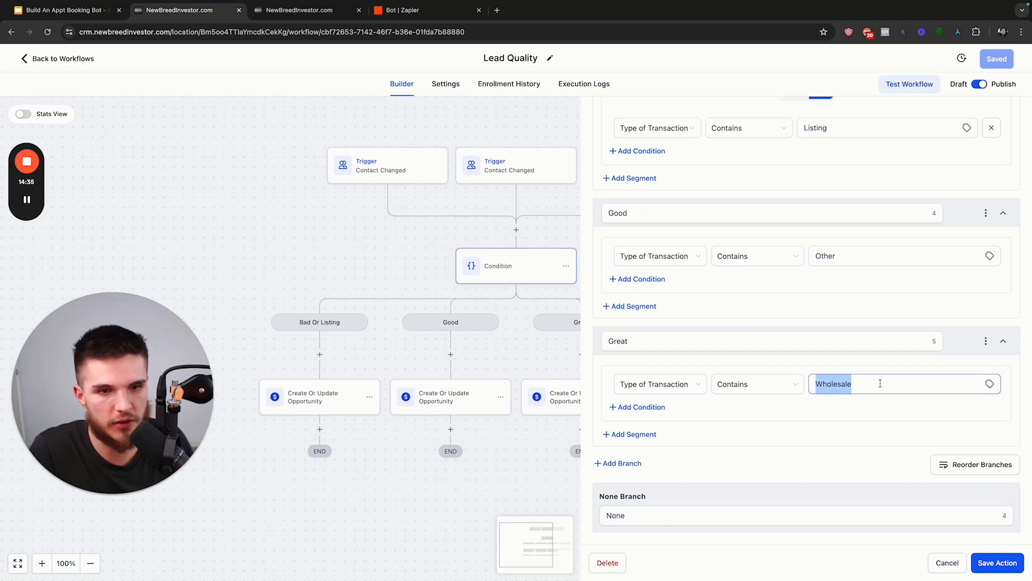
scroll(1018, 109, up, 5)
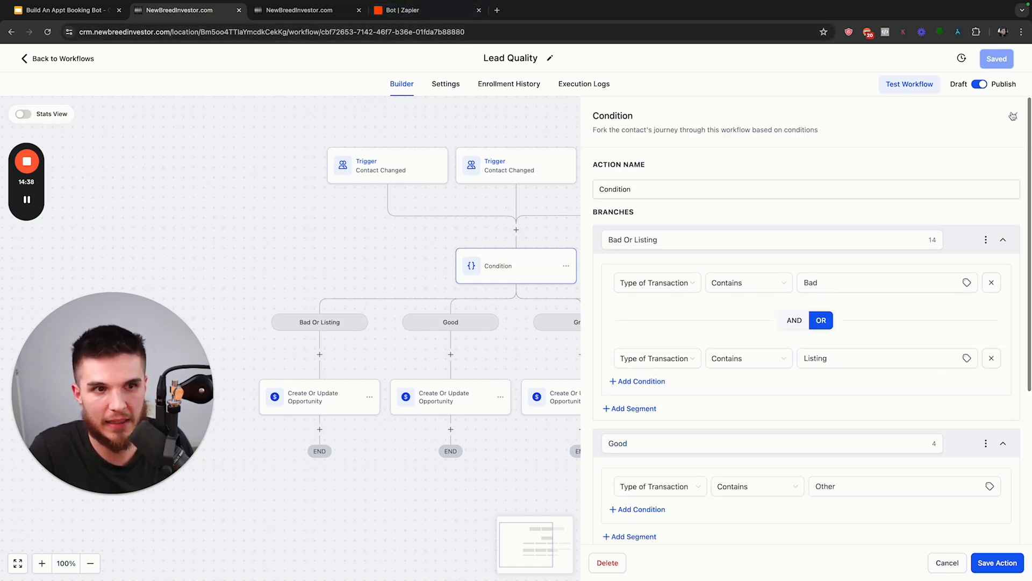
click(1014, 115)
click(80, 59)
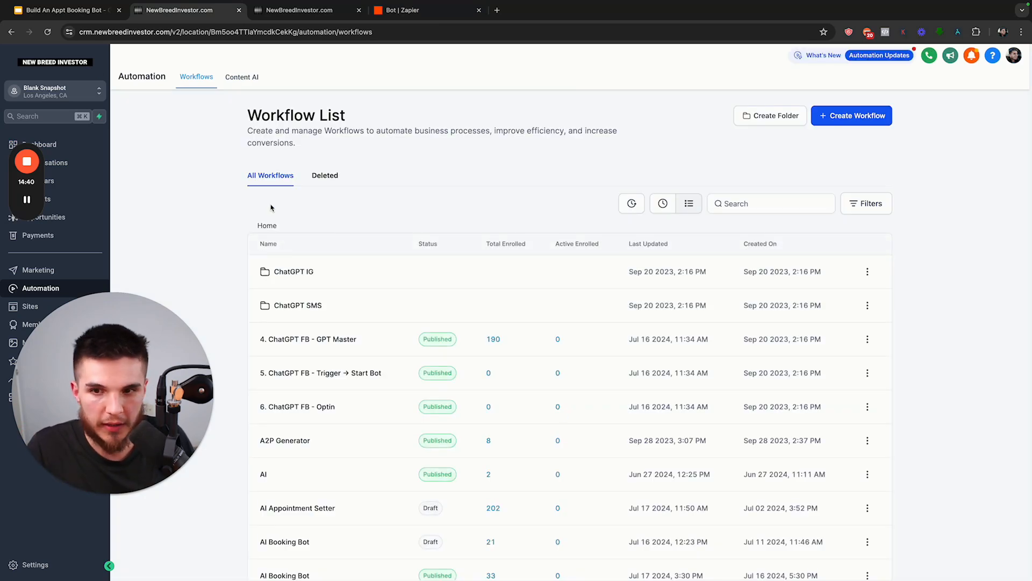